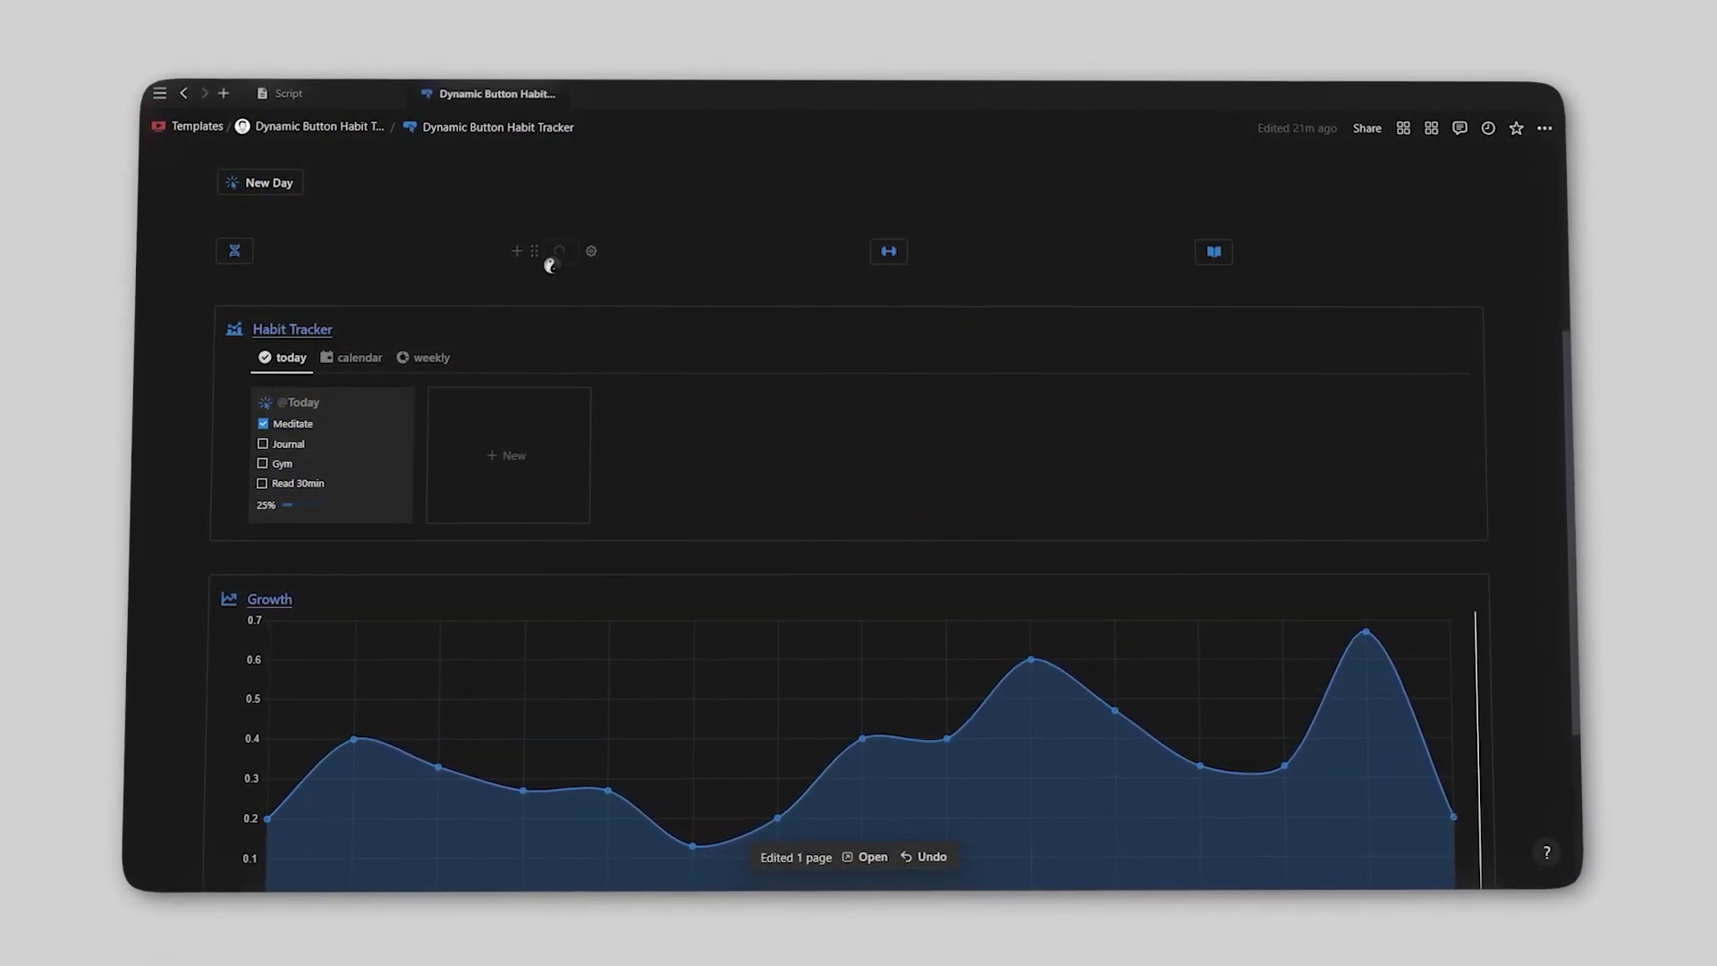
# - Check off Journal and Gym in today's habit card, lifting progress to 75%, and review the page
pyautogui.click(563, 253)
pyautogui.click(883, 251)
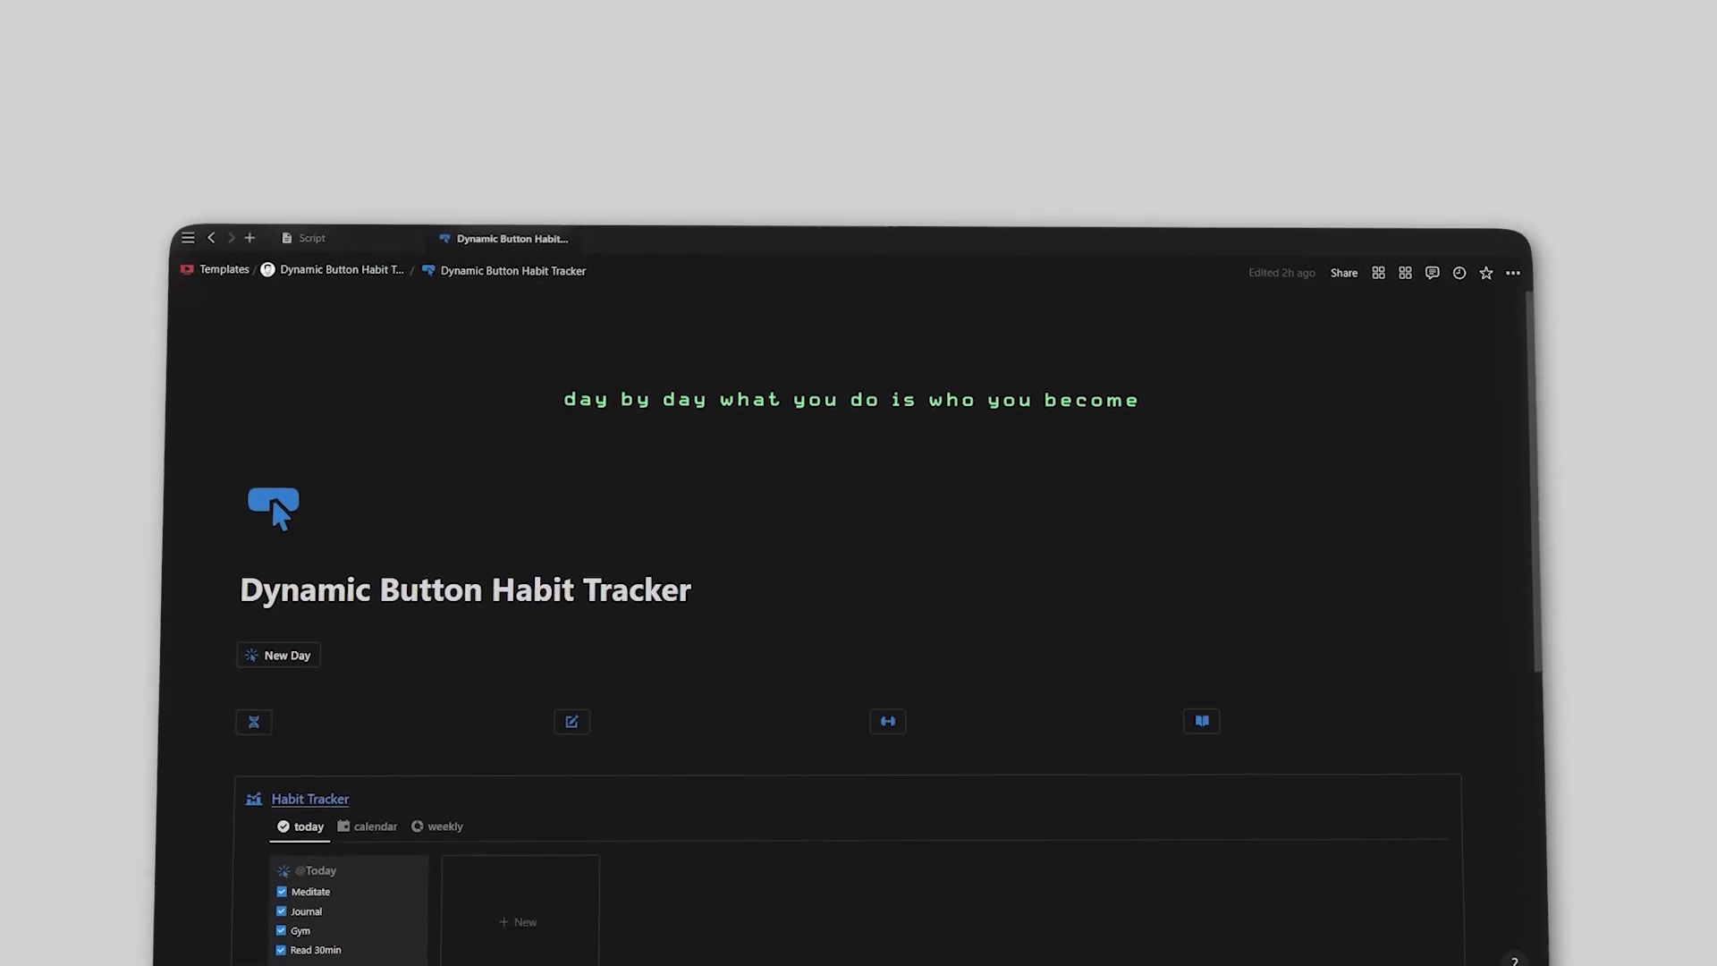
pyautogui.scroll(-5, 850, 536)
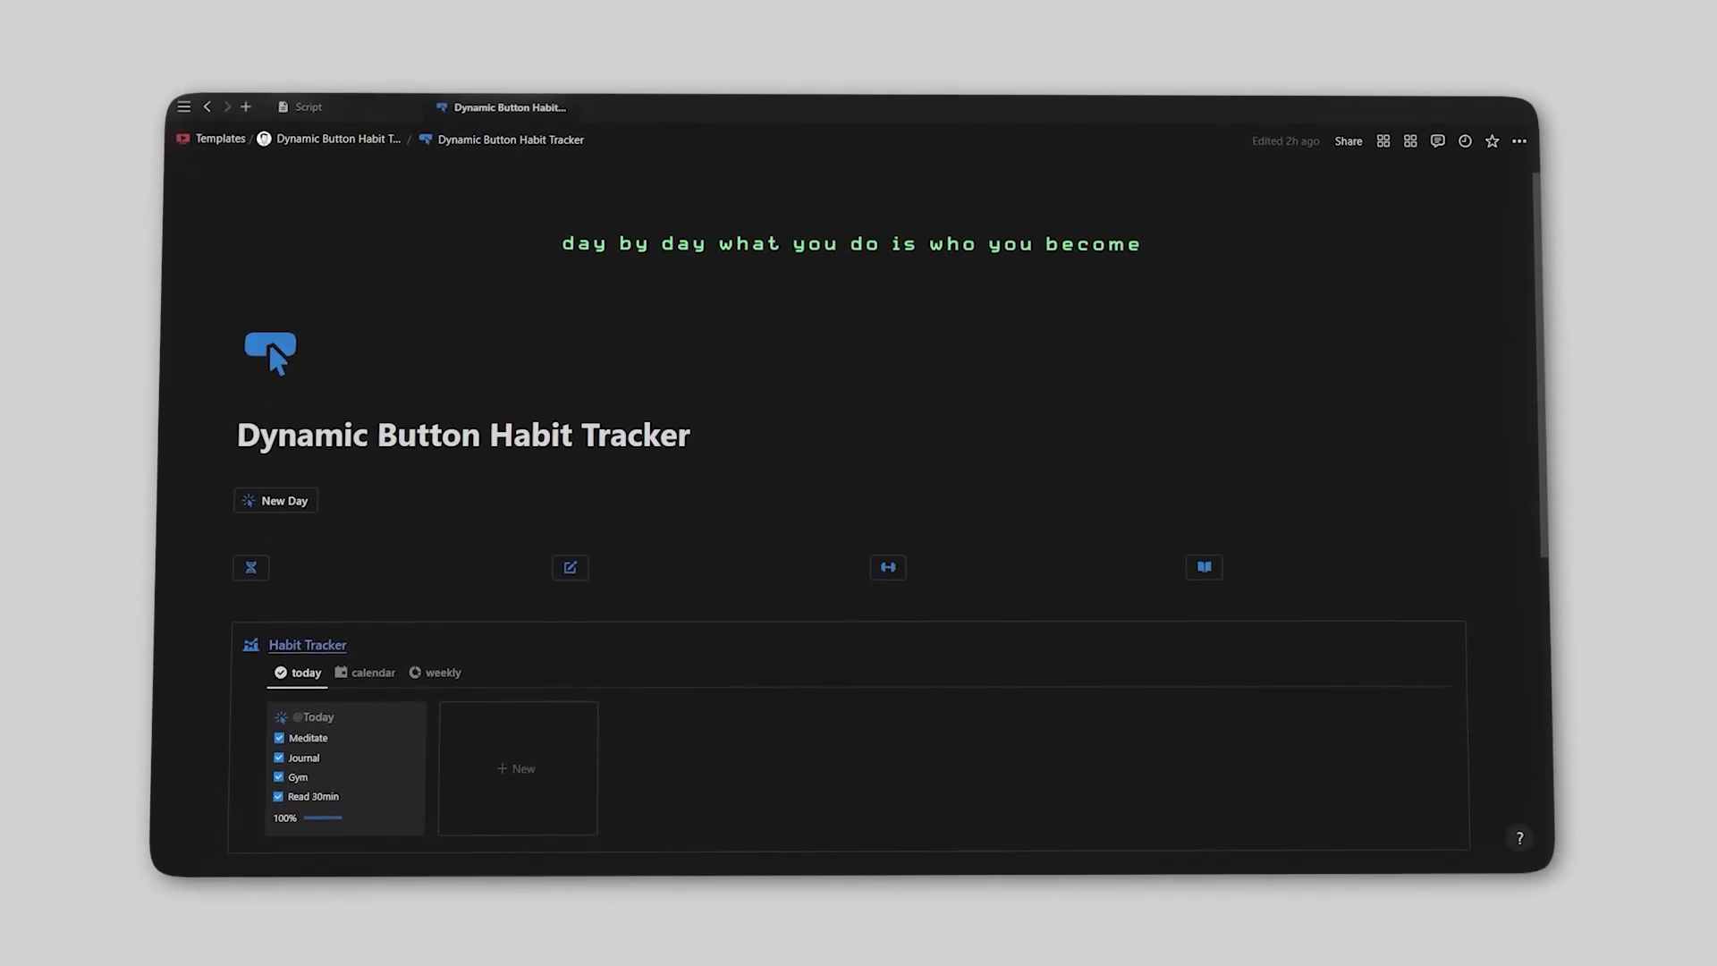
pyautogui.scroll(-3, 859, 536)
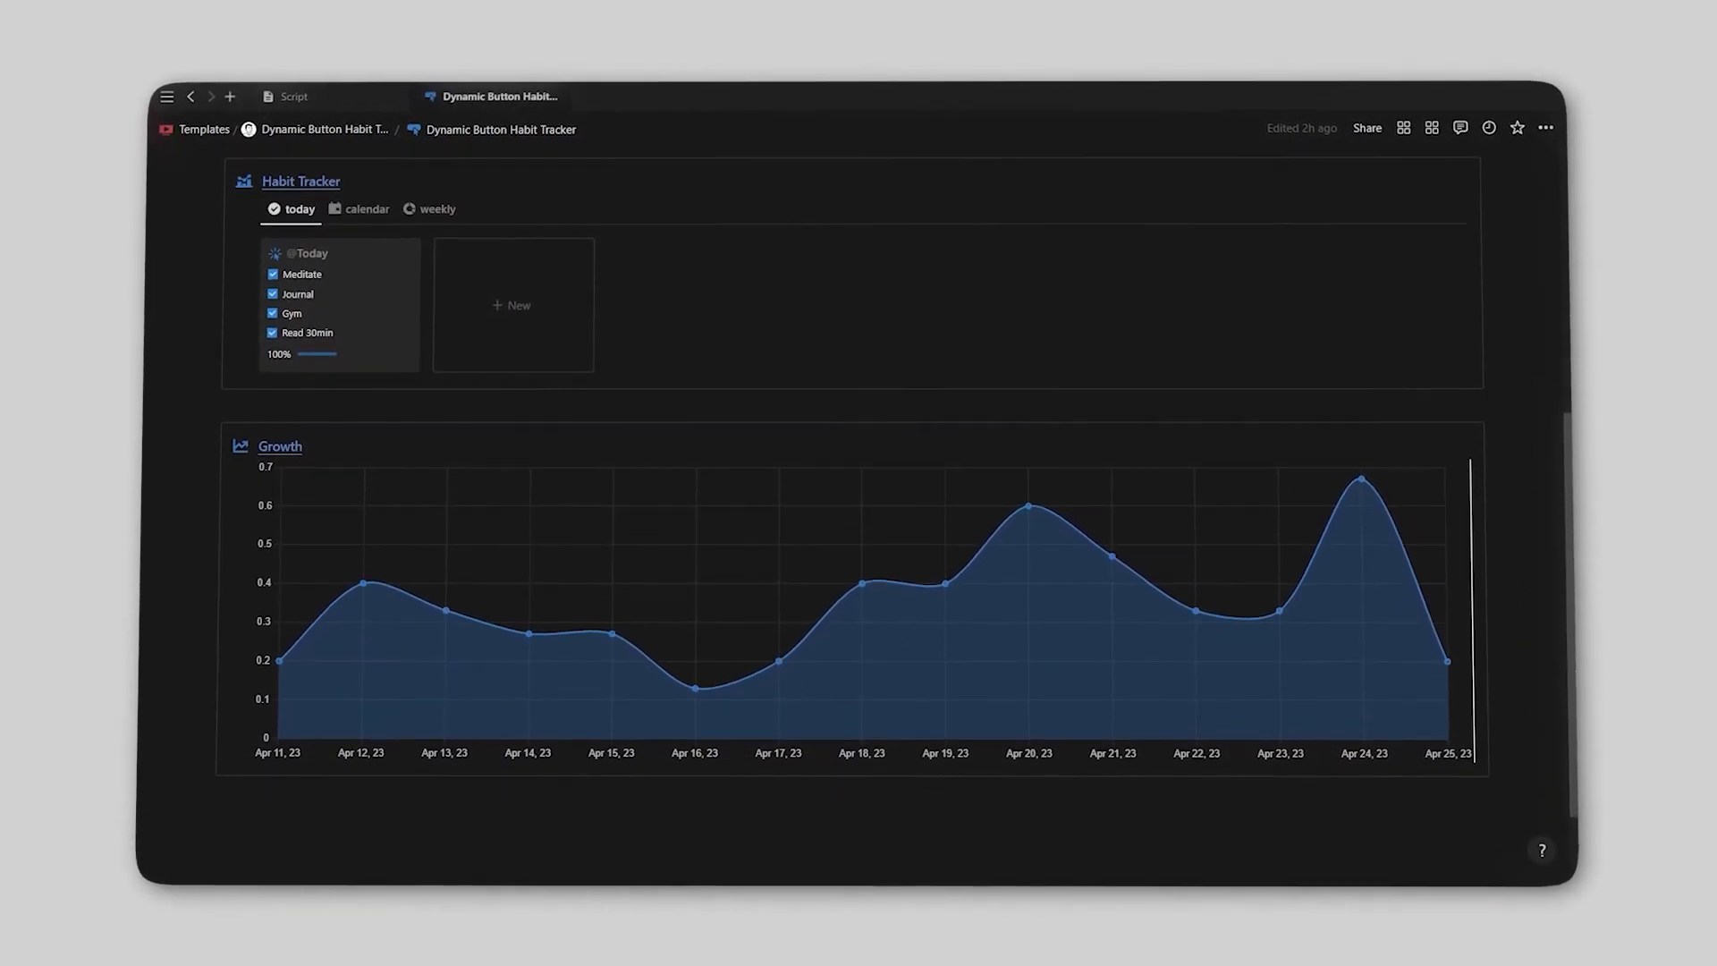
pyautogui.scroll(5, 859, 537)
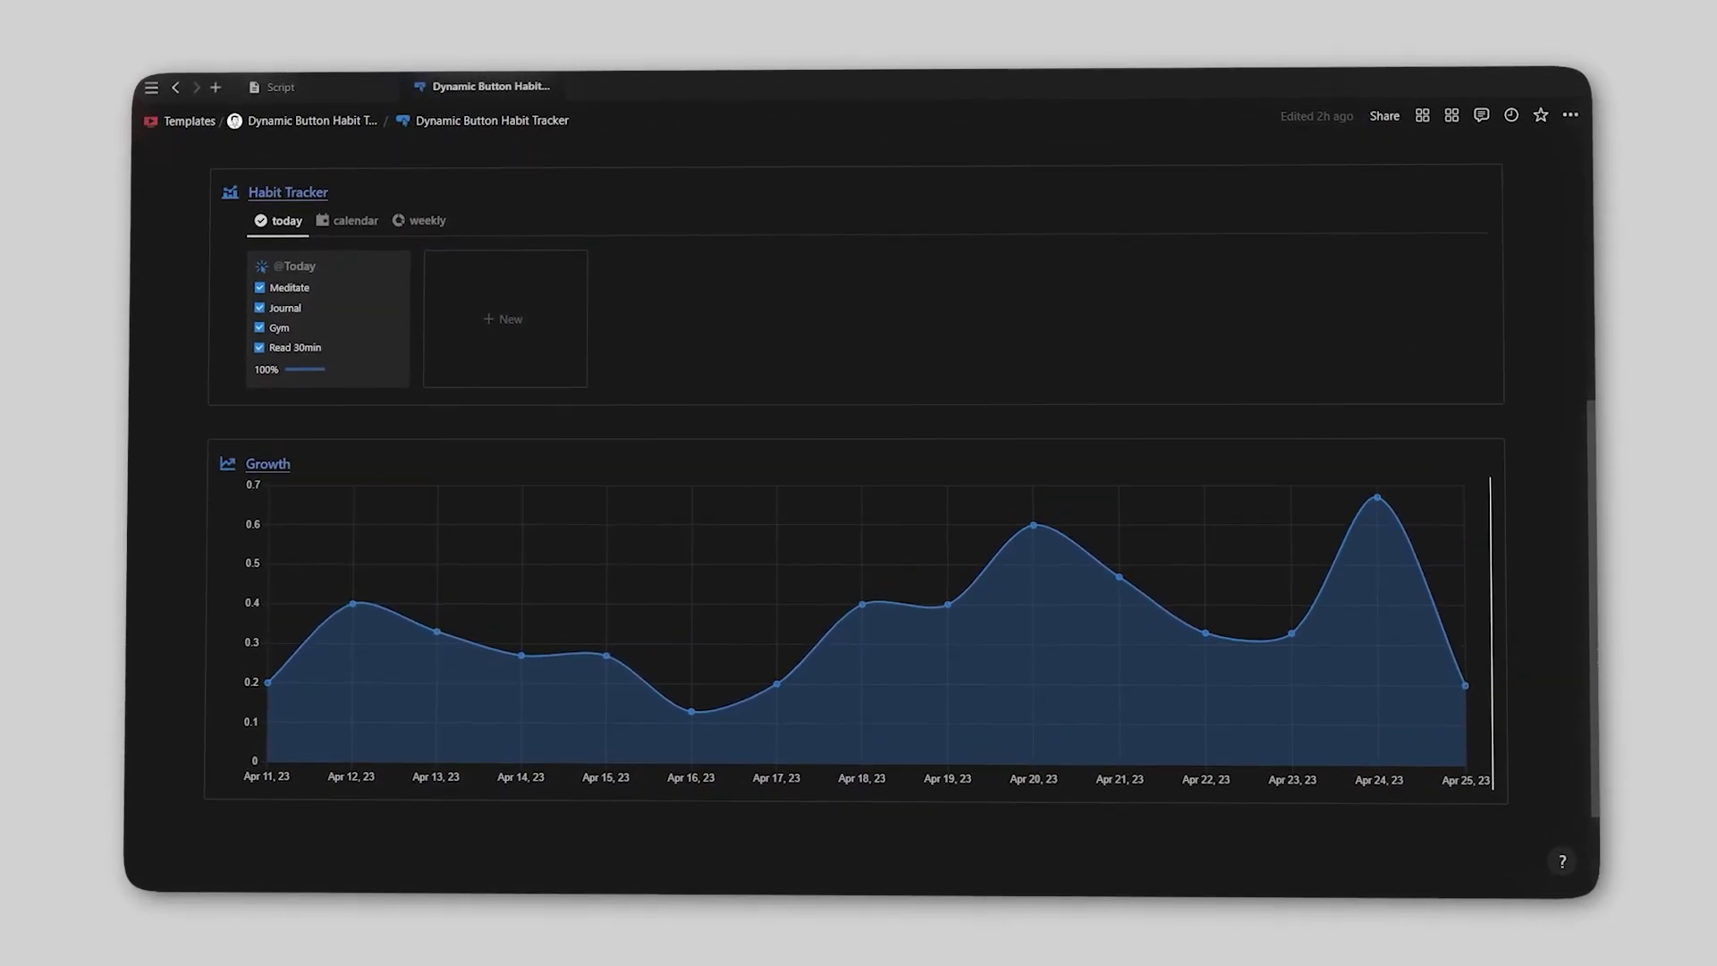
pyautogui.scroll(2, 859, 483)
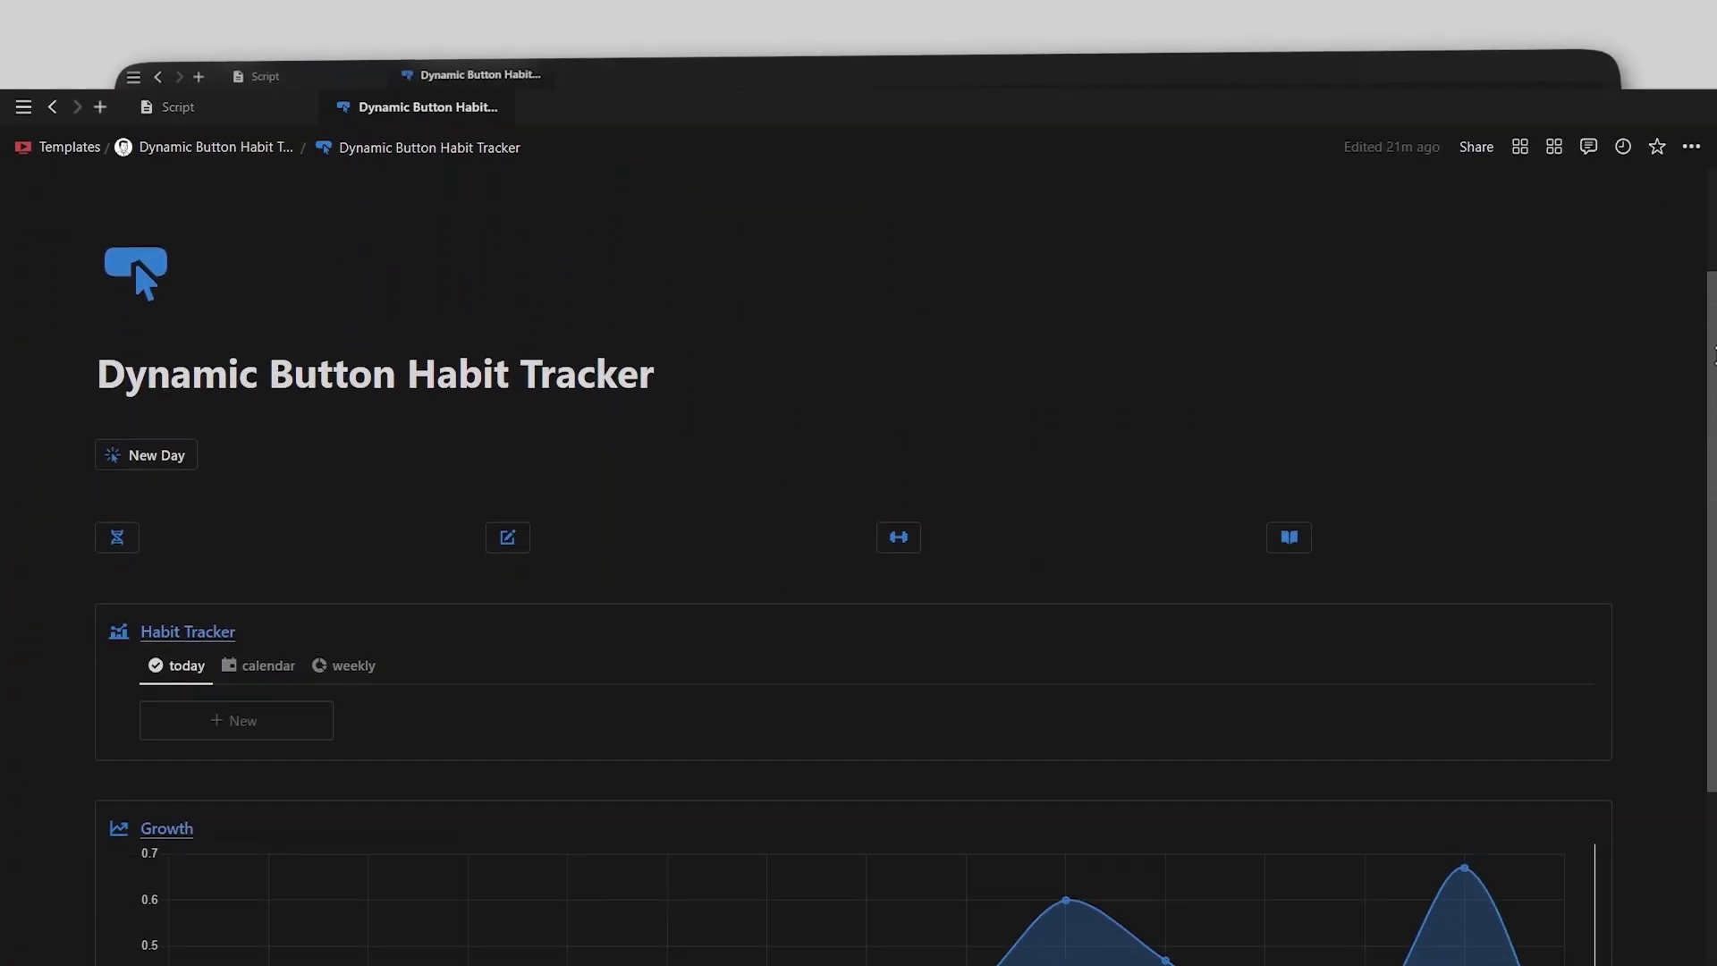
pyautogui.scroll(-4, 437, 256)
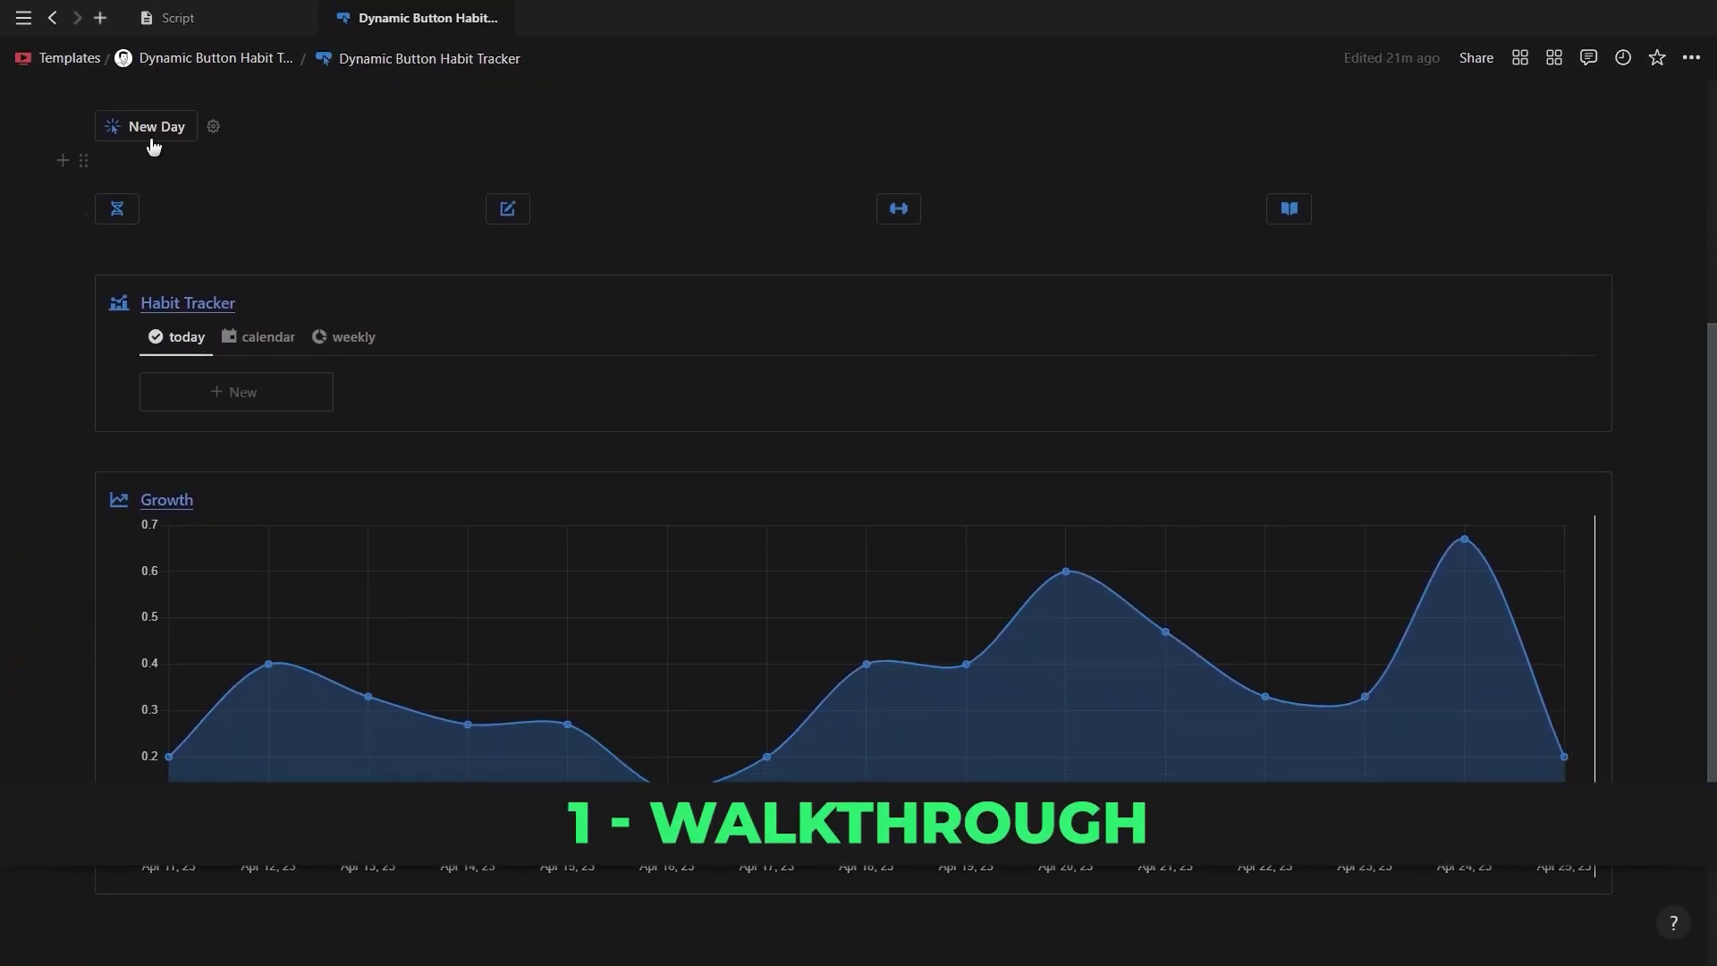
# - Start a new day's habit card, check off Meditate, and glance at the Habit Tracker templates list
pyautogui.click(154, 143)
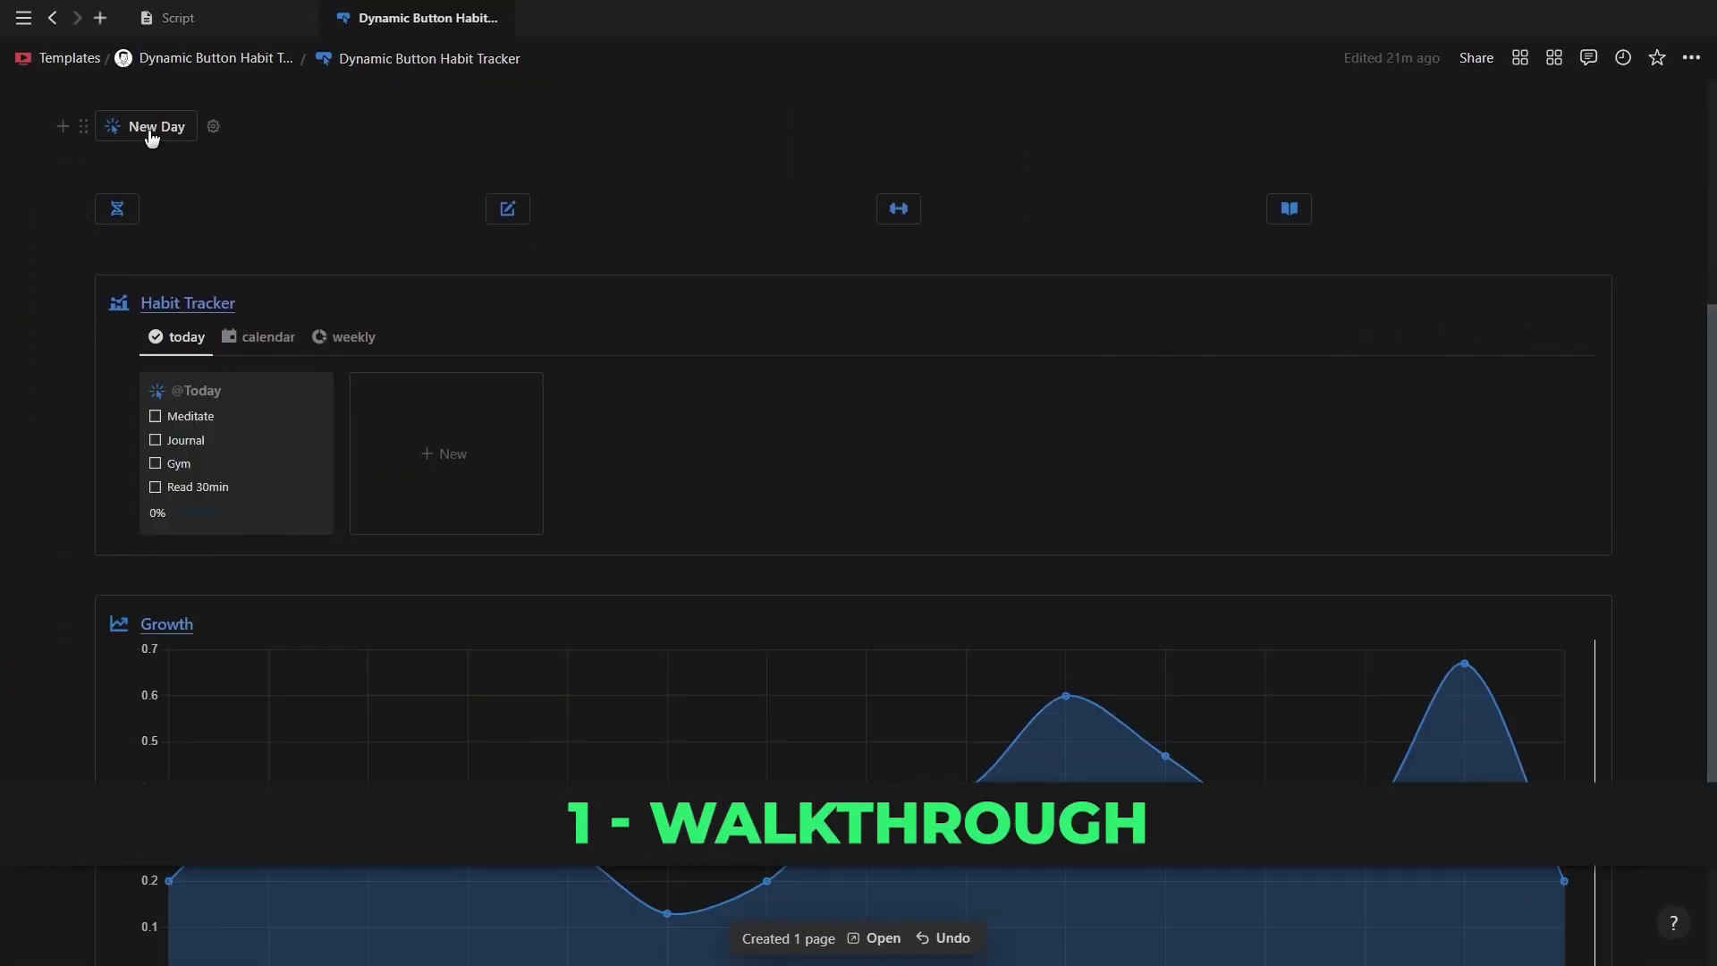
pyautogui.click(117, 214)
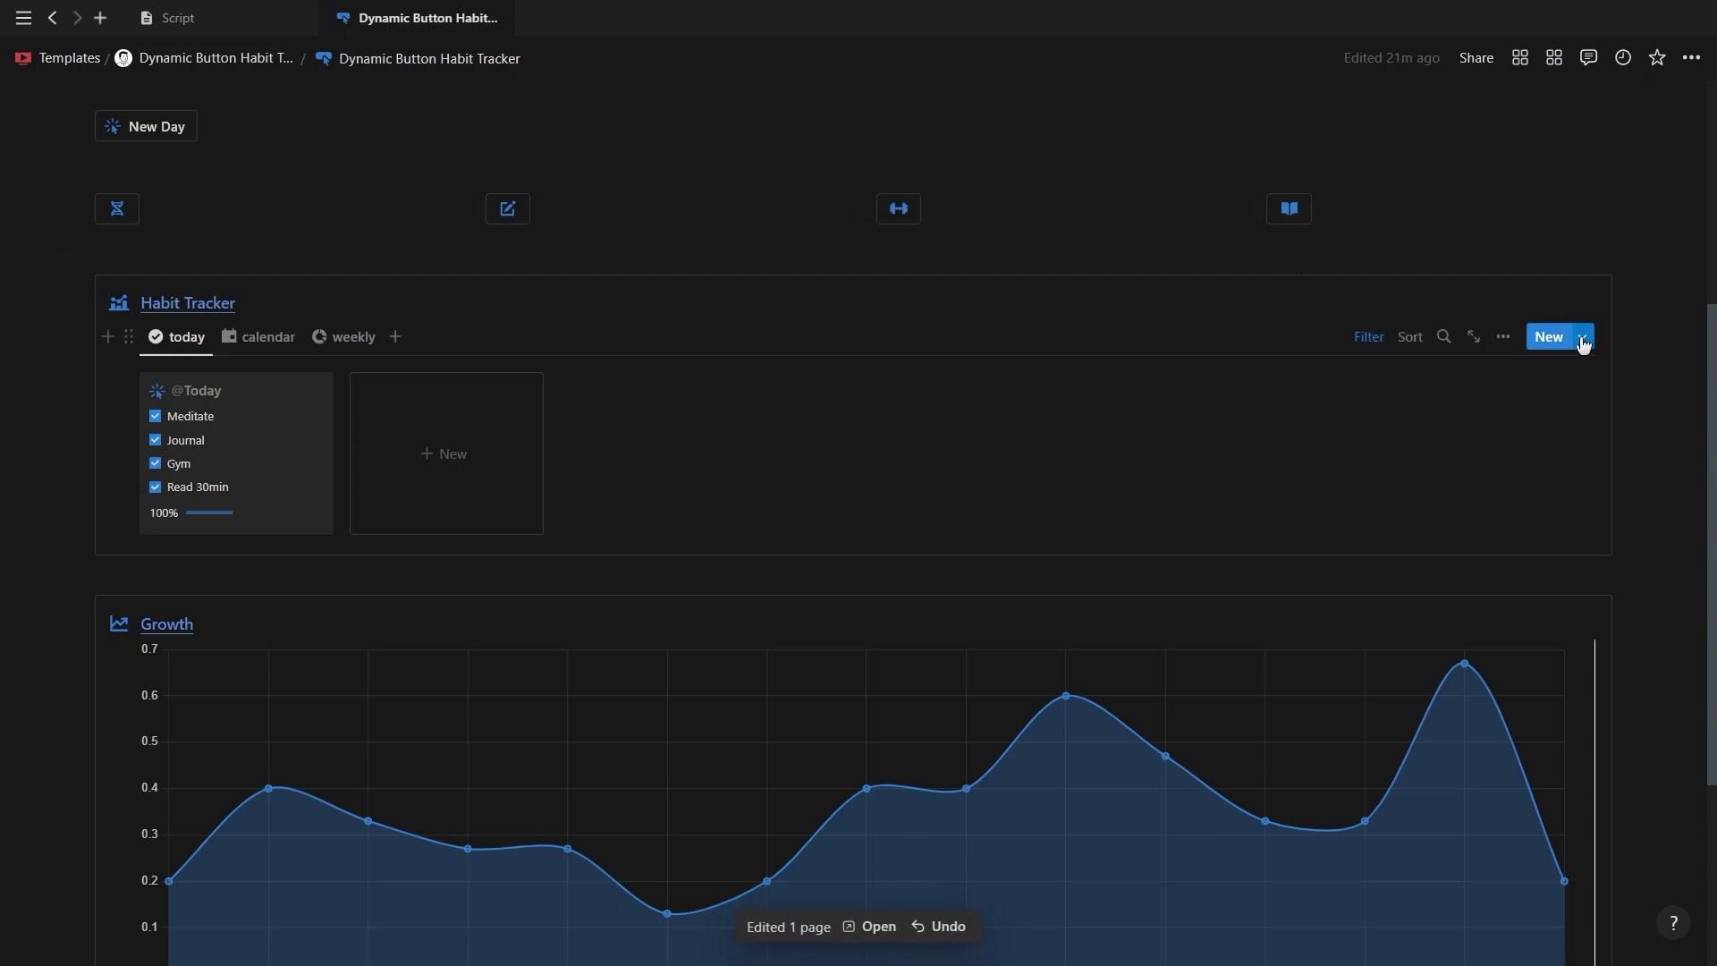
pyautogui.click(1583, 340)
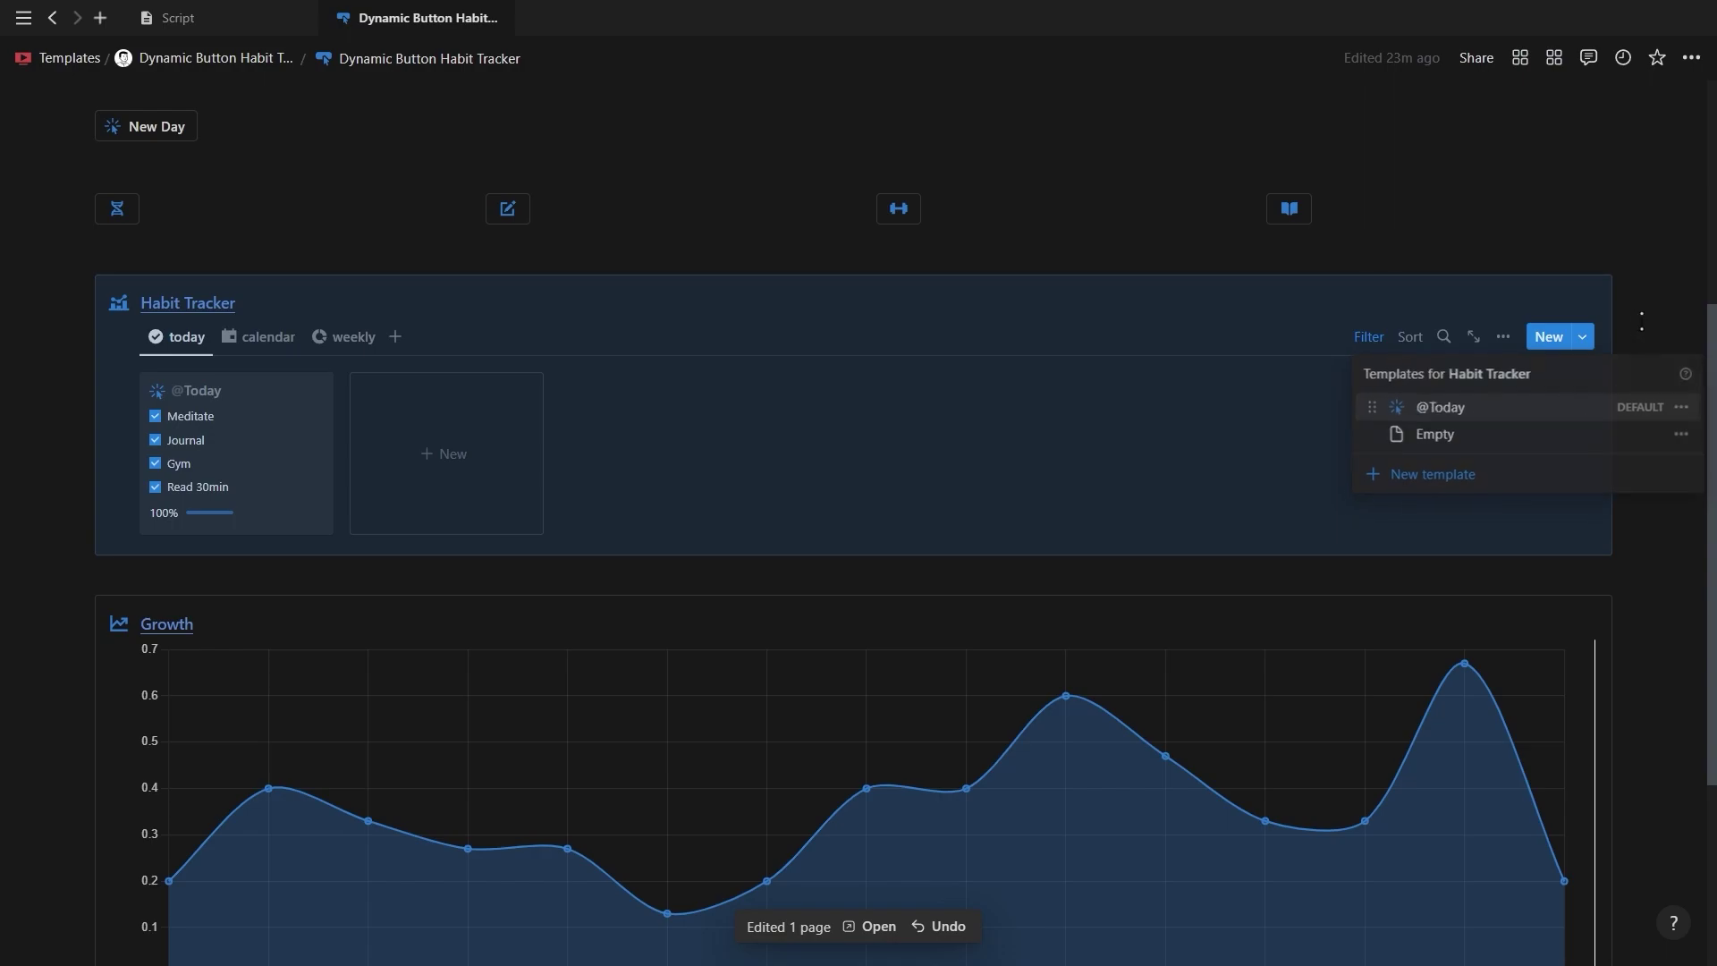
pyautogui.press('Escape')
# - Open today's habit entry as a page, then return to the tracker
pyautogui.click(268, 429)
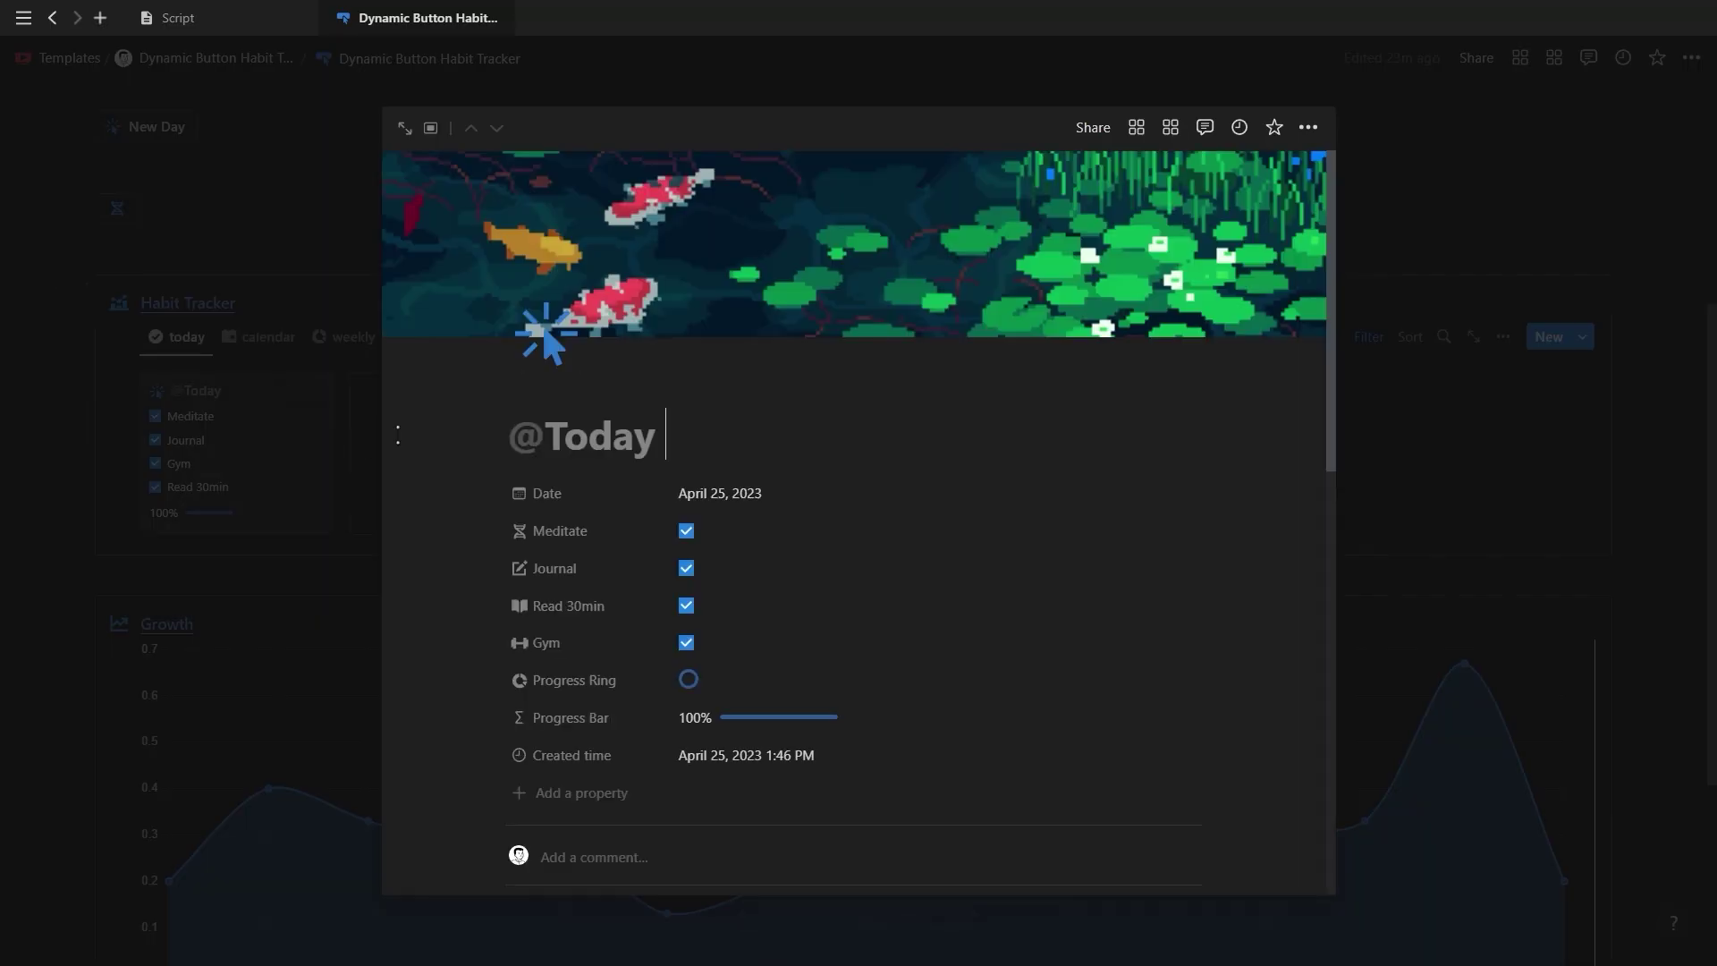
pyautogui.scroll(-12, 548, 345)
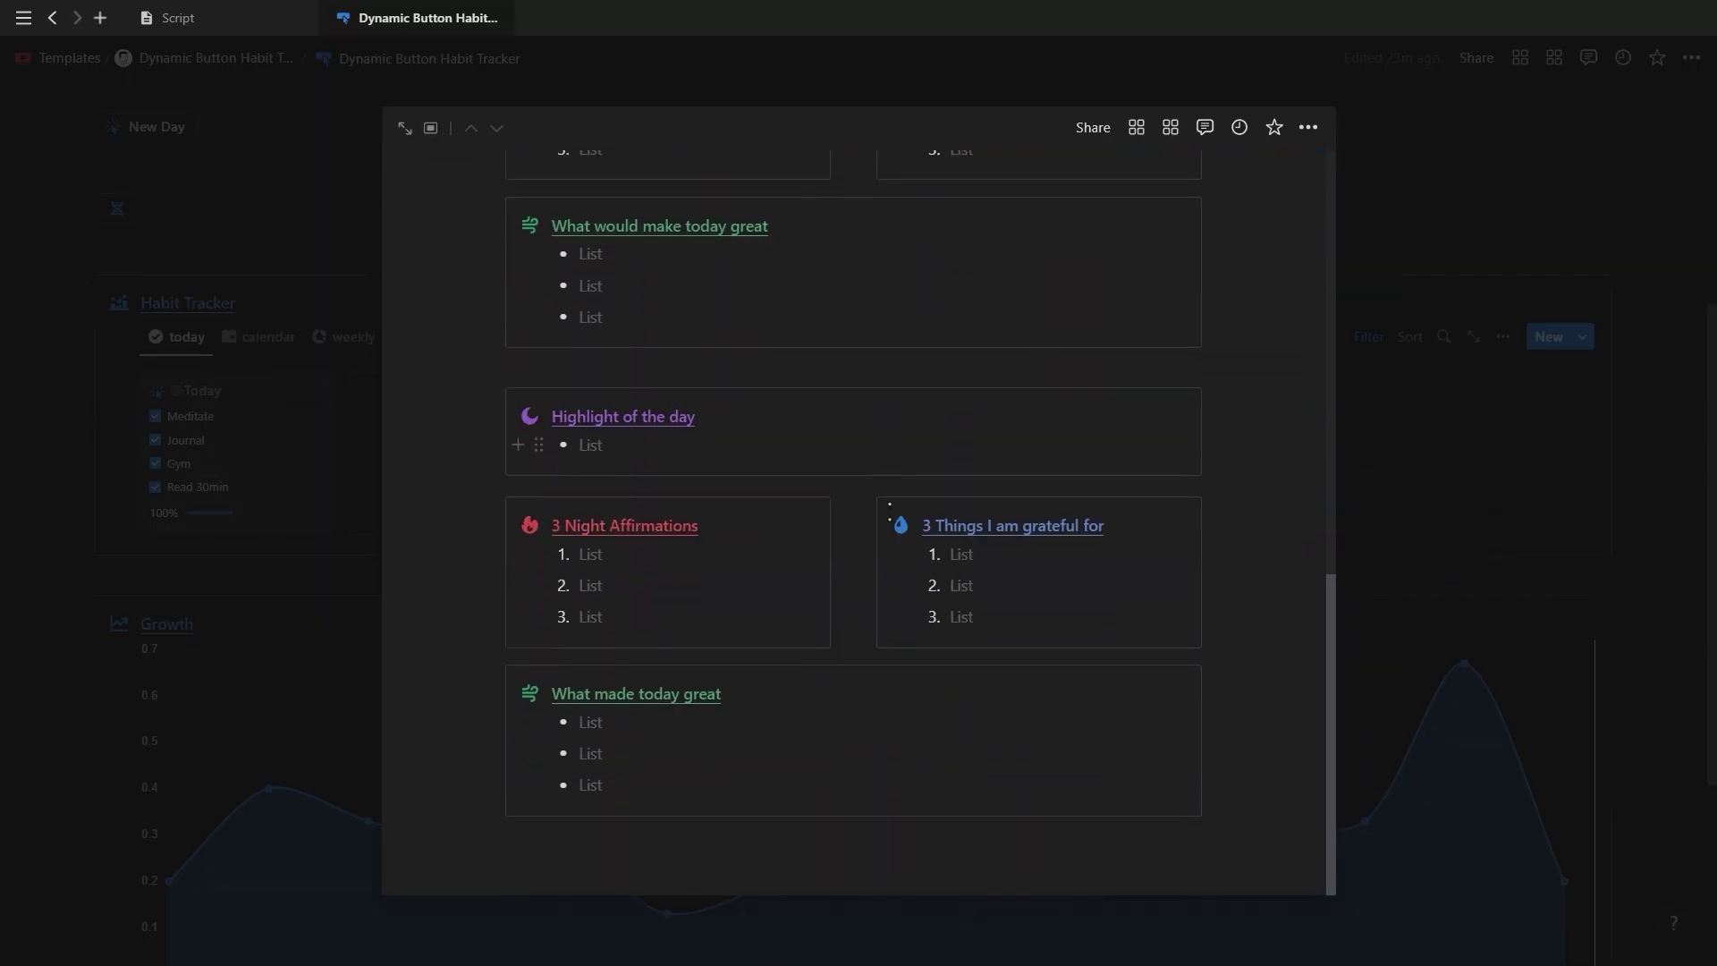
pyautogui.click(300, 444)
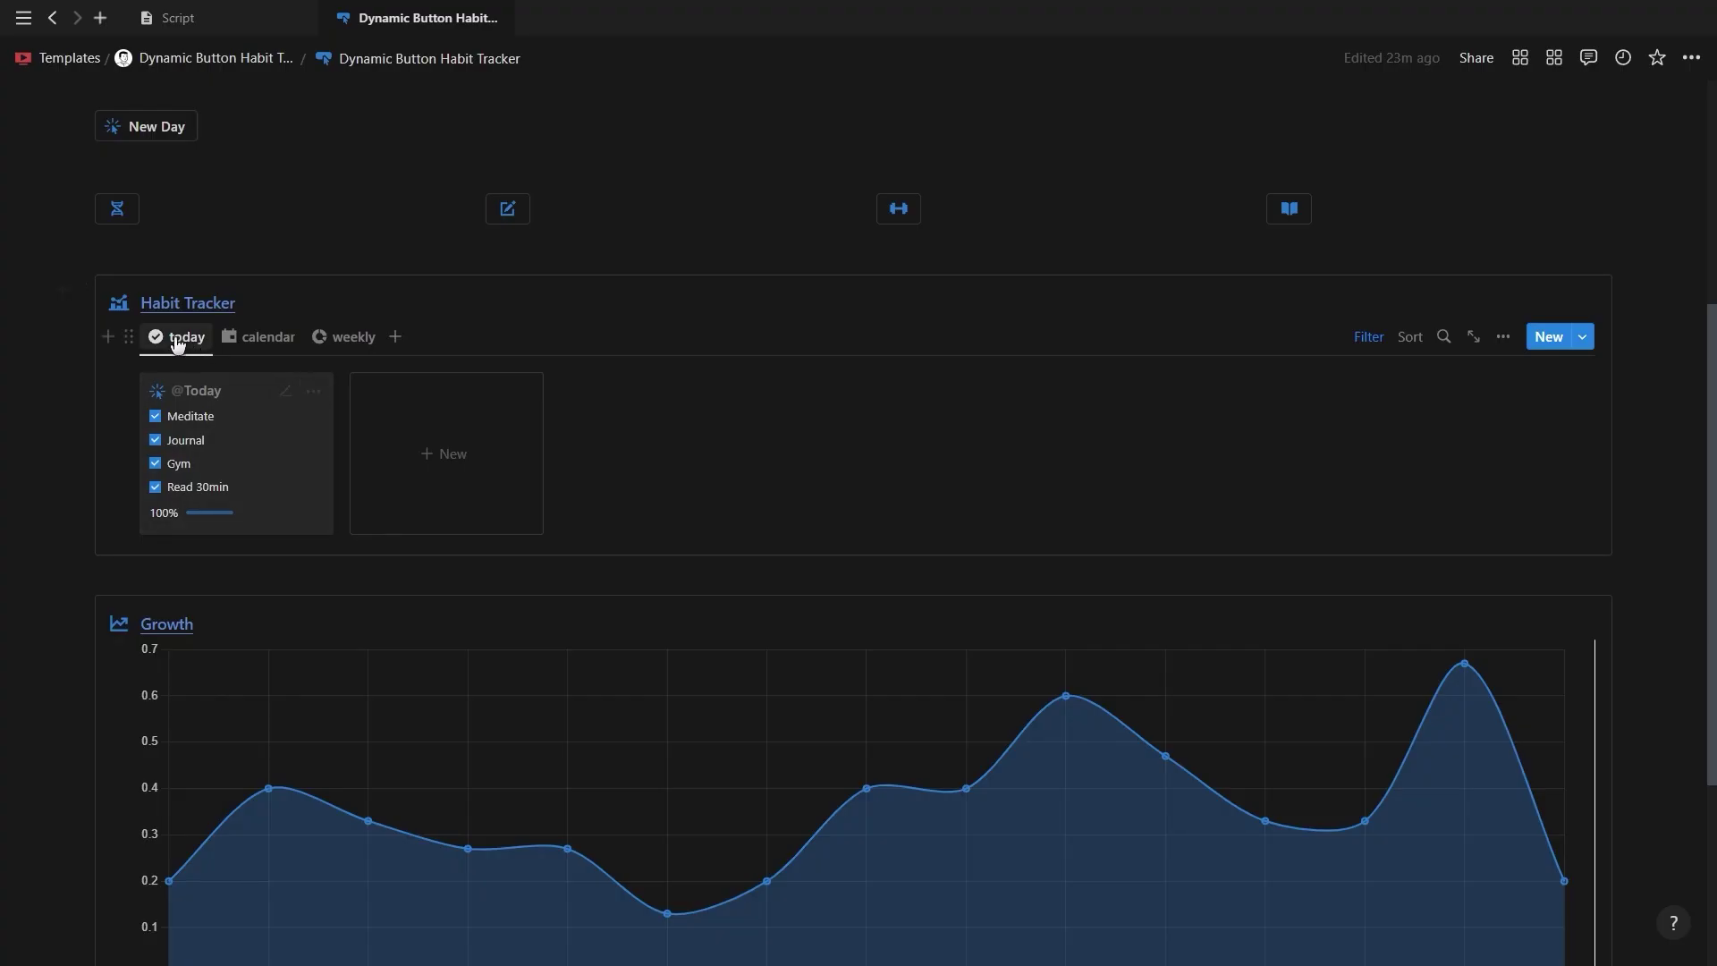
# - Switch the Habit Tracker through the calendar and weekly views, then back to today
pyautogui.click(255, 345)
pyautogui.click(353, 340)
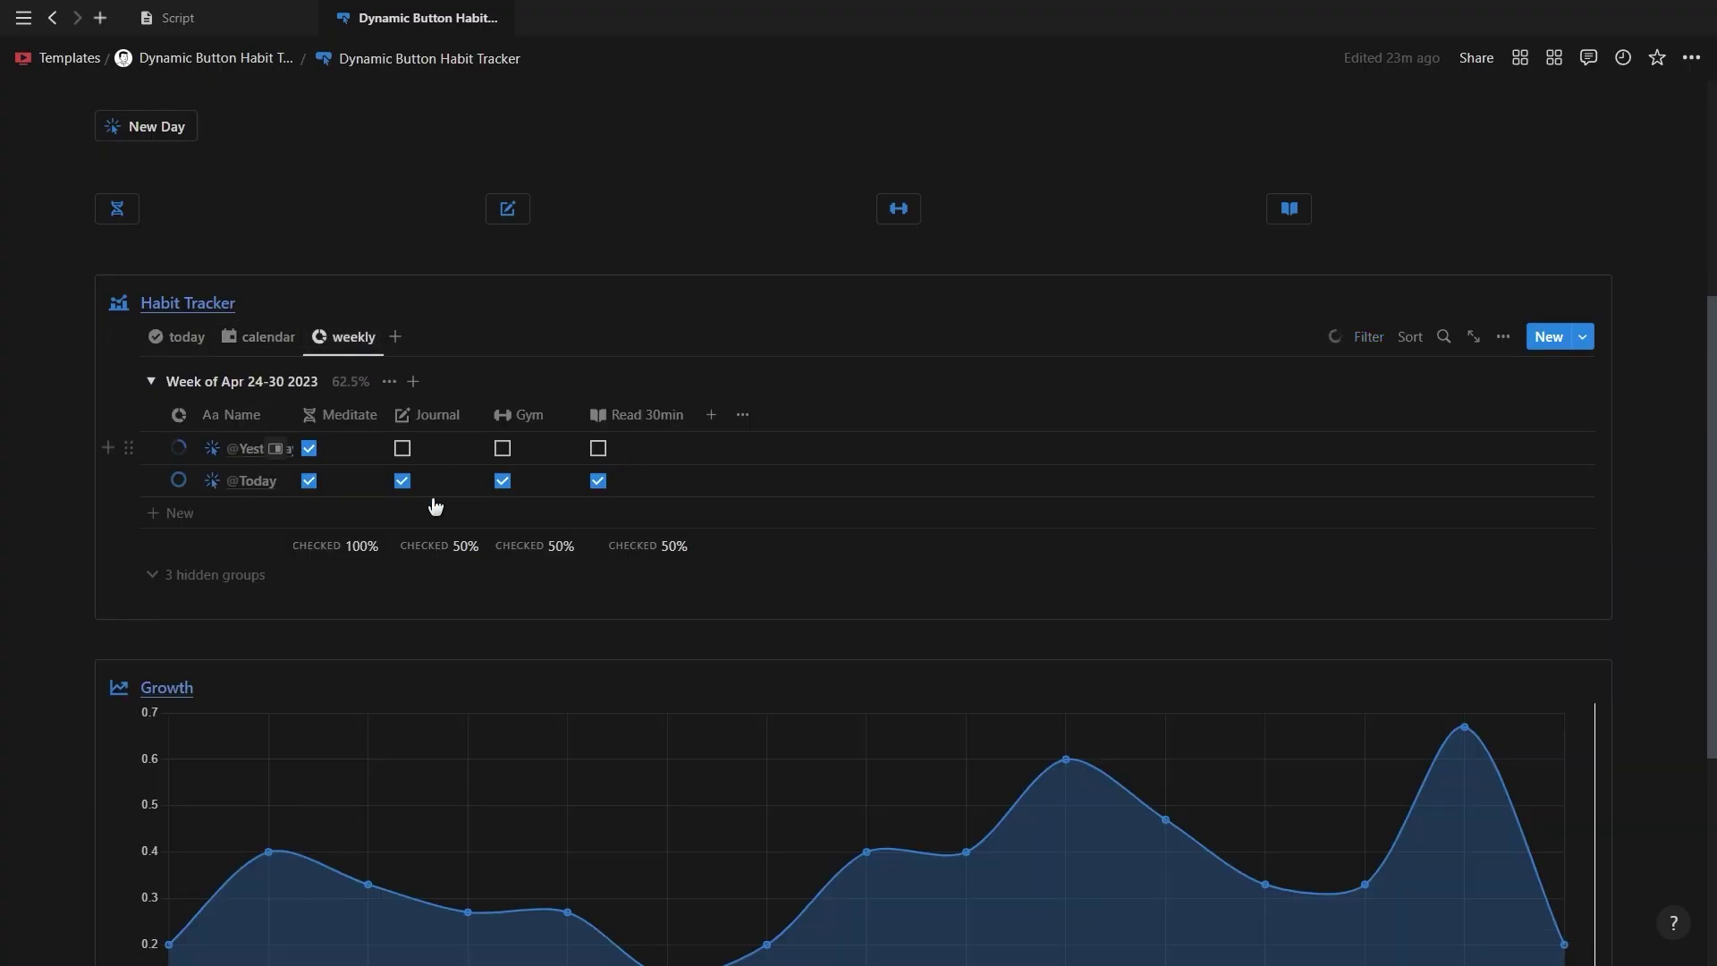
pyautogui.click(176, 338)
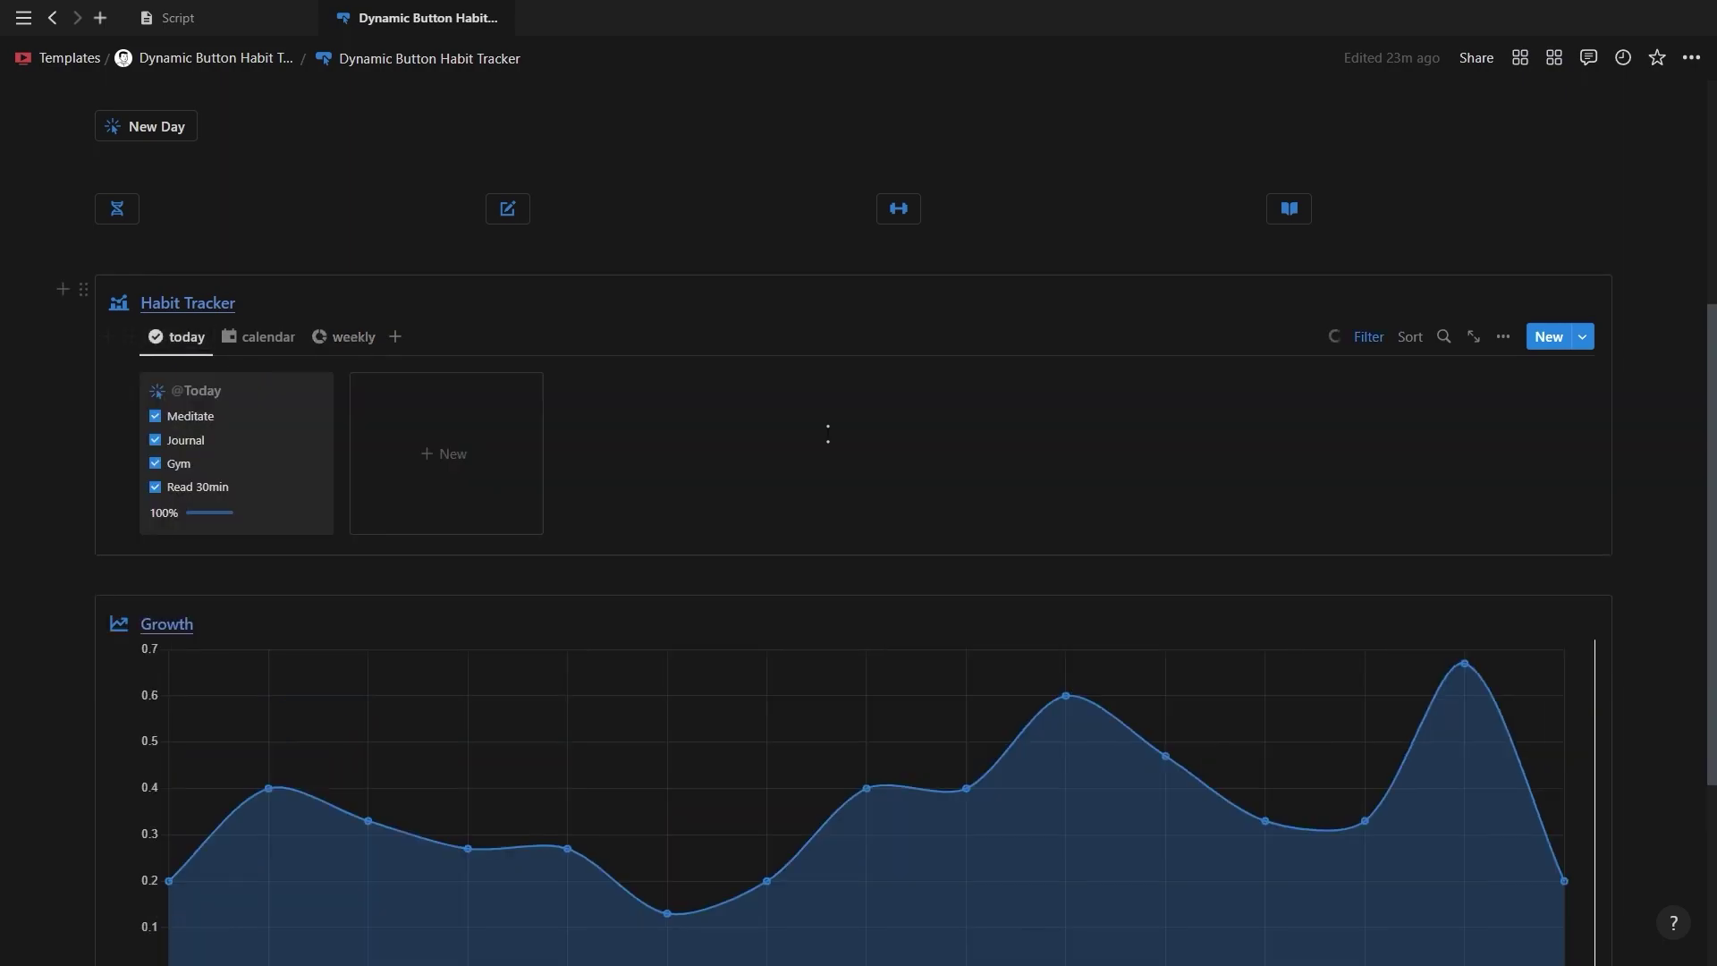
pyautogui.scroll(-3, 1166, 601)
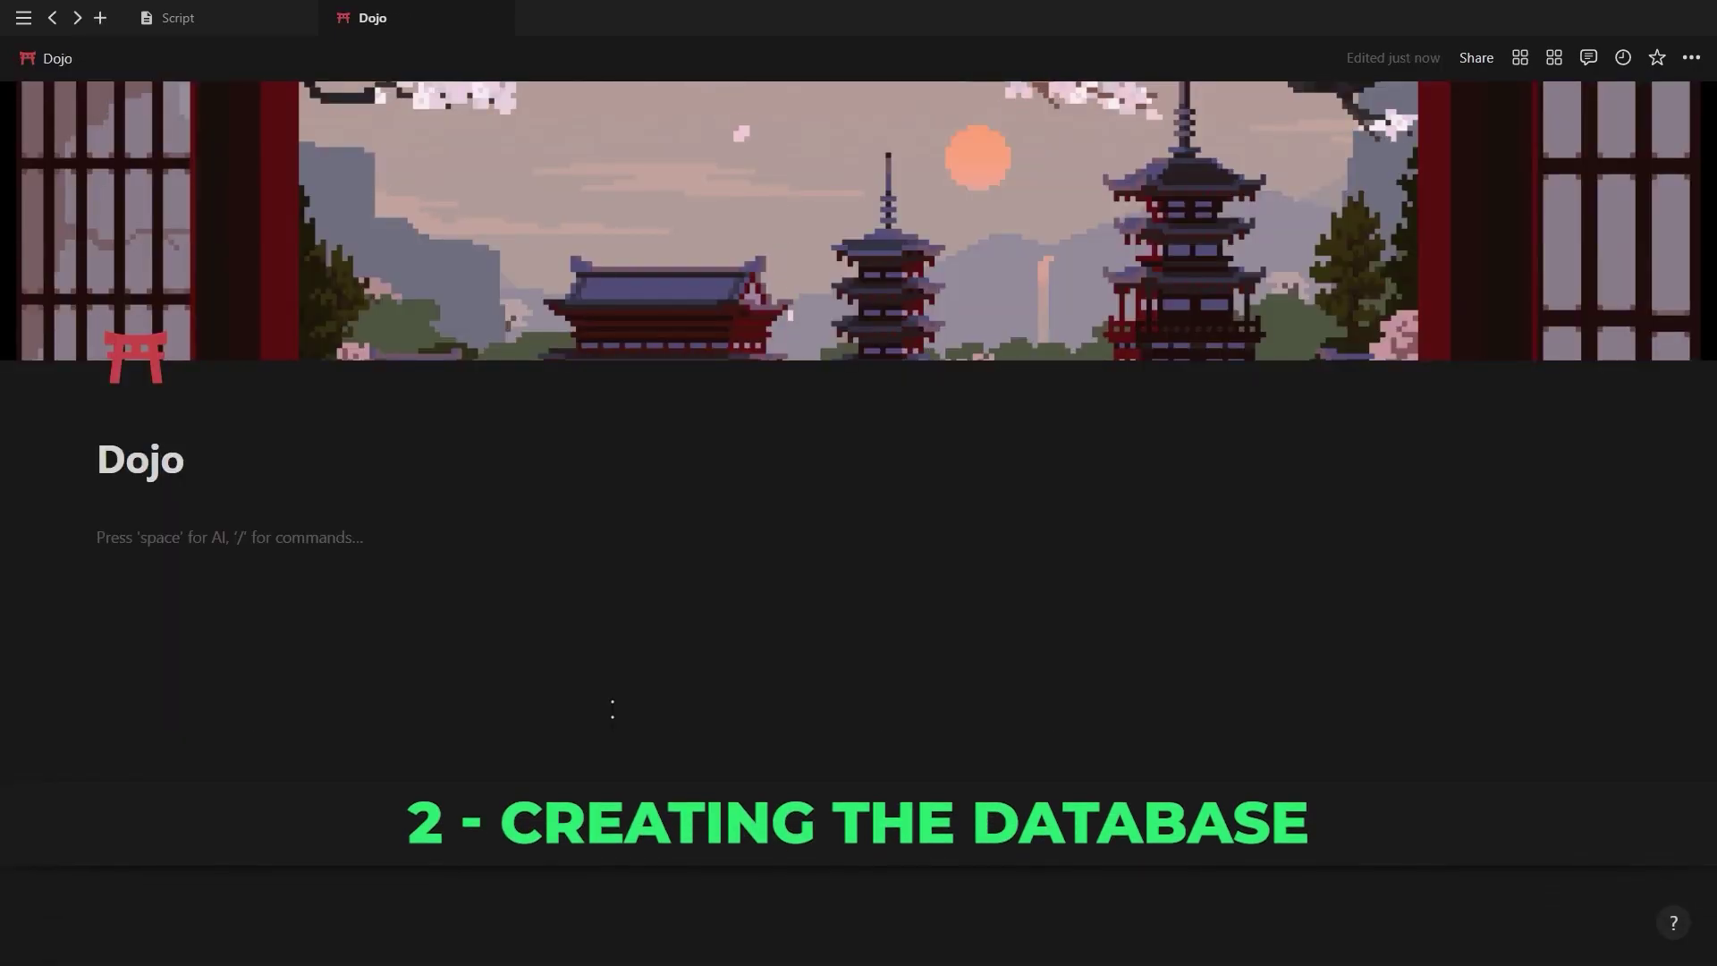
# - Insert a /table view with a new database named 'Button Habit'
pyautogui.write('/t')
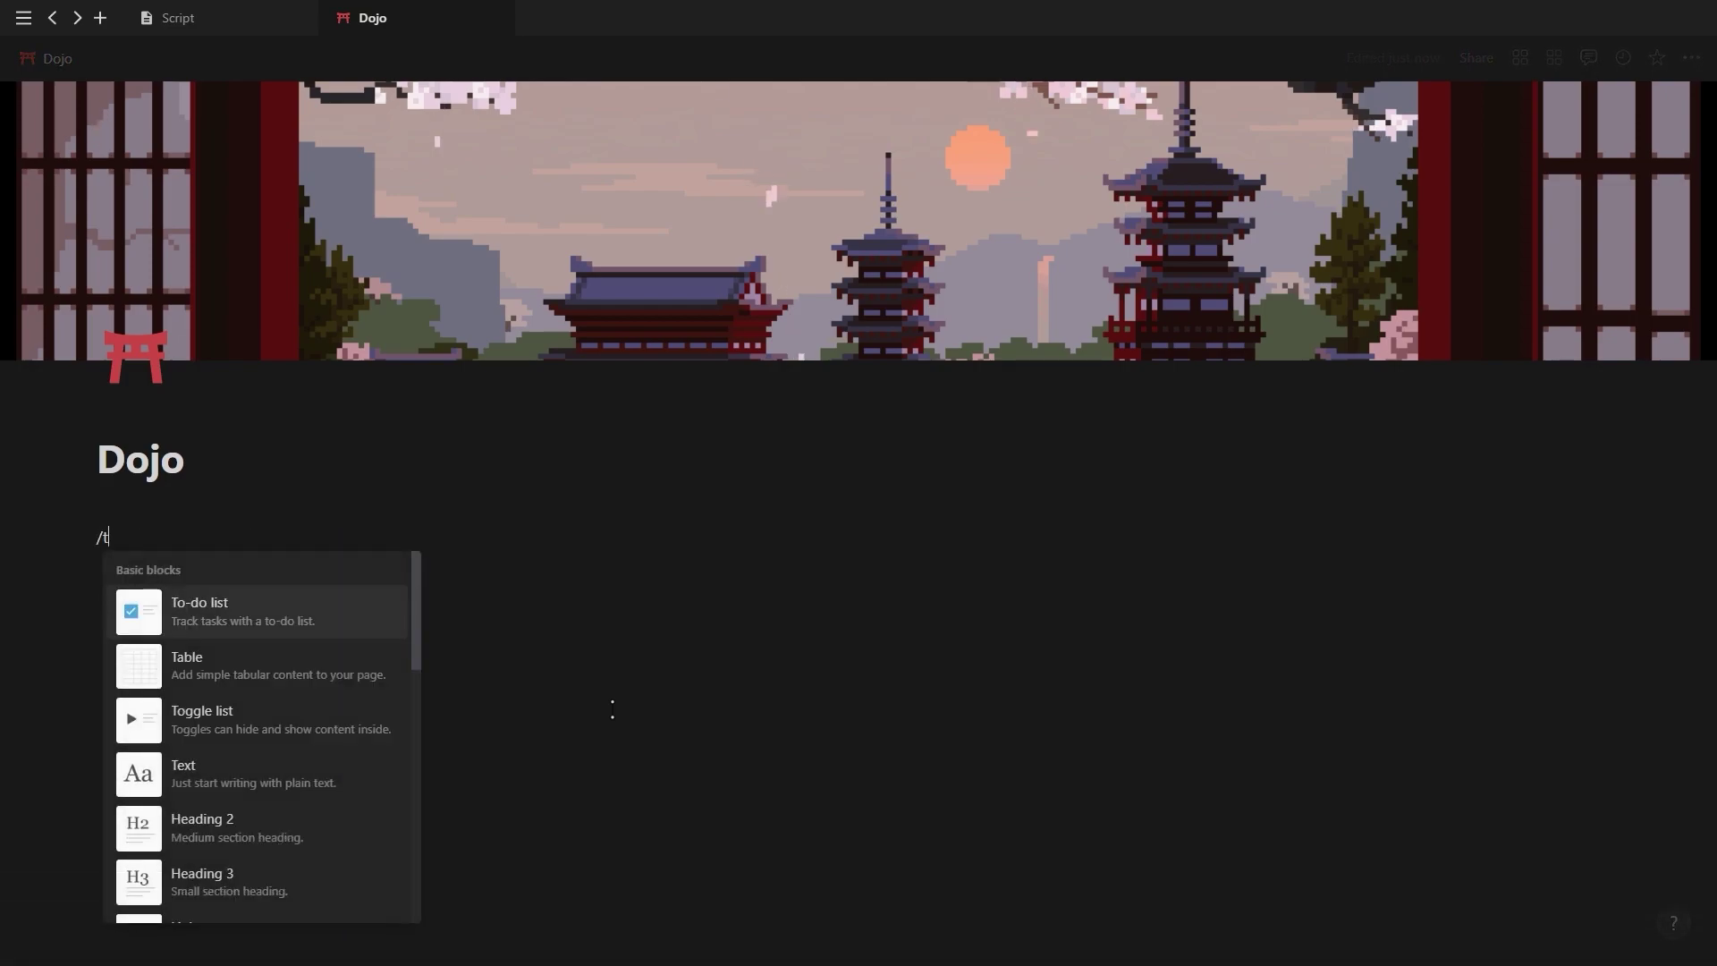
pyautogui.write('abl')
pyautogui.press('Down')
pyautogui.press('Return')
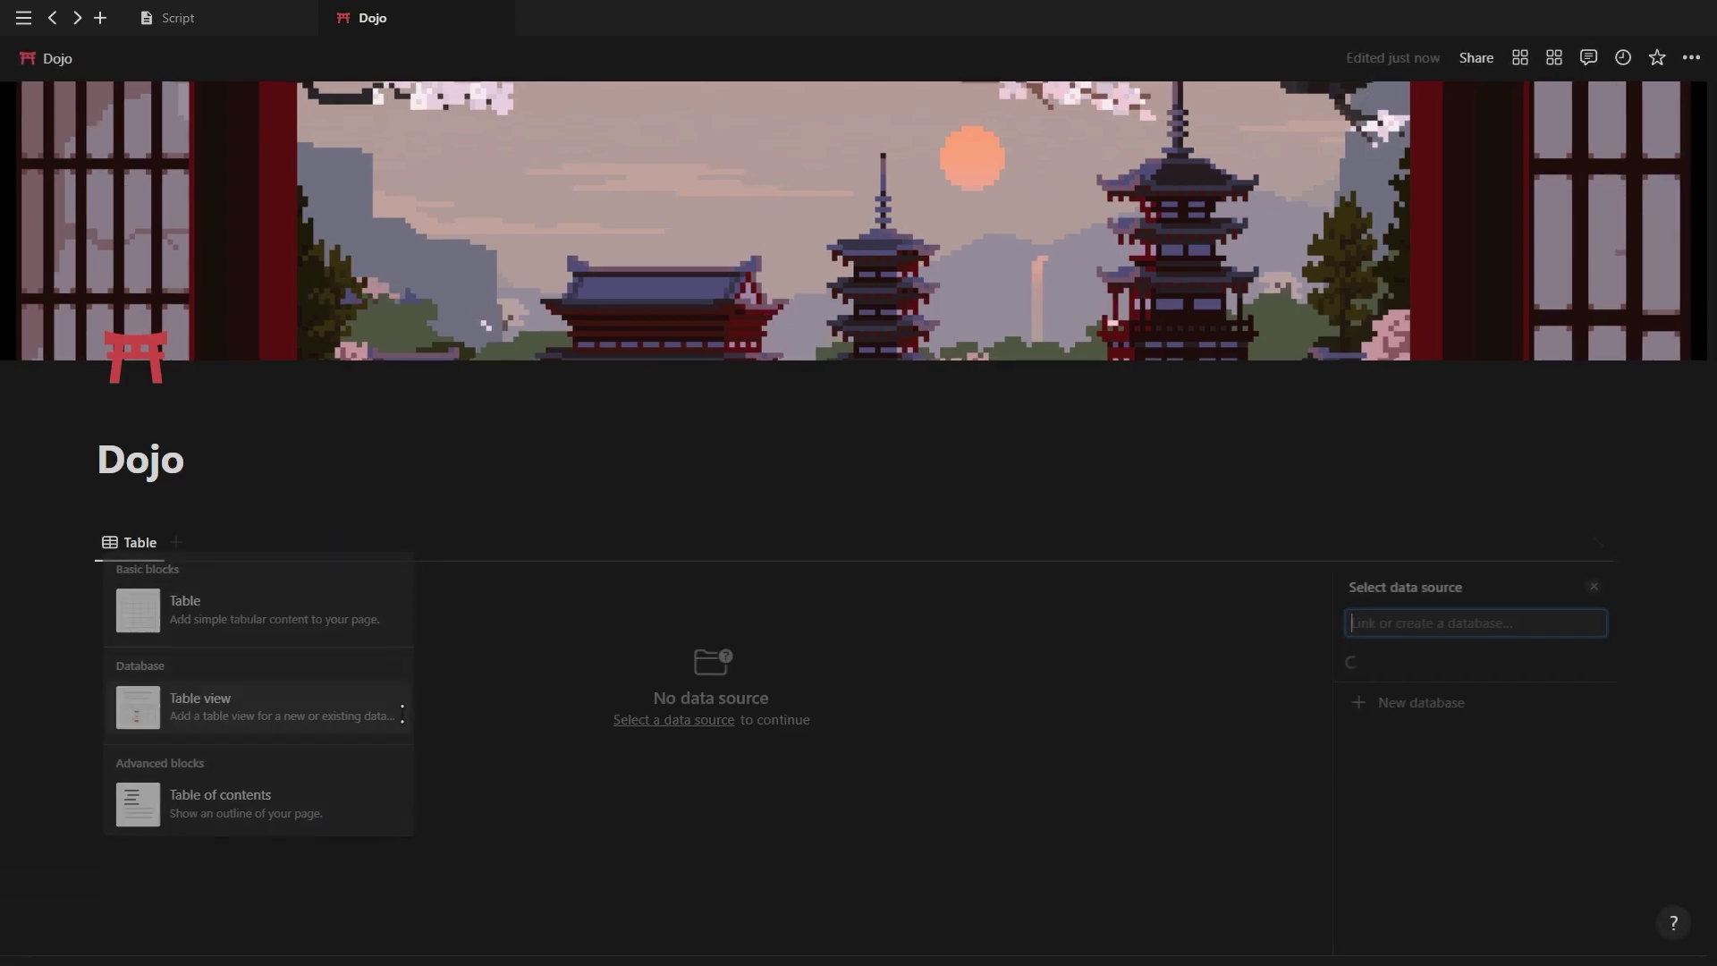
pyautogui.click(1417, 921)
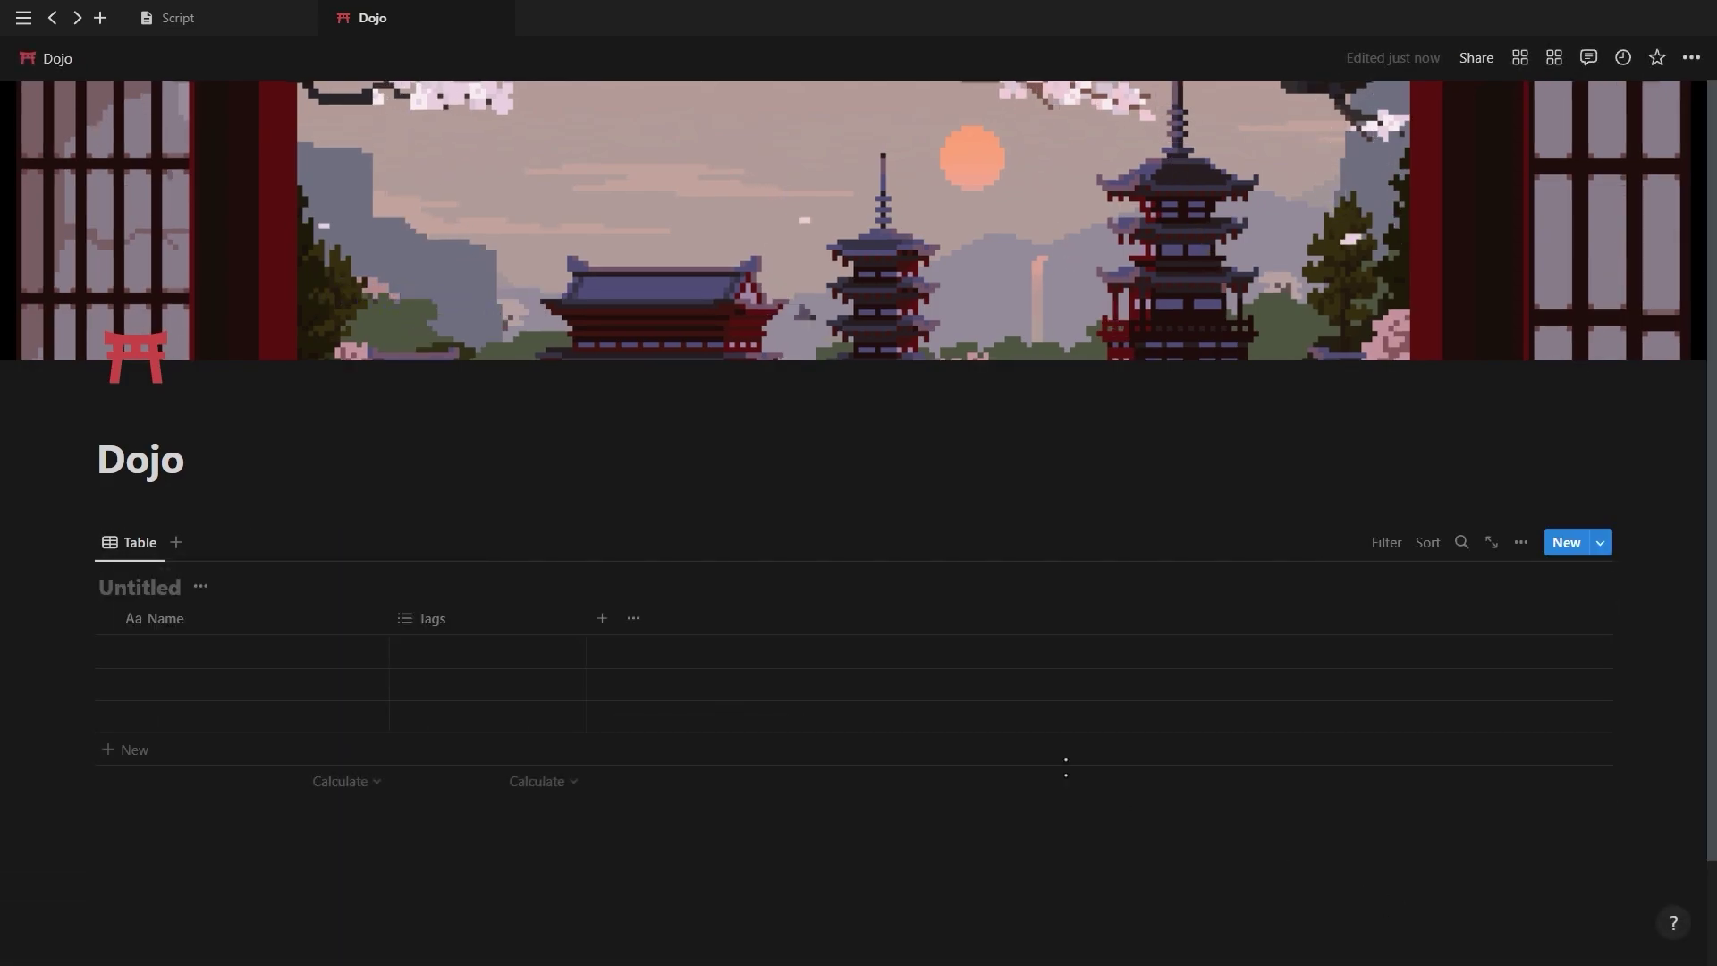
pyautogui.write('Button Habit Tracker')
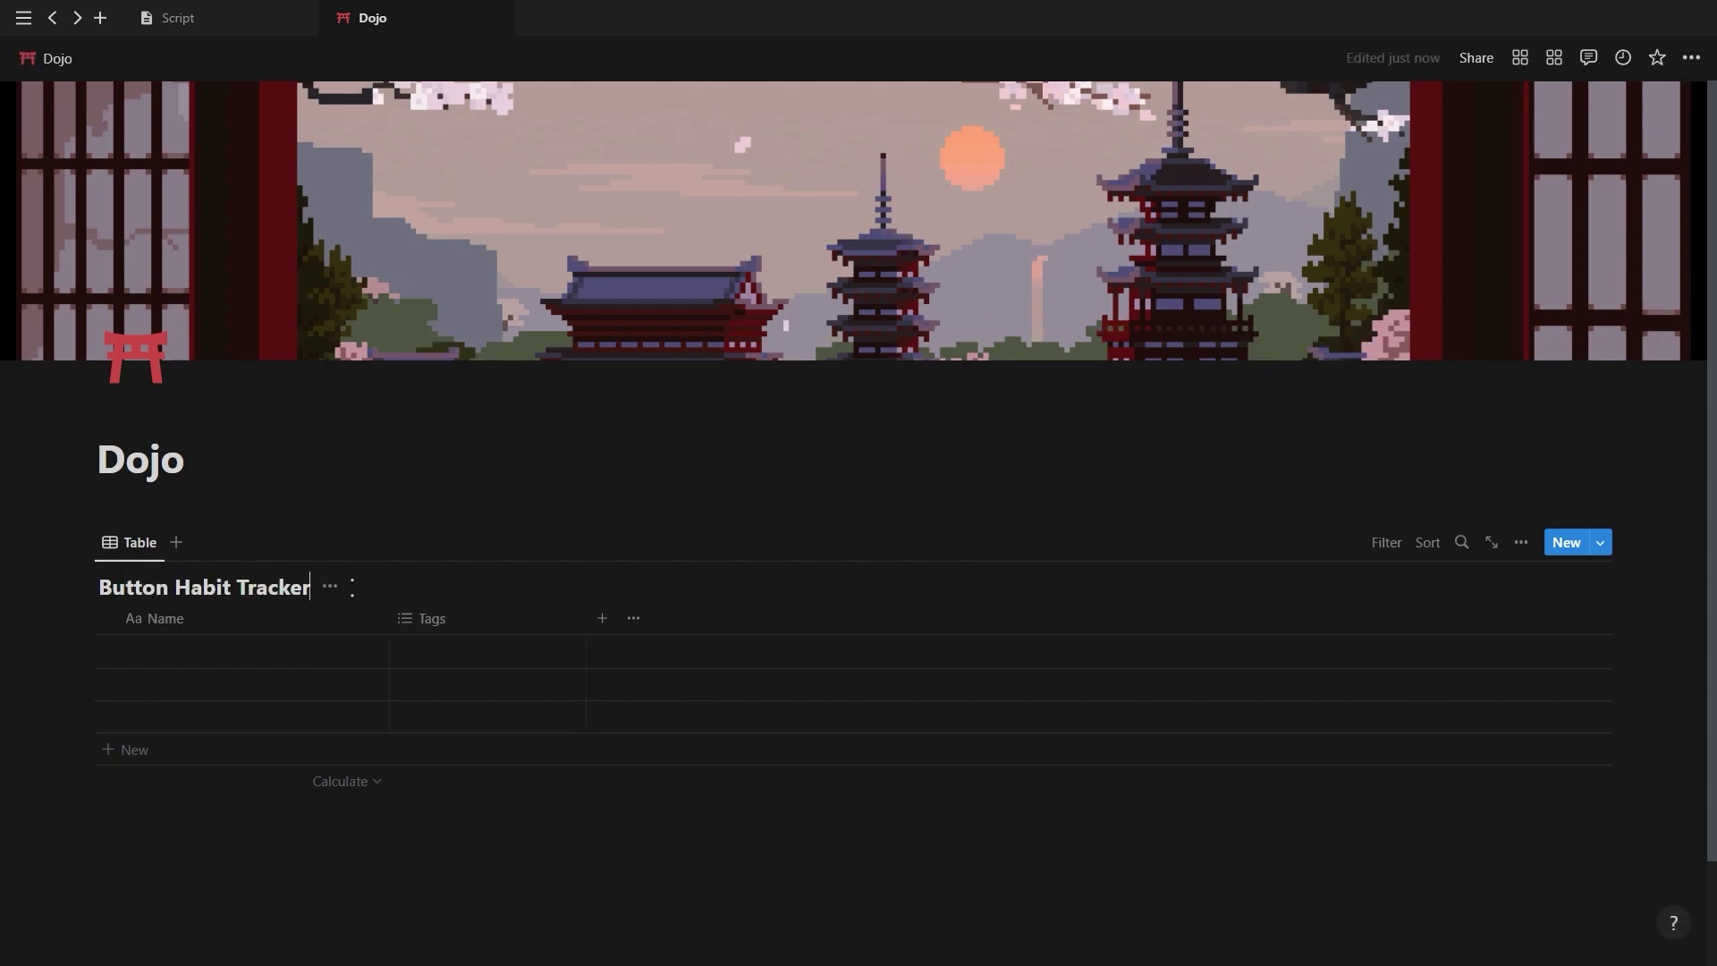
# - Hide the database title and delete the Tags column
pyautogui.click(330, 585)
pyautogui.click(325, 690)
pyautogui.click(443, 582)
pyautogui.click(475, 845)
pyautogui.click(722, 530)
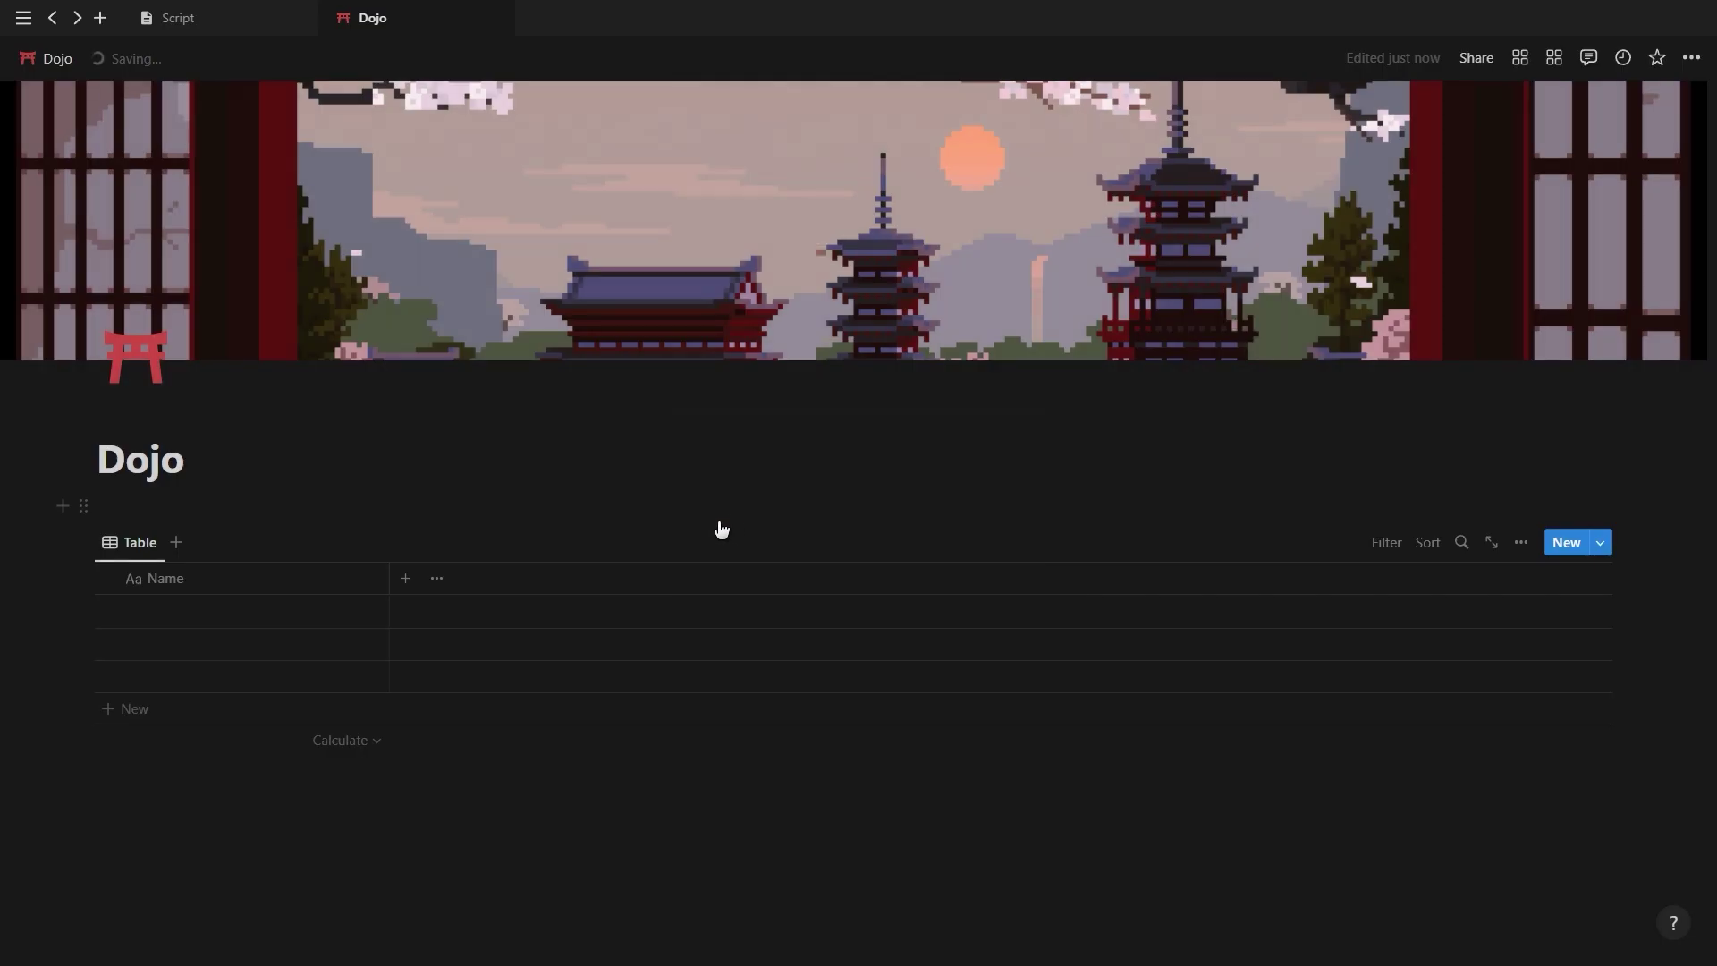
# - Add a Date property and a Created time property to the table
pyautogui.click(405, 578)
pyautogui.click(1395, 826)
pyautogui.press('Escape')
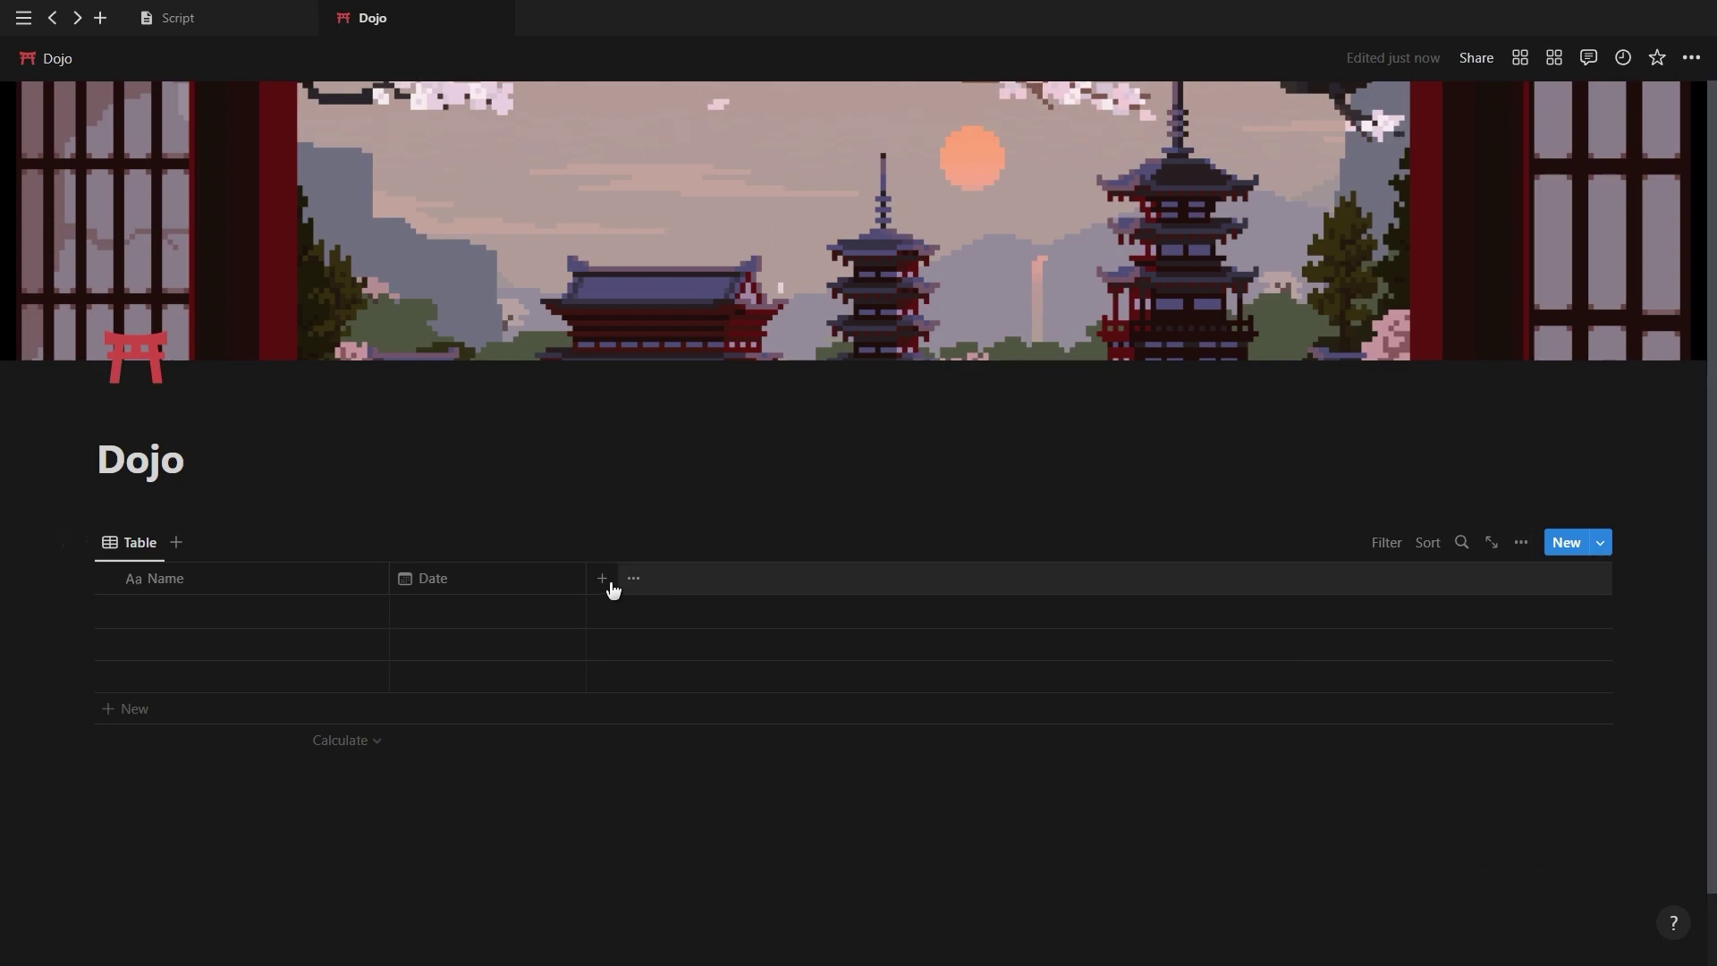
pyautogui.click(602, 577)
pyautogui.scroll(-5, 1419, 770)
pyautogui.click(1430, 840)
pyautogui.press('Escape')
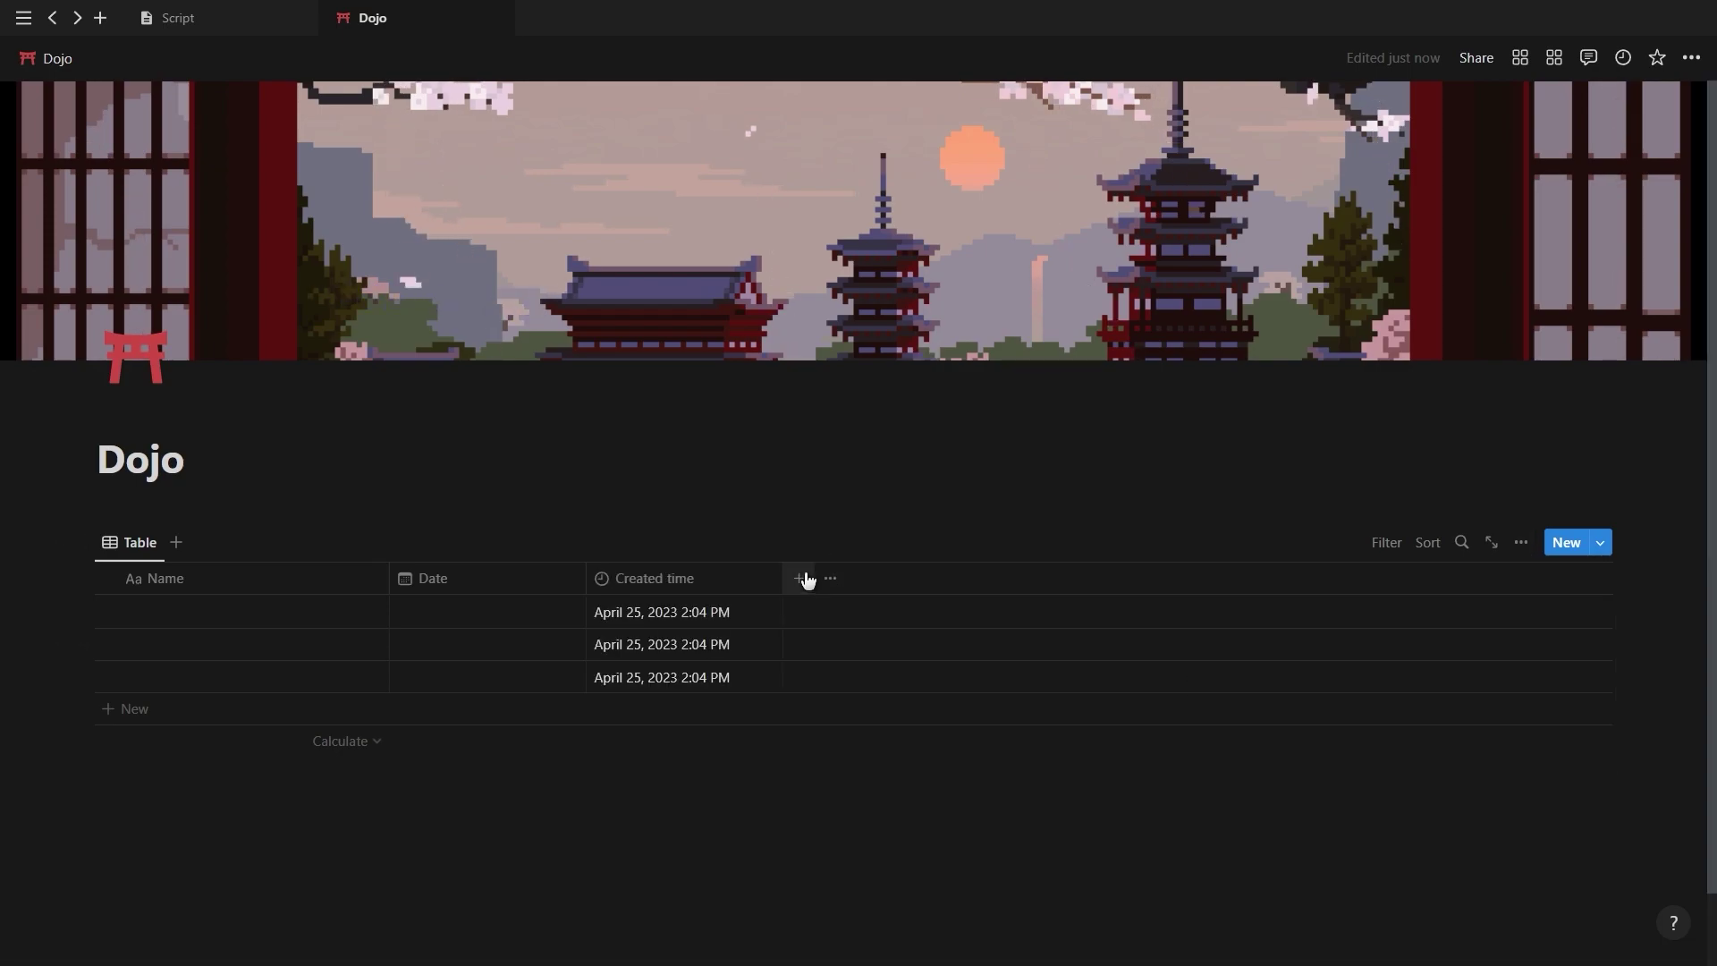
# - Add Meditate, Workout and Read checkbox properties
pyautogui.click(806, 580)
pyautogui.click(1389, 910)
pyautogui.write('Meditate')
pyautogui.press('Escape')
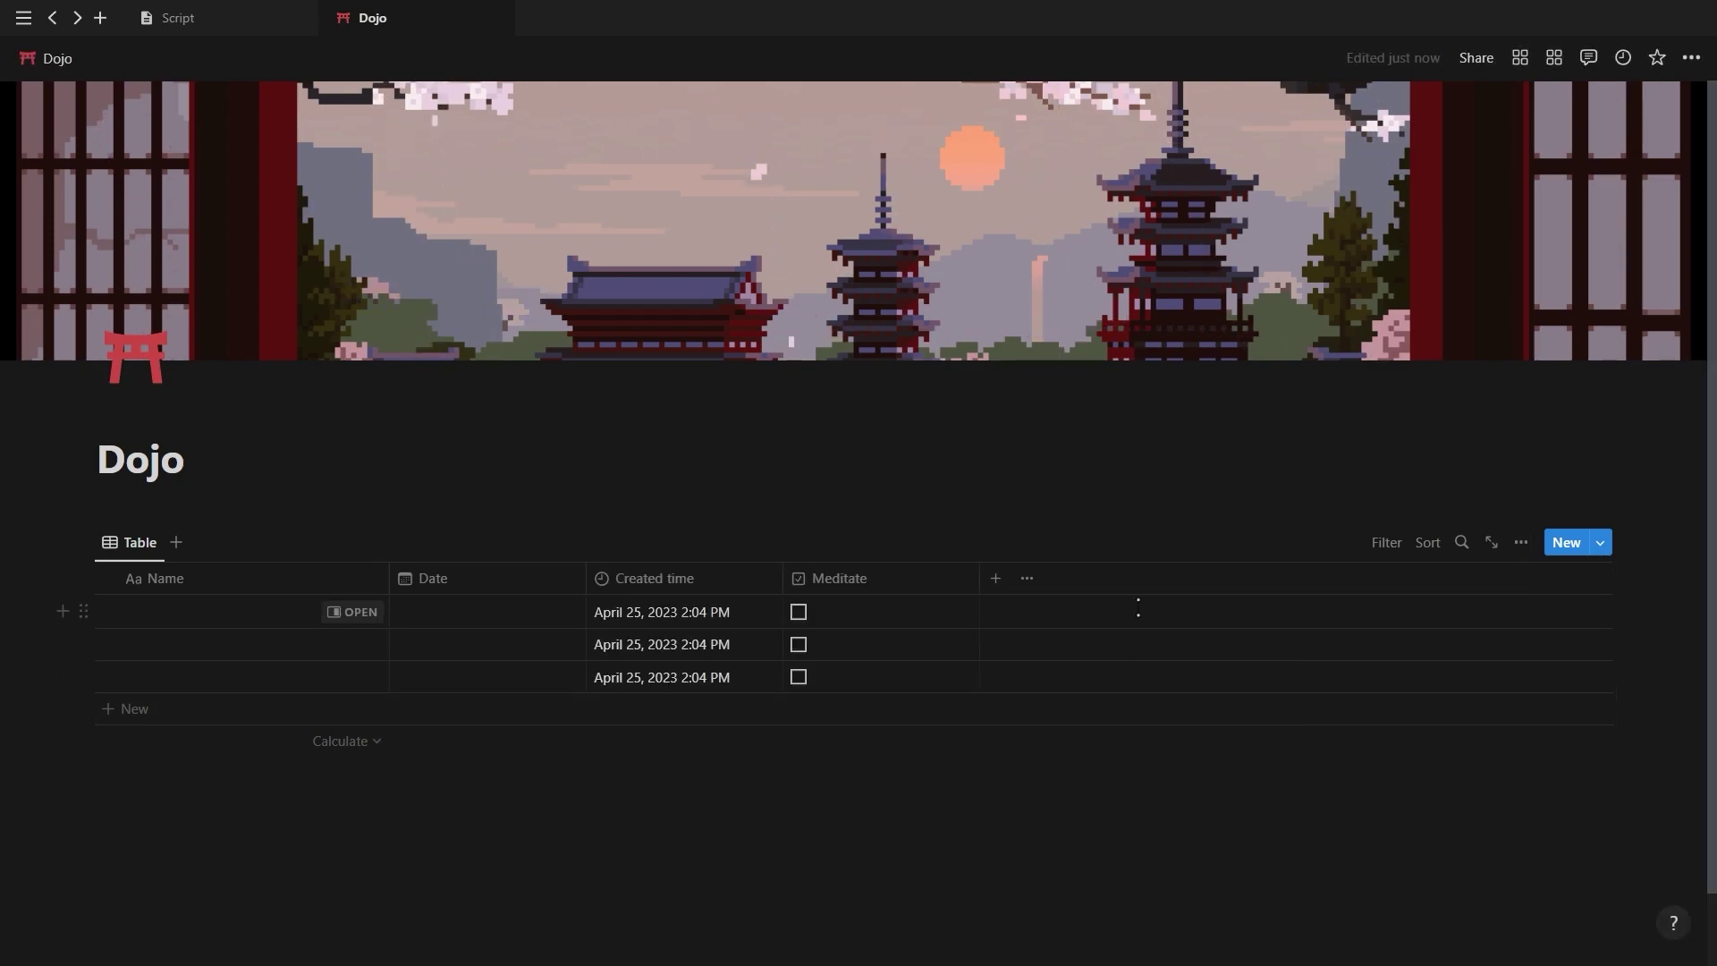
pyautogui.click(995, 578)
pyautogui.click(1392, 911)
pyautogui.write('Workout')
pyautogui.press('Escape')
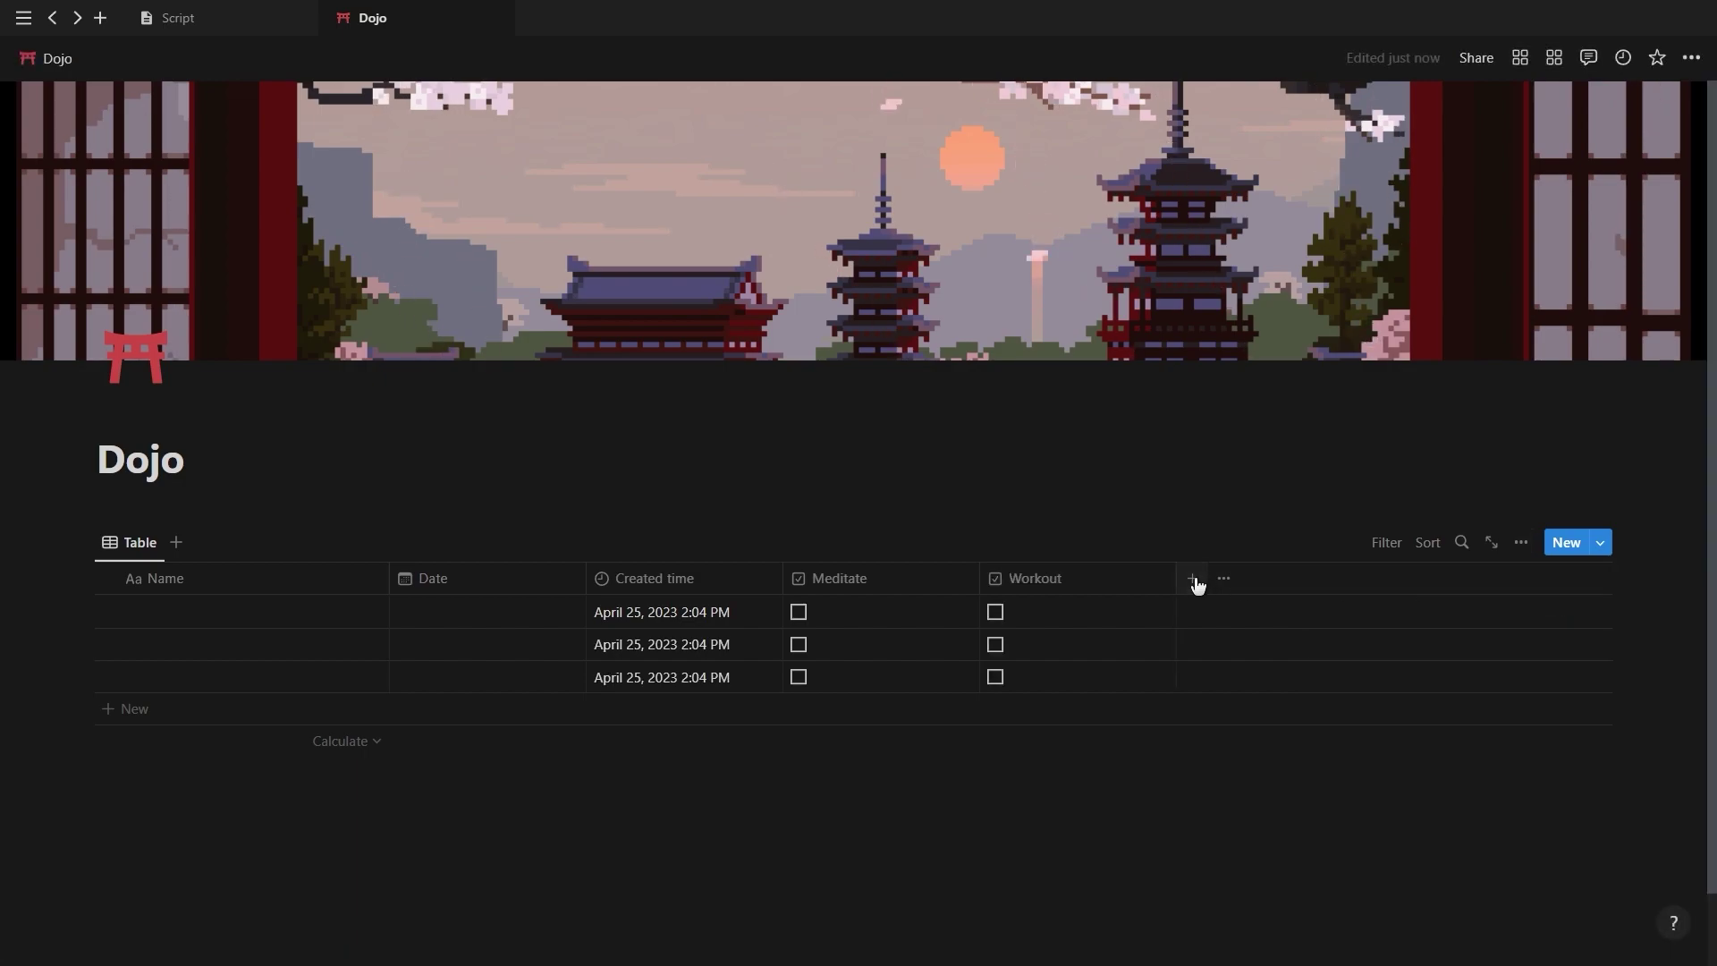
pyautogui.click(1192, 578)
pyautogui.click(1392, 911)
pyautogui.write('Read')
pyautogui.press('Escape')
# - Give Meditate a cloud icon, Workout a dumbbell, Read a book, and narrow the Read column
pyautogui.click(818, 581)
pyautogui.click(808, 621)
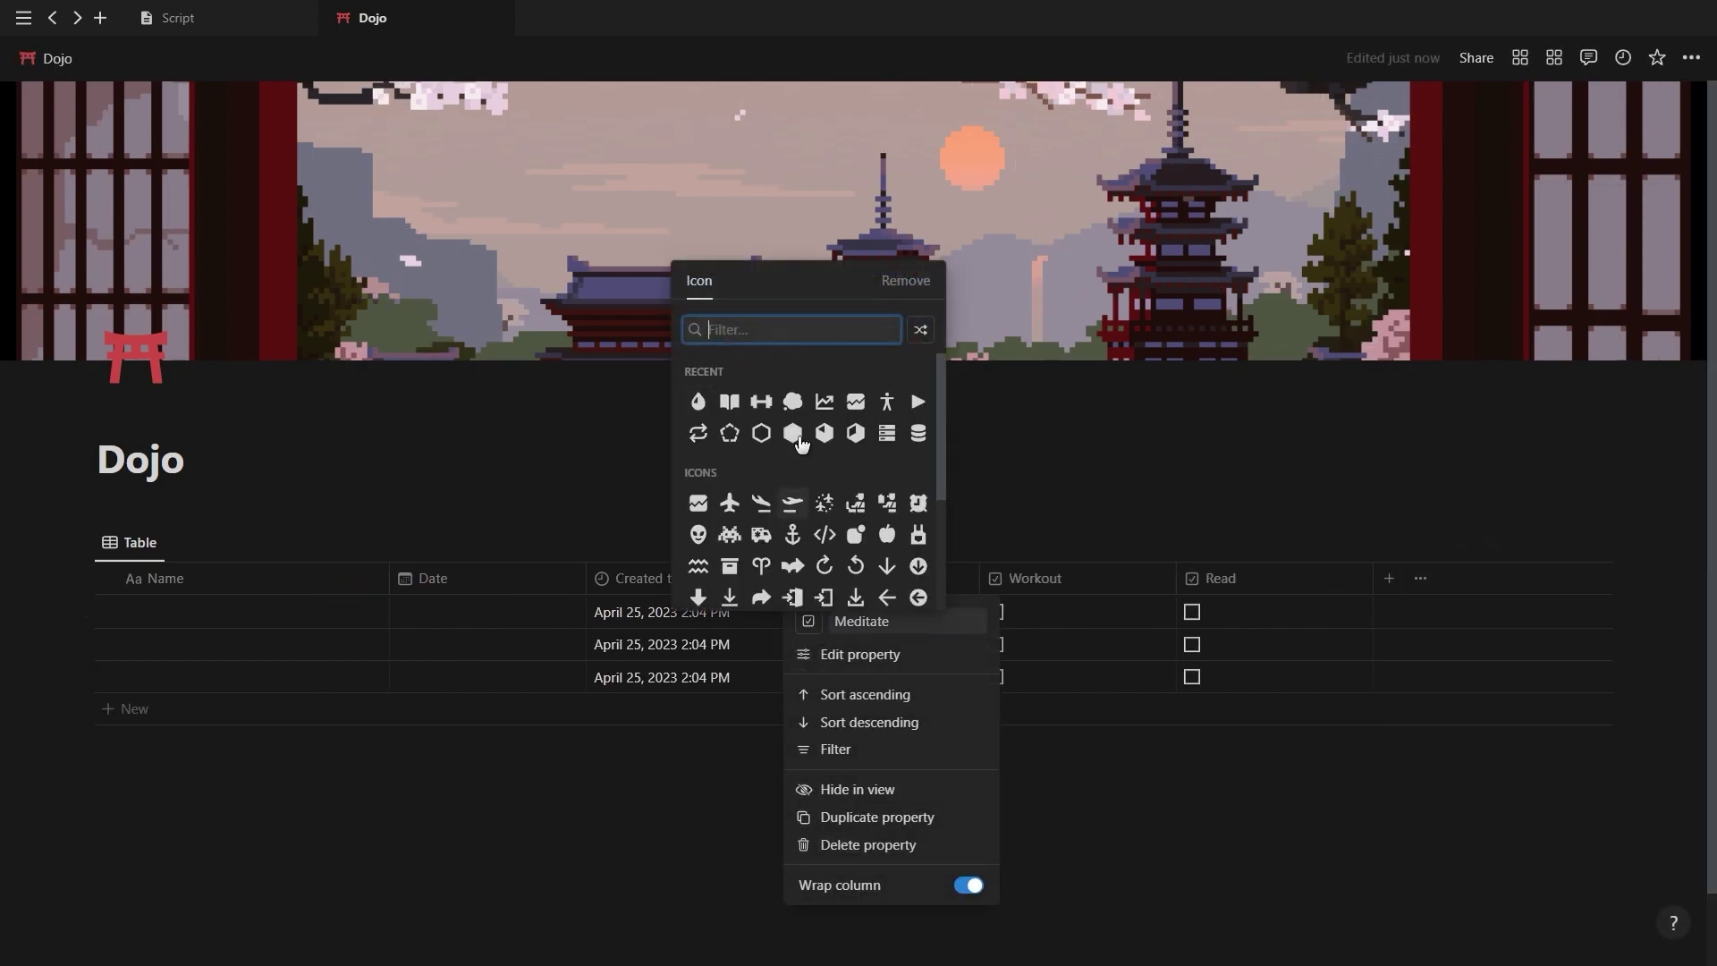
pyautogui.click(859, 501)
pyautogui.click(1014, 580)
pyautogui.click(1005, 621)
pyautogui.click(1055, 501)
pyautogui.click(1227, 580)
pyautogui.click(1202, 621)
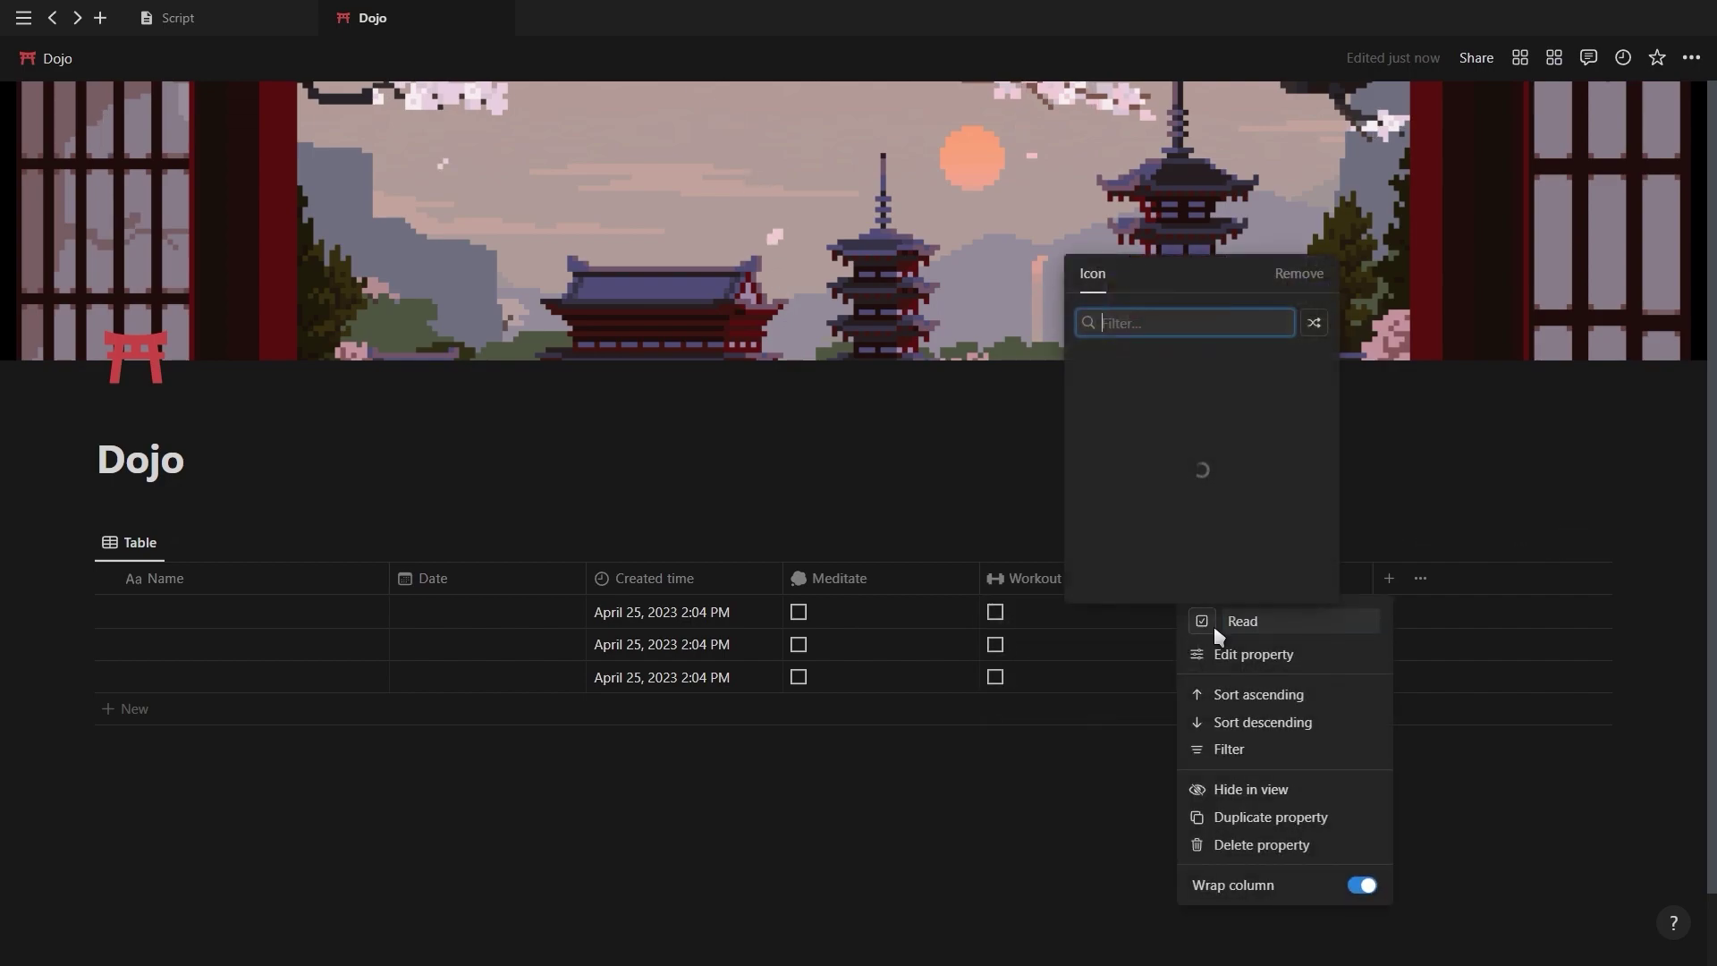
pyautogui.click(1154, 501)
pyautogui.press('Escape')
pyautogui.moveTo(1372, 580); pyautogui.dragTo(812, 586)
# - Add two formula properties named Progress Bar and Progress Ring
pyautogui.click(895, 578)
pyautogui.scroll(-3, 1431, 806)
pyautogui.click(1432, 844)
pyautogui.write('Progress Bar')
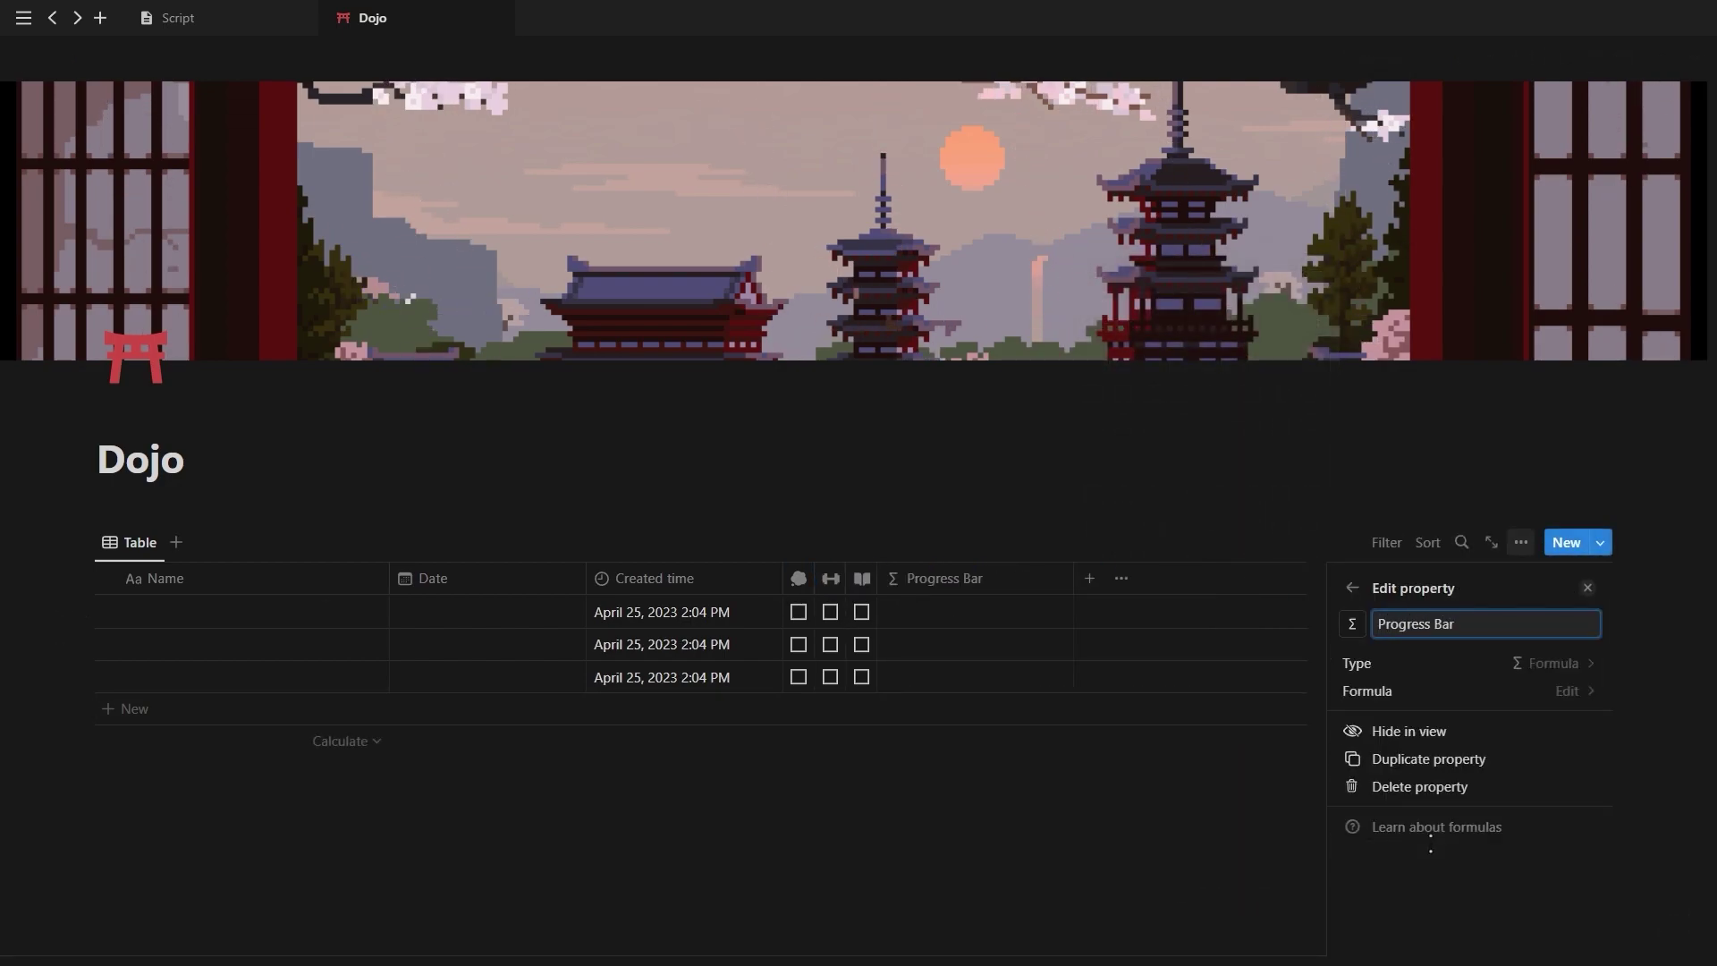
pyautogui.press('Escape')
pyautogui.click(1090, 578)
pyautogui.click(1431, 843)
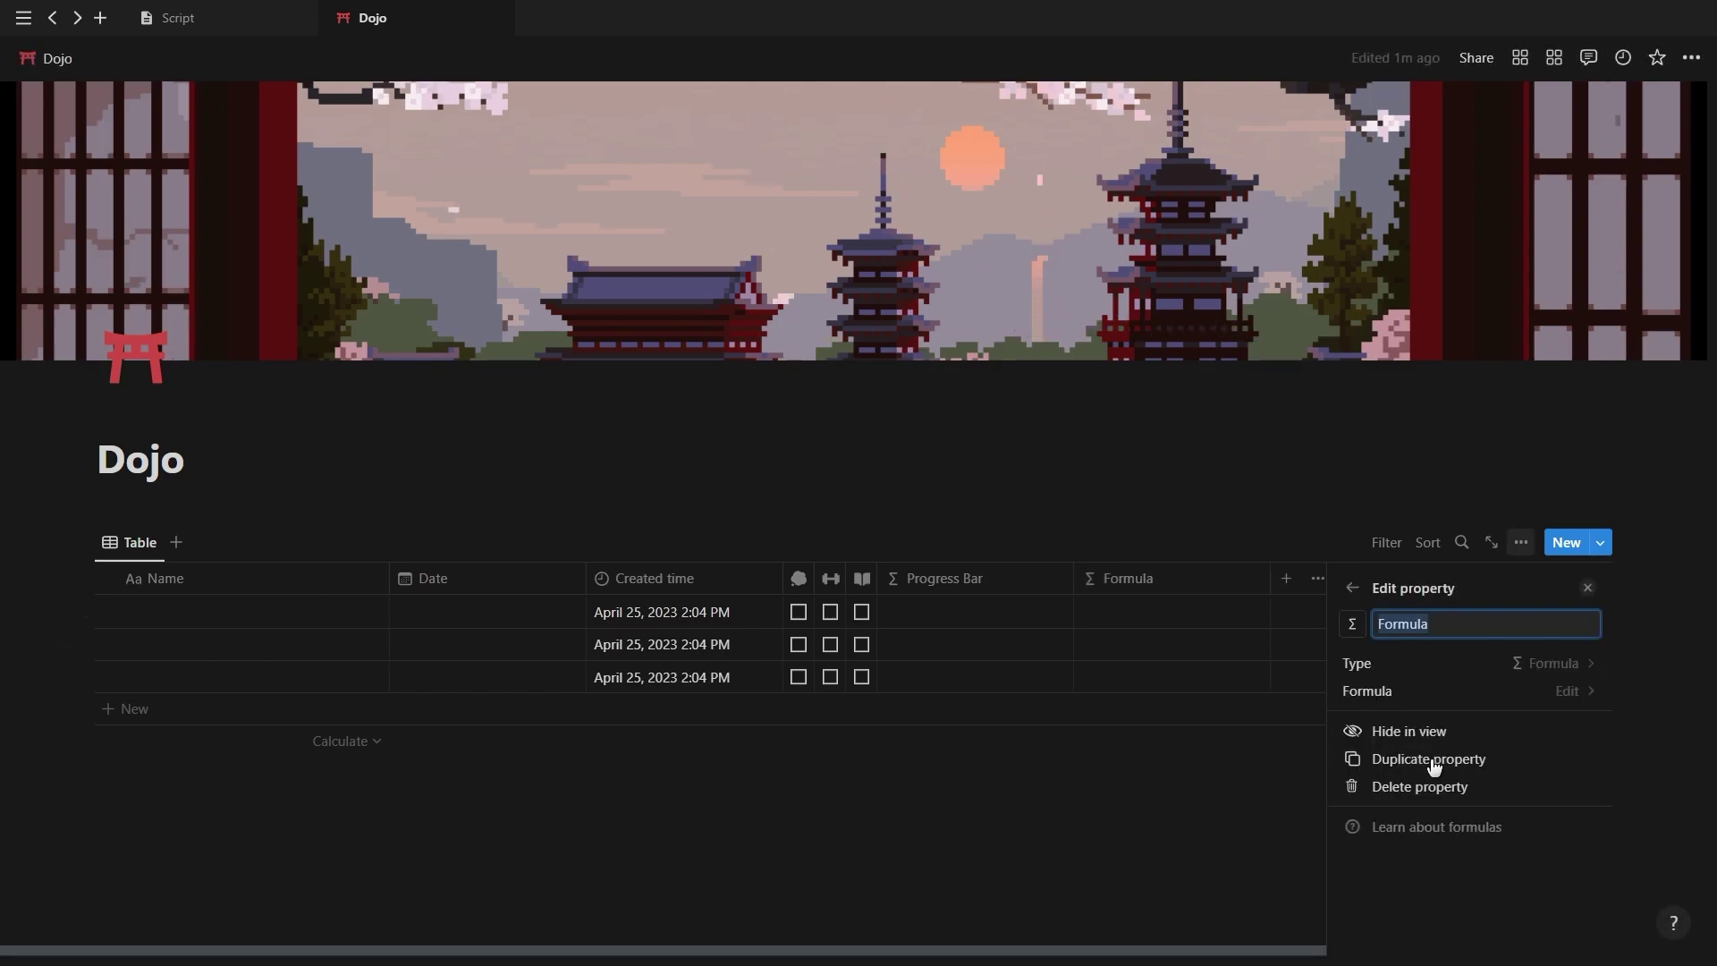
pyautogui.write('Progress Ring')
pyautogui.press('Escape')
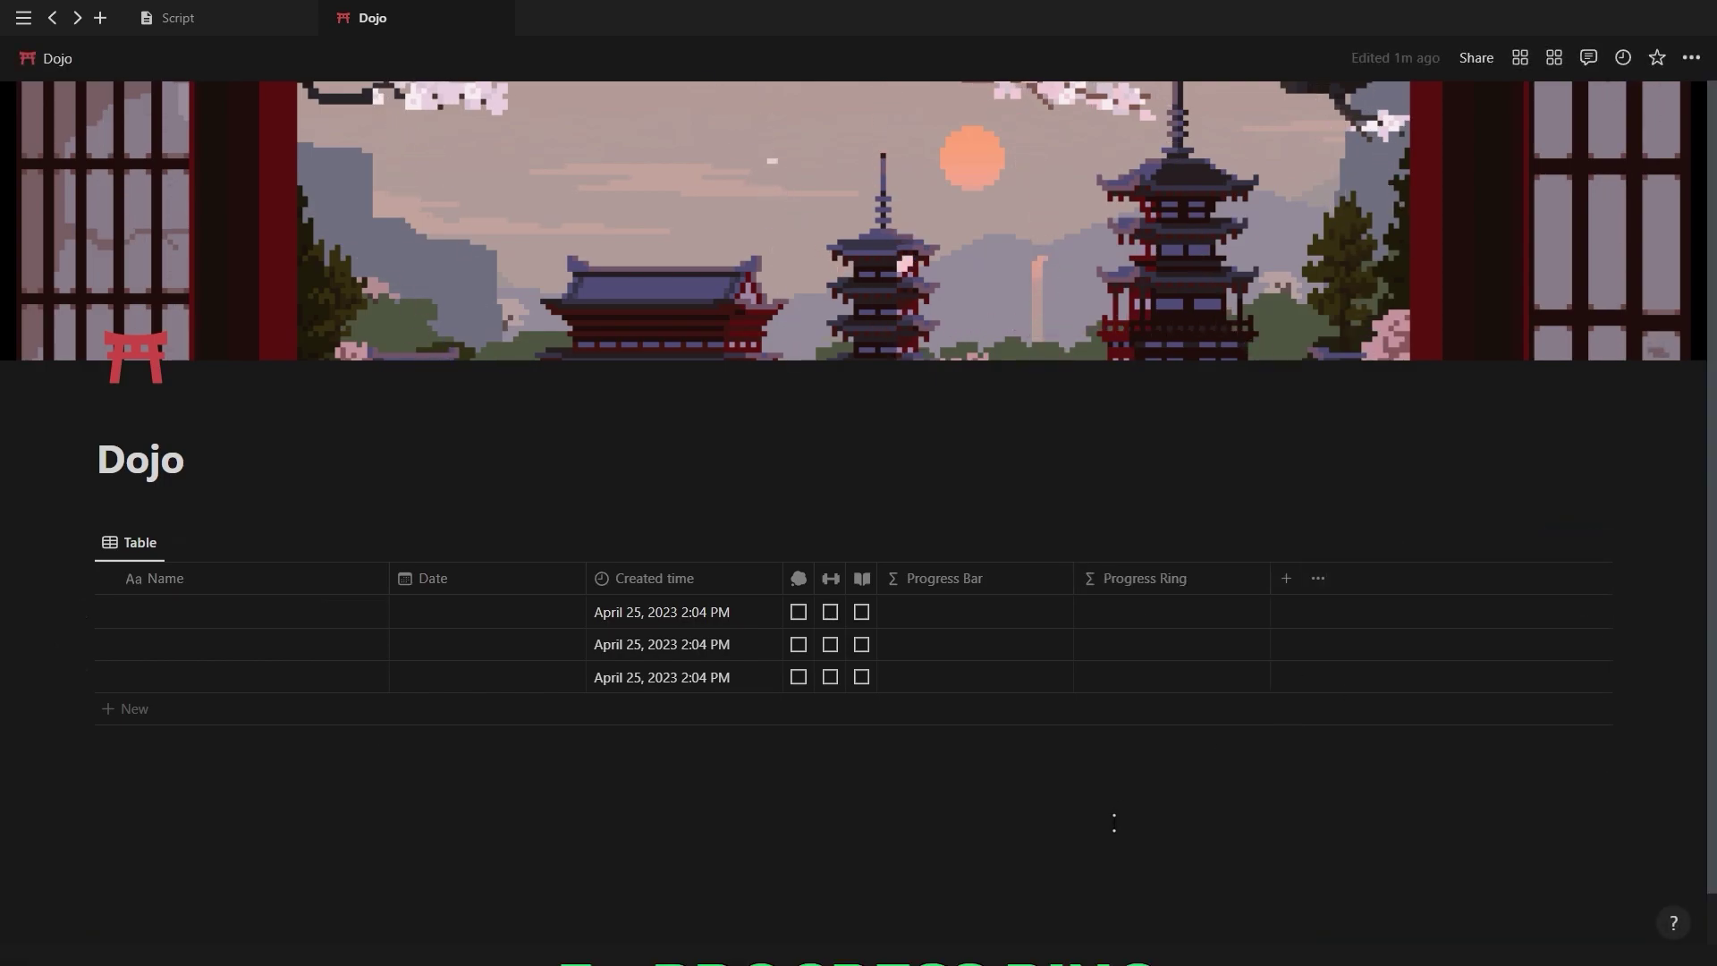
# - Set the Progress Ring formula to toNumber(prop("Meditate")) + toNumber(prop("Workout")) + toNumber(prop("Read"))
pyautogui.scroll(-1, 859, 447)
pyautogui.click(1124, 552)
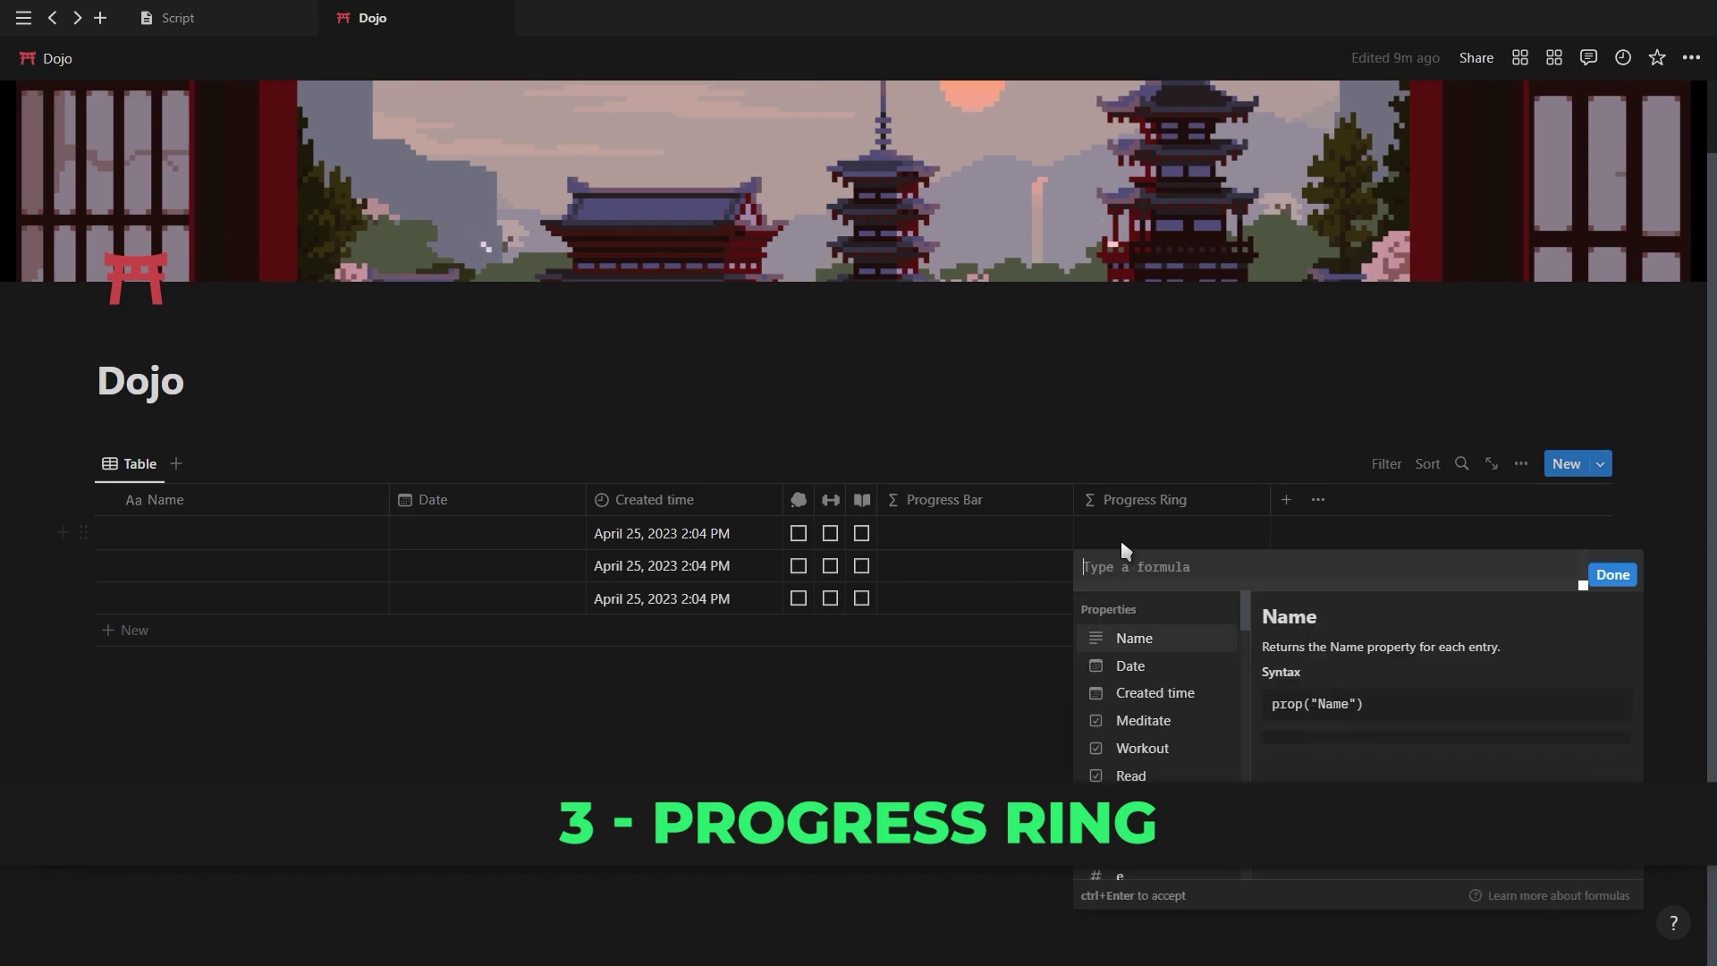
pyautogui.write('to')
pyautogui.press('Tab')
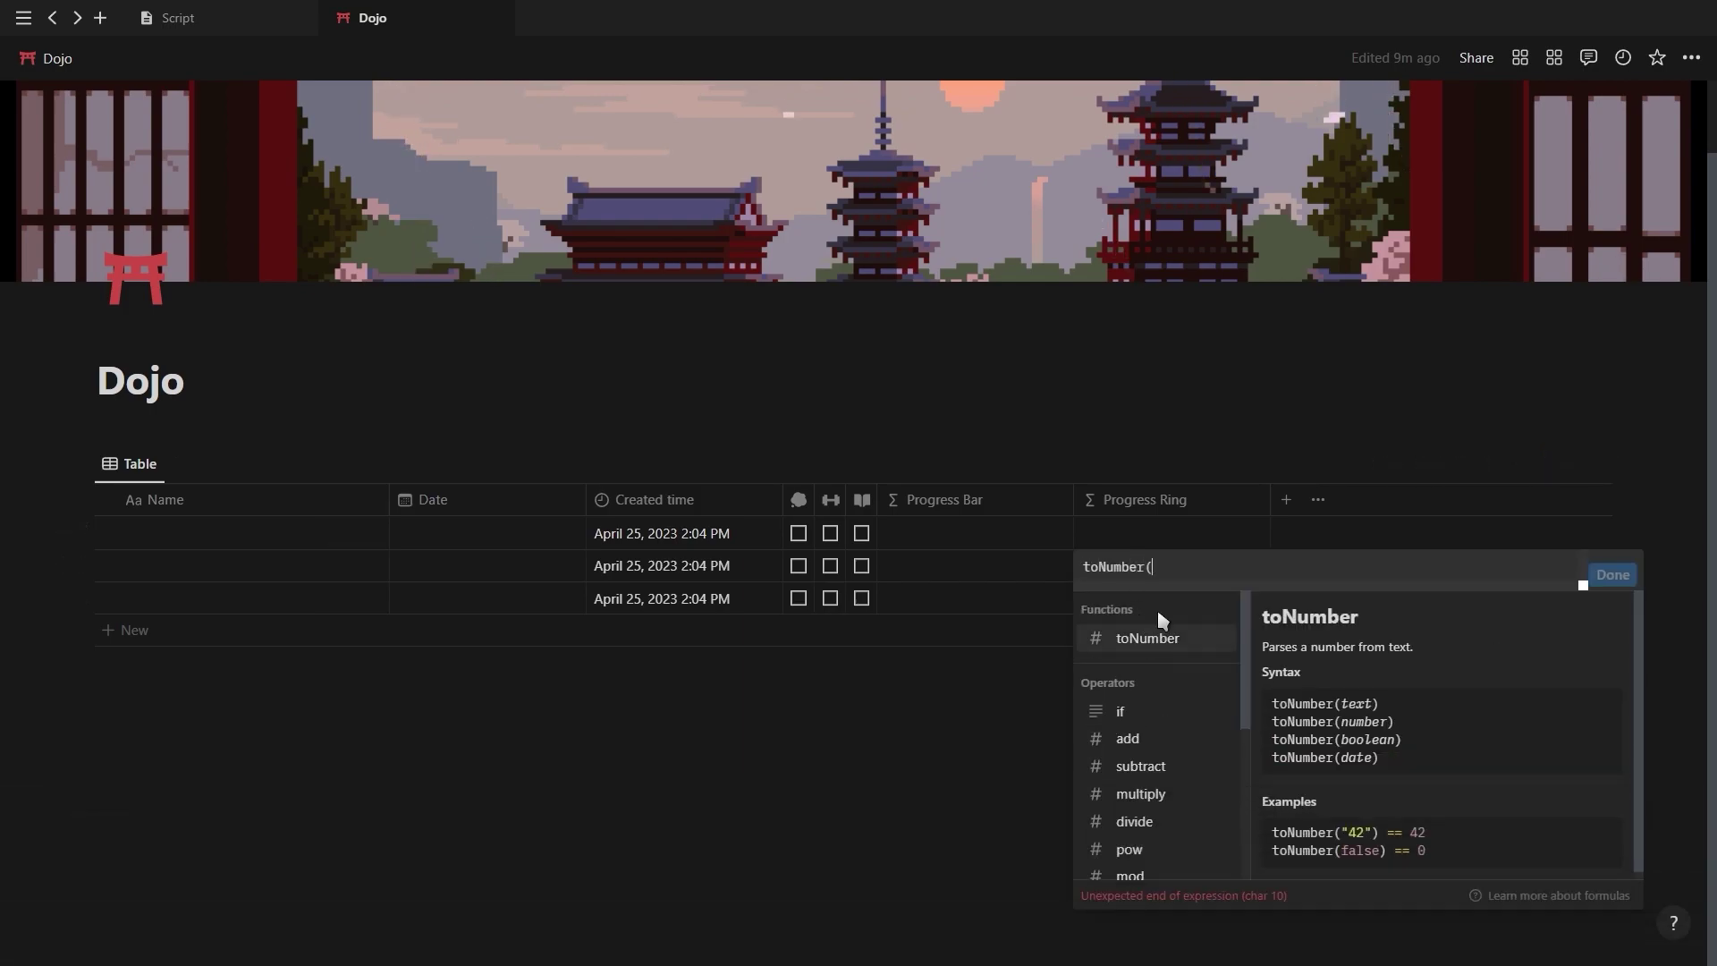
pyautogui.click(1153, 721)
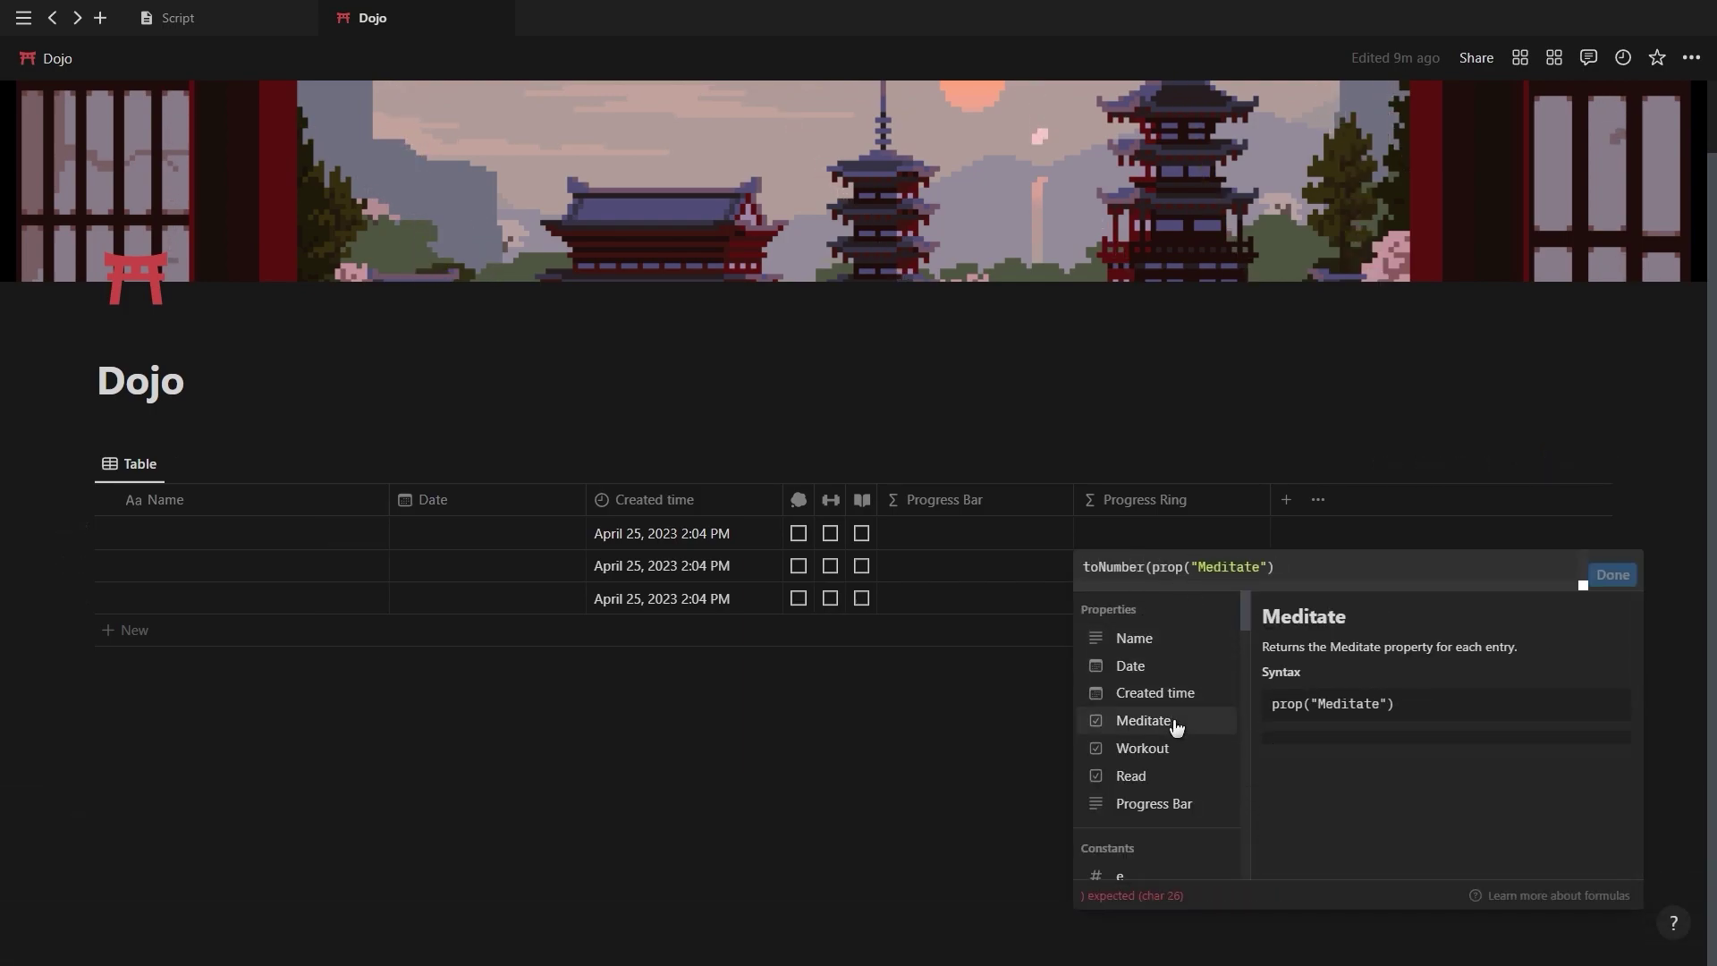
pyautogui.write(') + to')
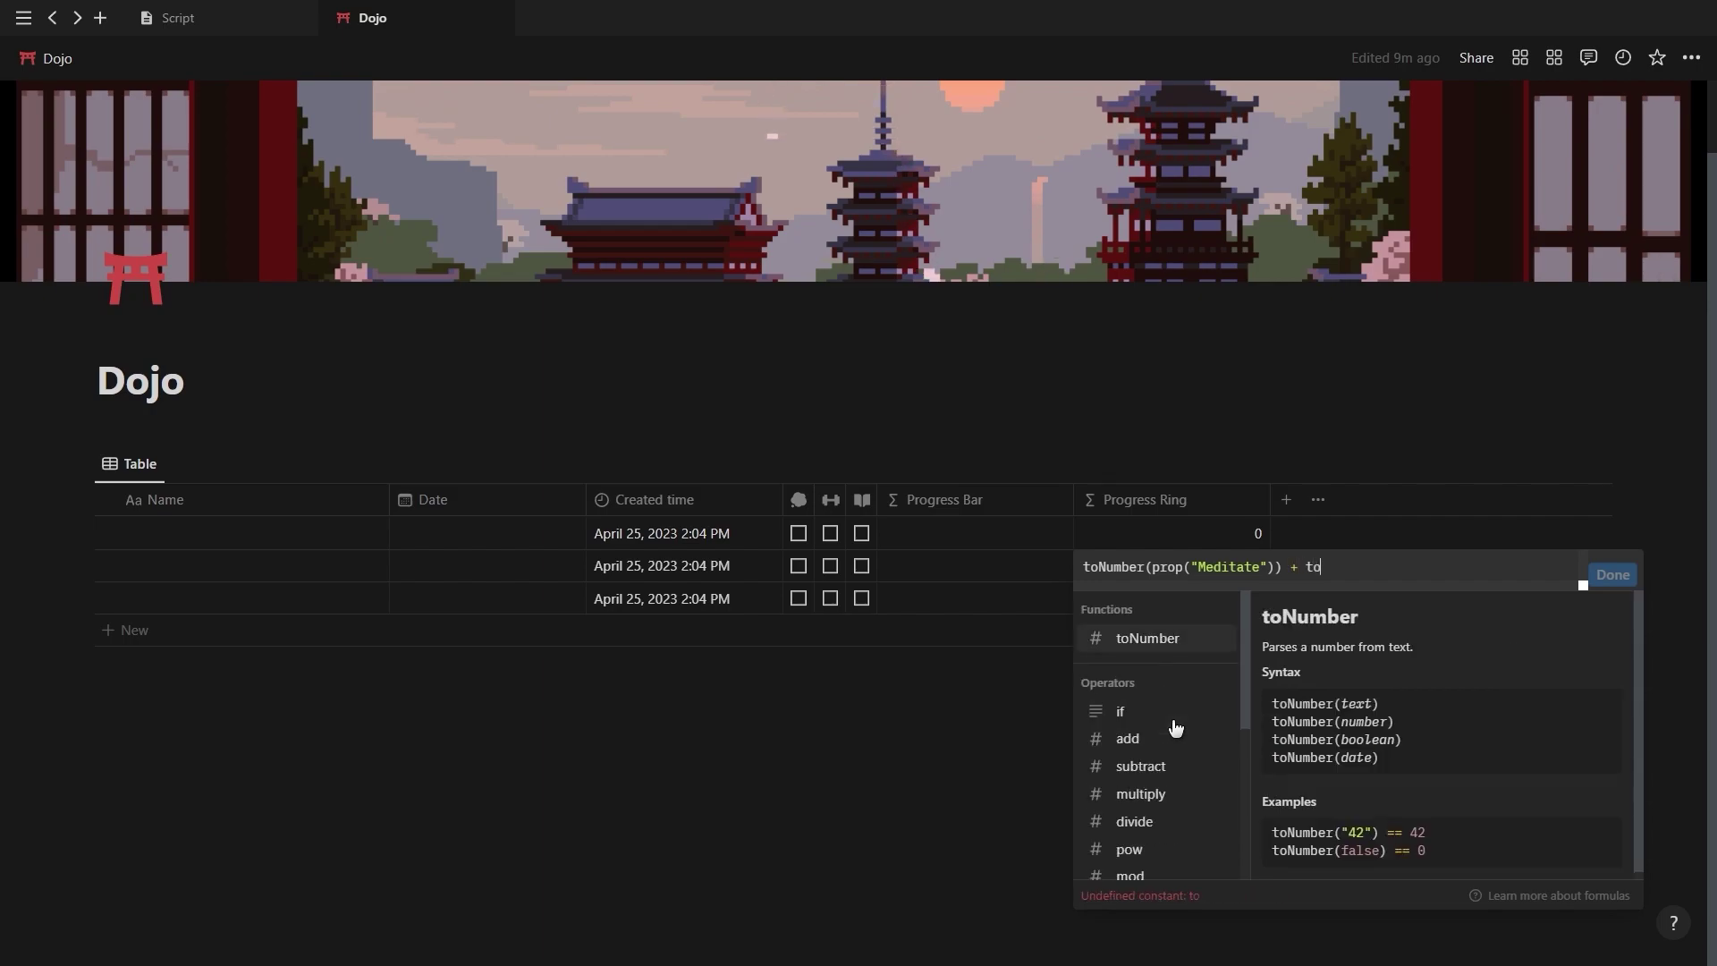
pyautogui.press('Tab')
pyautogui.click(1163, 748)
pyautogui.write(') + to')
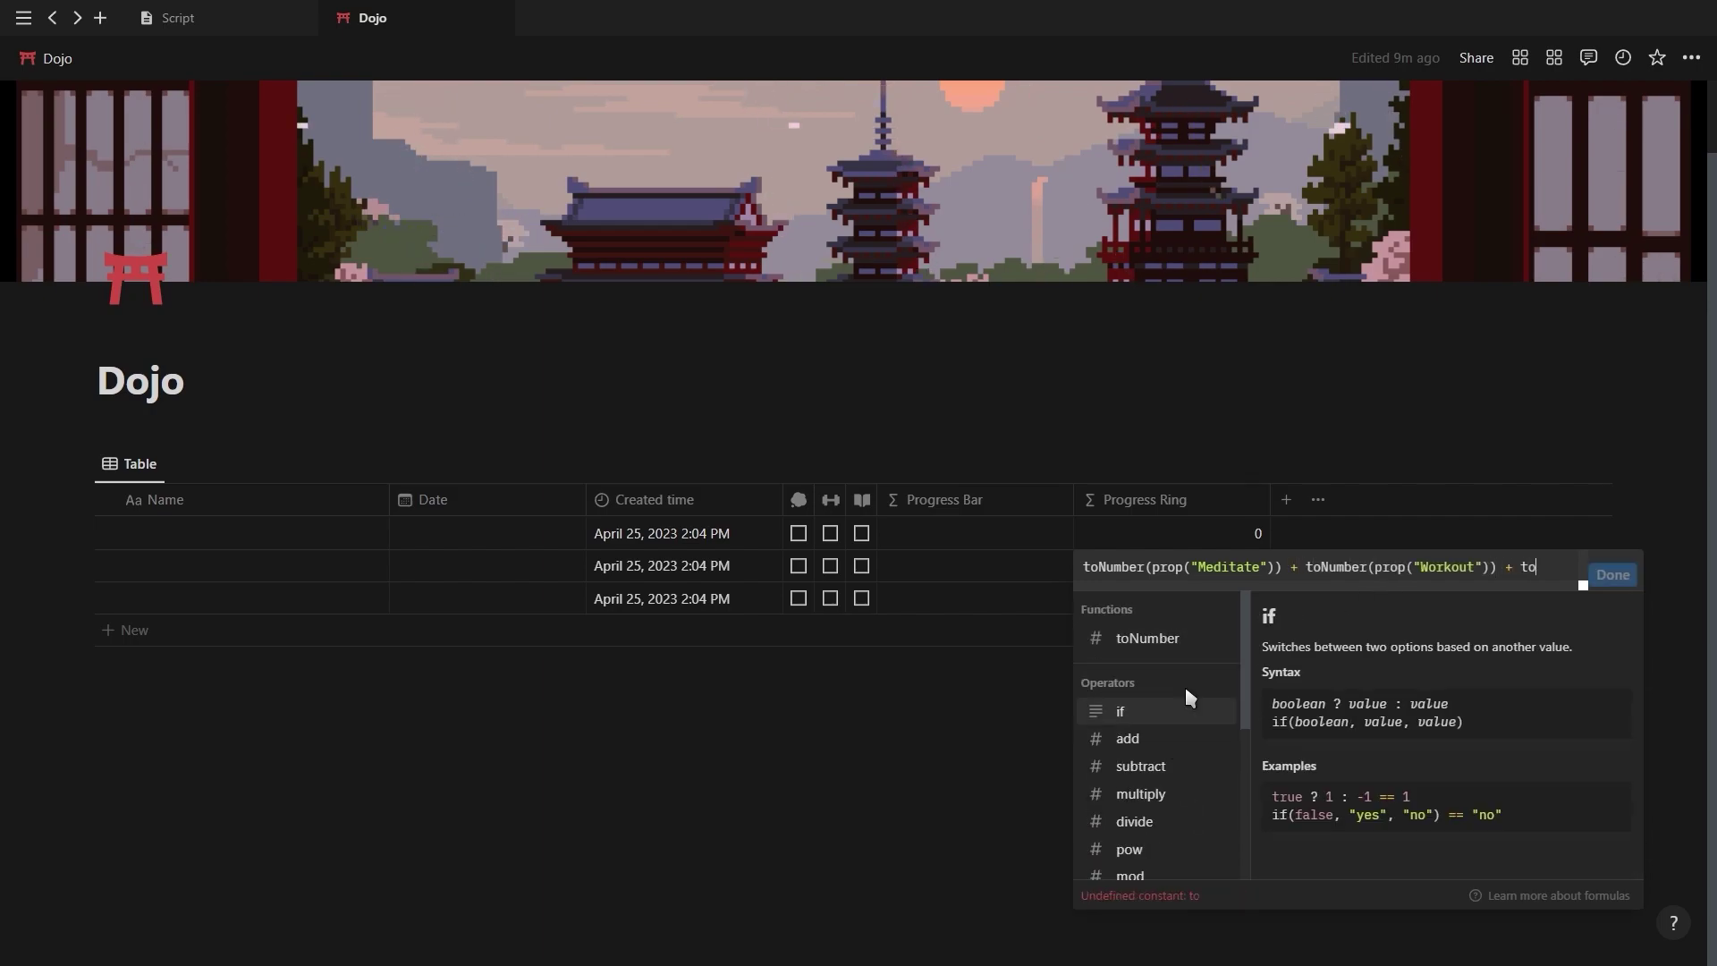
pyautogui.press('Tab')
pyautogui.click(1189, 787)
pyautogui.write(')')
pyautogui.press('Return')
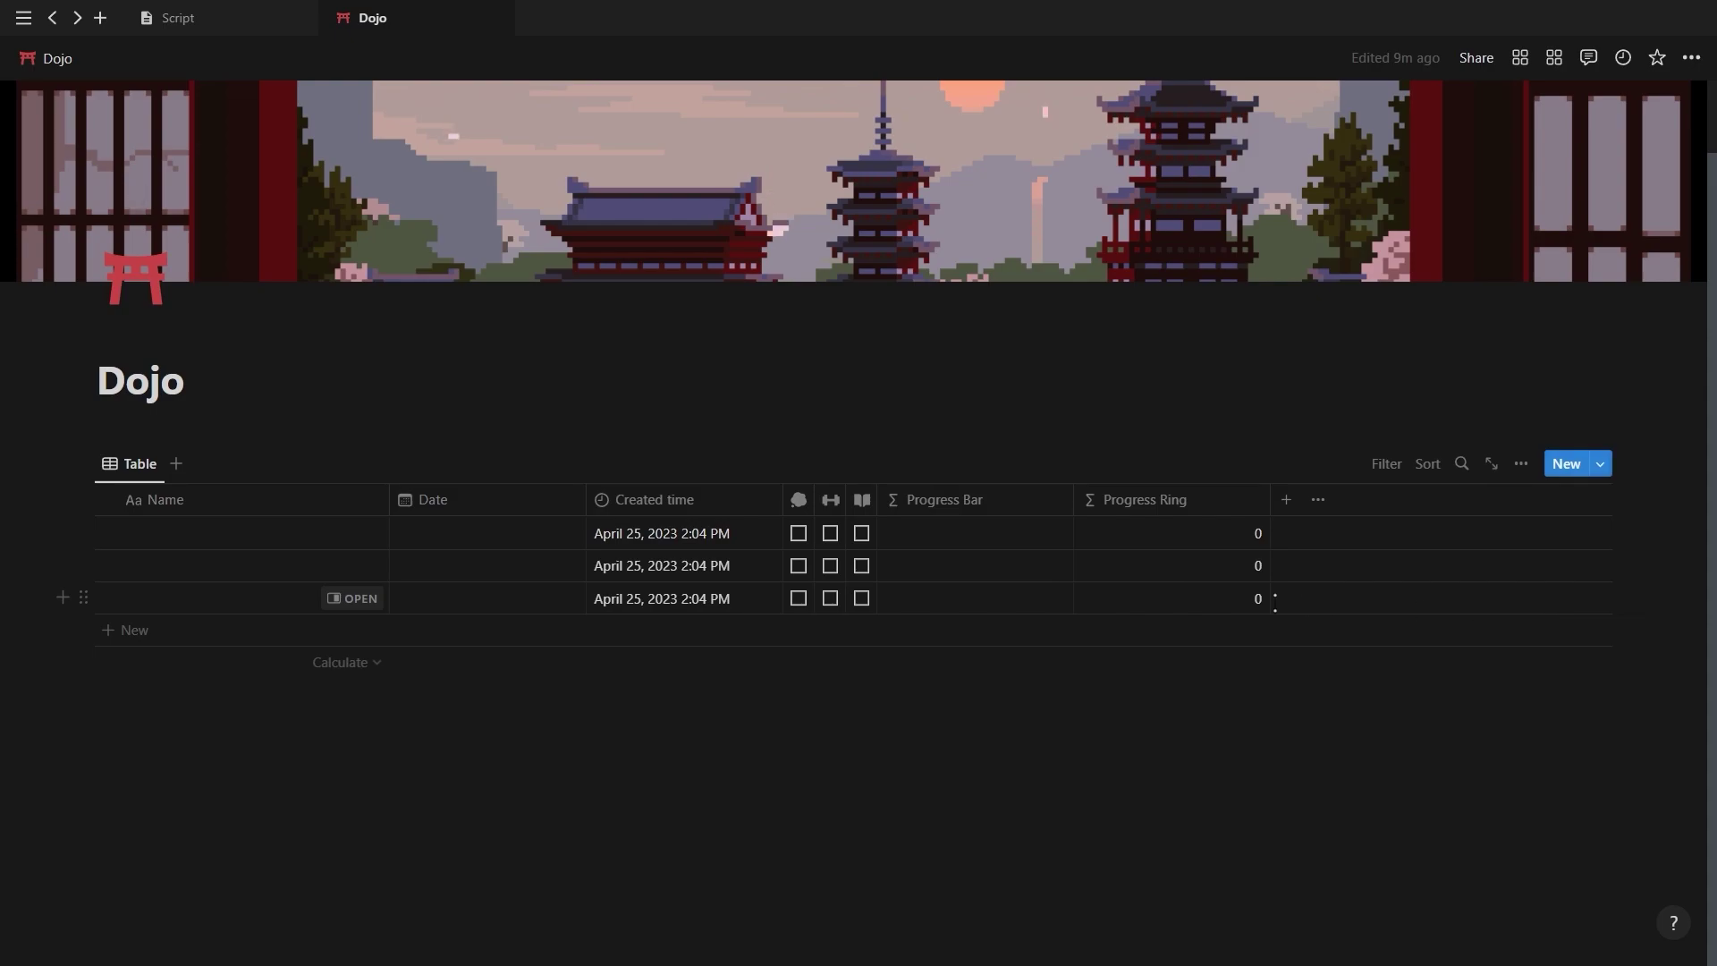
# - Display Progress Ring as a blue ring divided by 3
pyautogui.click(1203, 499)
pyautogui.click(1208, 582)
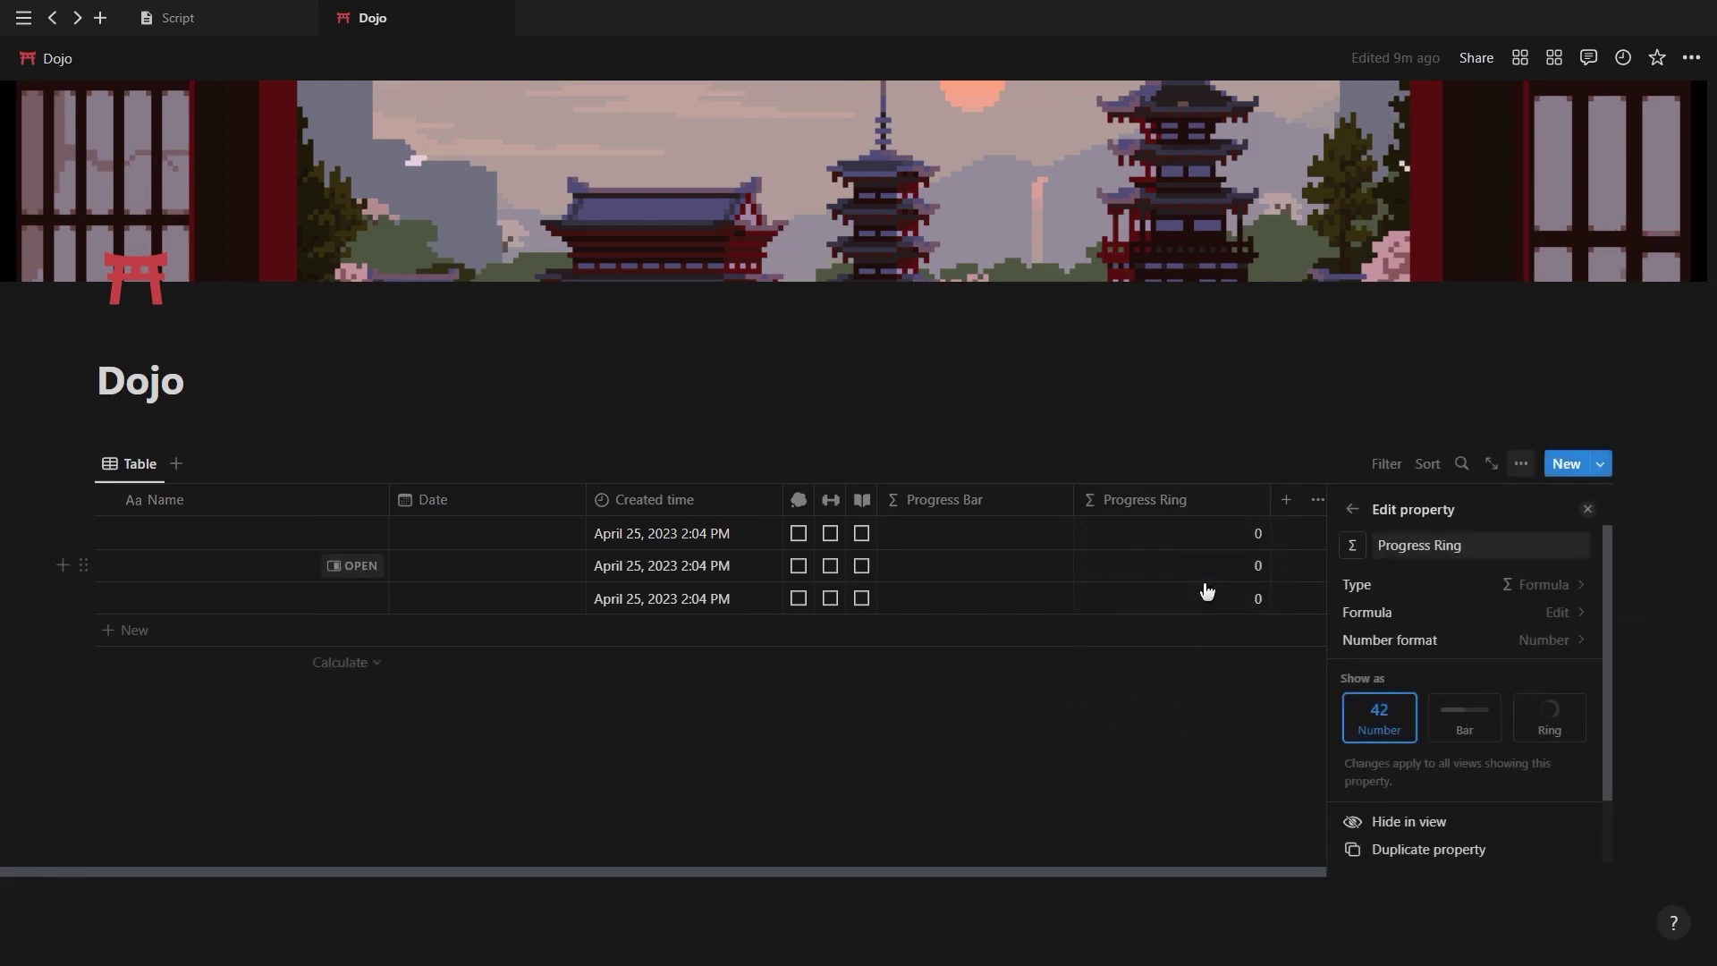
pyautogui.click(1525, 731)
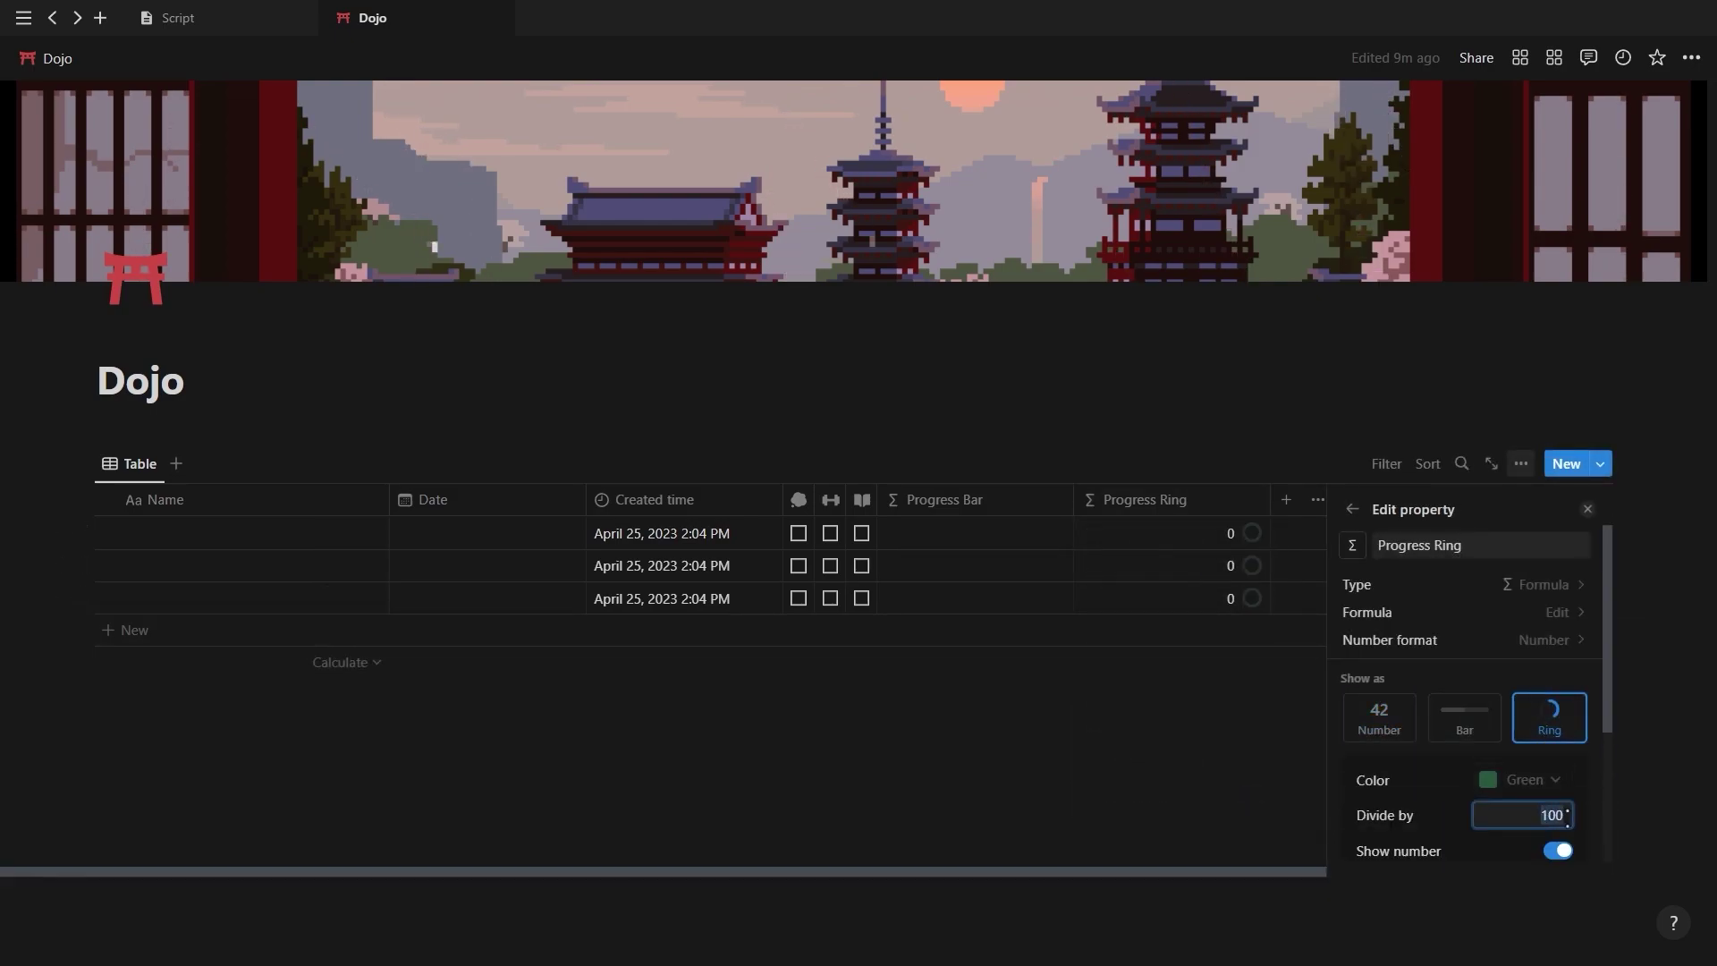
pyautogui.write('3')
pyautogui.click(1503, 780)
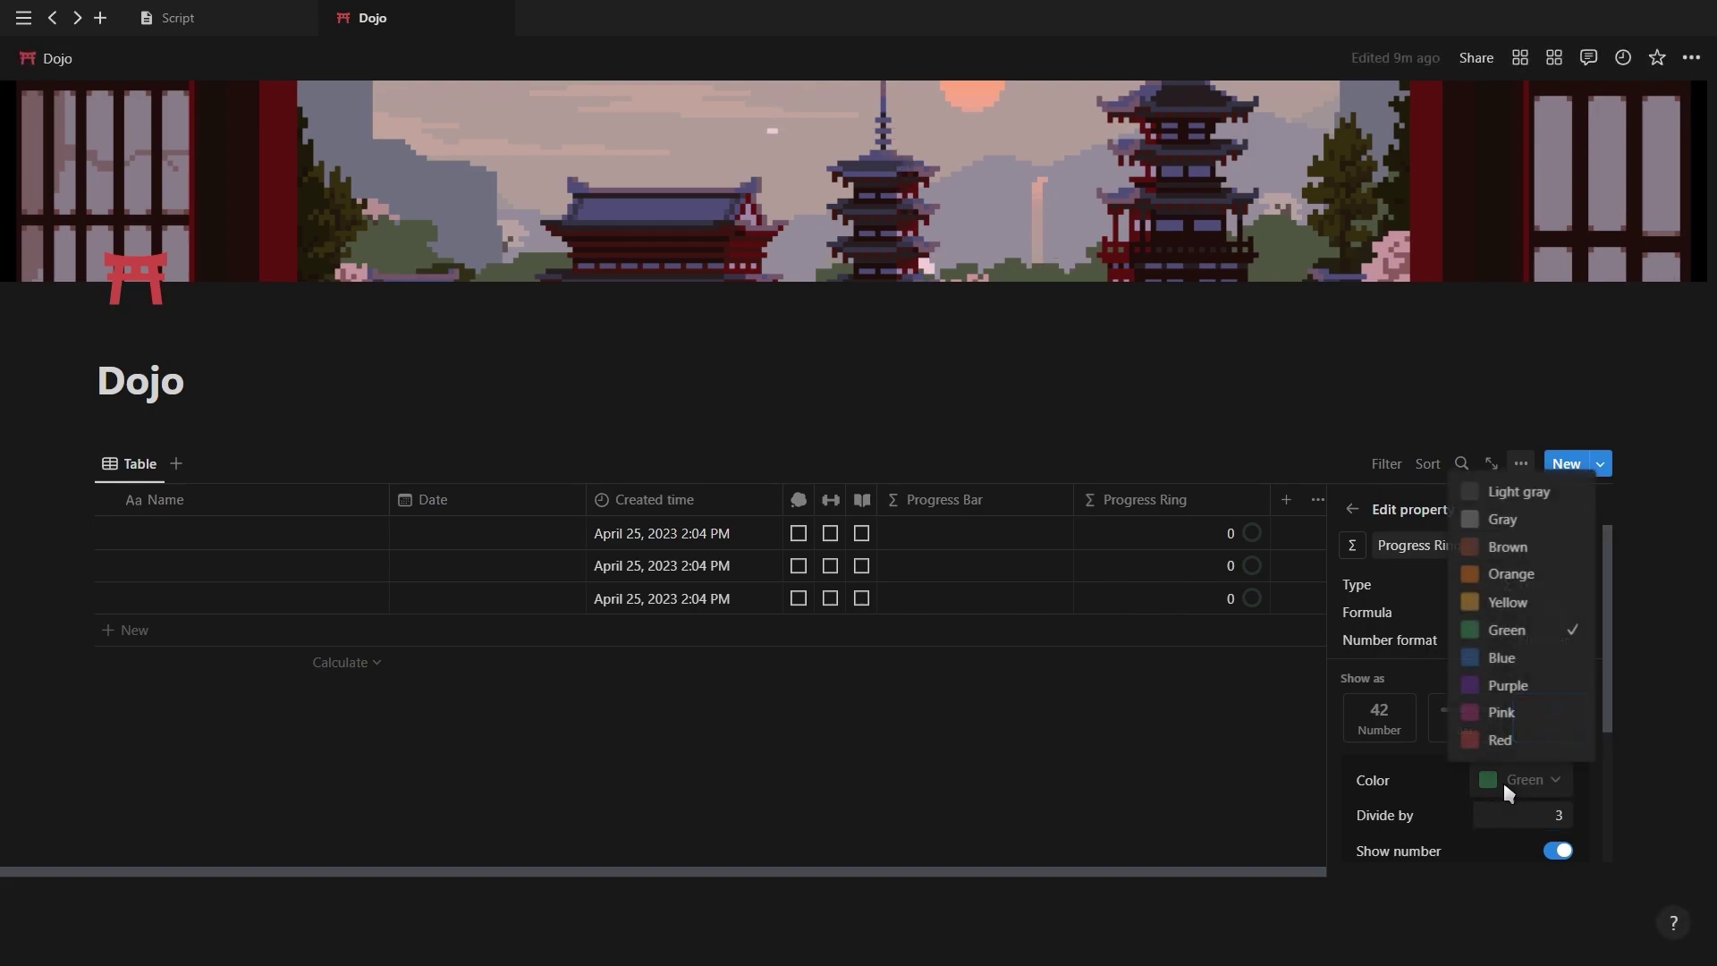
pyautogui.click(1502, 659)
pyautogui.click(1588, 510)
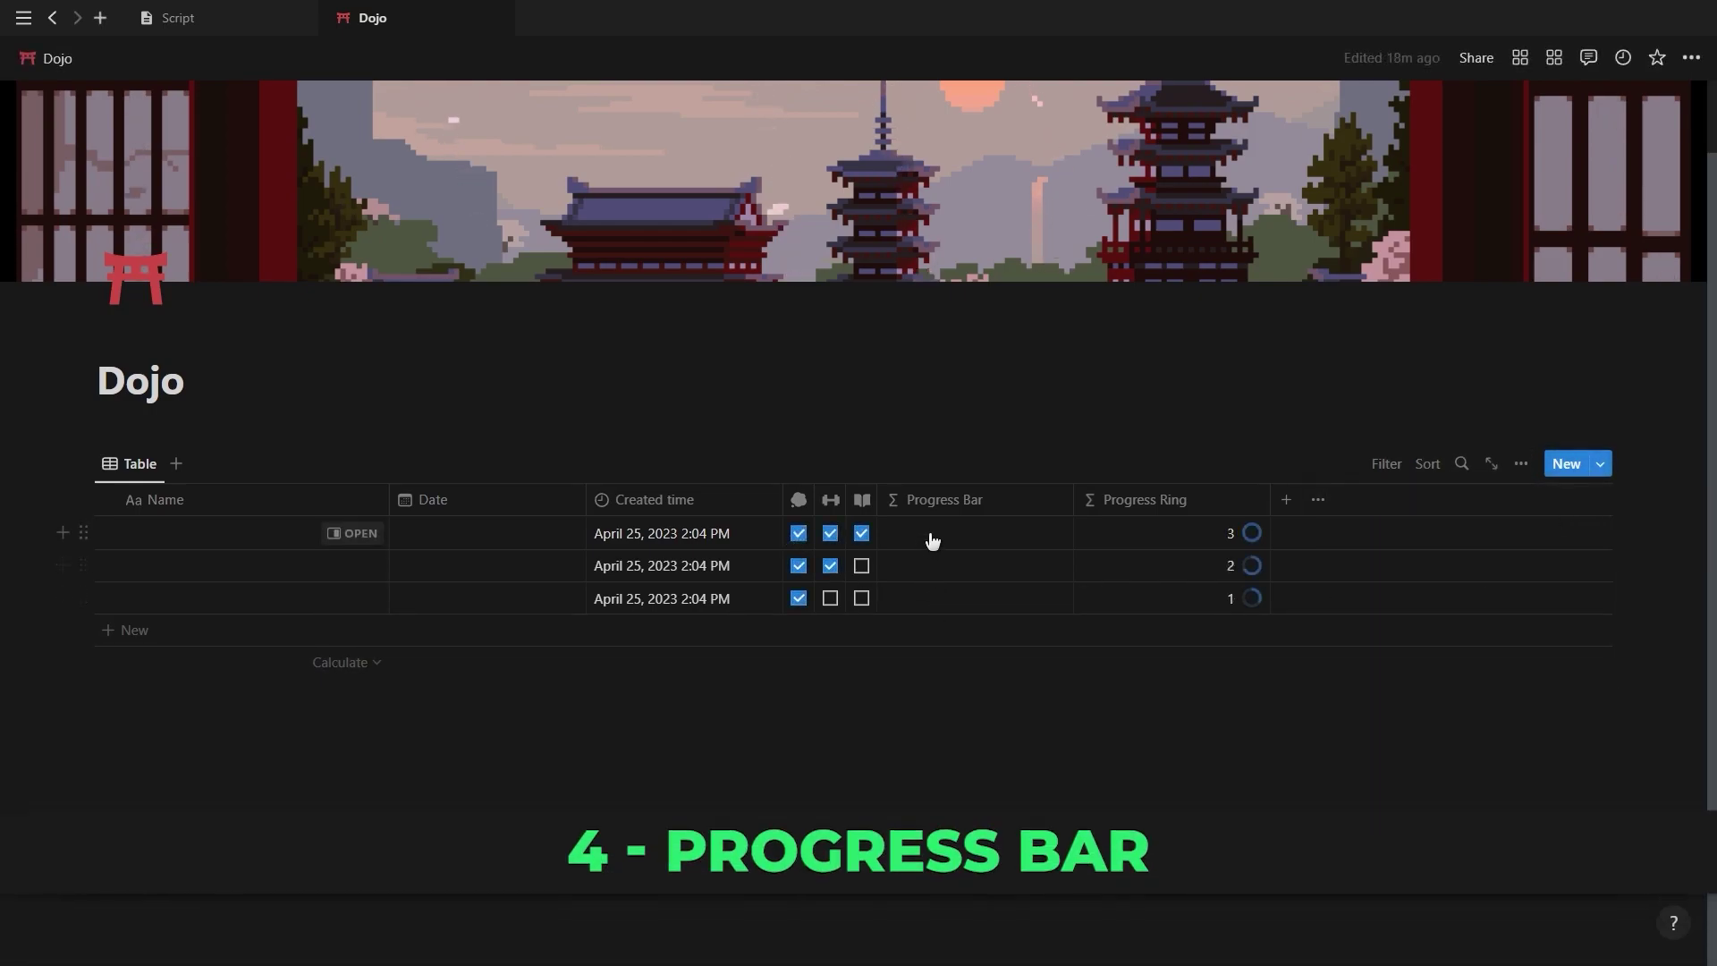
pyautogui.click(931, 538)
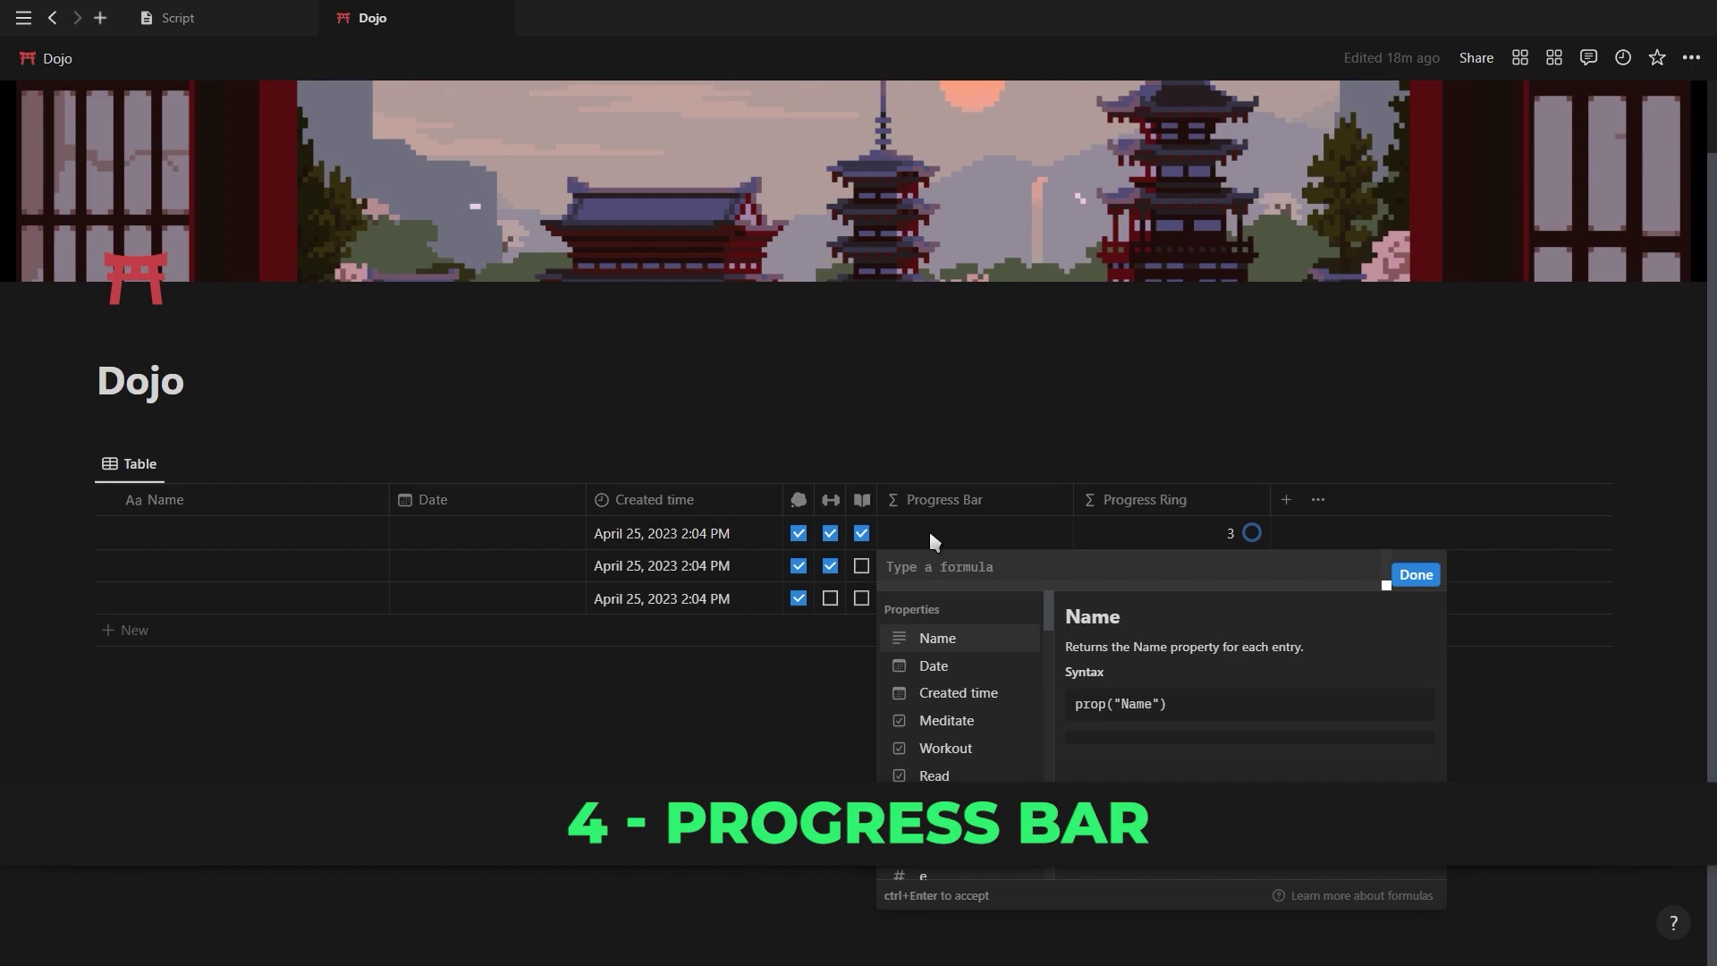
# - Begin the Progress Bar formula as round(100 * (unaryPlus(prop("Meditate"))
pyautogui.write('round(100')
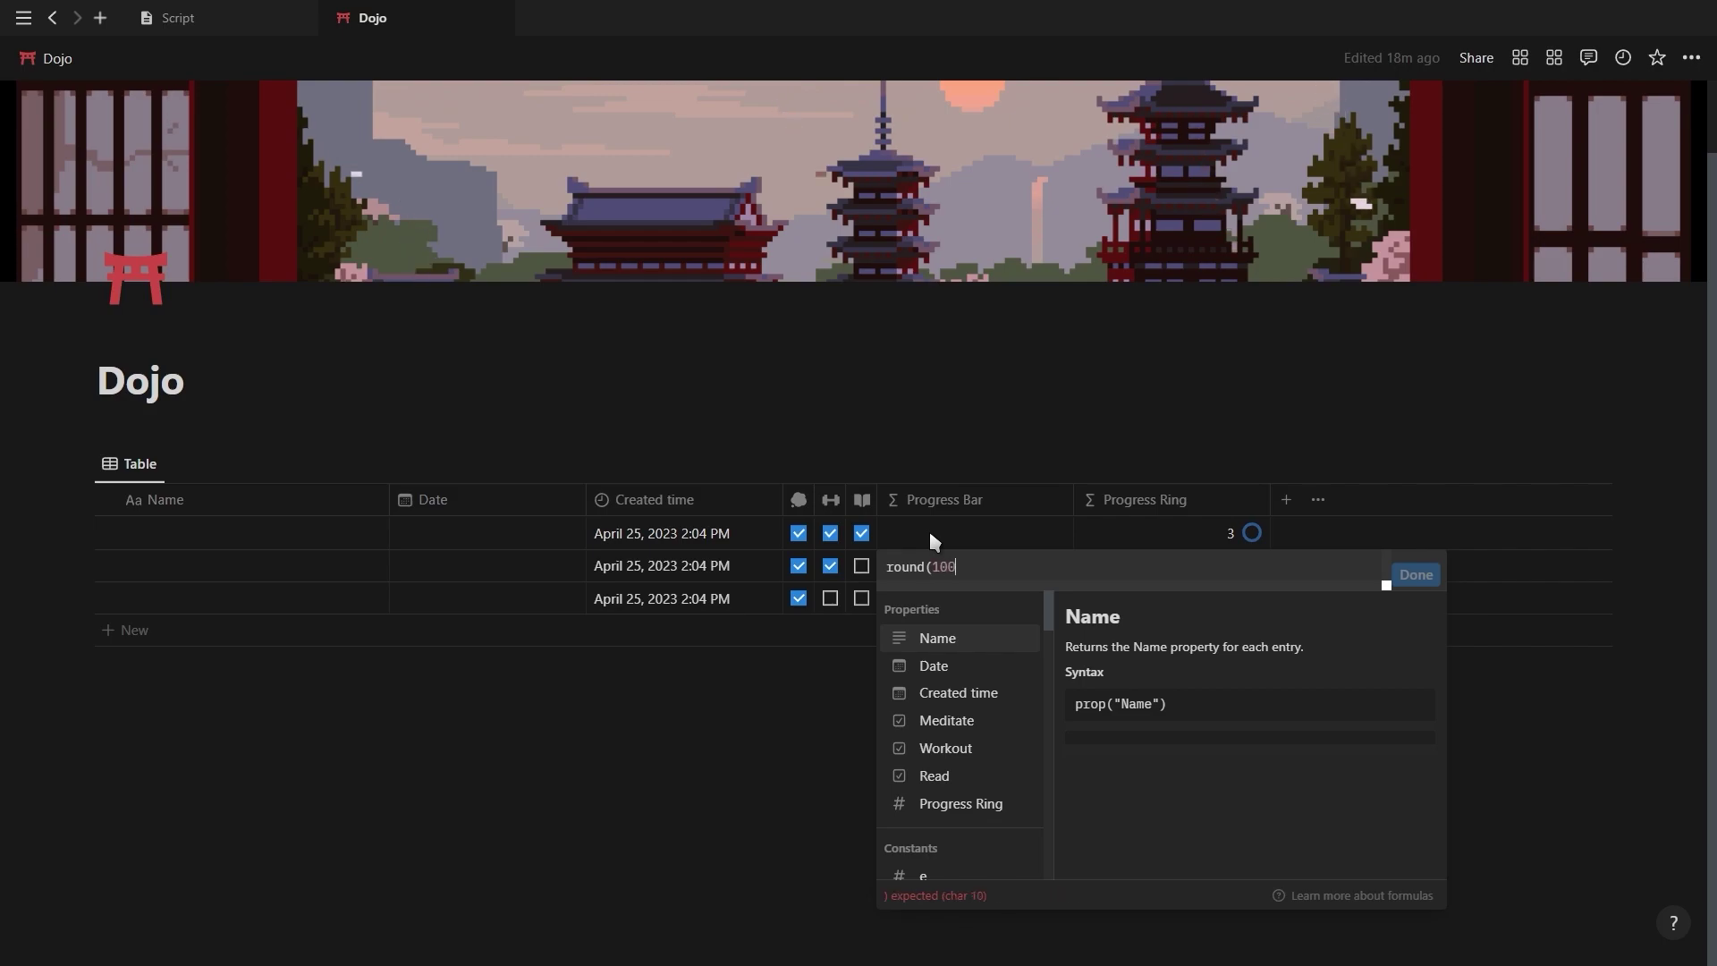
pyautogui.write('* (')
pyautogui.write('un')
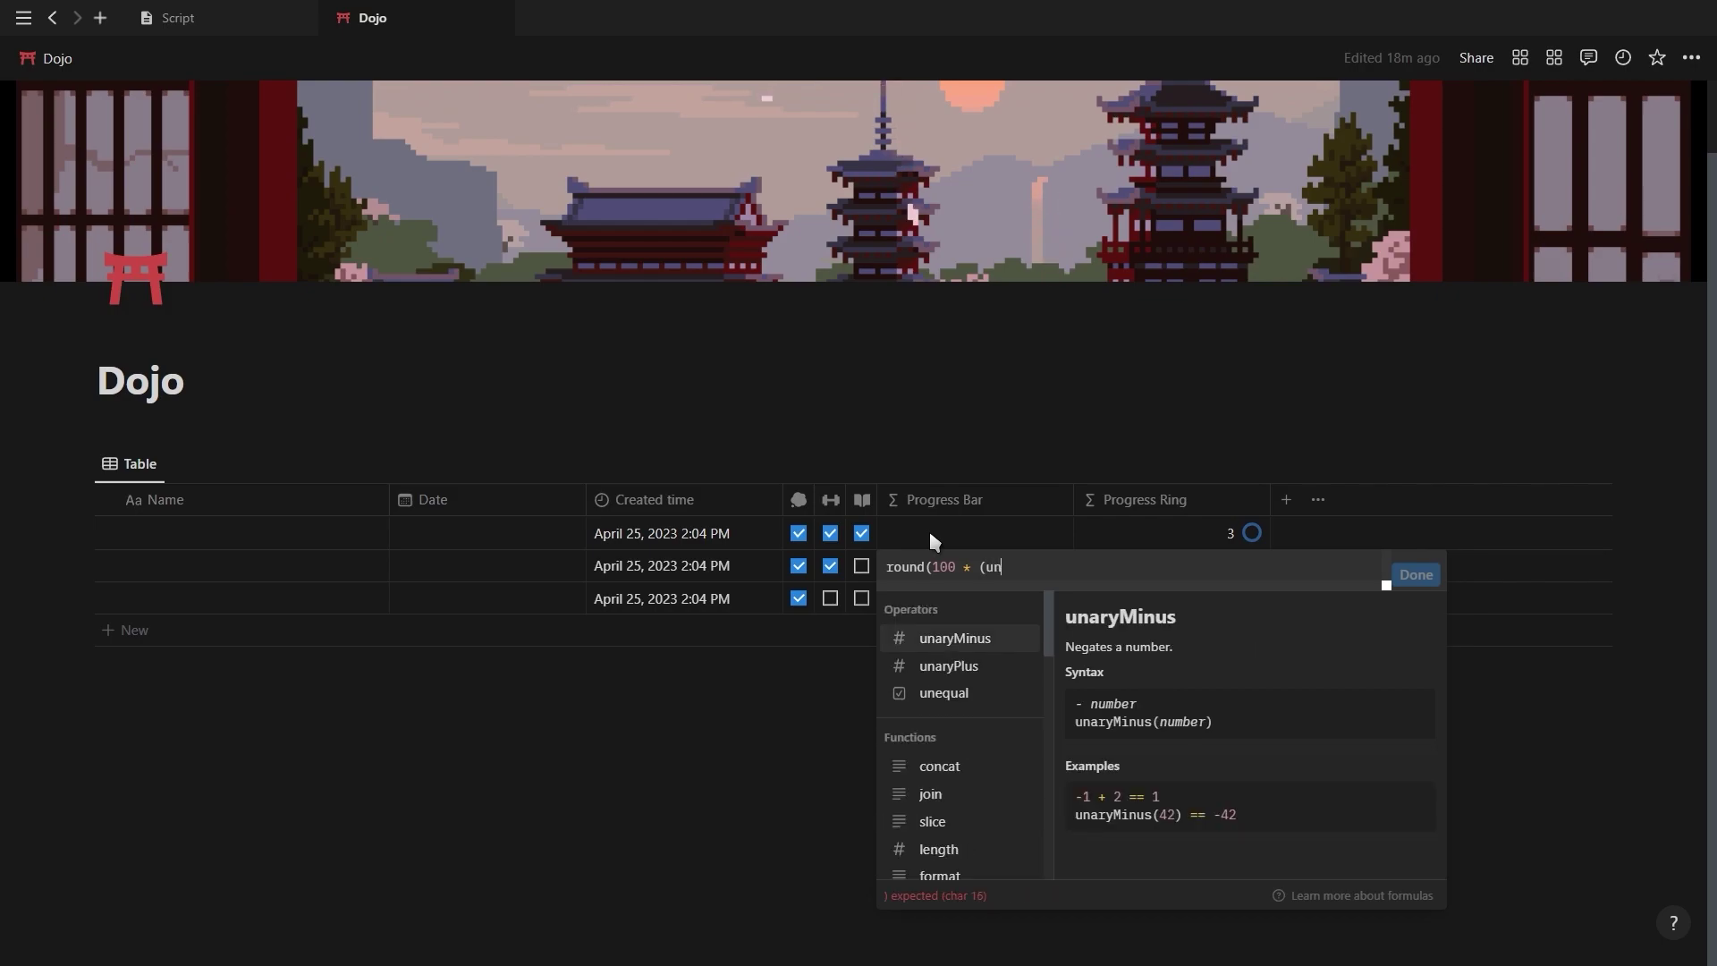
pyautogui.click(981, 671)
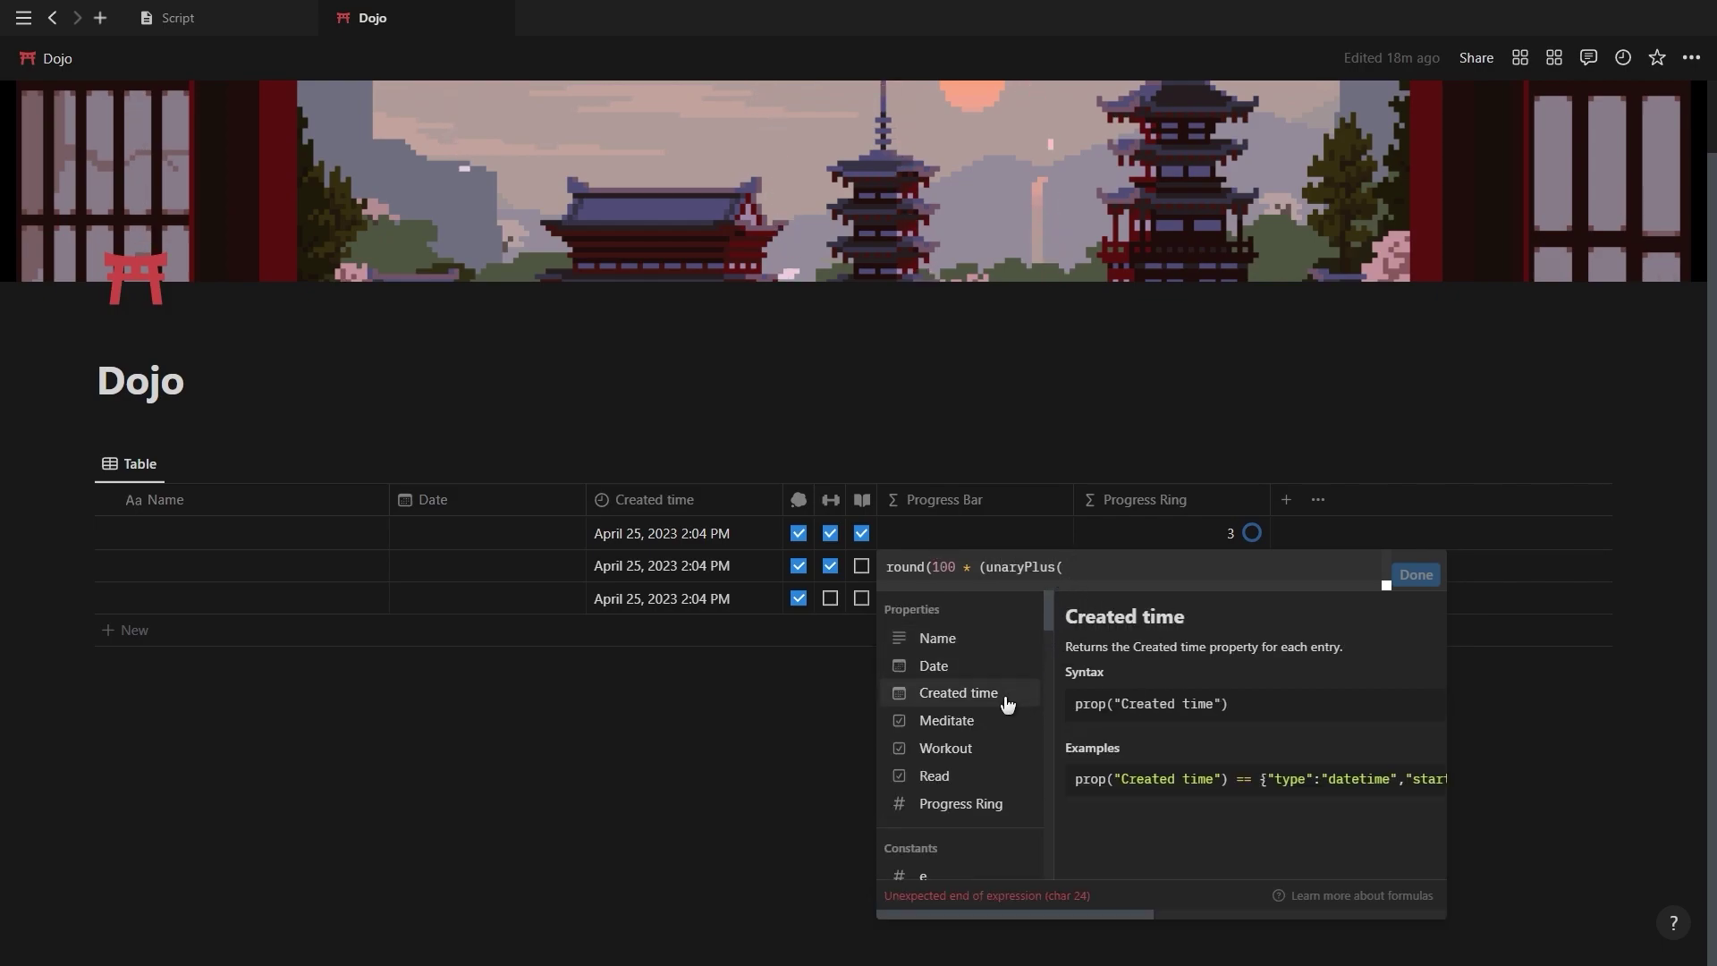
pyautogui.click(1007, 722)
# - Add unaryPlus terms for Workout and Read, finish with / 3) / 100, and save
pyautogui.write(') + ')
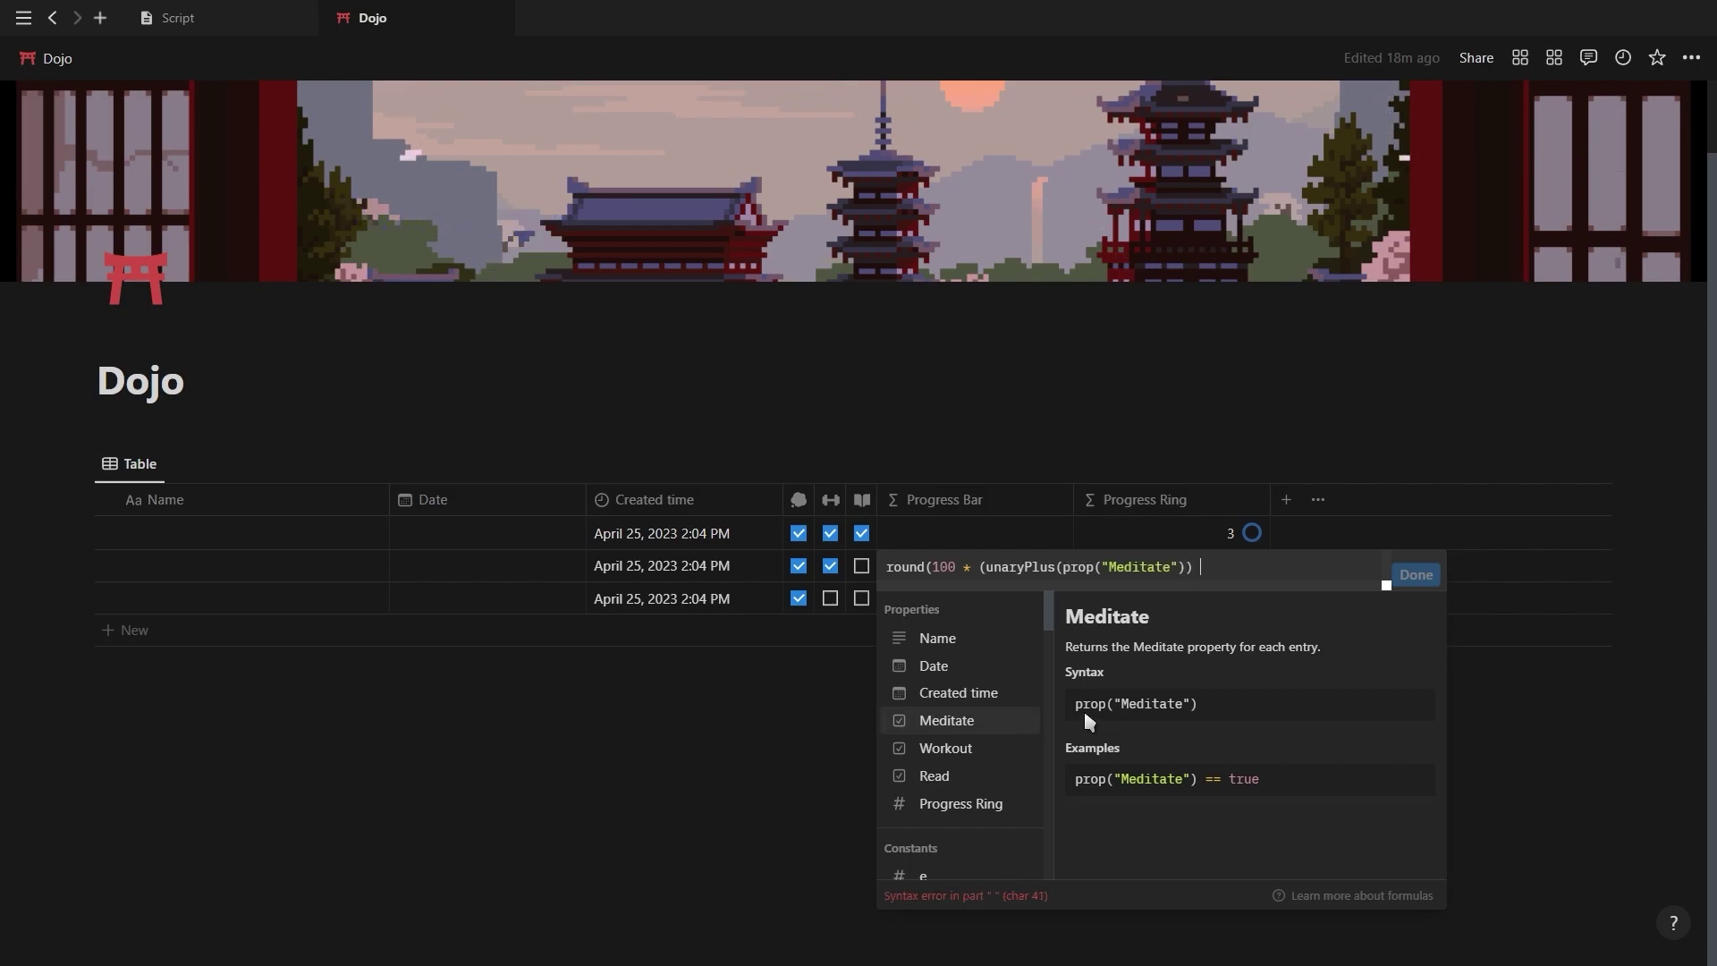
pyautogui.write('un')
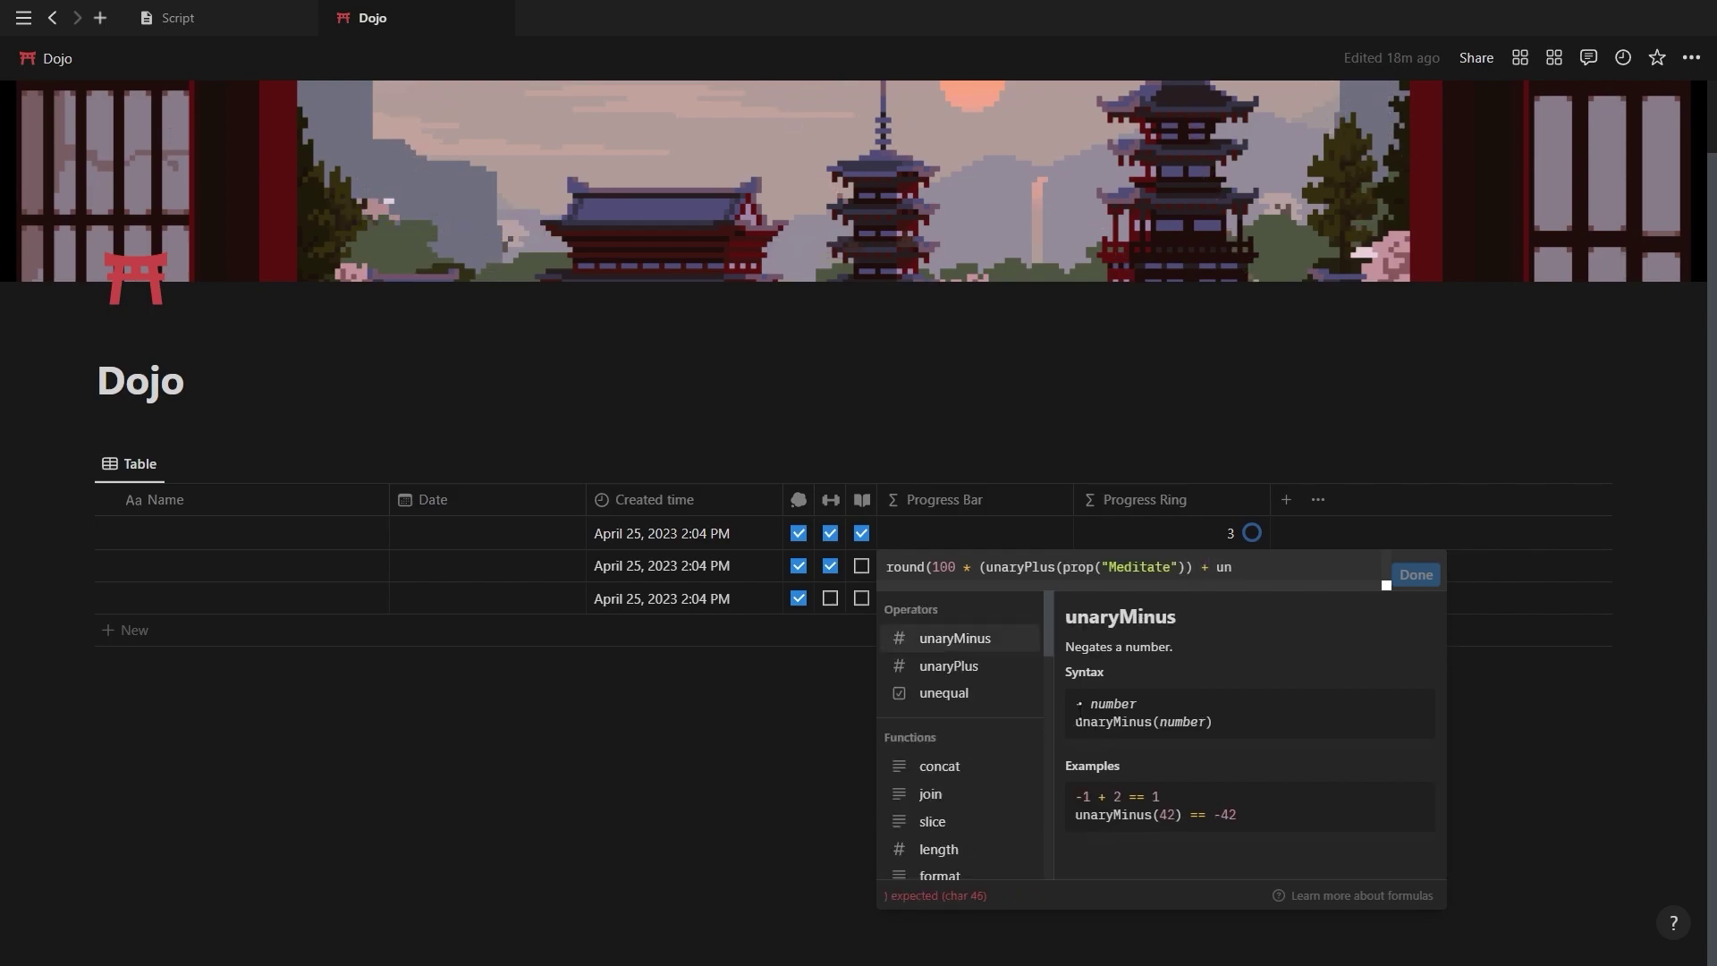
pyautogui.click(1019, 675)
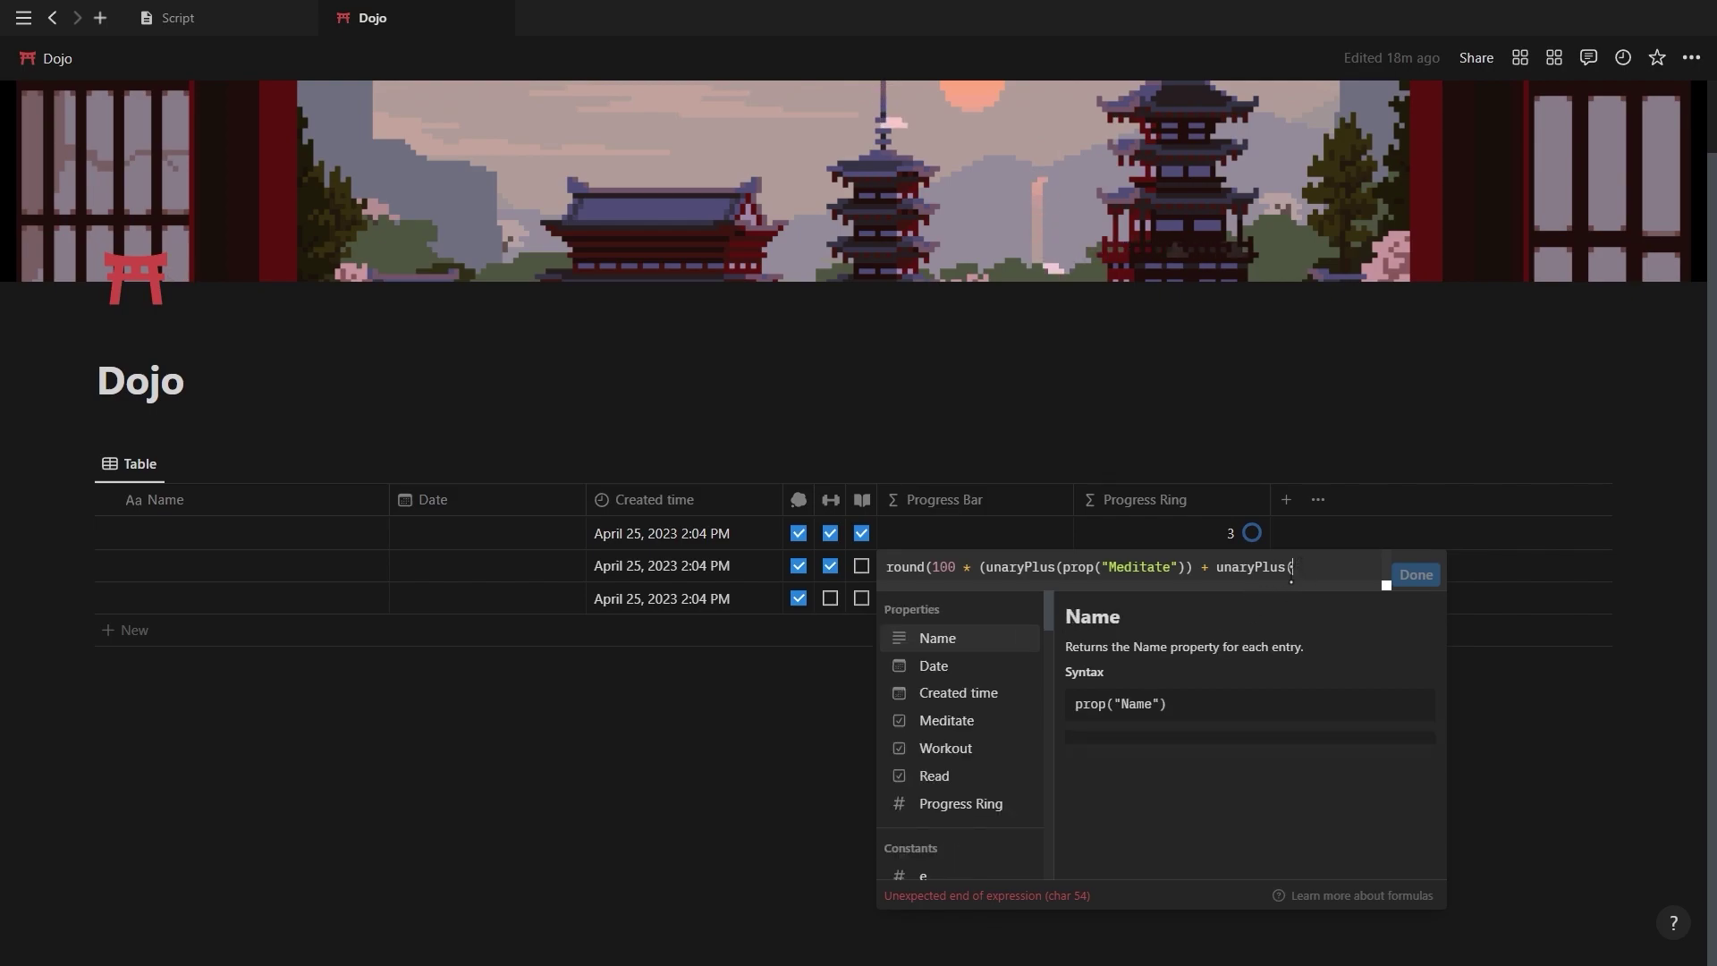
pyautogui.click(1016, 750)
pyautogui.write('un')
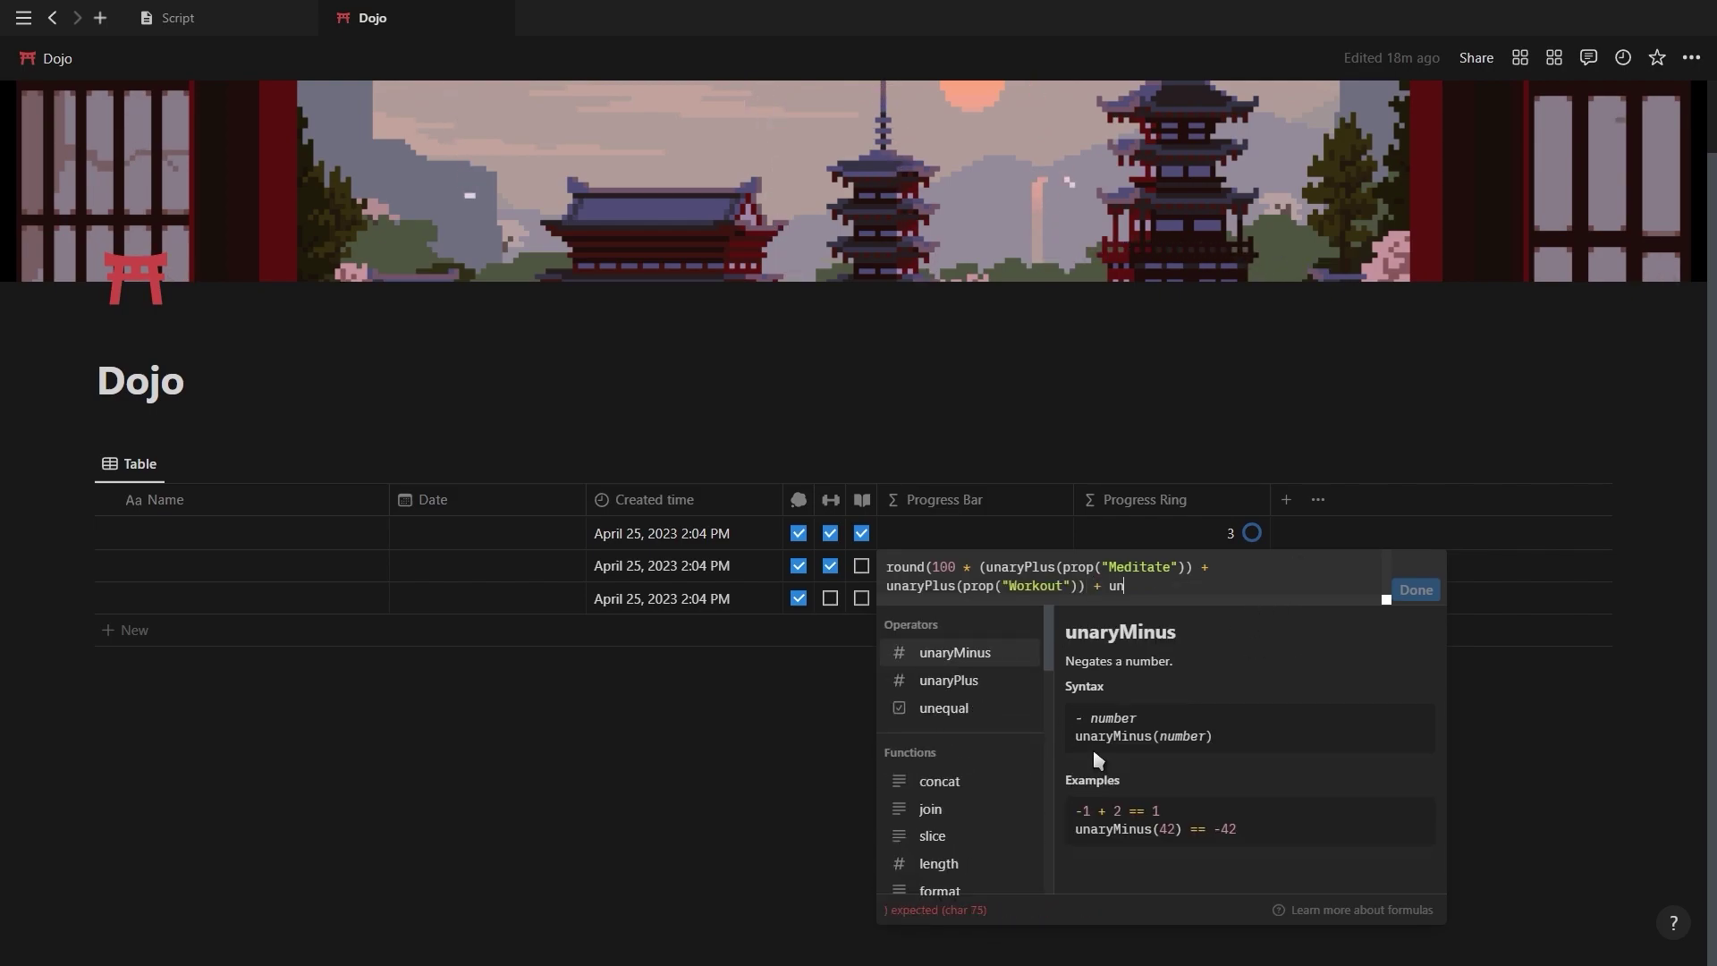
pyautogui.click(1020, 676)
pyautogui.click(1019, 790)
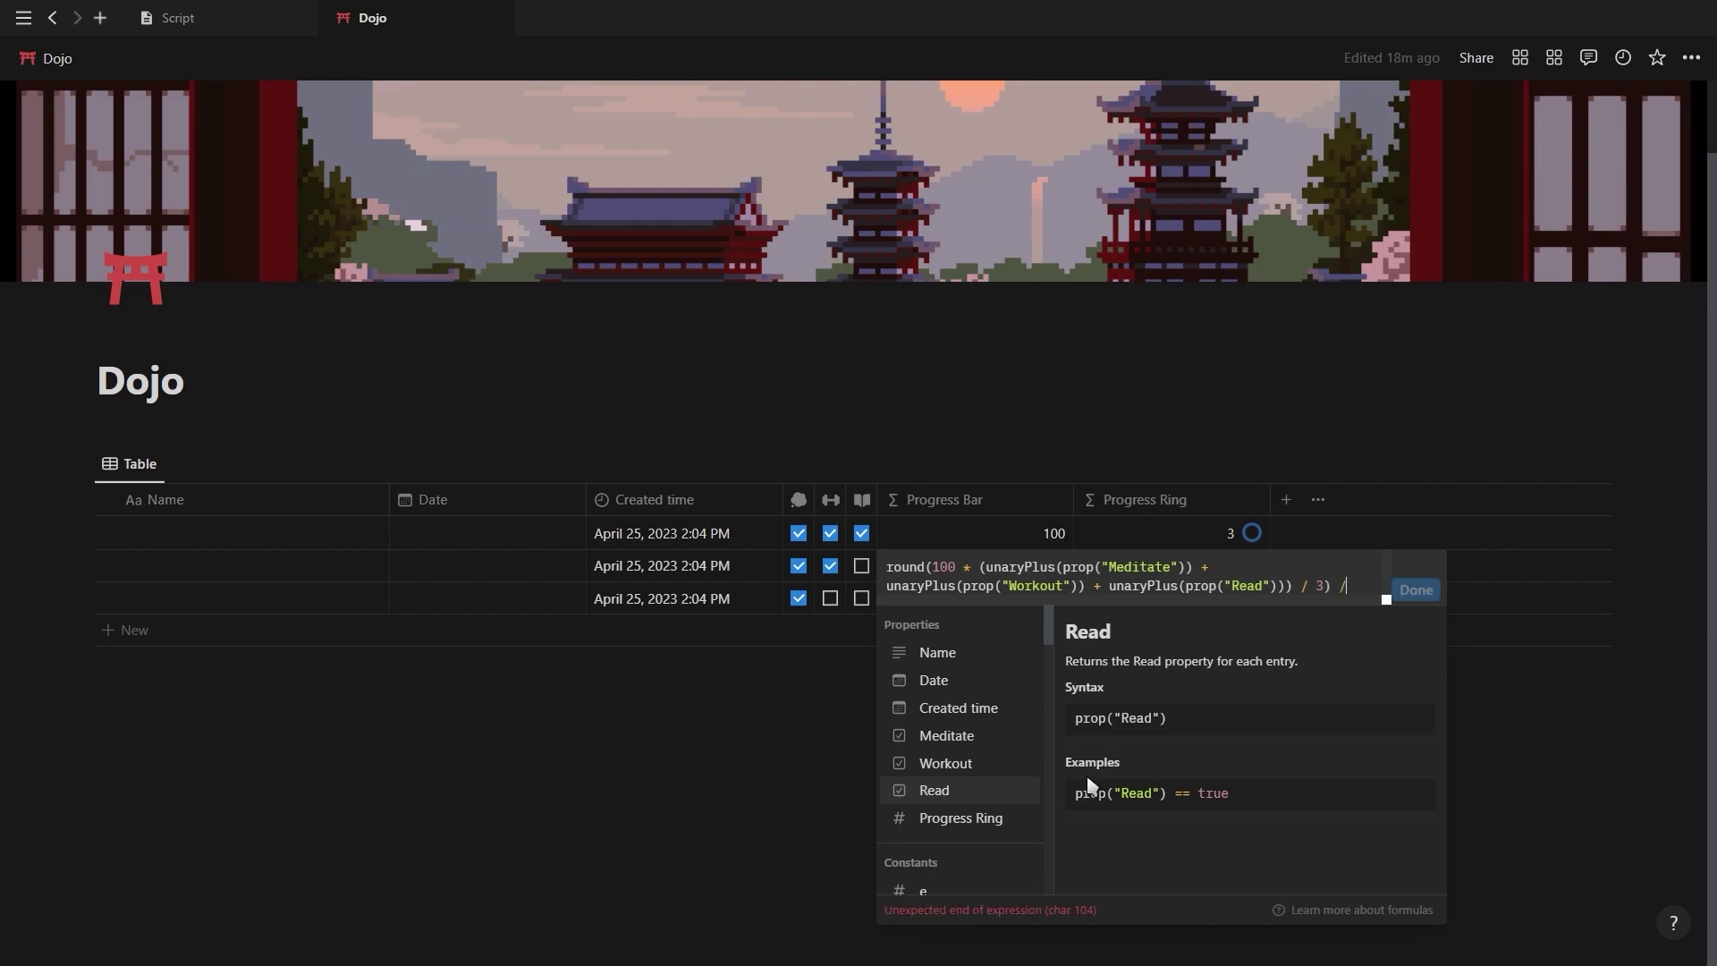
pyautogui.write('00')
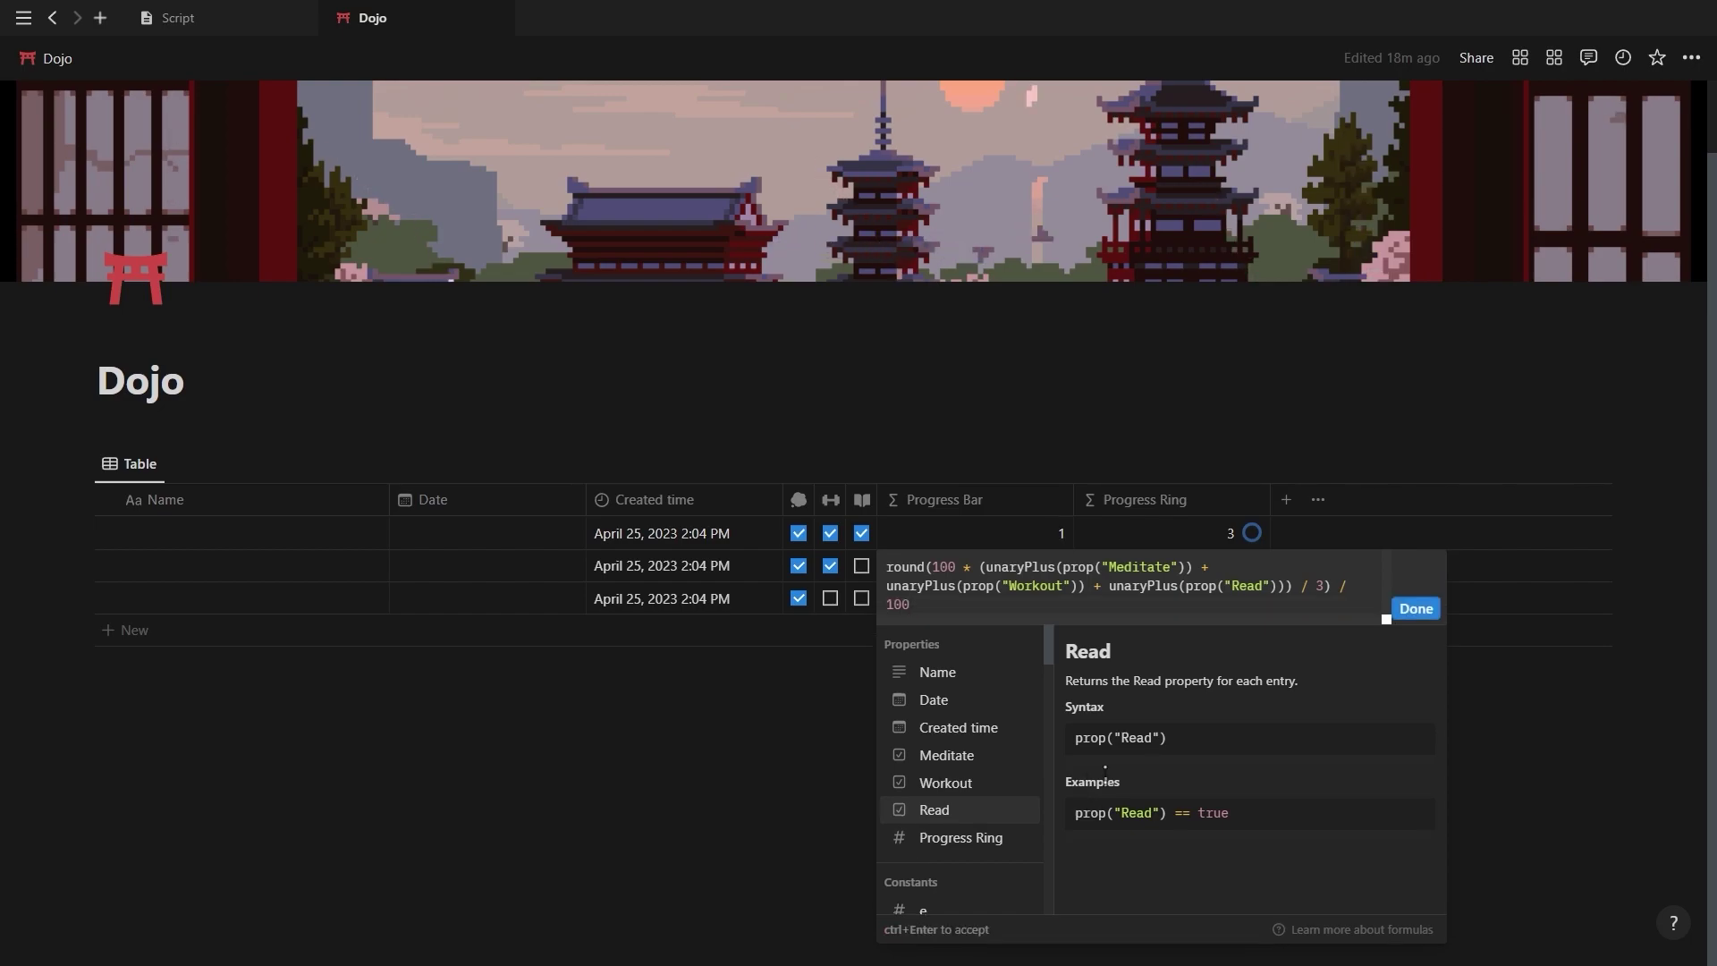
pyautogui.click(1416, 610)
pyautogui.click(1038, 501)
# - Format Progress Bar as percent, shown as a blue bar
pyautogui.click(1035, 584)
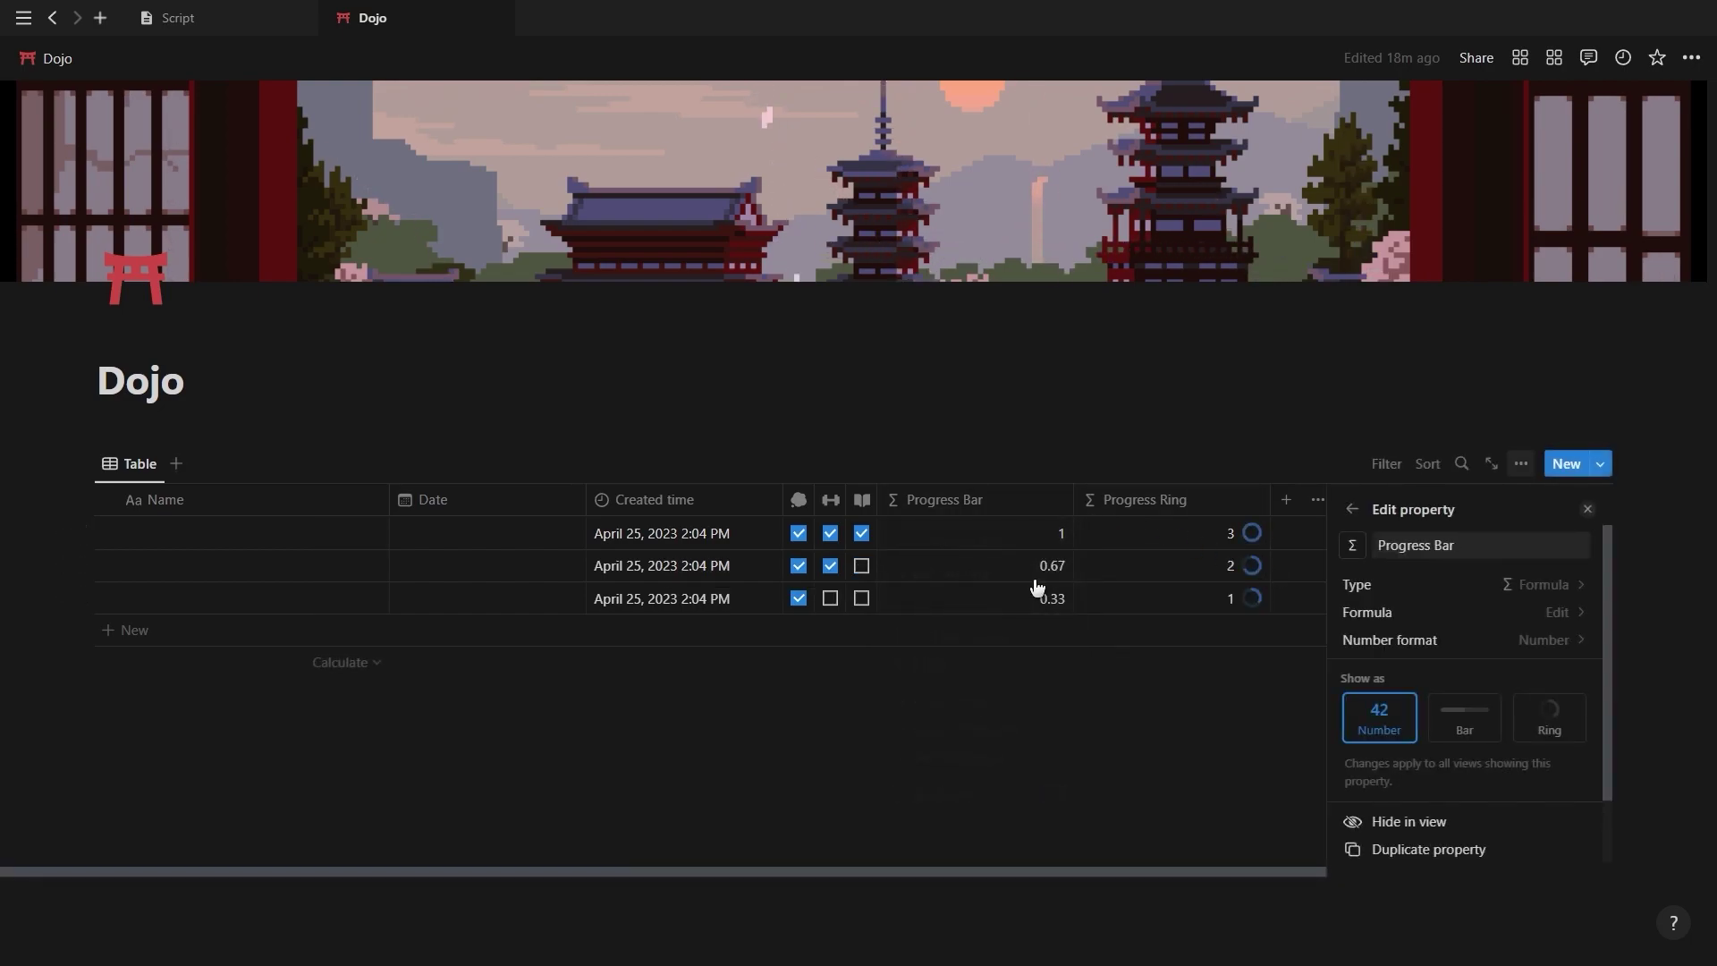
pyautogui.click(1404, 641)
pyautogui.click(1449, 428)
pyautogui.click(1465, 716)
pyautogui.click(1511, 778)
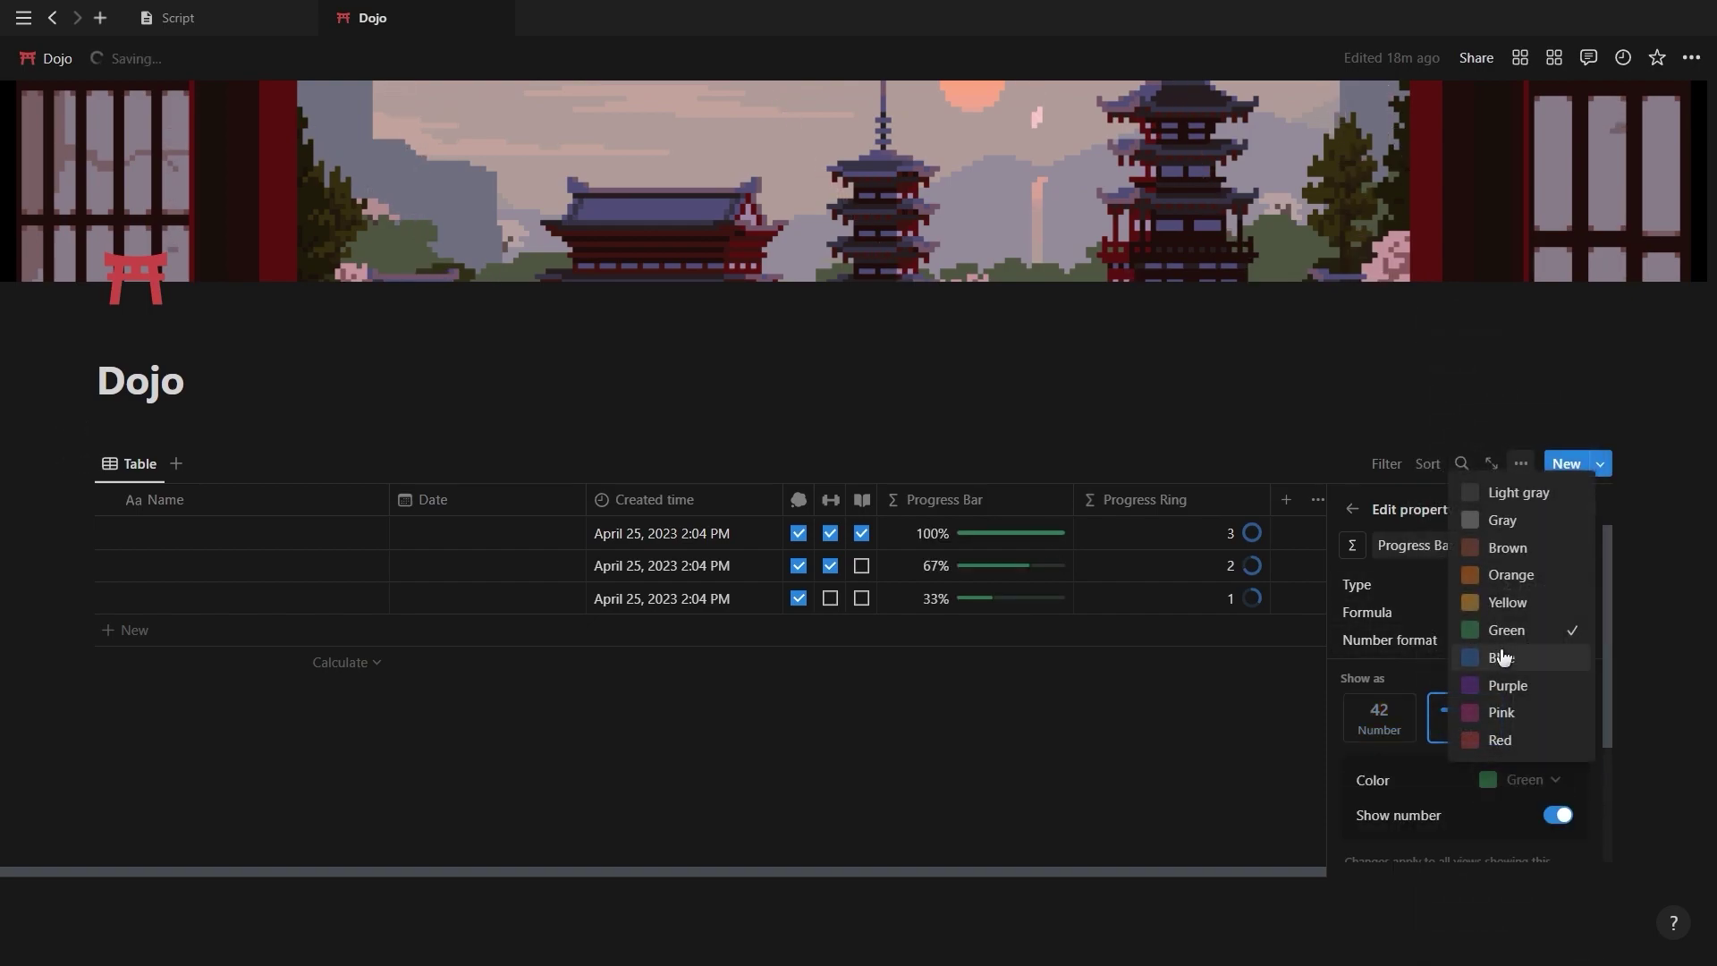
pyautogui.click(1502, 658)
pyautogui.press('Escape')
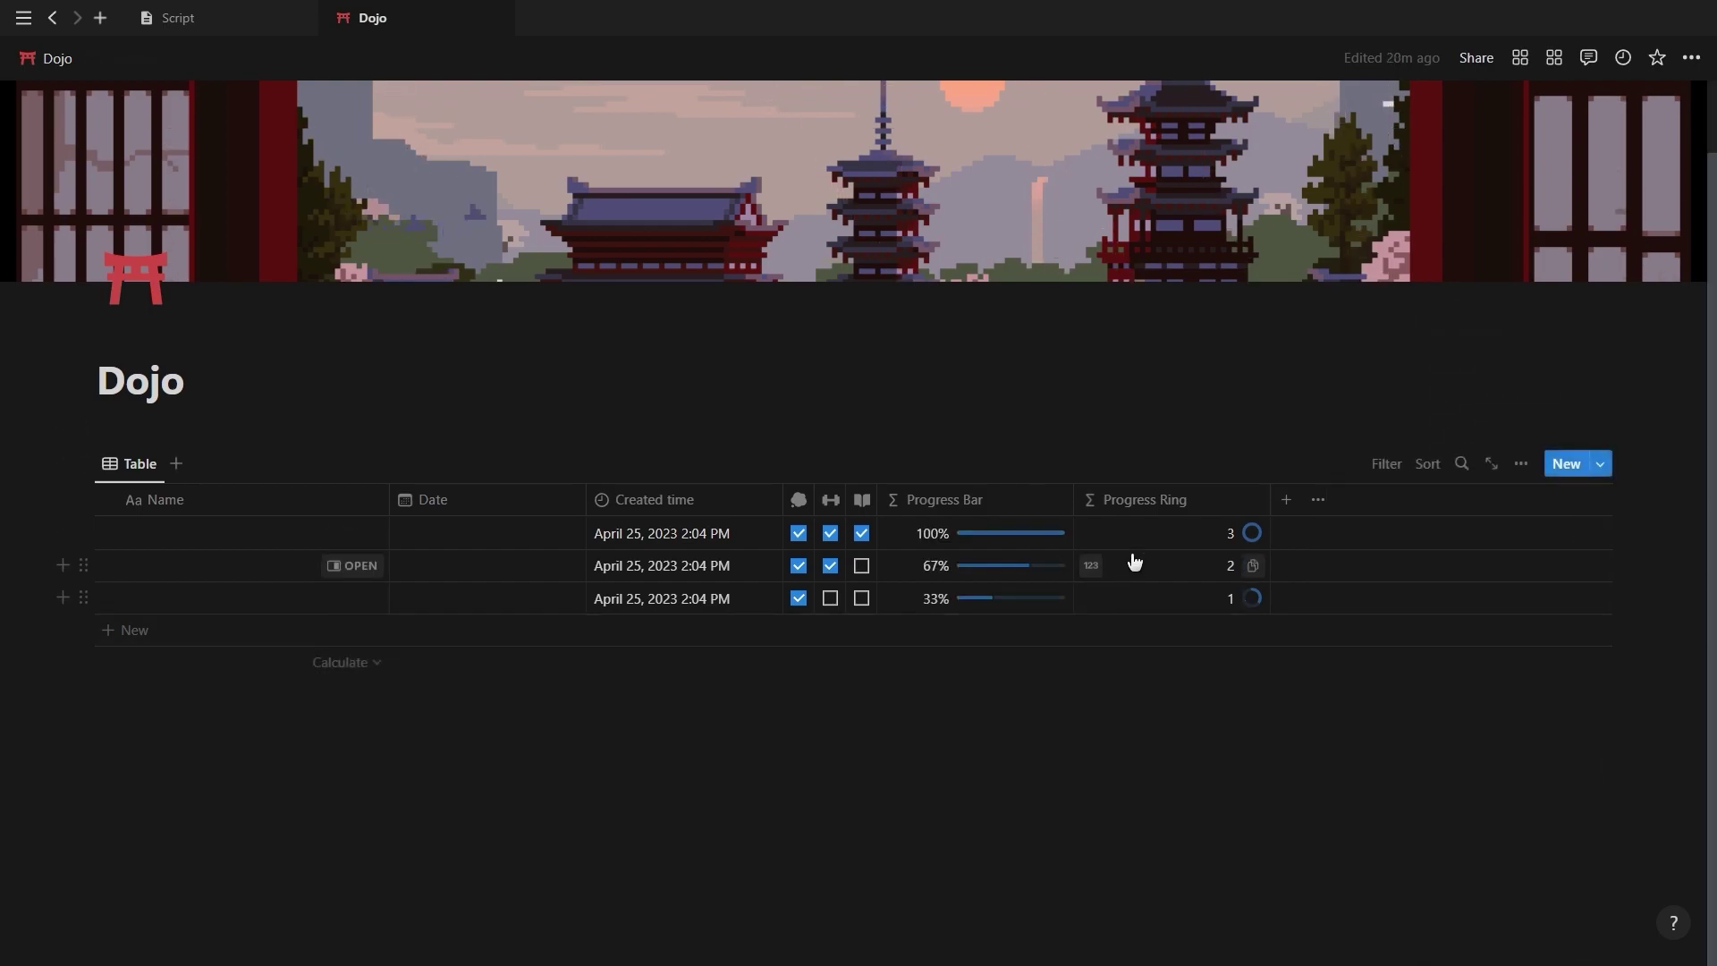
# - Reopen the Progress Ring property settings to review them
pyautogui.click(1151, 497)
pyautogui.click(1145, 582)
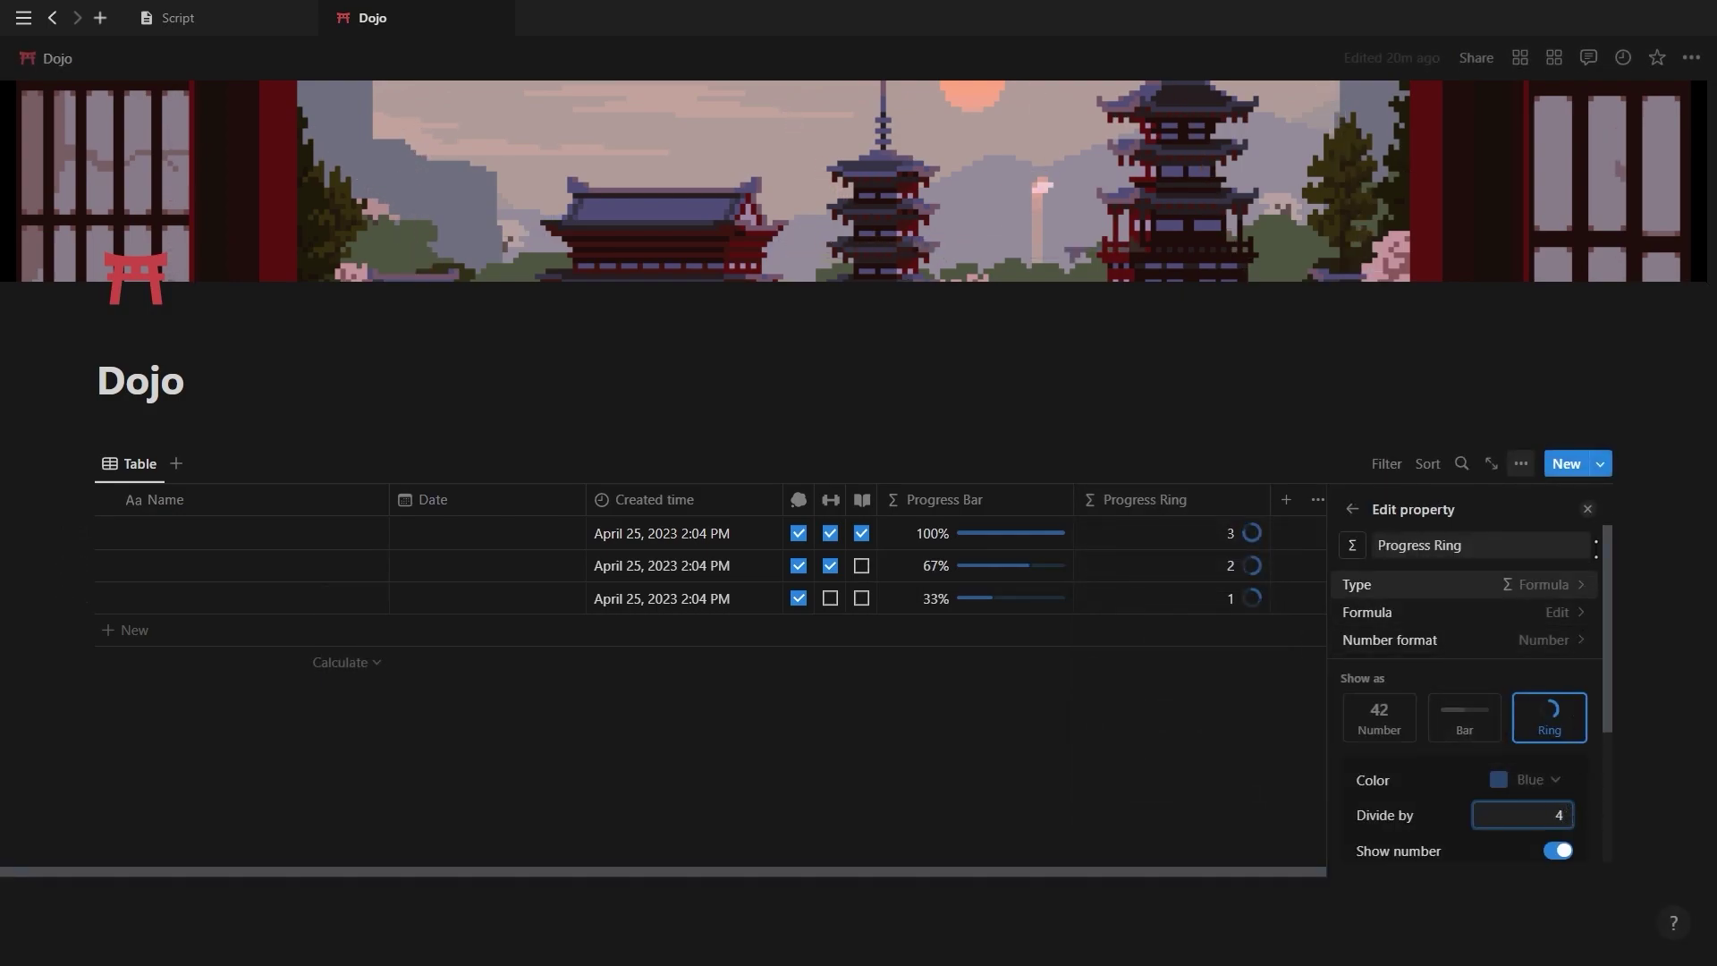
pyautogui.click(1588, 509)
# - Change the Progress Bar formula's divisor from 3 to 4
pyautogui.click(1035, 546)
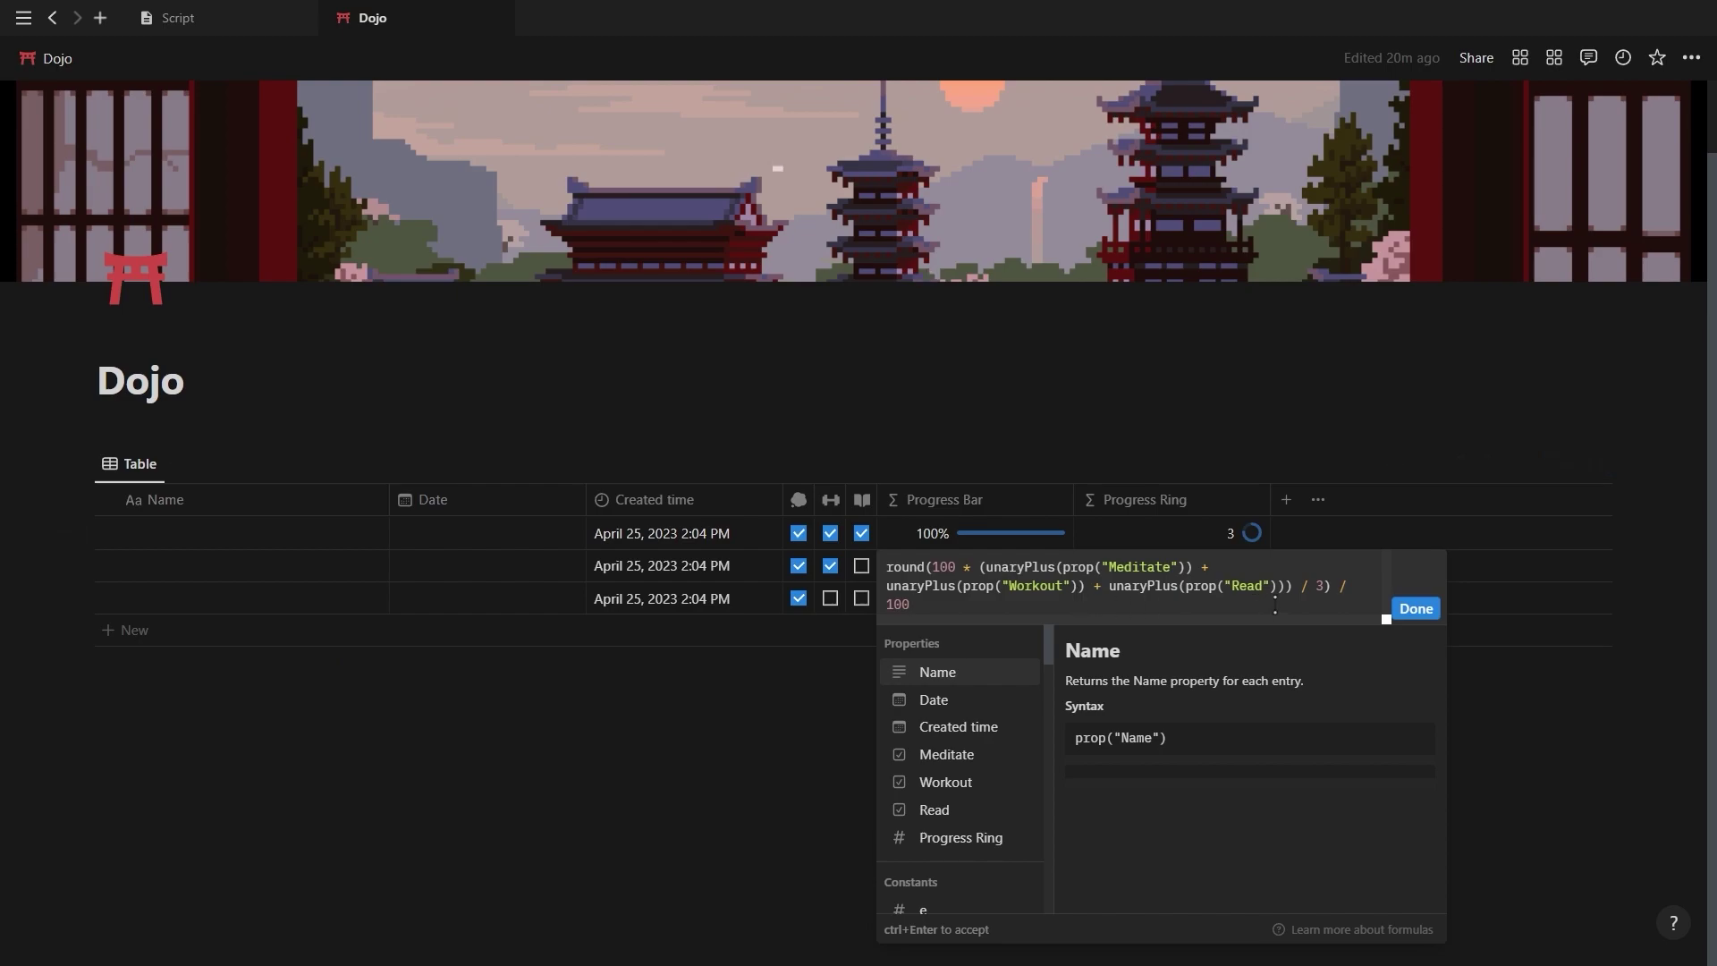
pyautogui.press('Delete')
pyautogui.write('4')
pyautogui.click(1413, 608)
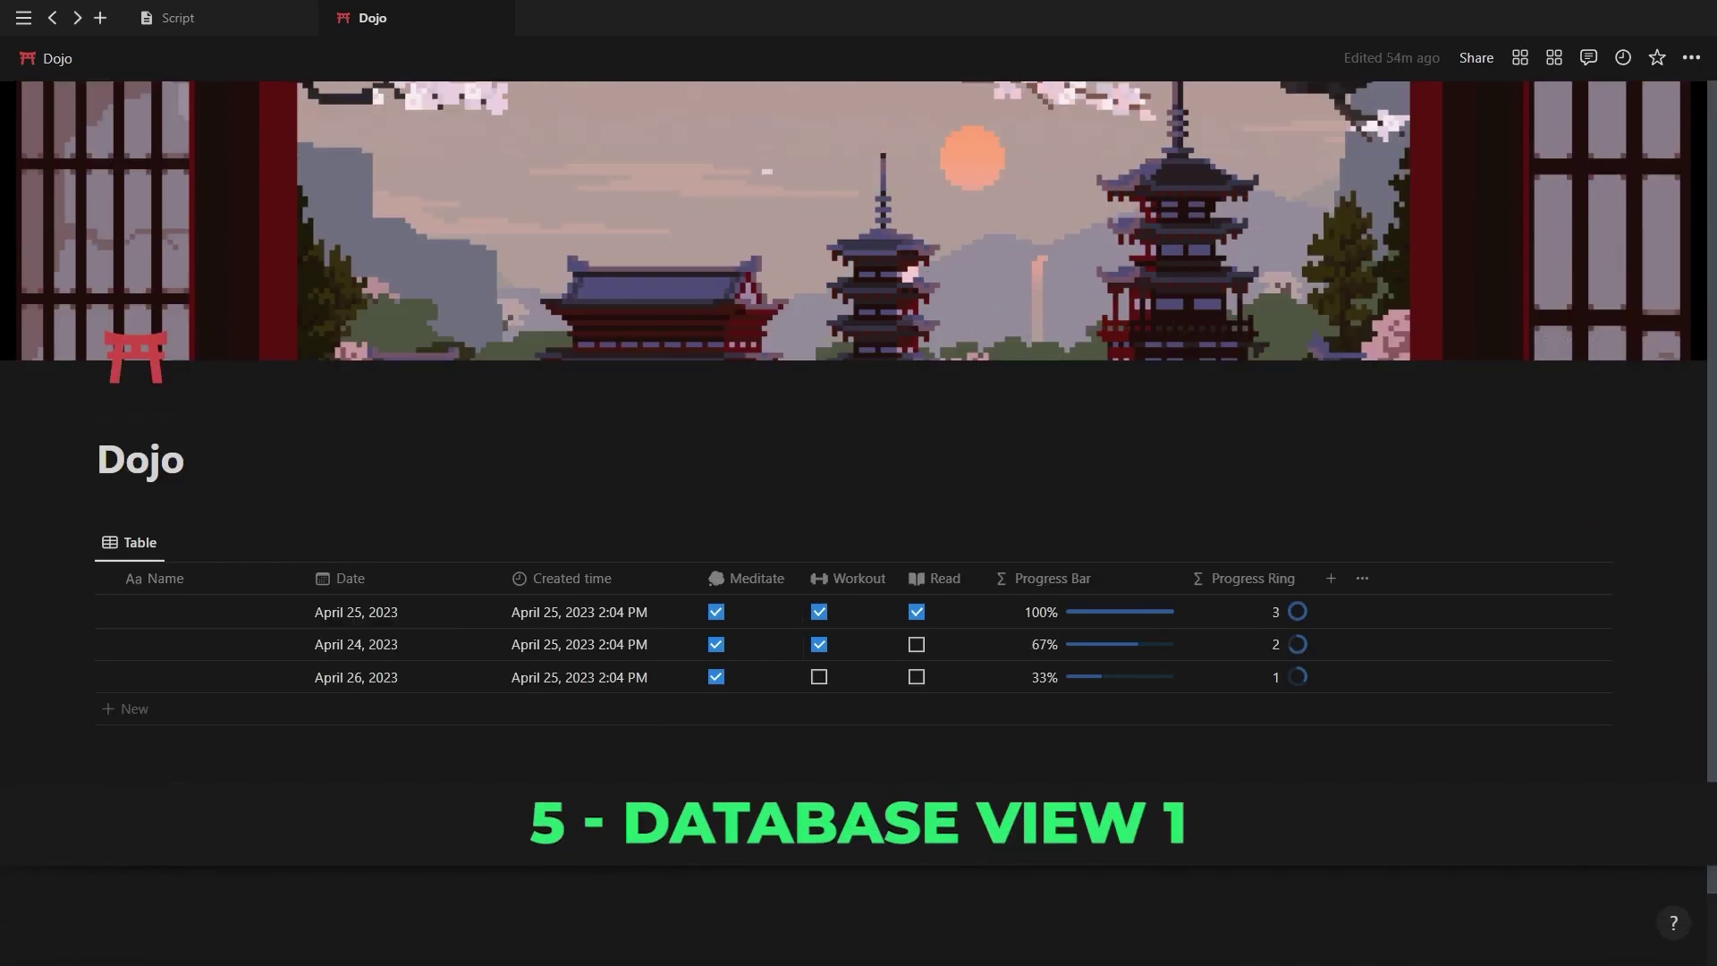
# - Add a gallery view with hidden title, no card preview and small cards
pyautogui.click(175, 543)
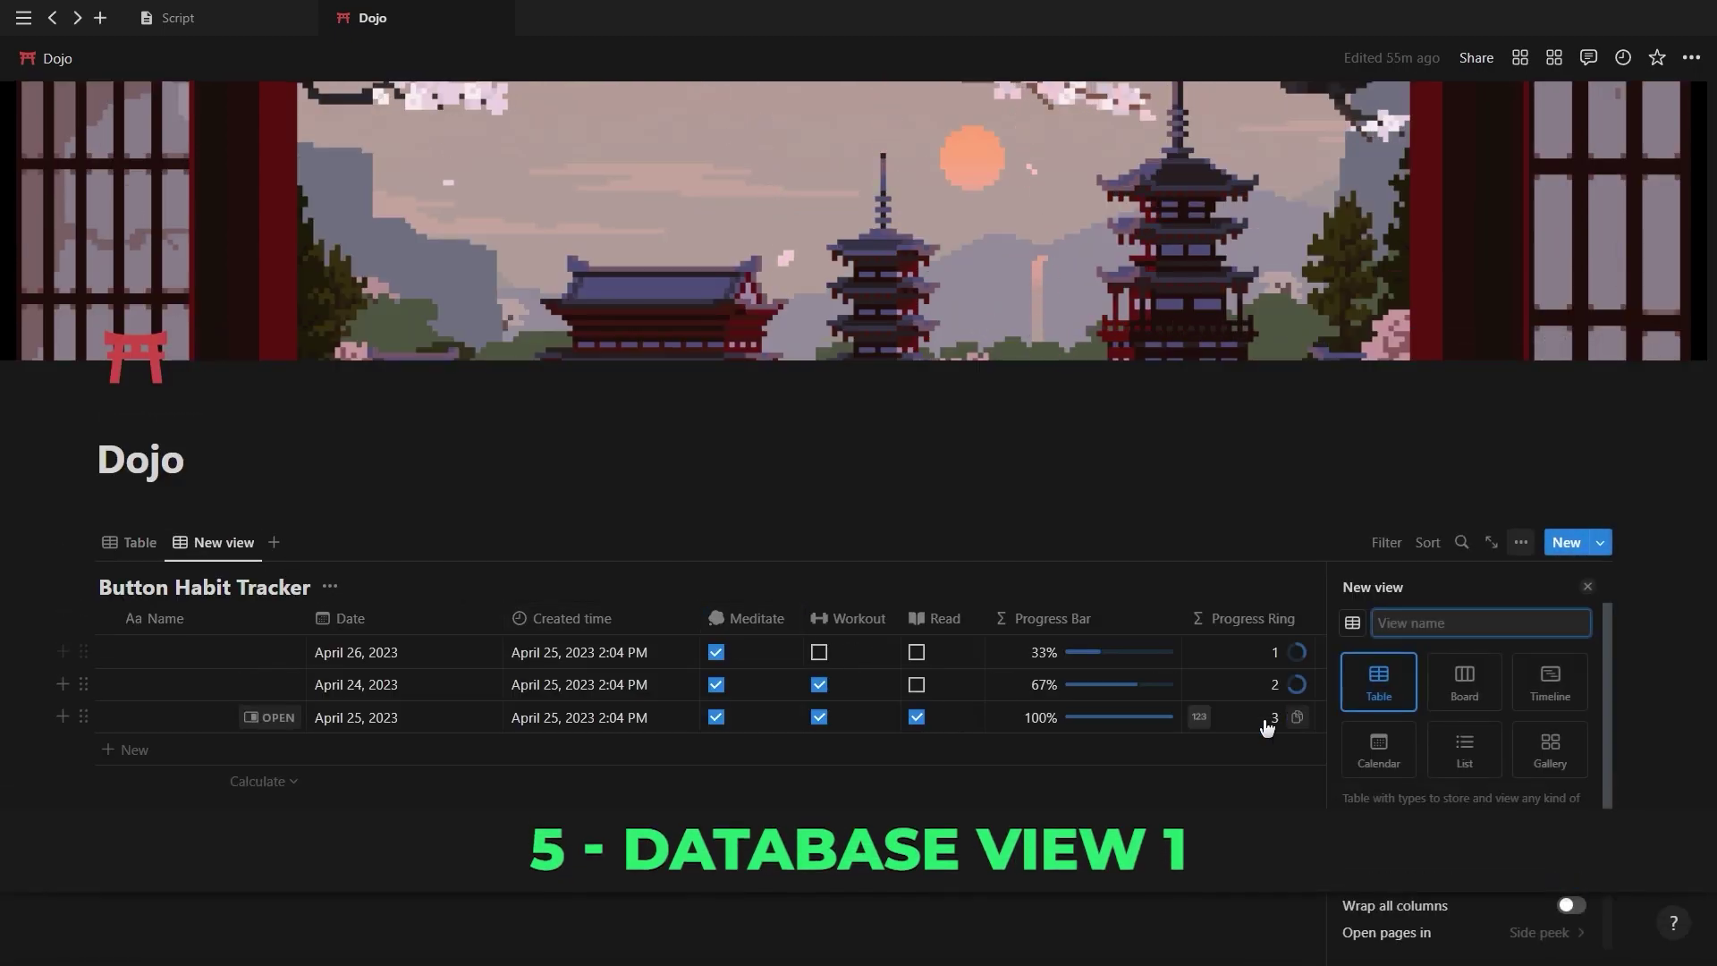
pyautogui.click(1550, 750)
pyautogui.click(1502, 861)
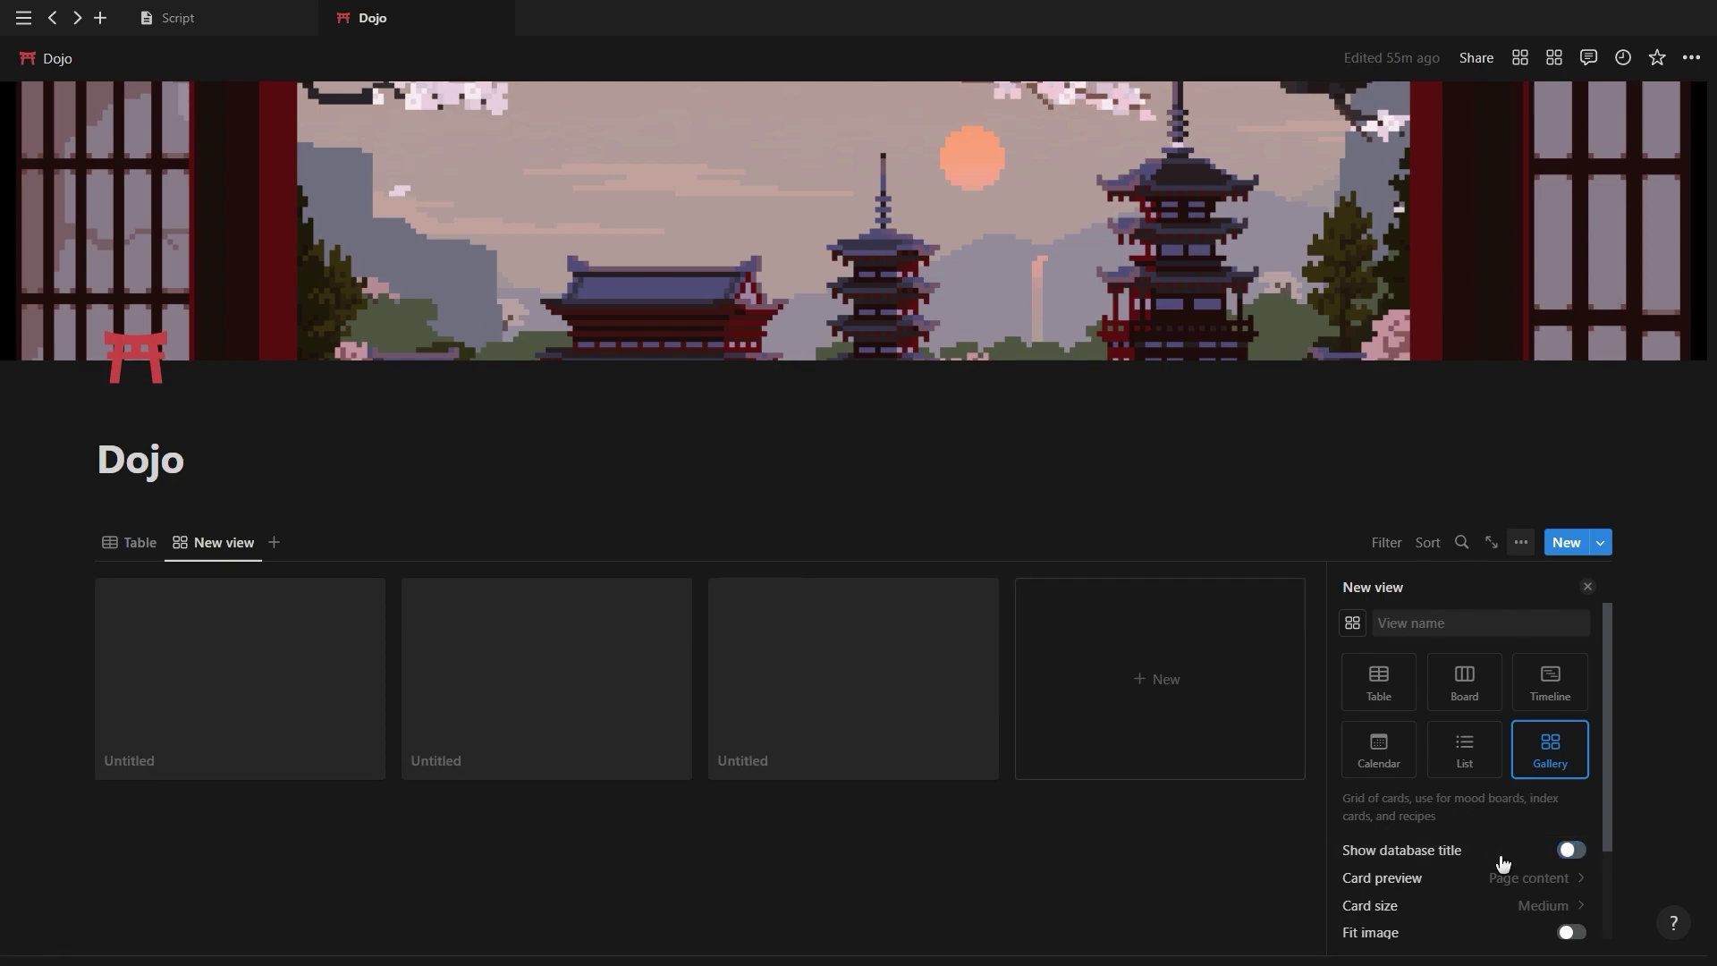
pyautogui.click(1510, 878)
pyautogui.click(1395, 786)
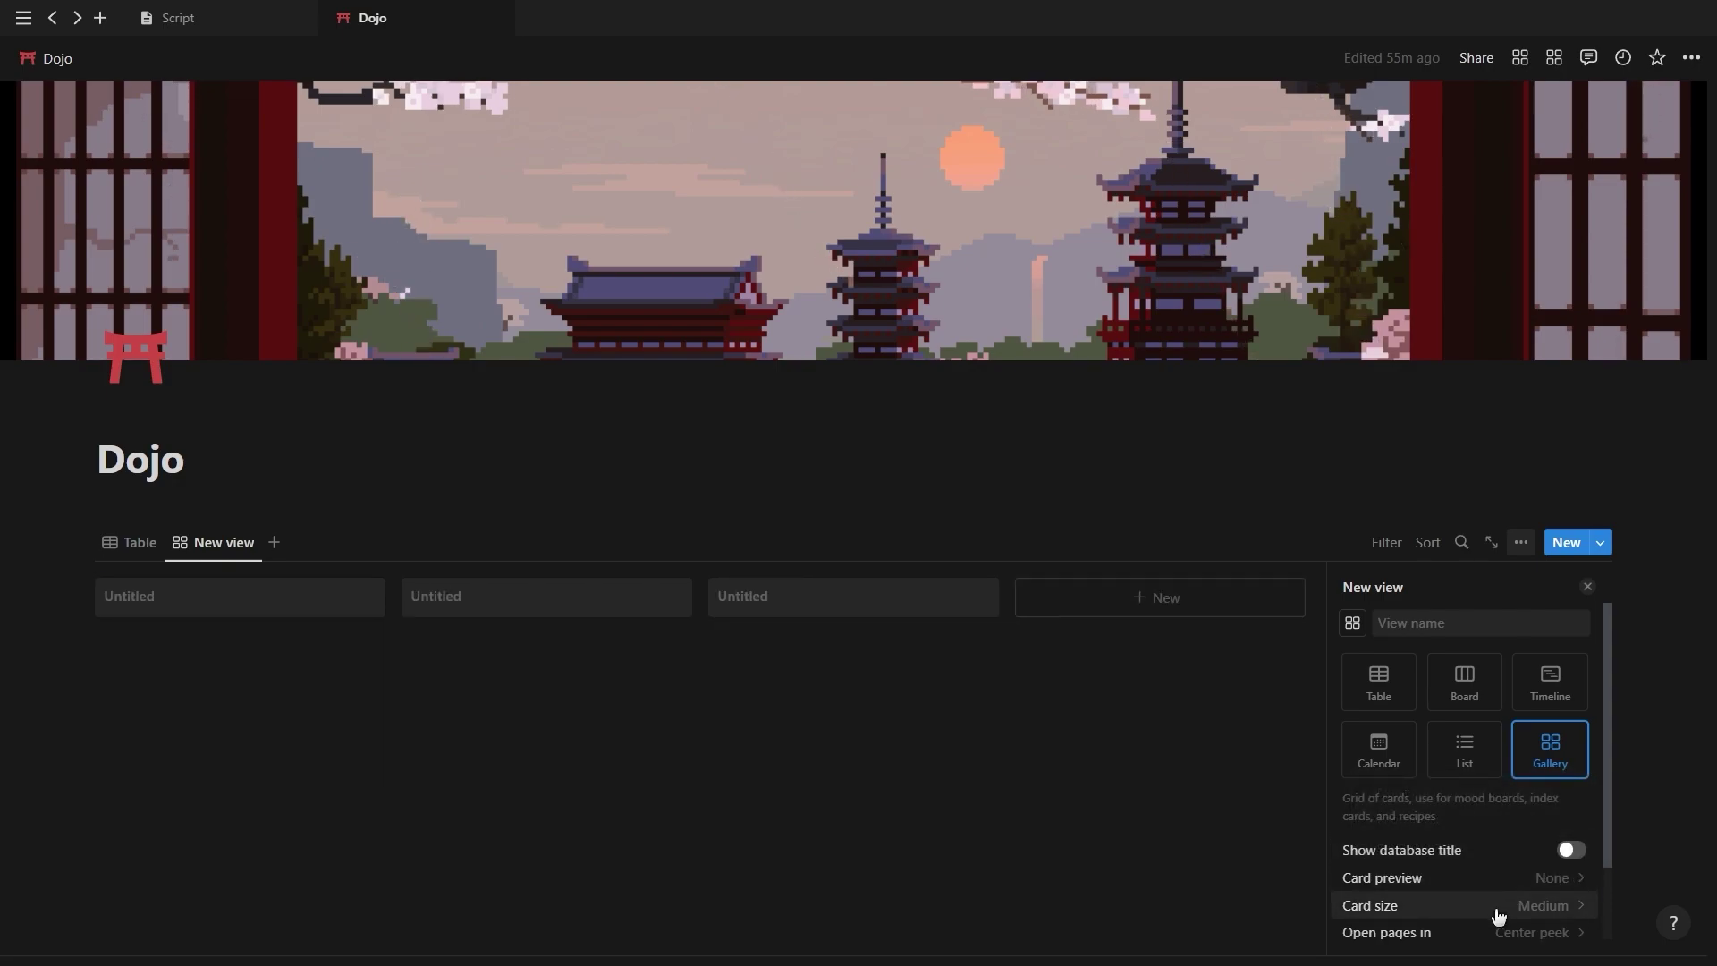
pyautogui.click(1499, 911)
pyautogui.click(1446, 823)
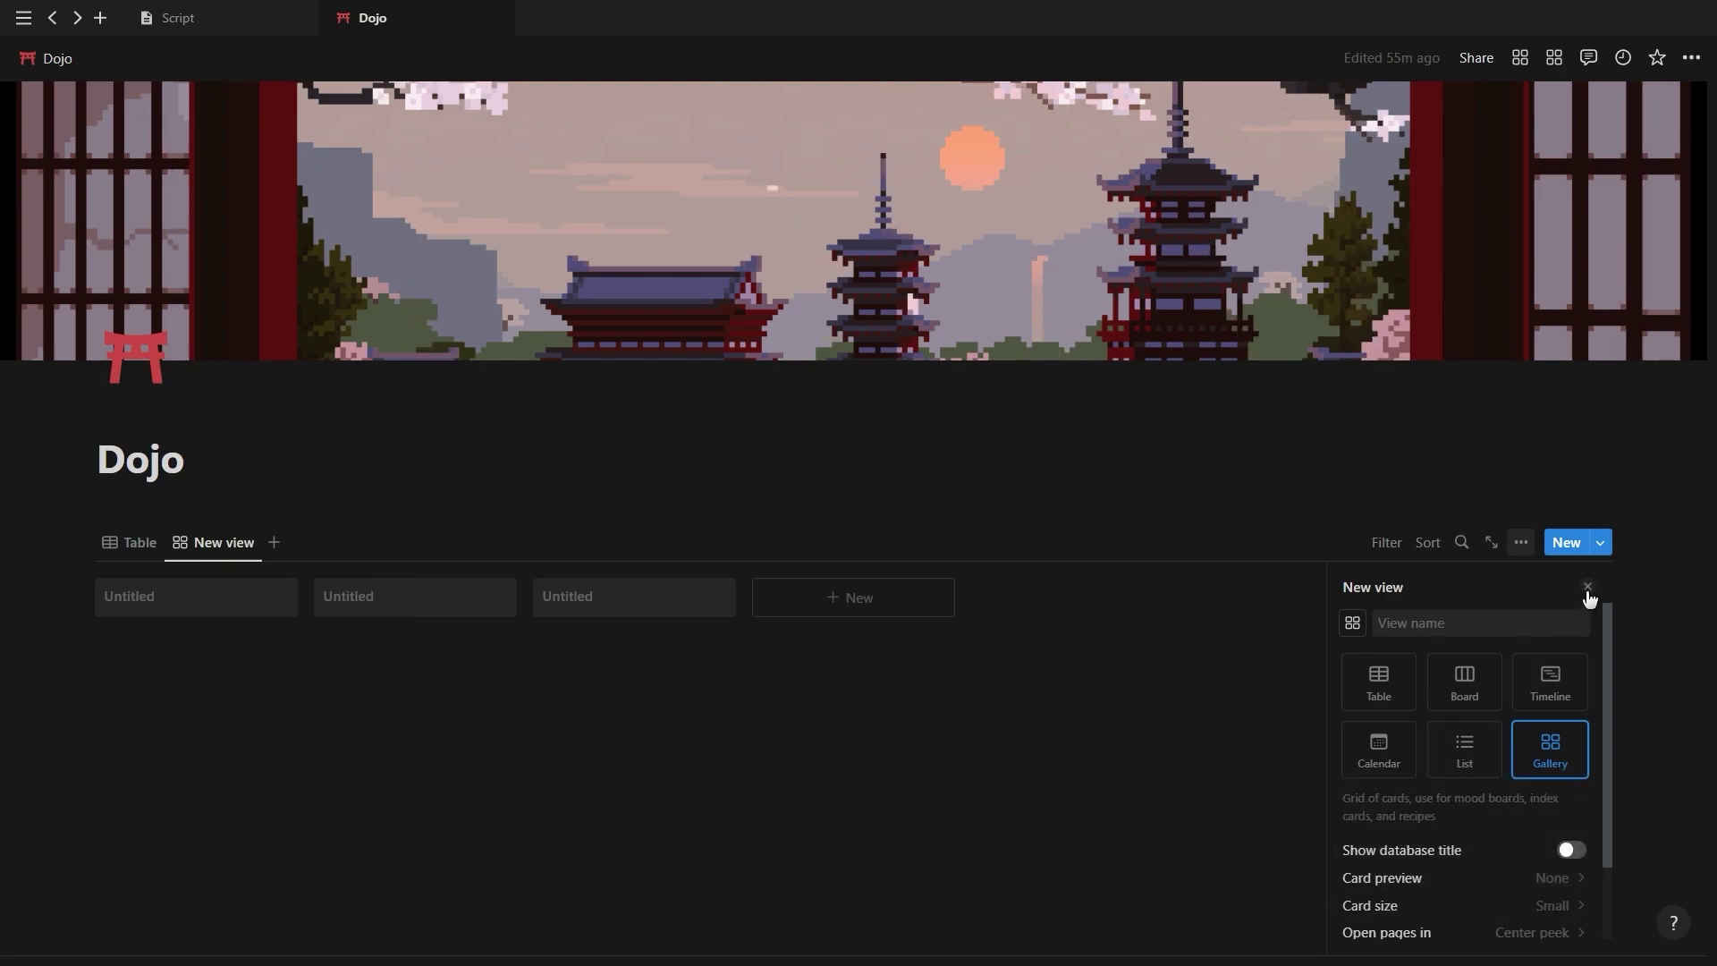
pyautogui.click(1589, 590)
# - Show Meditate, Read, Workout and Progress Bar on the cards, with Workout listed first
pyautogui.click(1524, 544)
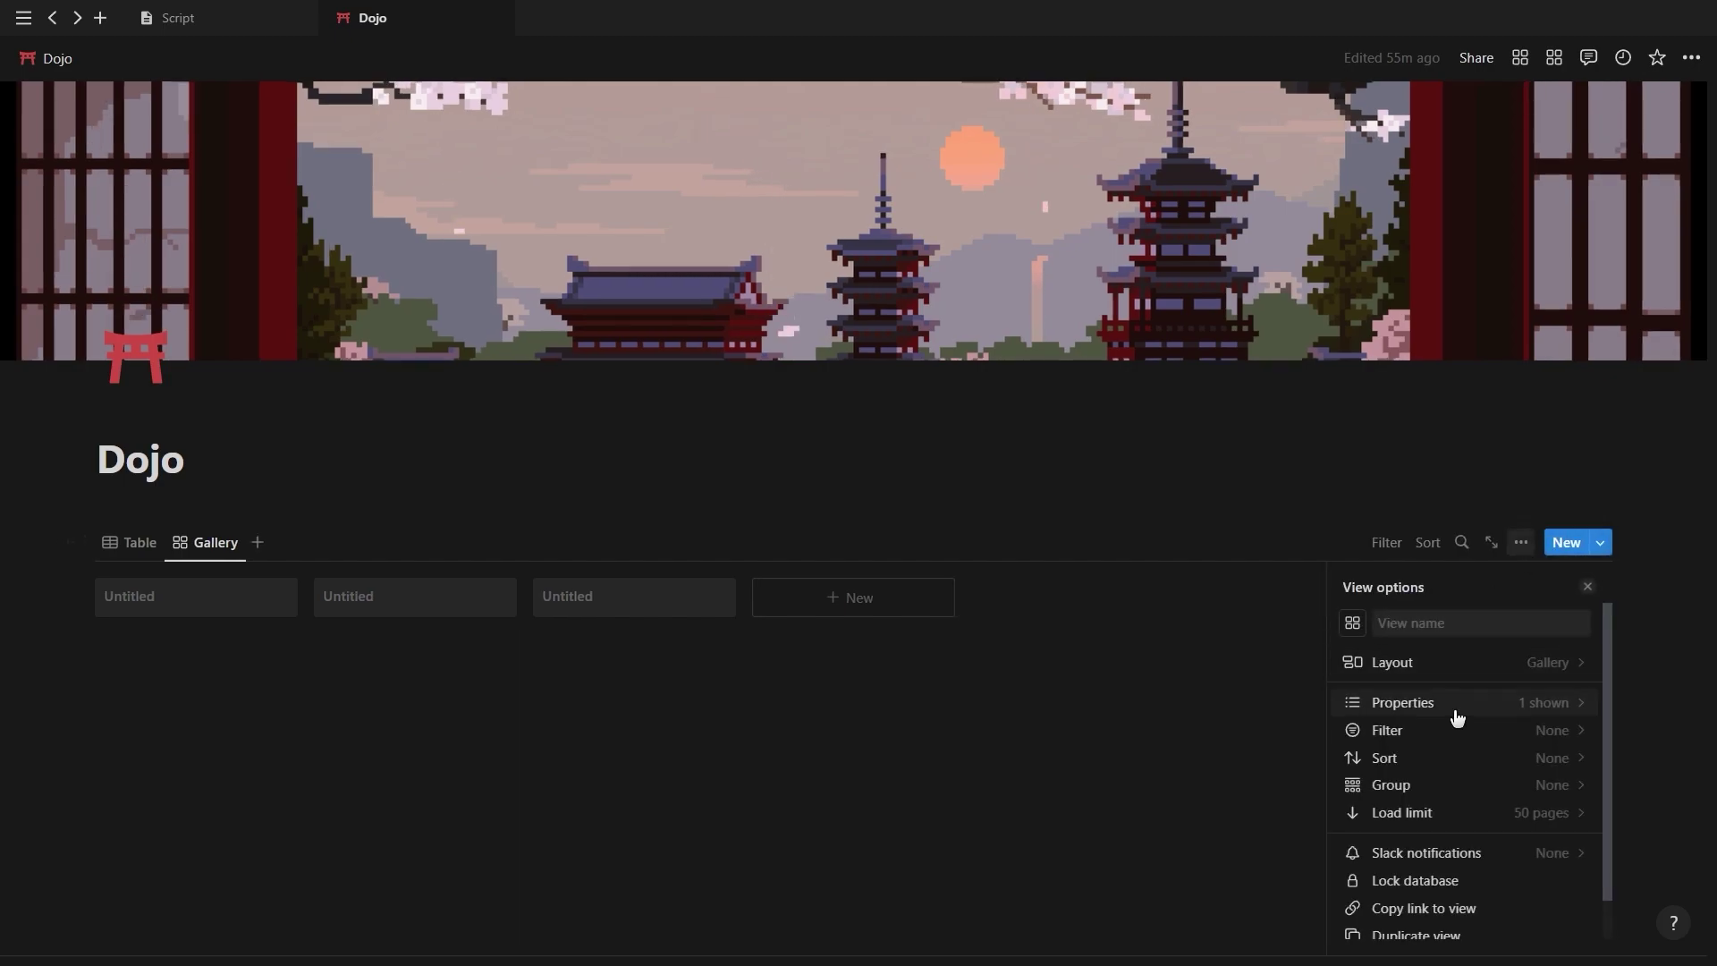
pyautogui.click(1453, 713)
pyautogui.click(1558, 816)
pyautogui.scroll(-1, 1558, 816)
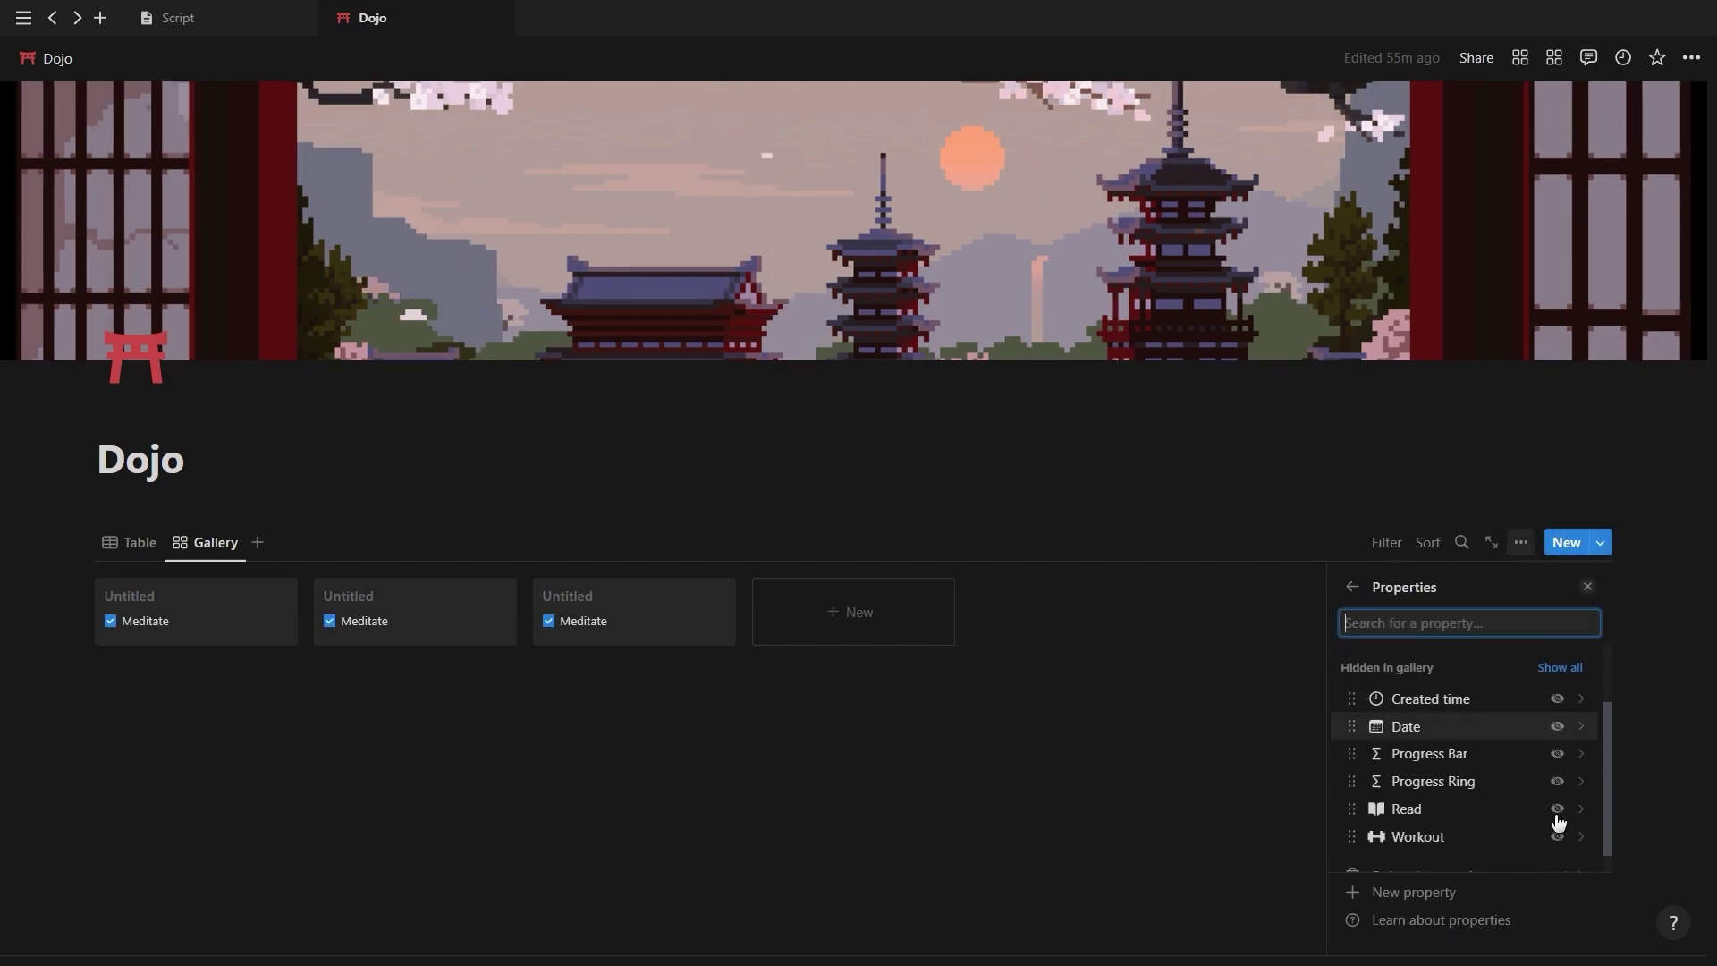
pyautogui.click(1558, 812)
pyautogui.click(1558, 838)
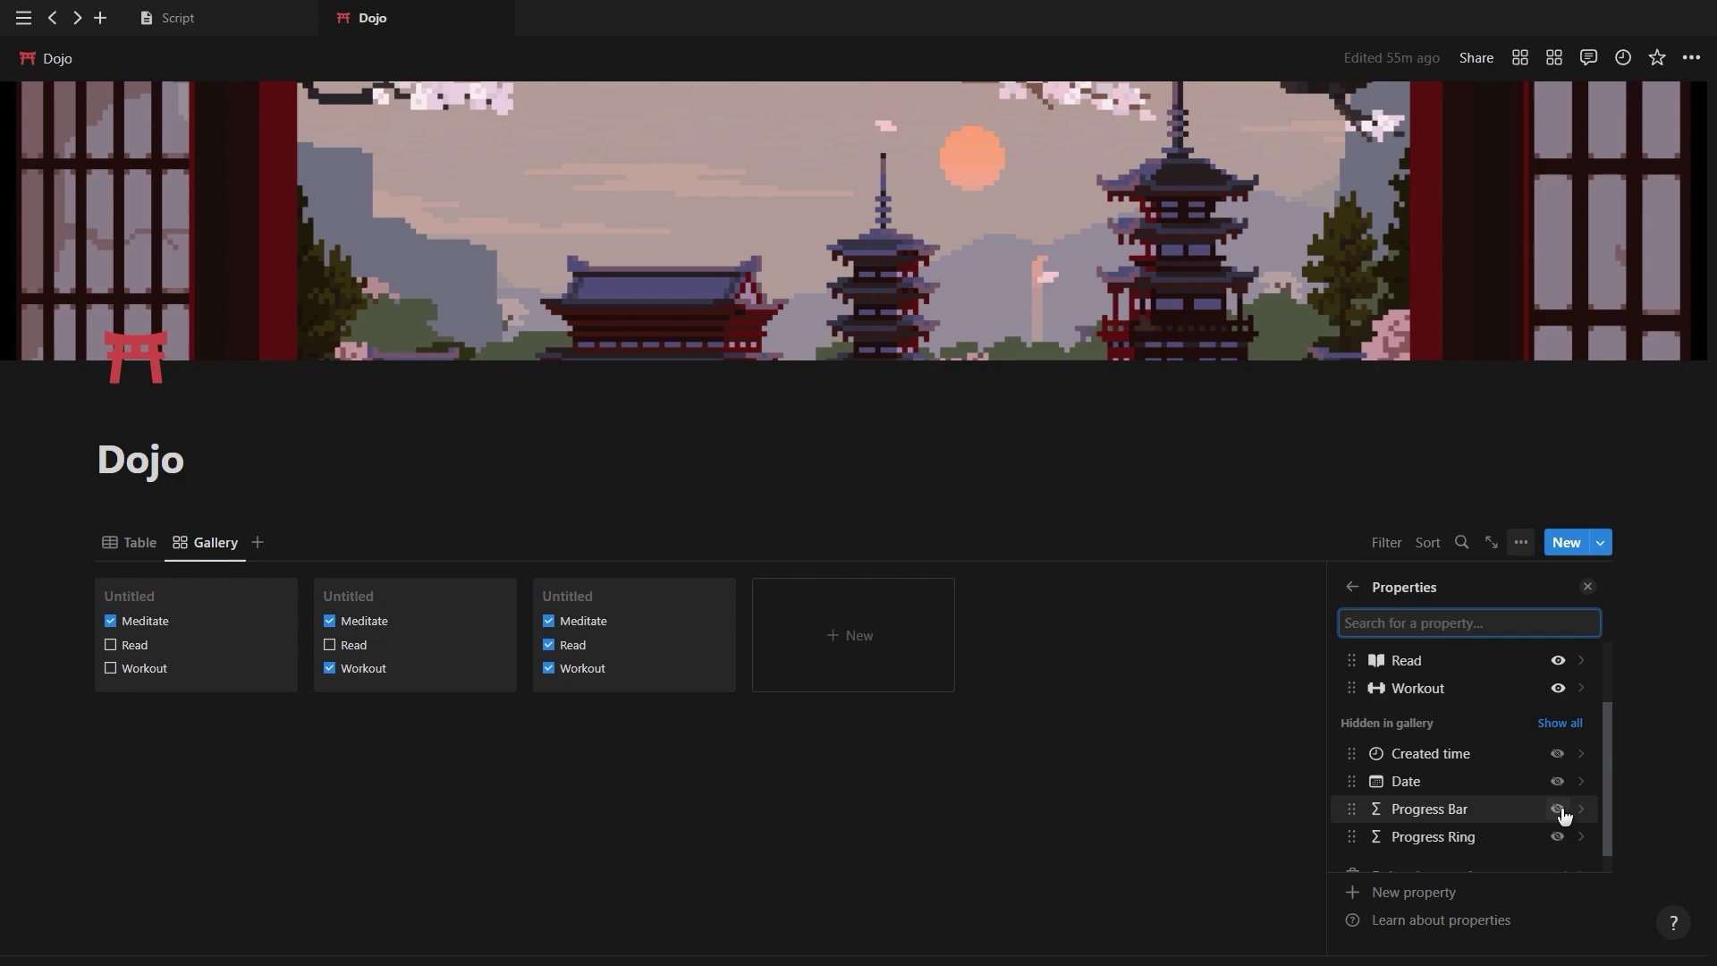
pyautogui.click(1558, 809)
pyautogui.scroll(2, 1395, 779)
pyautogui.moveTo(1367, 767); pyautogui.dragTo(1367, 751)
pyautogui.click(1587, 587)
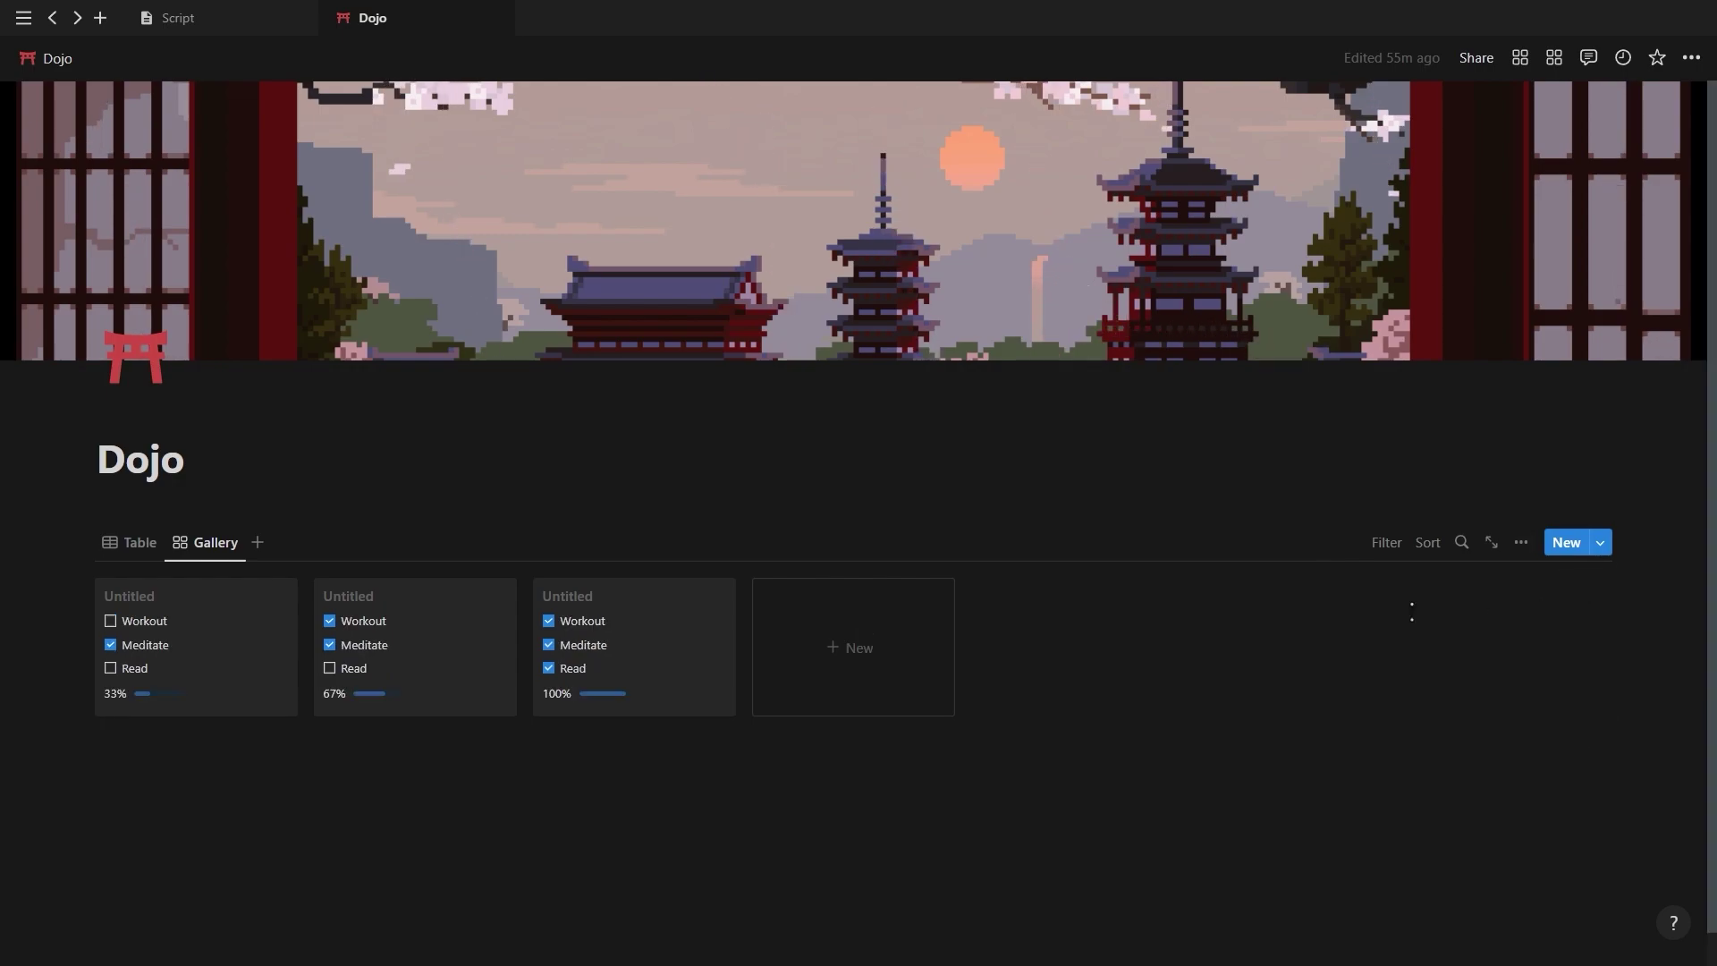
# - Filter the gallery to entries whose Date is Today, converted to an advanced filter
pyautogui.click(1388, 544)
pyautogui.click(1297, 682)
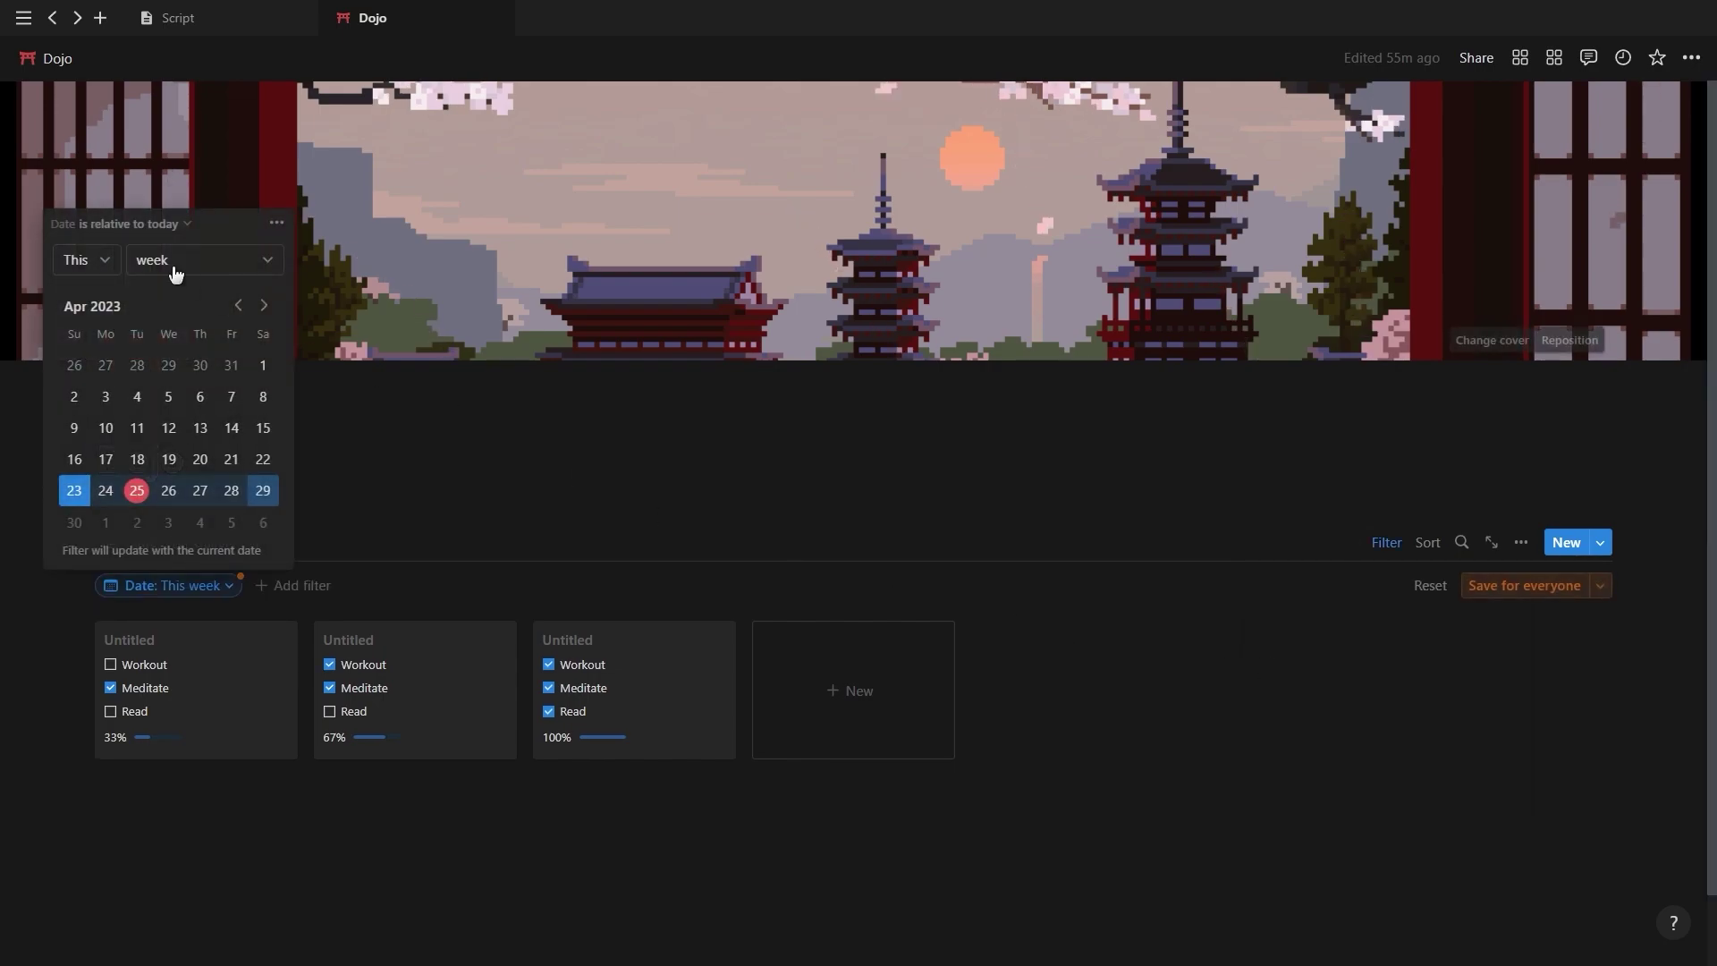
pyautogui.click(129, 224)
pyautogui.click(116, 259)
pyautogui.click(125, 261)
pyautogui.click(126, 322)
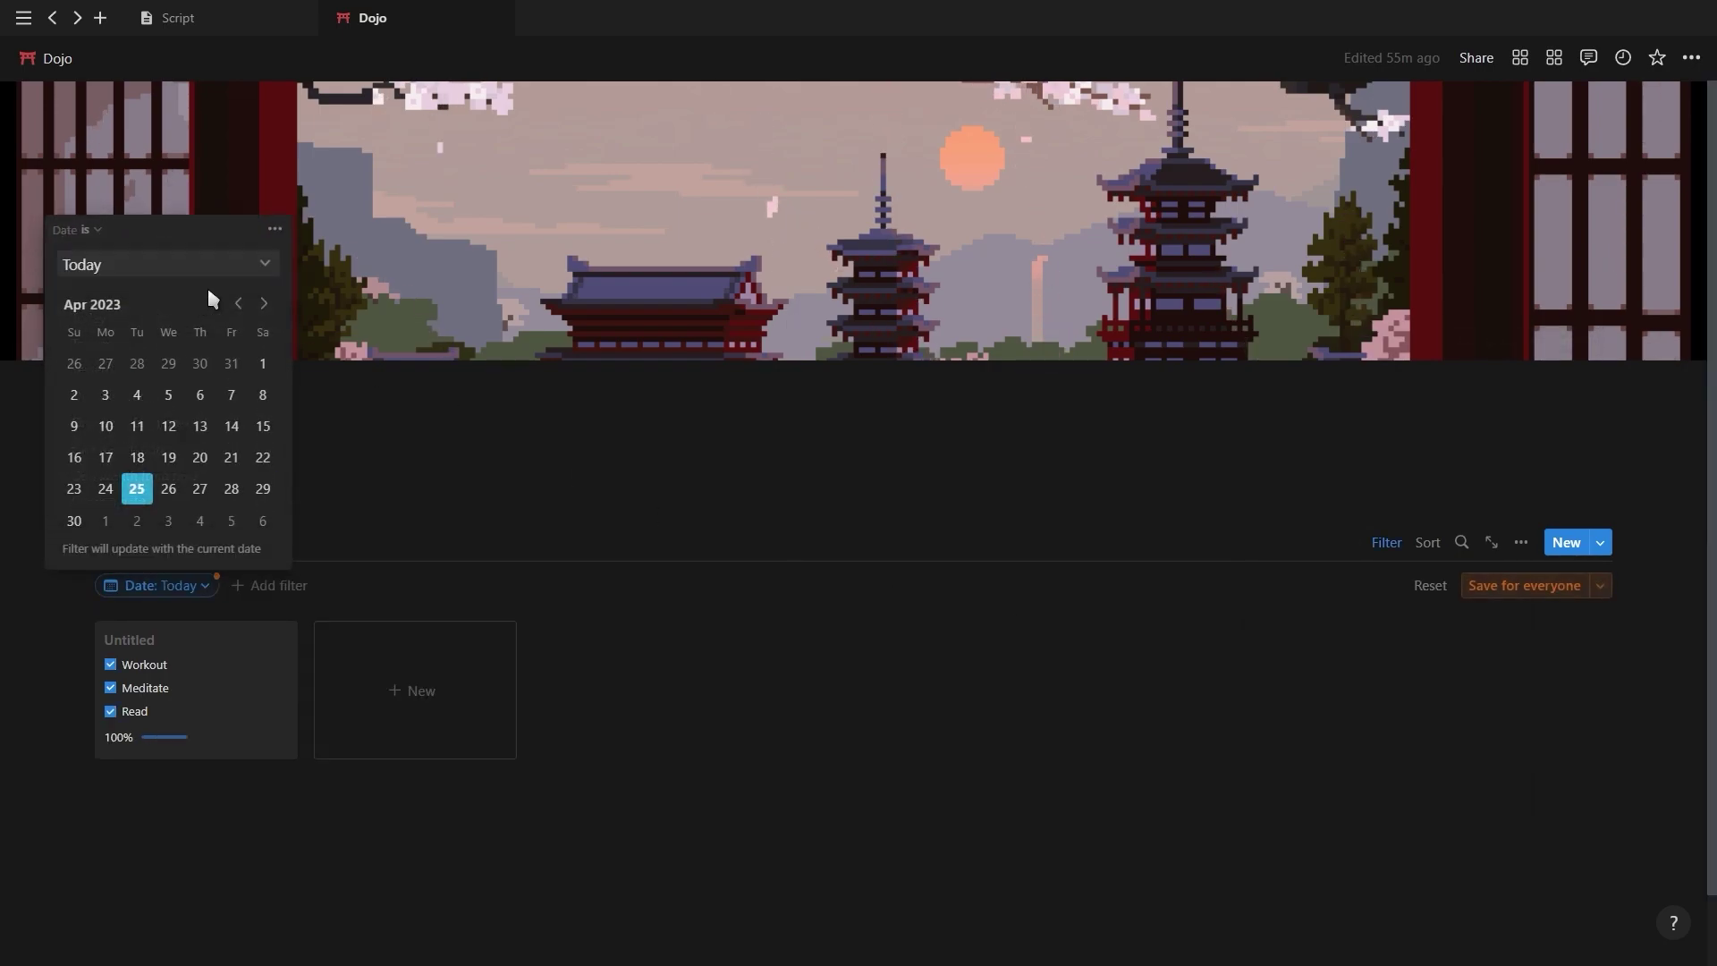
pyautogui.click(277, 233)
pyautogui.click(345, 261)
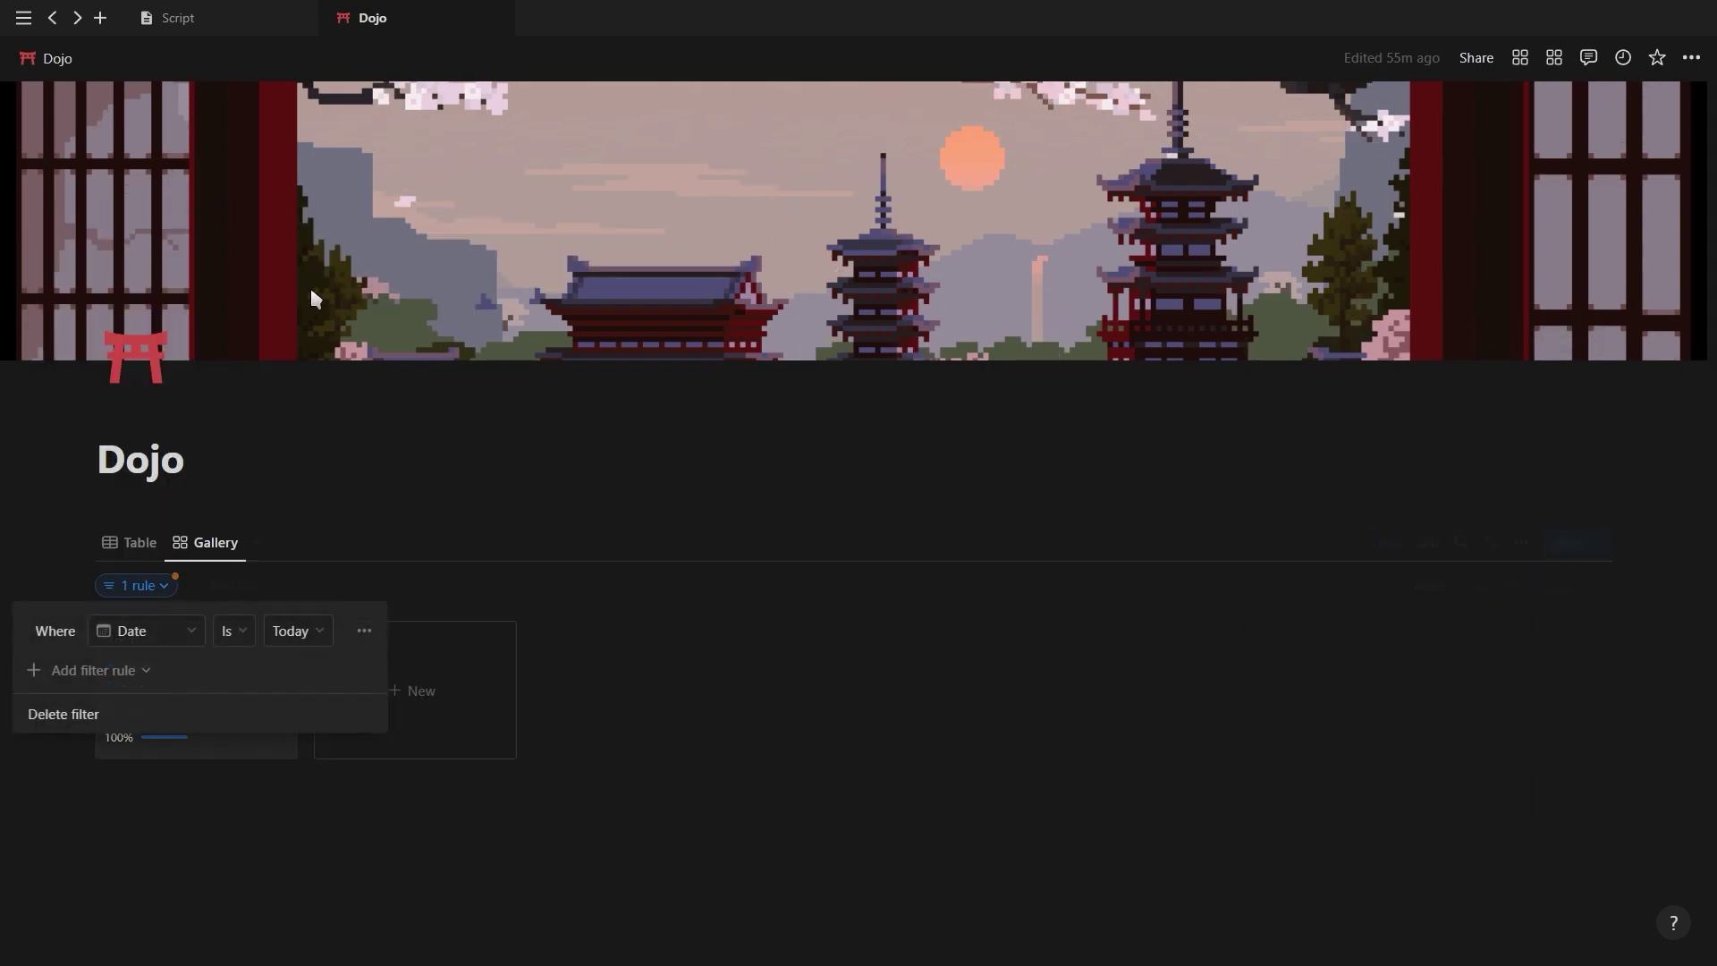
# - Add an Or rule matching entries whose Created time is Today
pyautogui.click(100, 670)
pyautogui.click(105, 705)
pyautogui.click(49, 669)
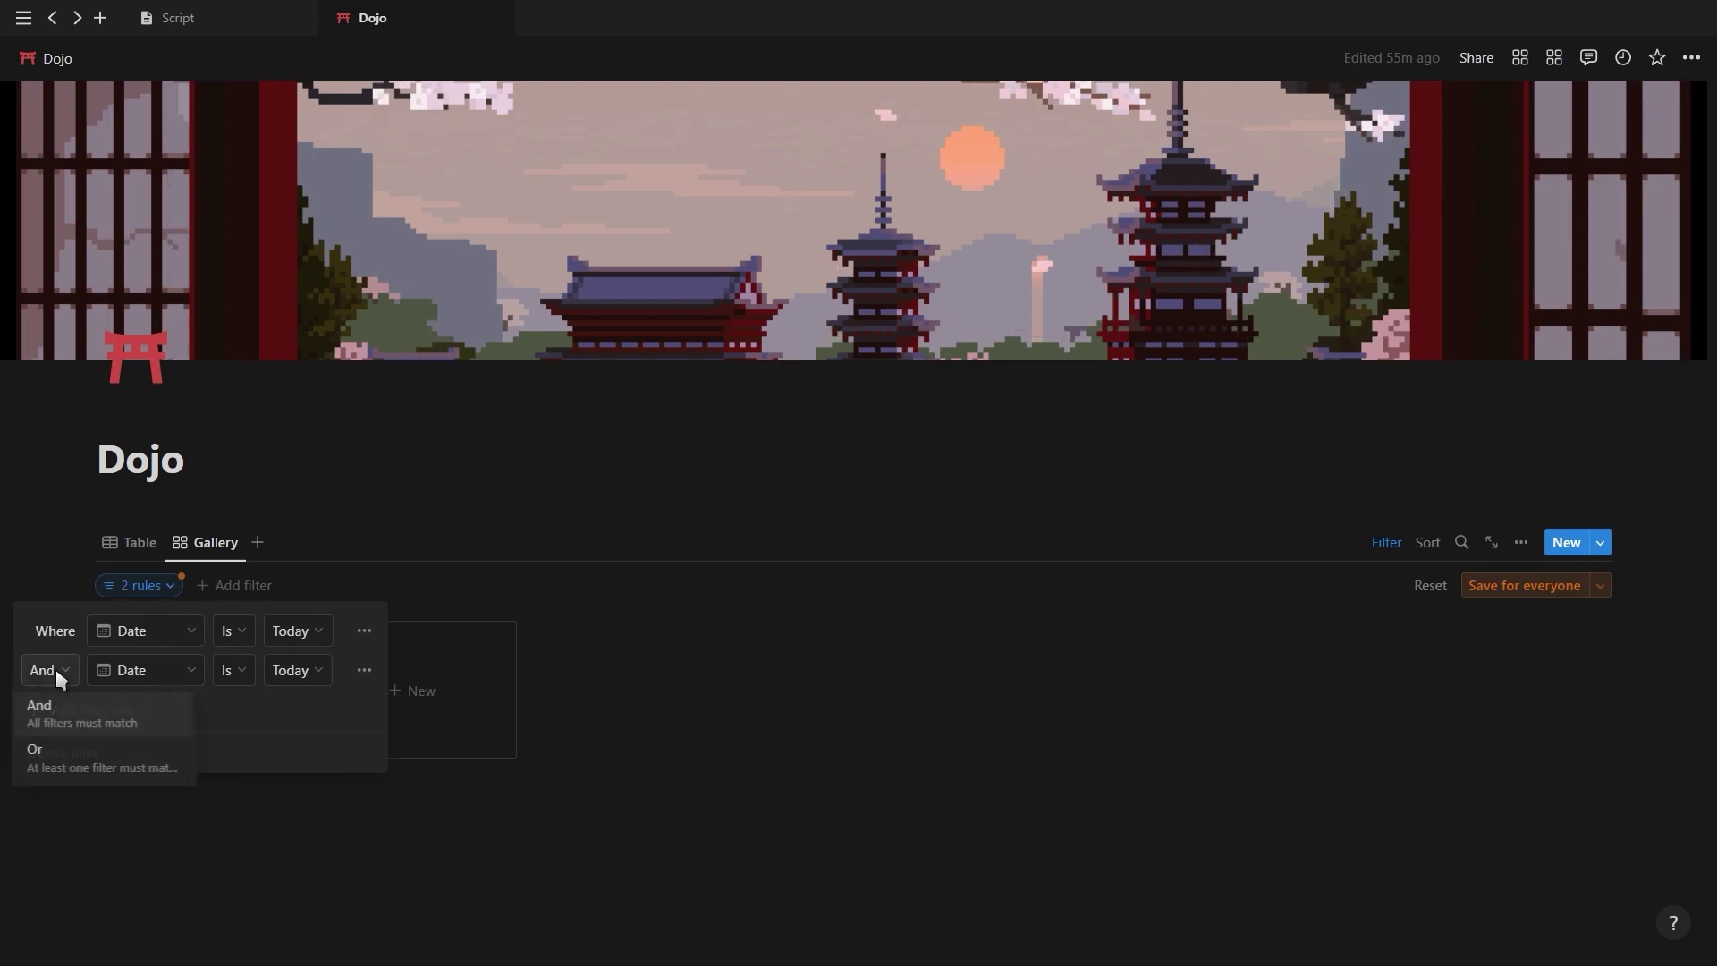
pyautogui.click(84, 760)
pyautogui.click(139, 687)
pyautogui.click(131, 766)
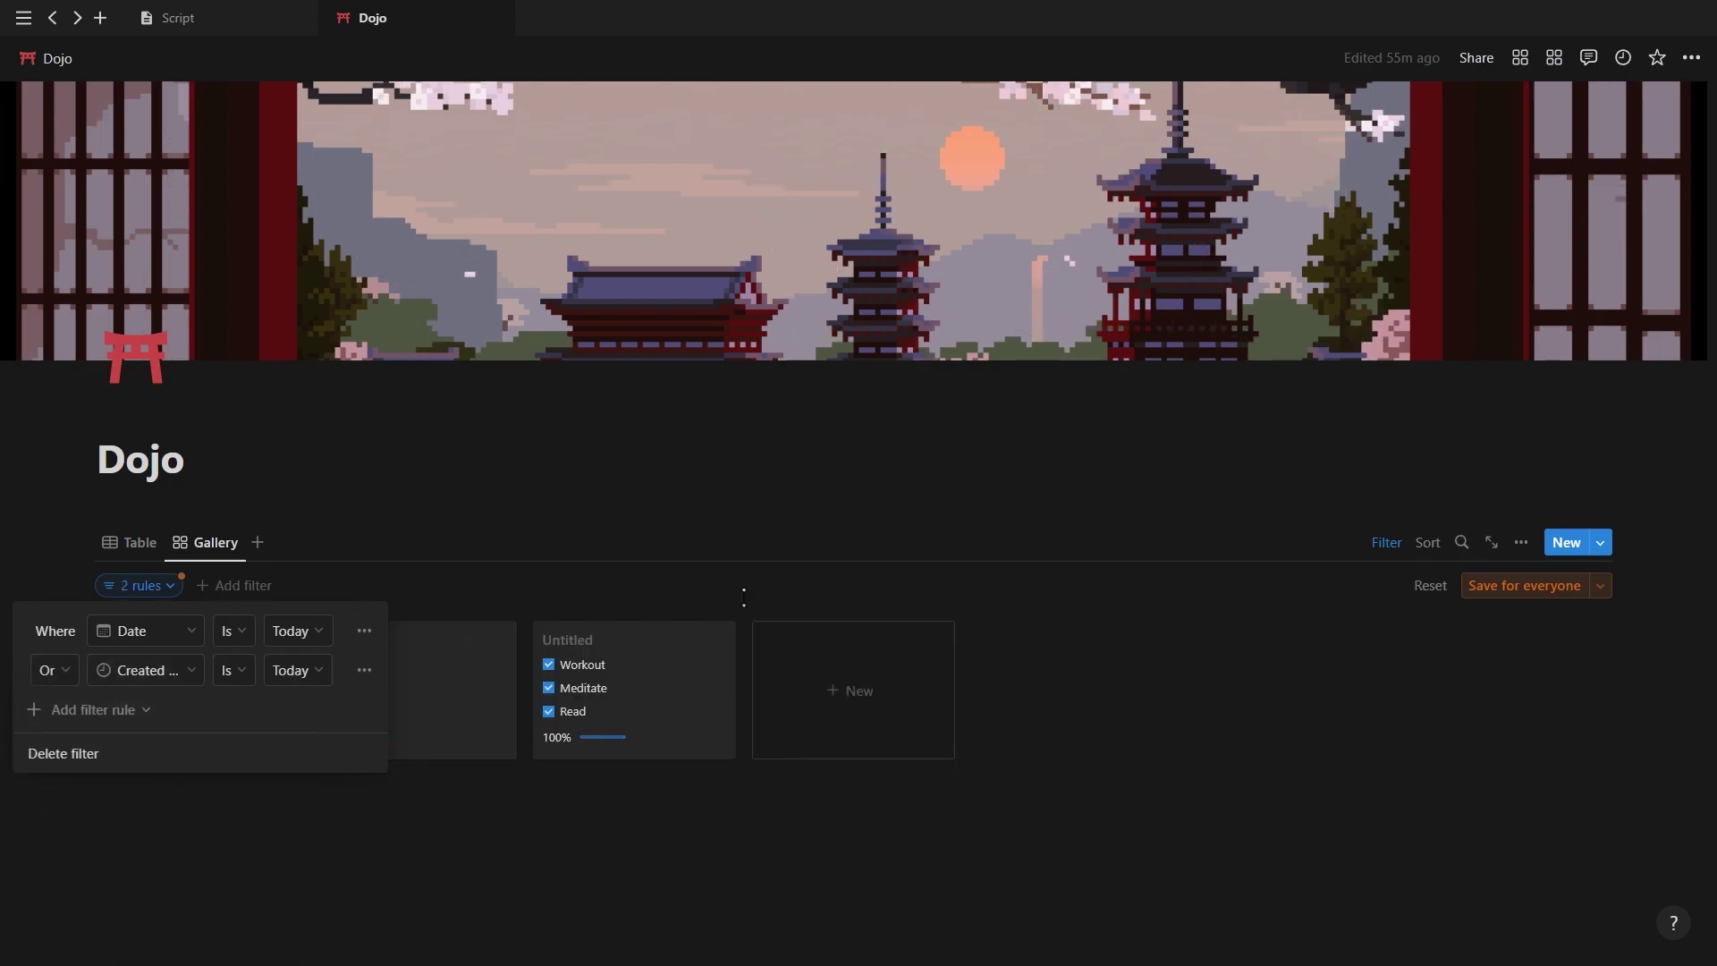
# - Save the filter for everyone and rename the gallery view to 'today'
pyautogui.click(1499, 586)
pyautogui.click(1387, 543)
pyautogui.click(211, 543)
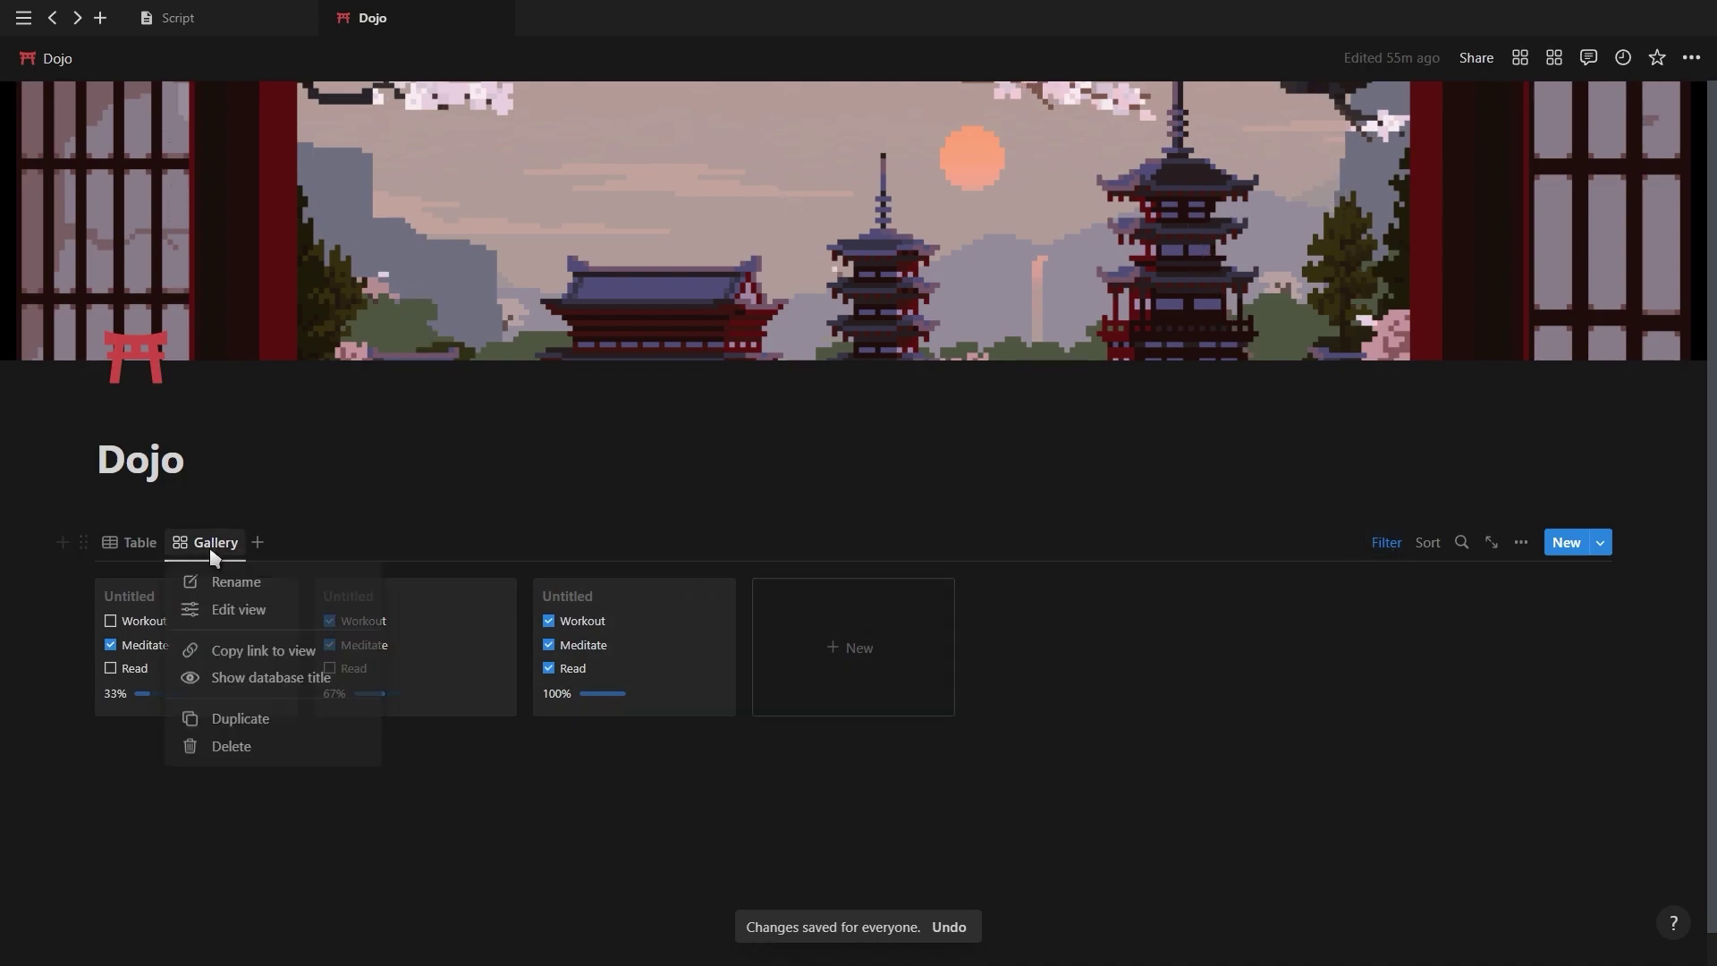
pyautogui.click(219, 599)
pyautogui.write('today')
pyautogui.press('Escape')
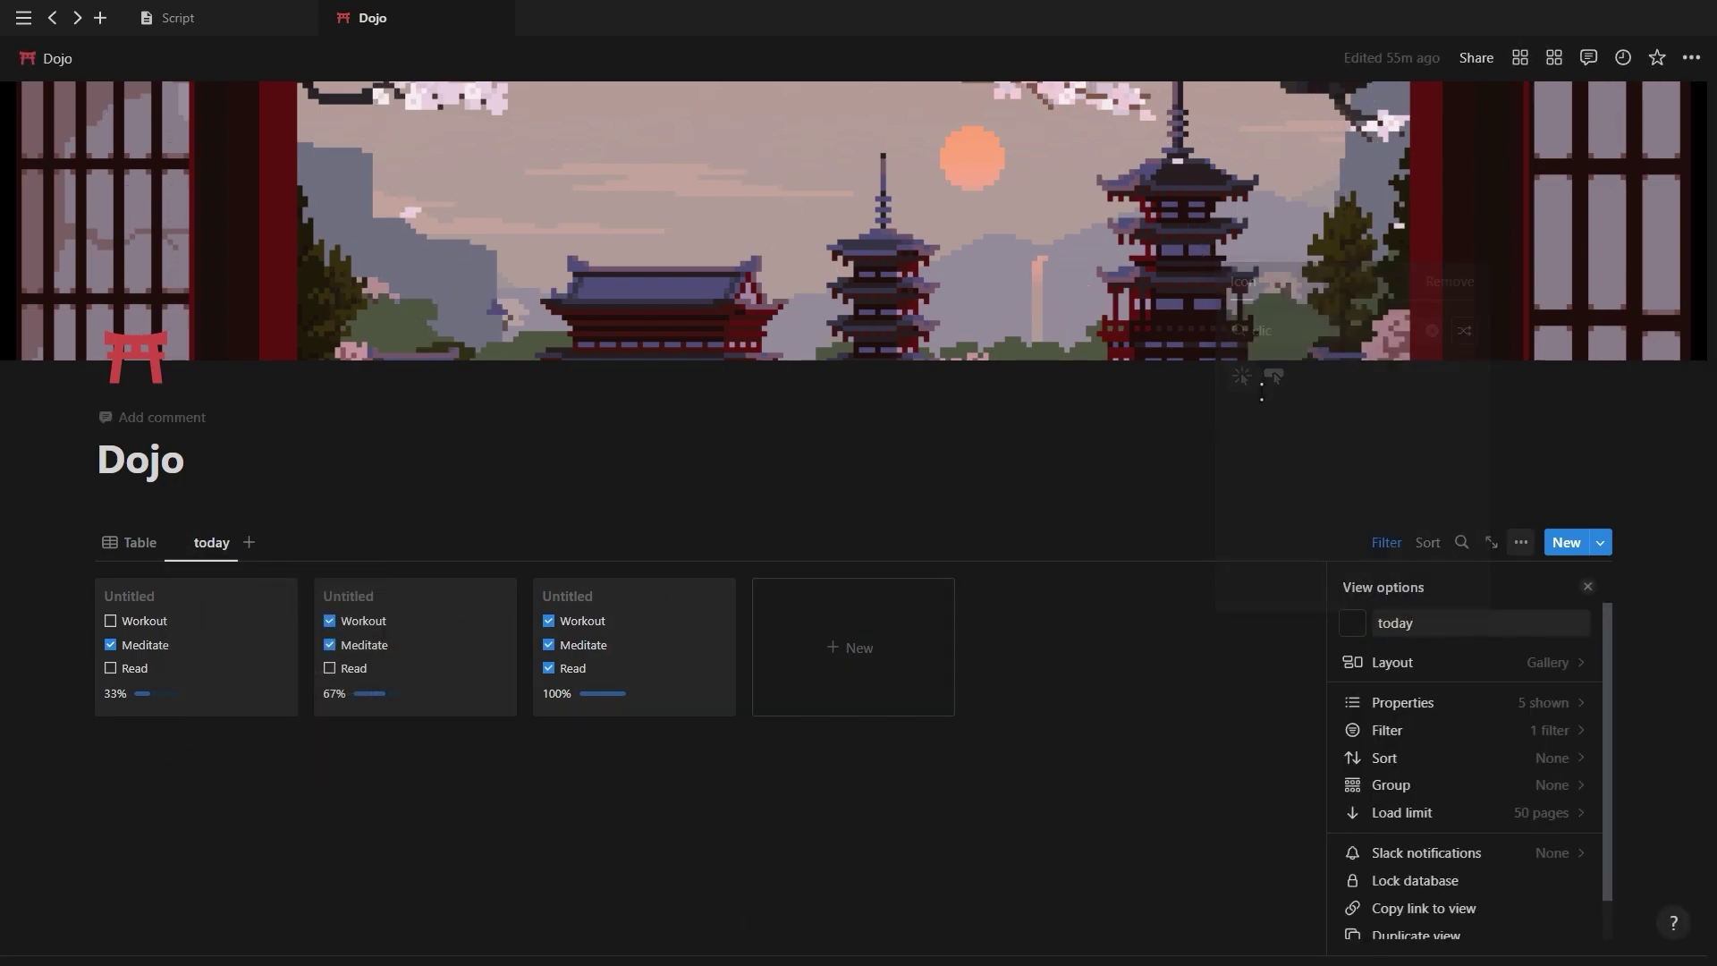
pyautogui.press('Escape')
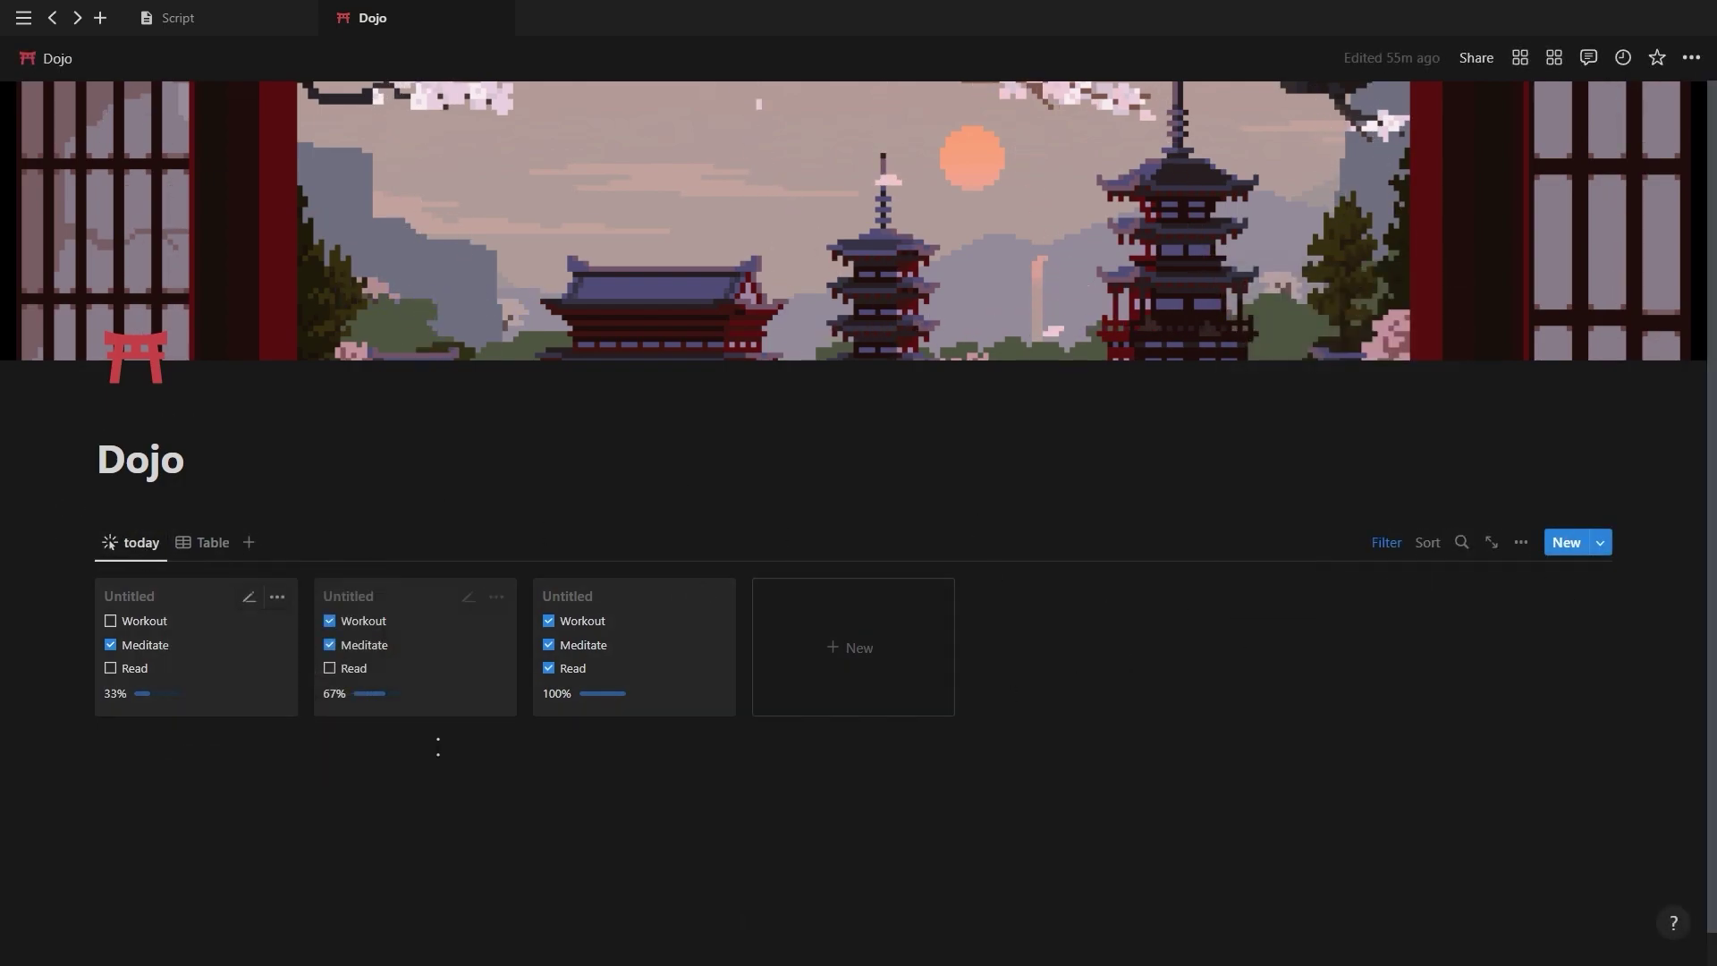
# - Add a Calendar view shown by Week, jumped to the current week
pyautogui.click(248, 542)
pyautogui.click(1368, 751)
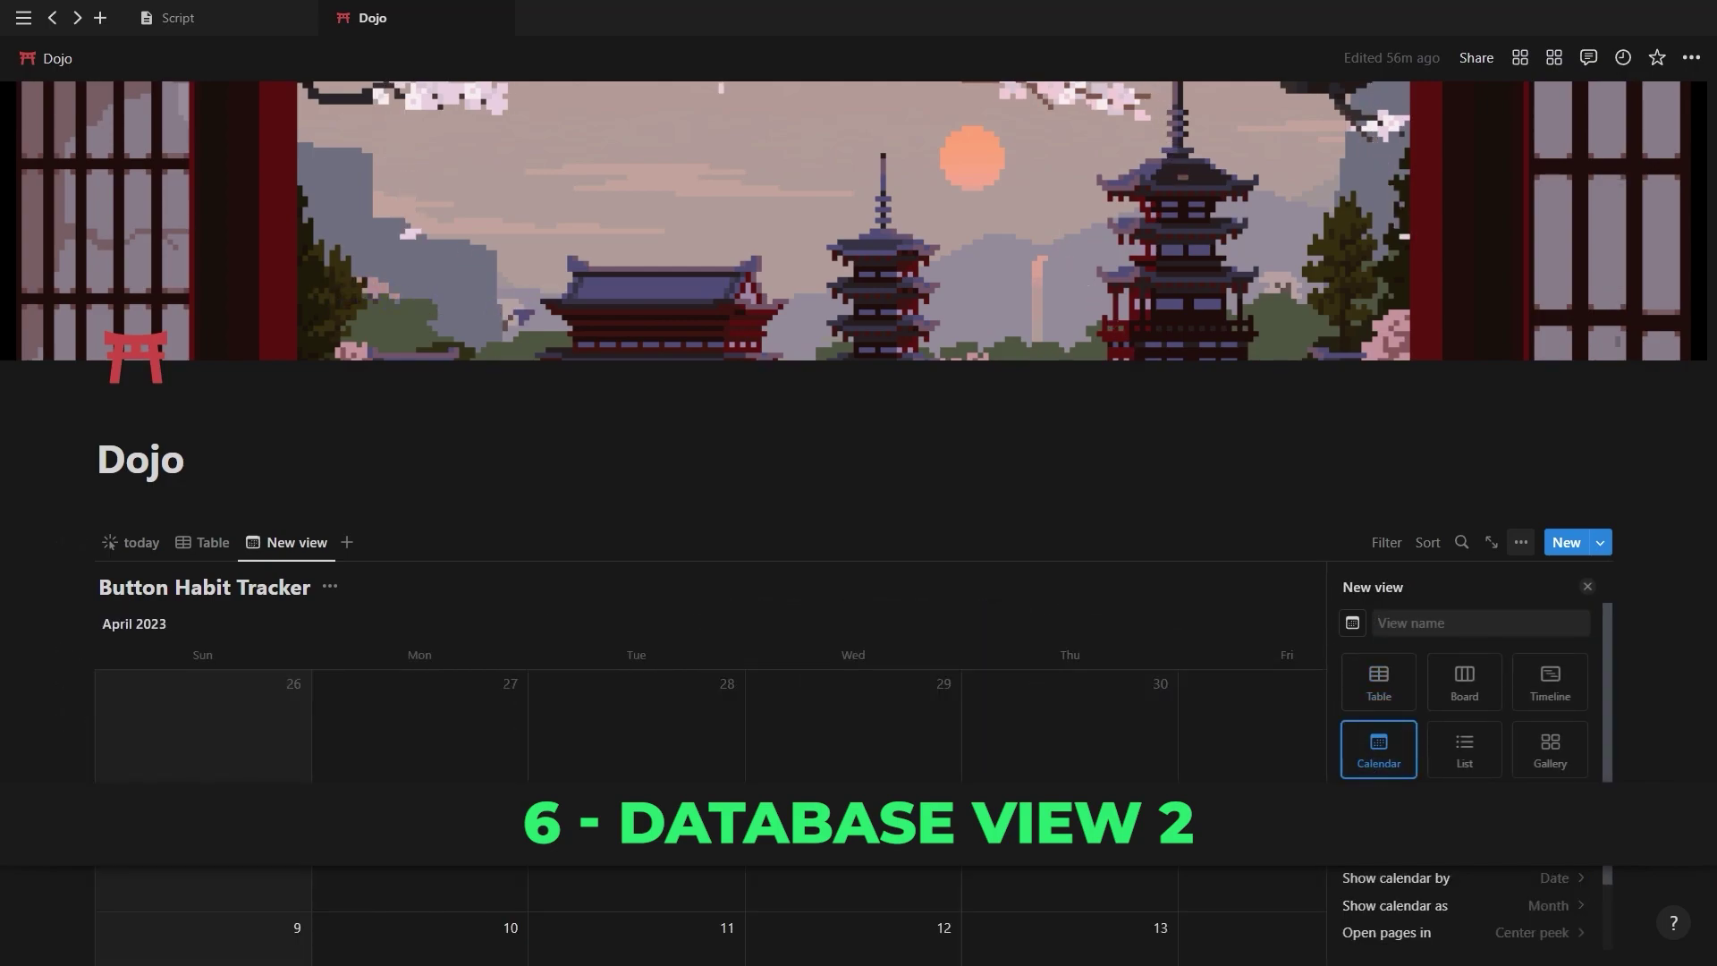
pyautogui.click(1429, 906)
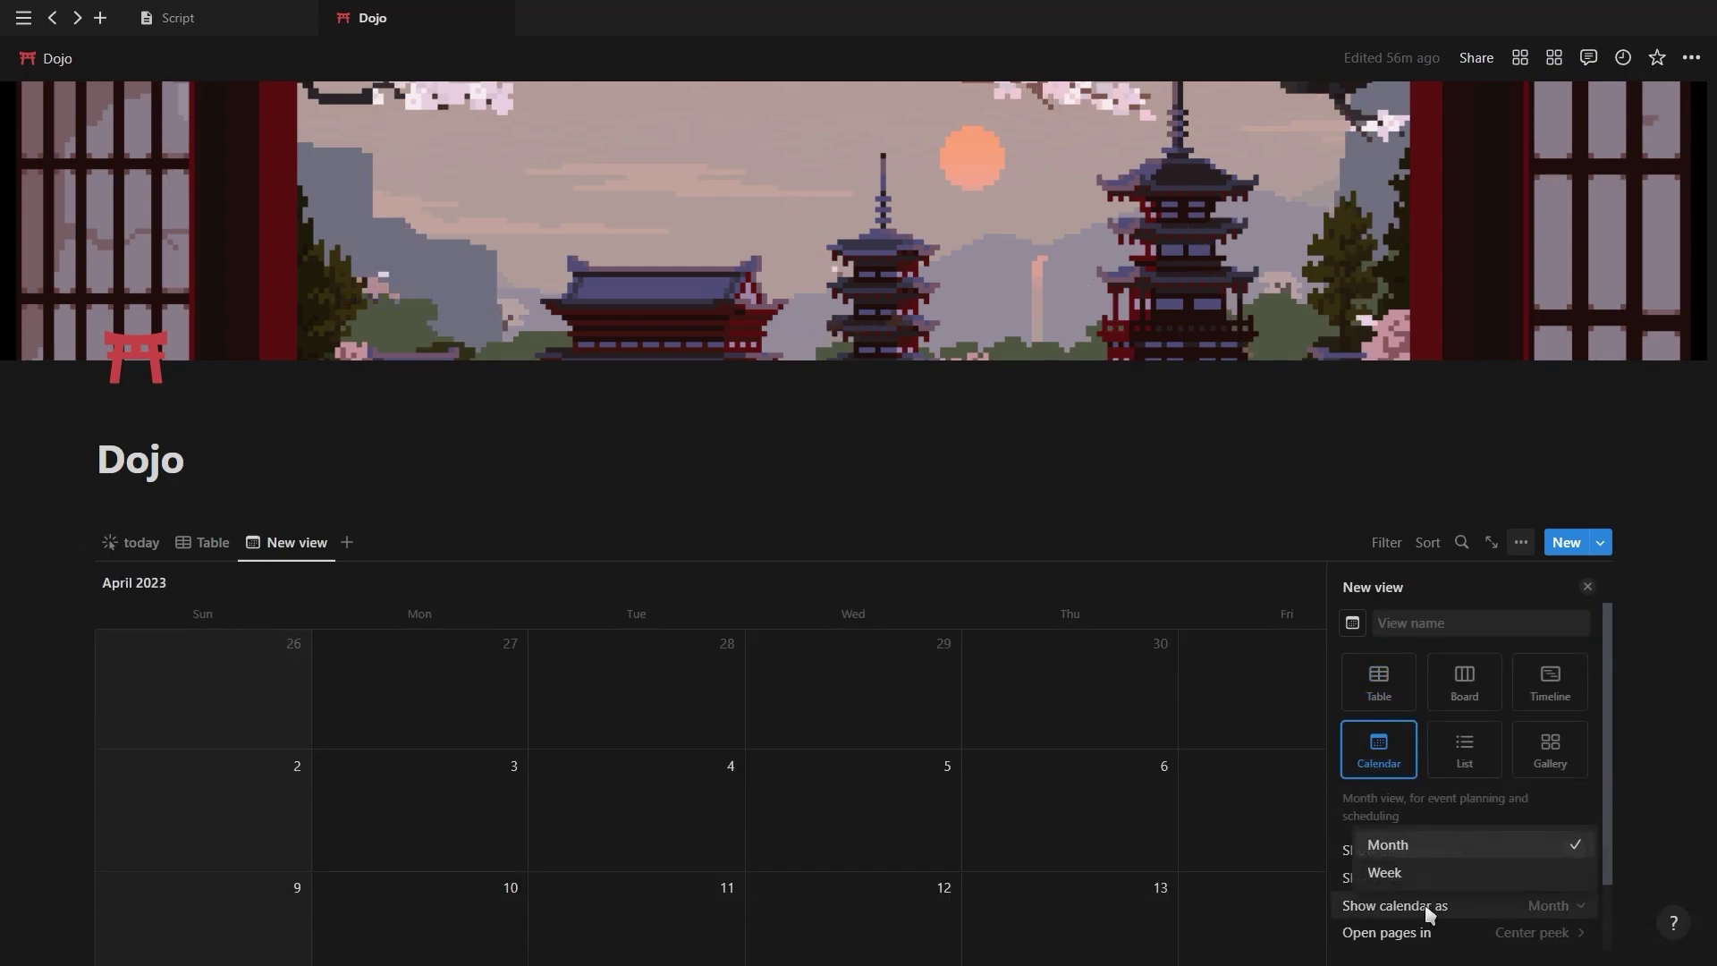
pyautogui.click(1411, 875)
pyautogui.click(1564, 592)
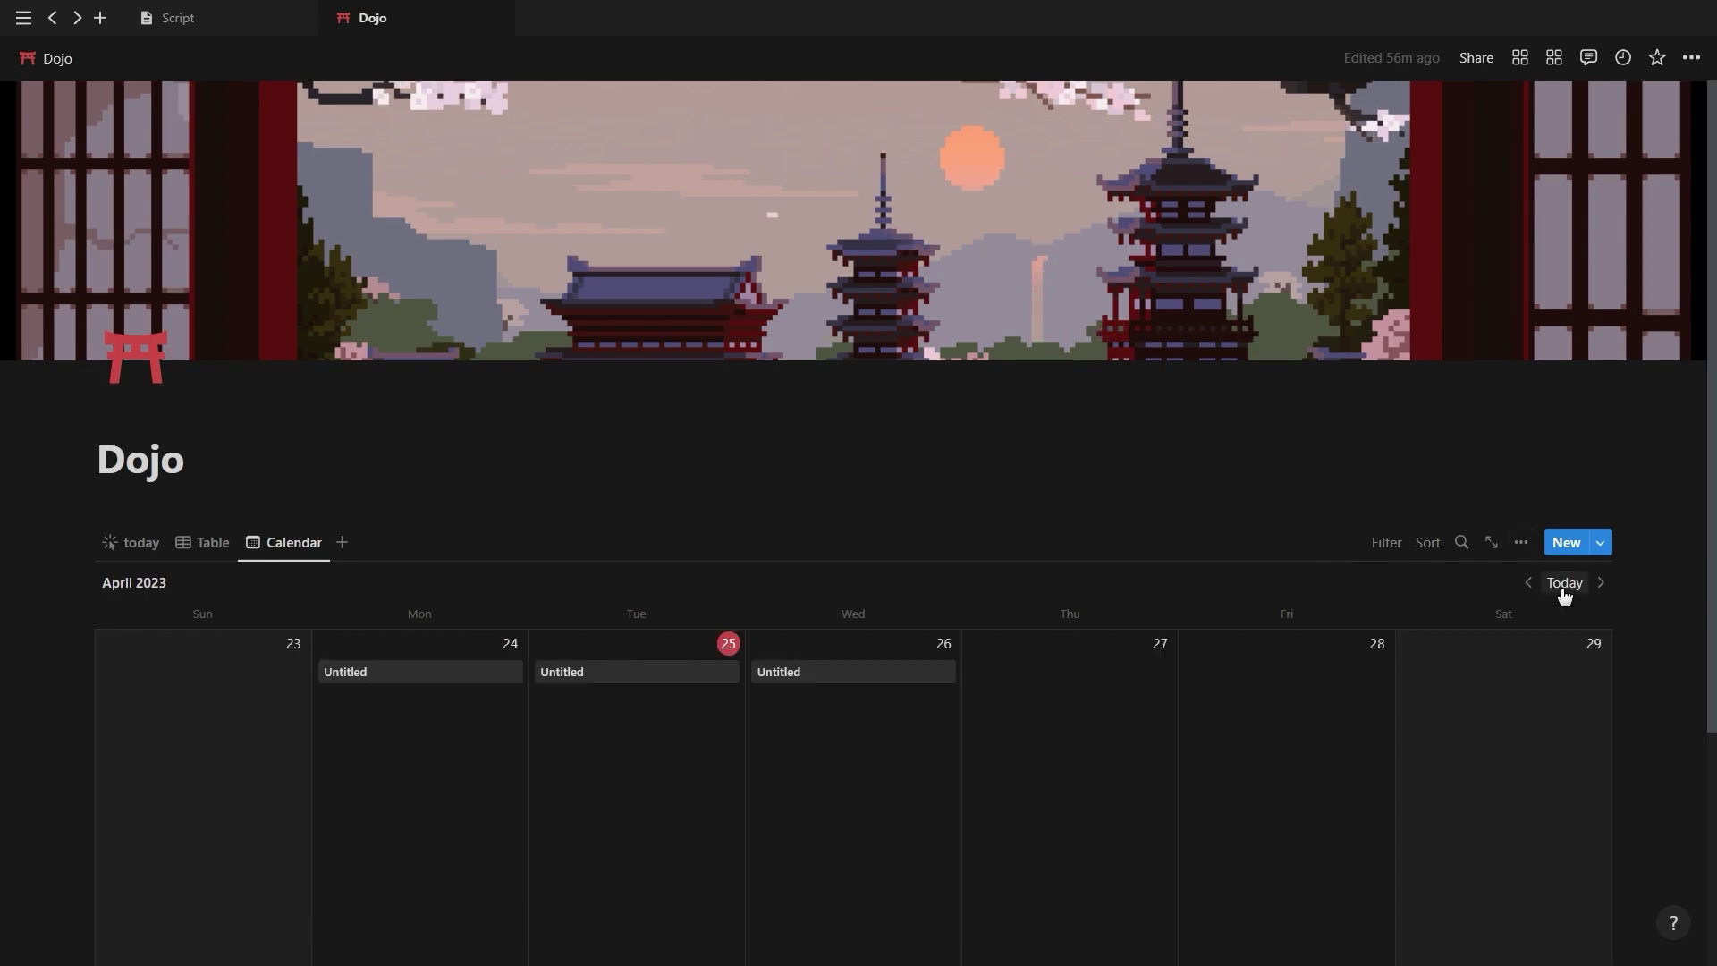
# - Show Meditate, Read, Workout and the completion progress on calendar entries
pyautogui.click(1521, 542)
pyautogui.click(1491, 705)
pyautogui.click(1555, 761)
pyautogui.click(1557, 857)
pyautogui.click(1557, 881)
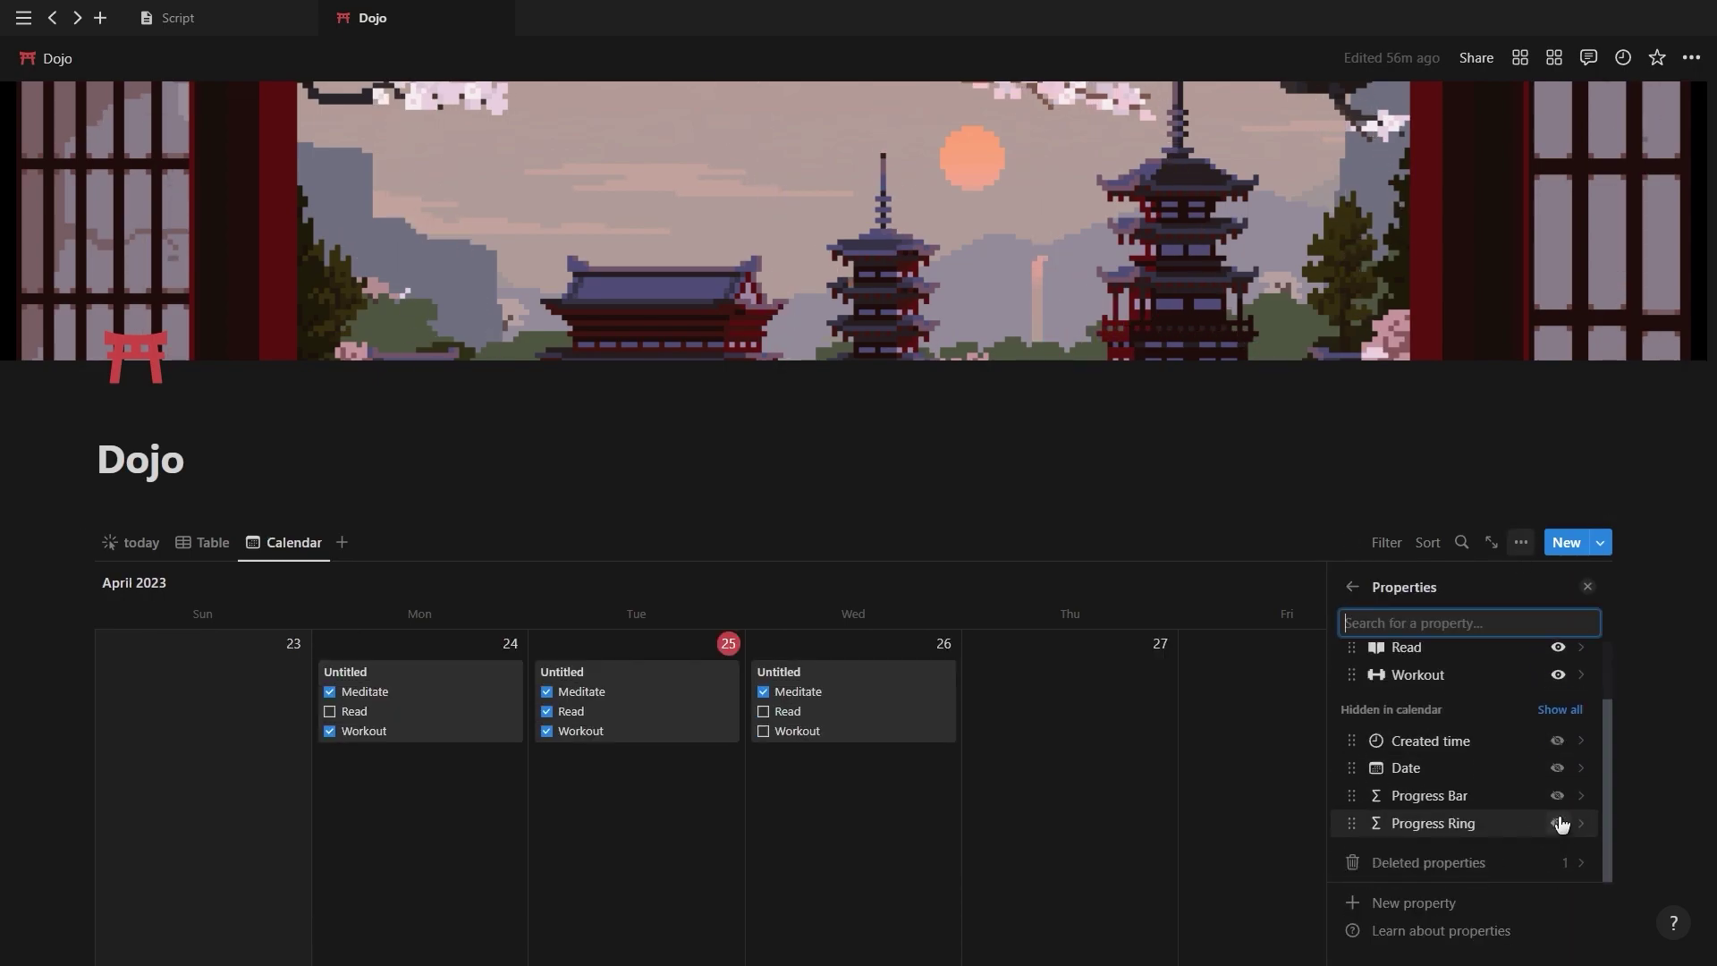
pyautogui.click(1557, 823)
pyautogui.click(1588, 587)
# - Rename the view to 'calendar' and give it a calendar icon
pyautogui.click(304, 555)
pyautogui.write('calendar')
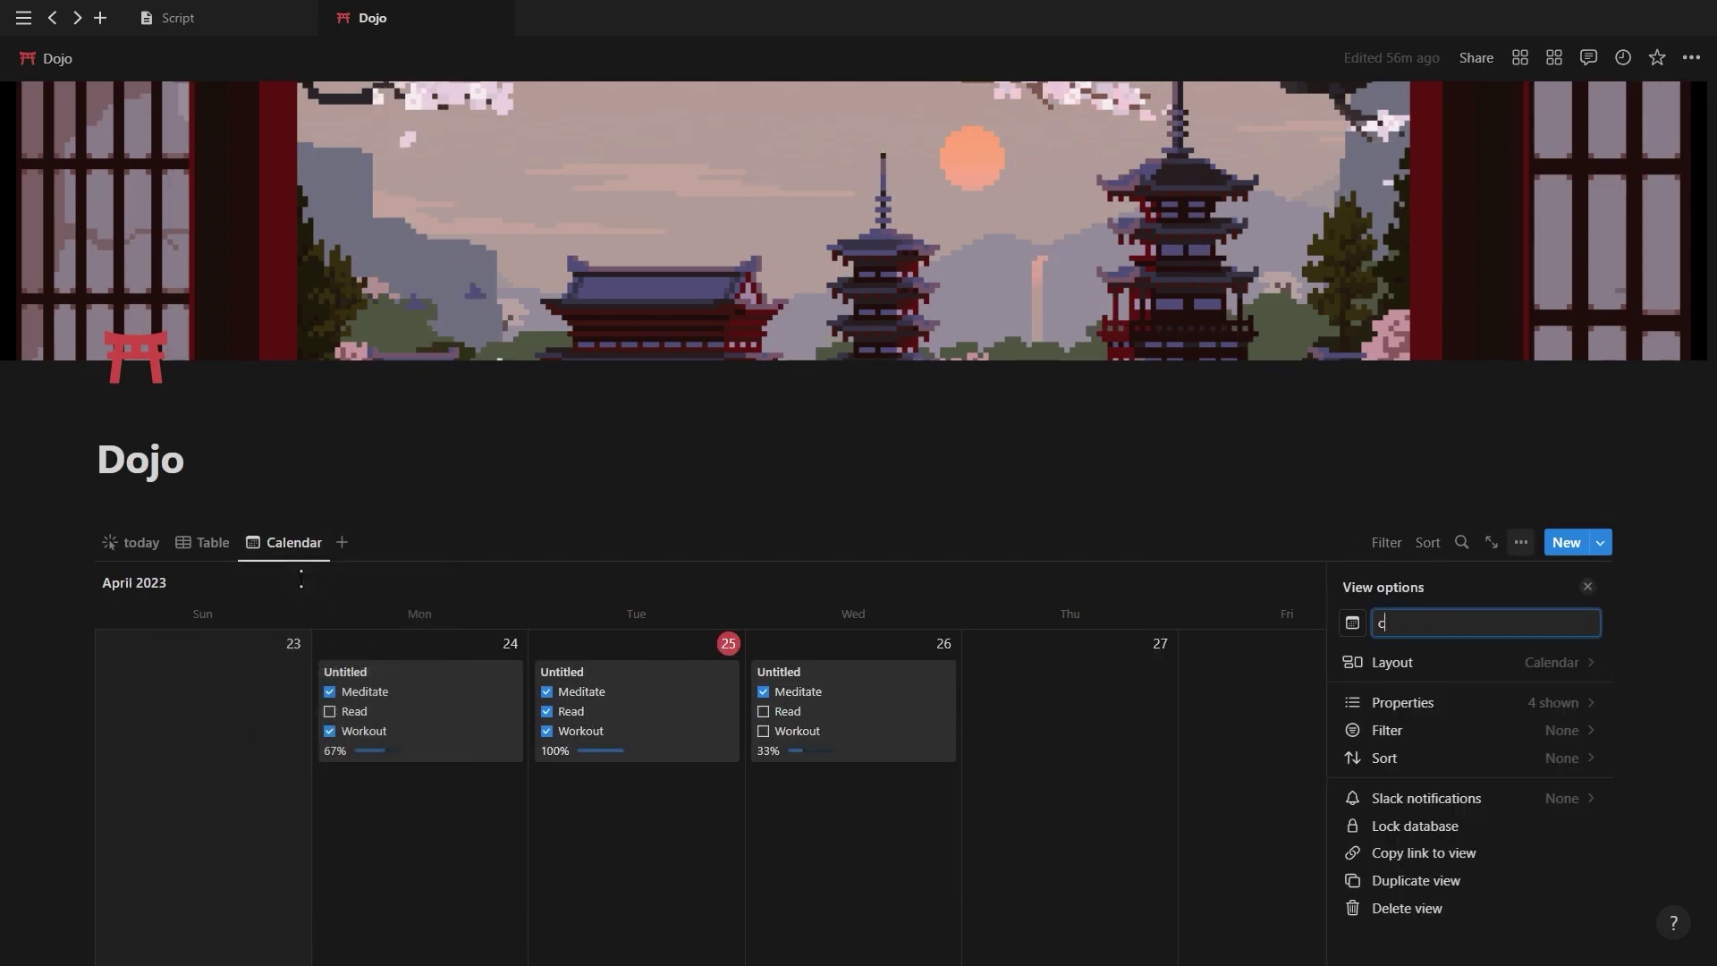
pyautogui.click(1353, 623)
pyautogui.write('cal')
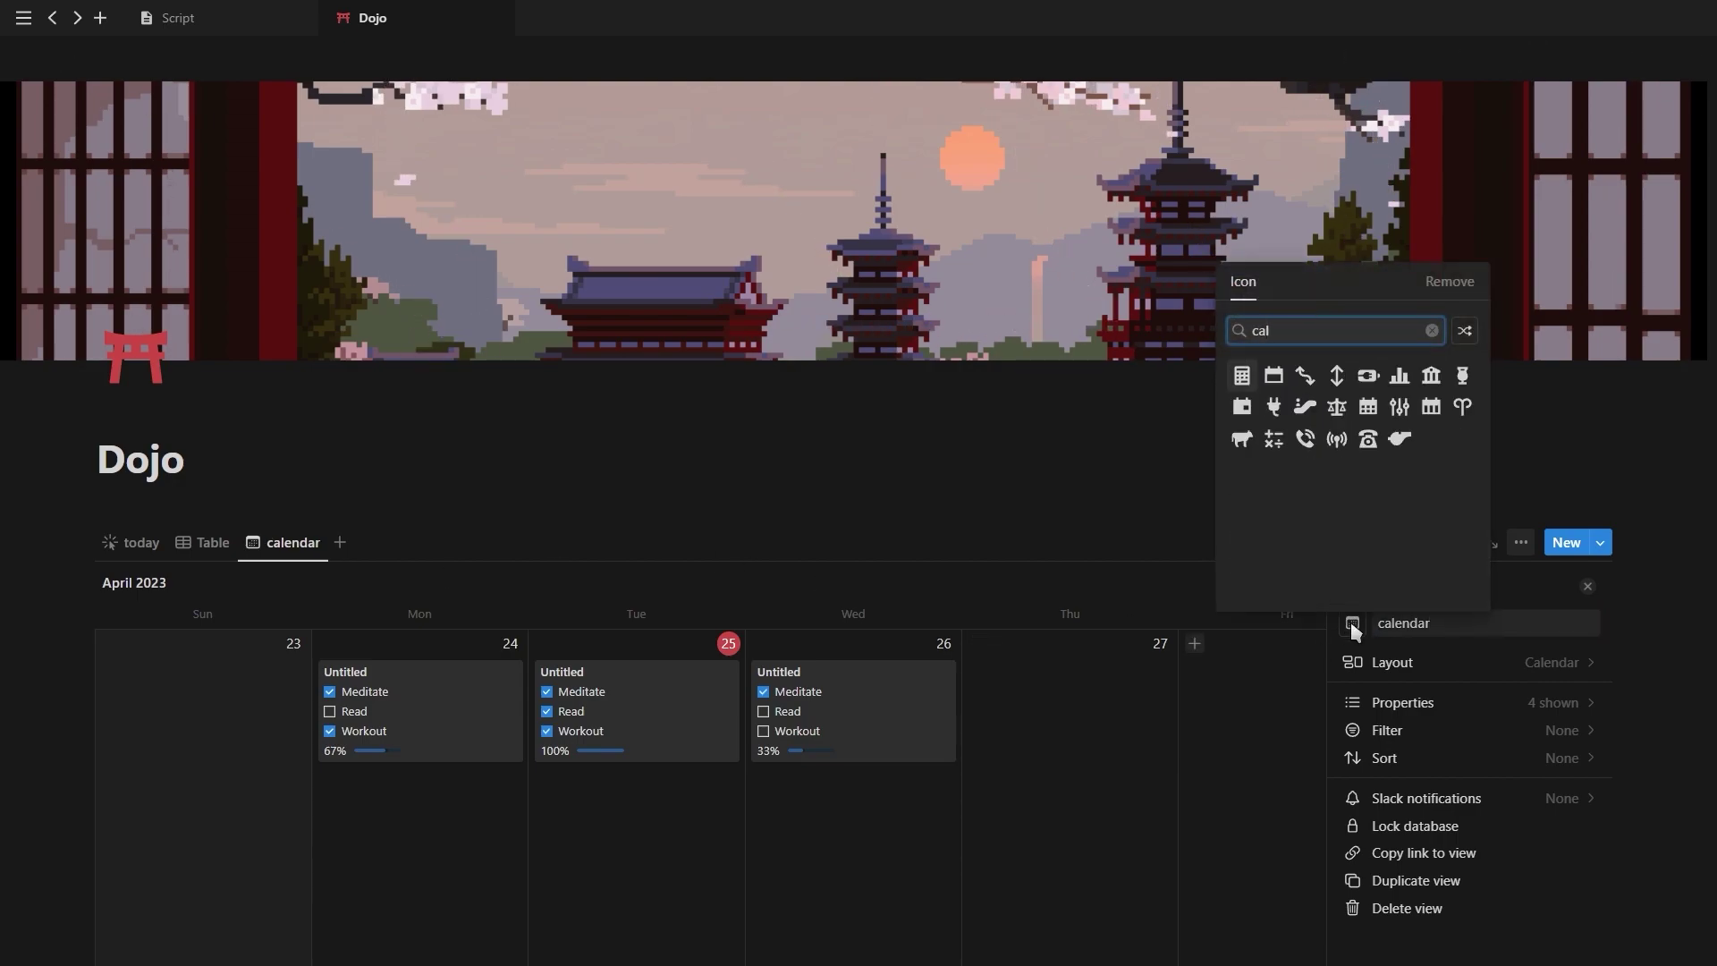
pyautogui.click(1243, 386)
pyautogui.click(1589, 587)
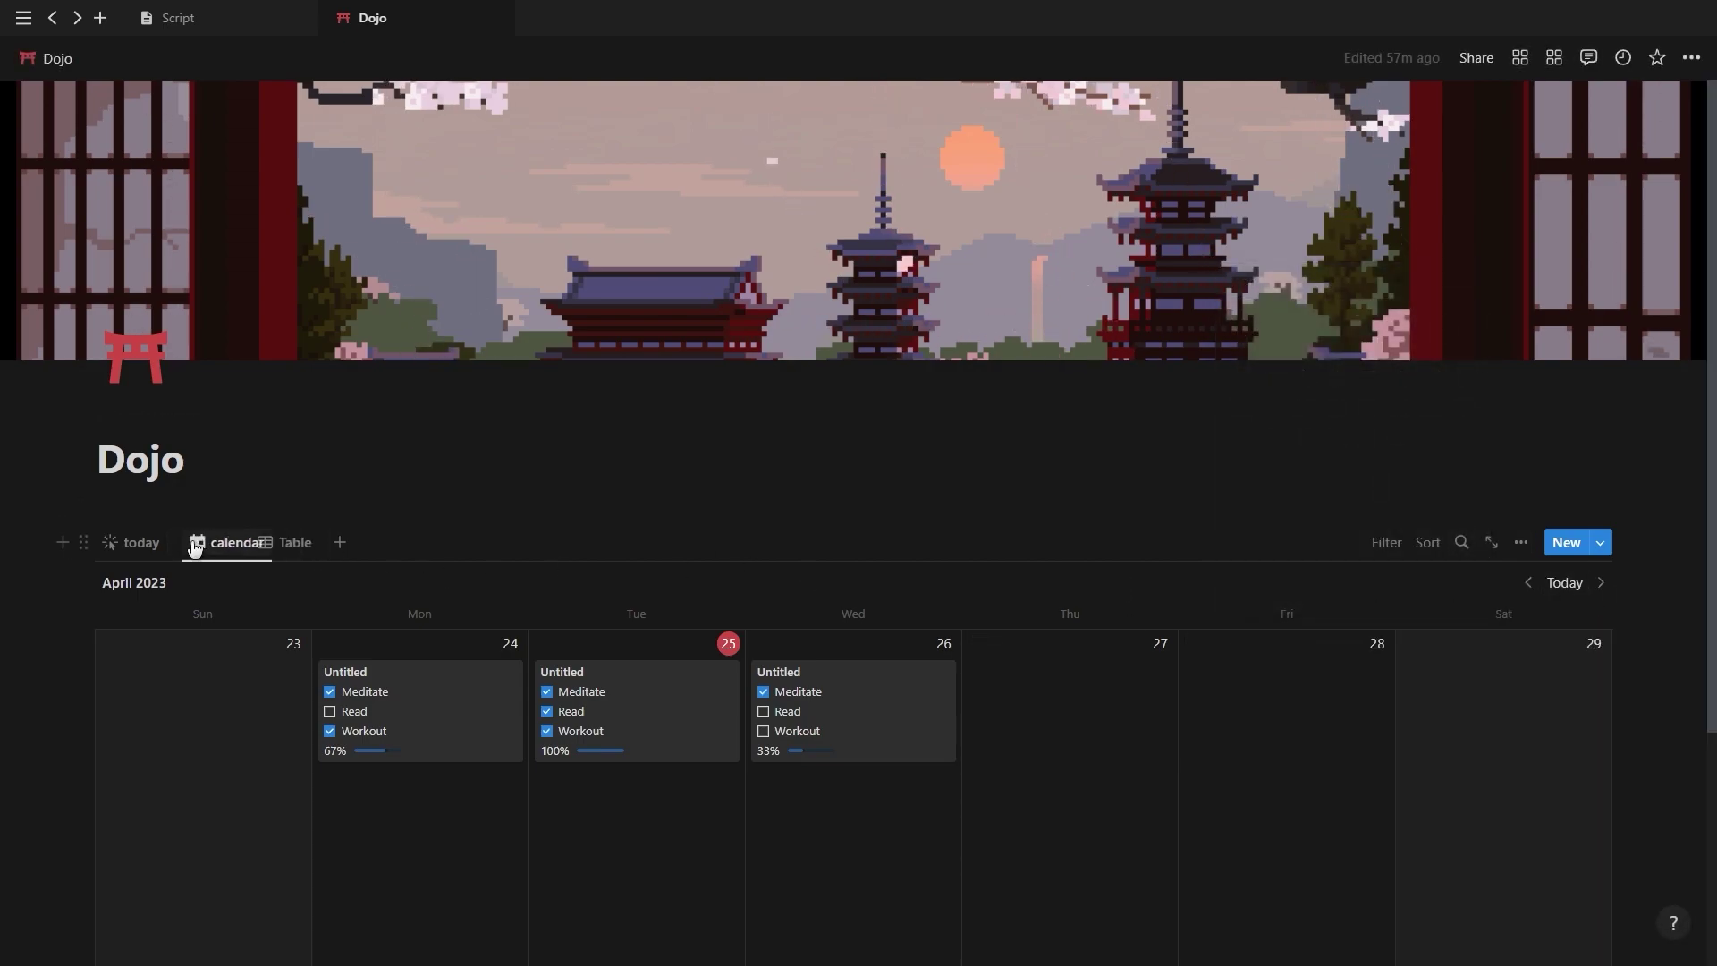
# - In the Table view, hide Progress Bar and Created time, and move Progress Ring far left
pyautogui.click(304, 543)
pyautogui.click(1520, 542)
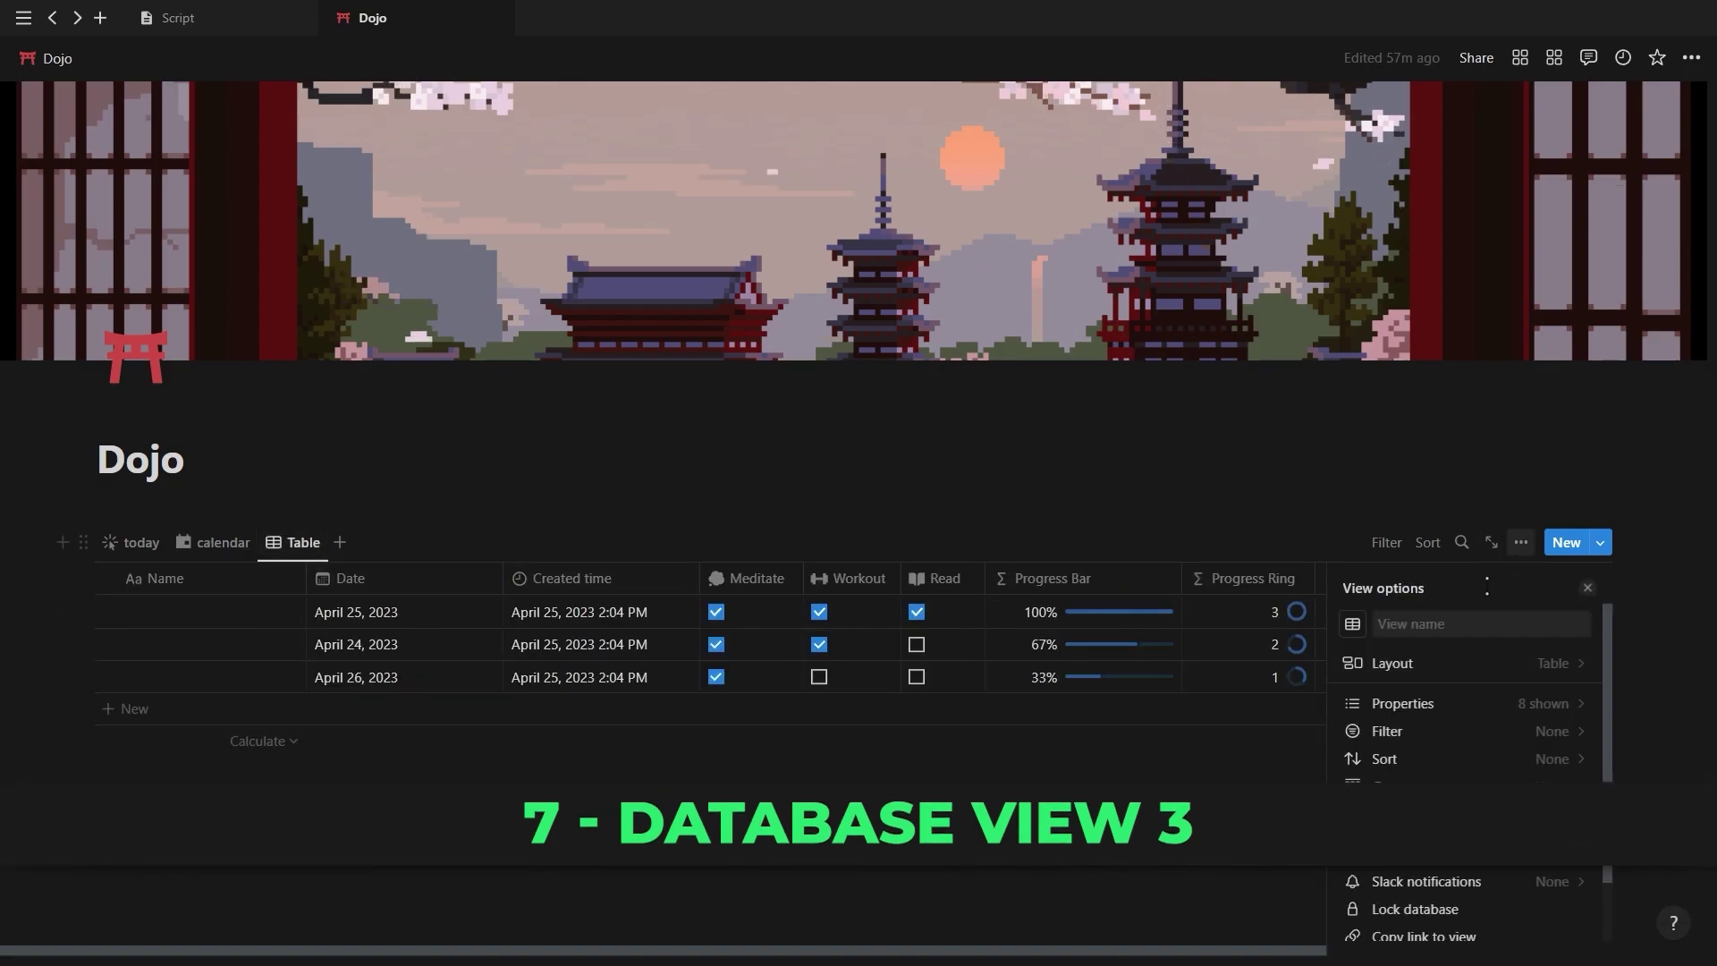
pyautogui.click(1467, 667)
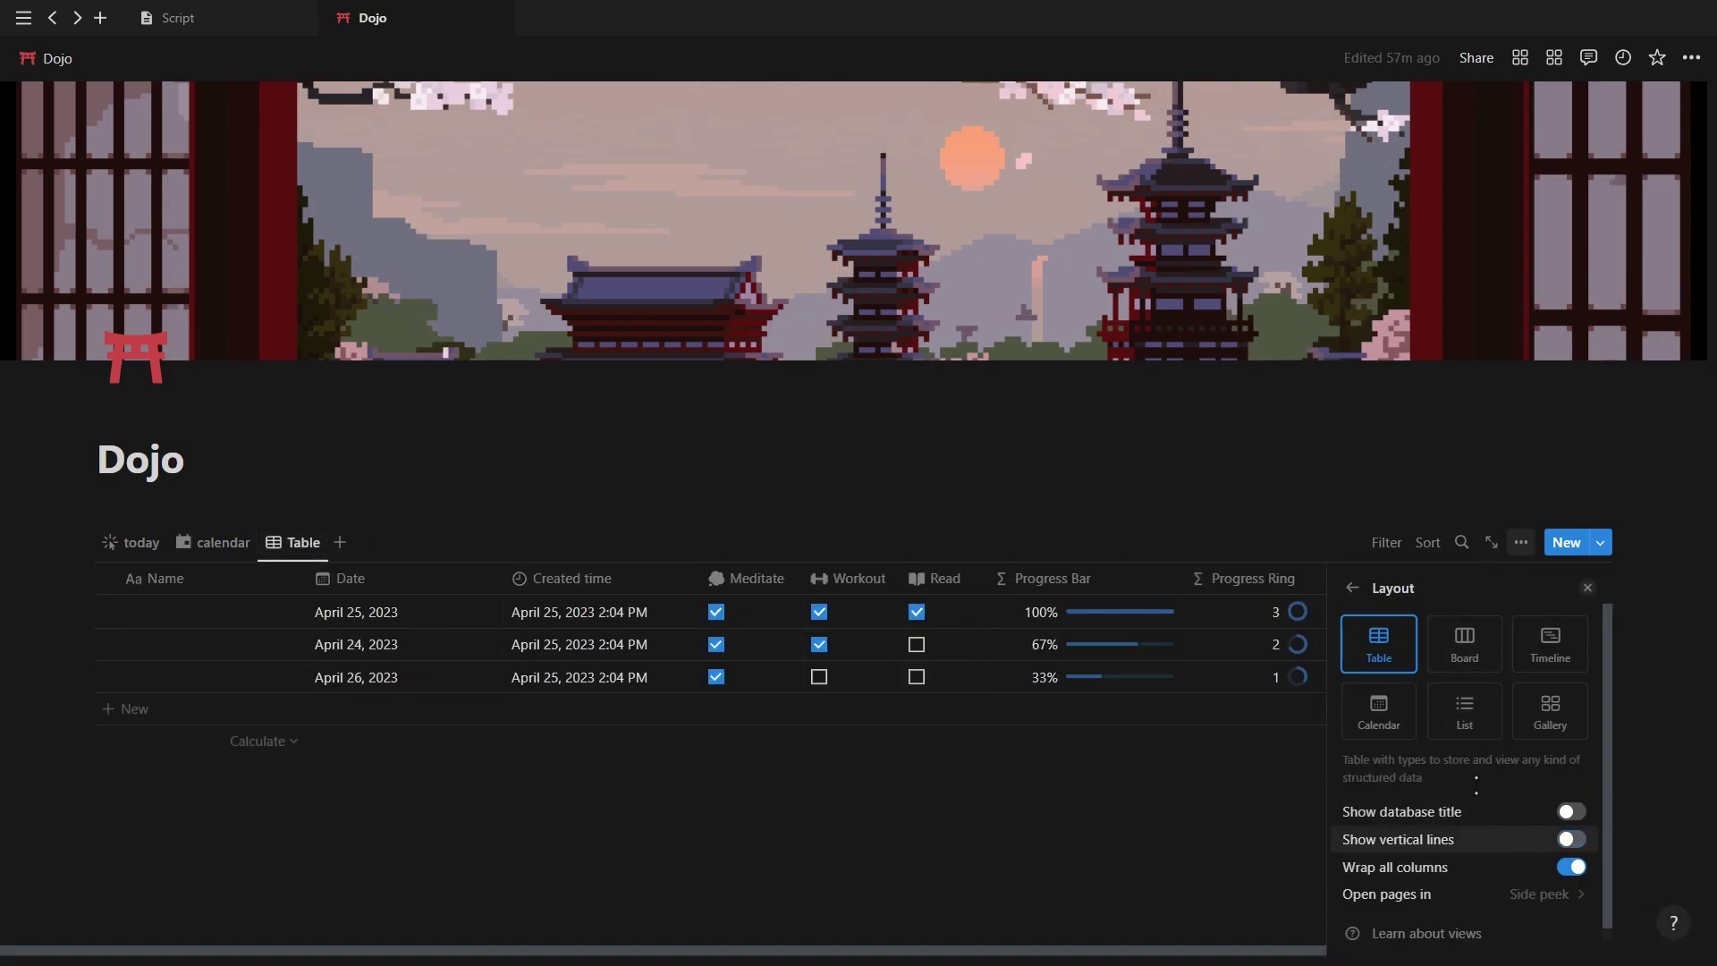
pyautogui.click(1353, 588)
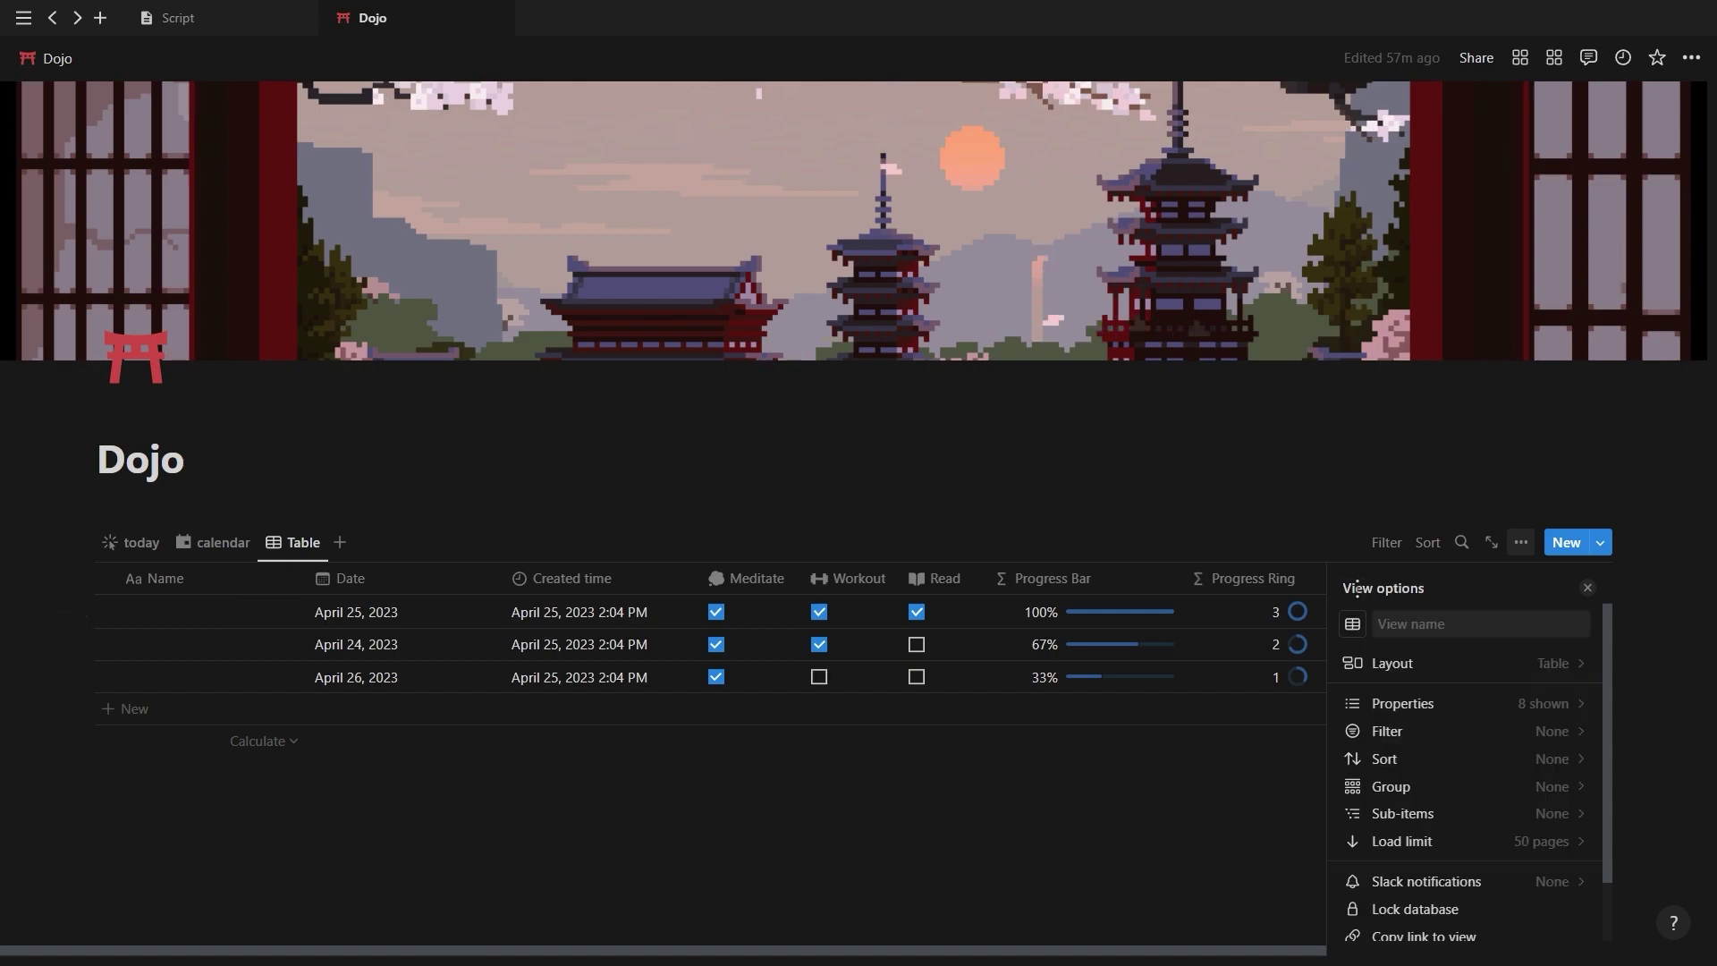
pyautogui.click(1440, 713)
pyautogui.scroll(-1, 1520, 769)
pyautogui.click(1556, 792)
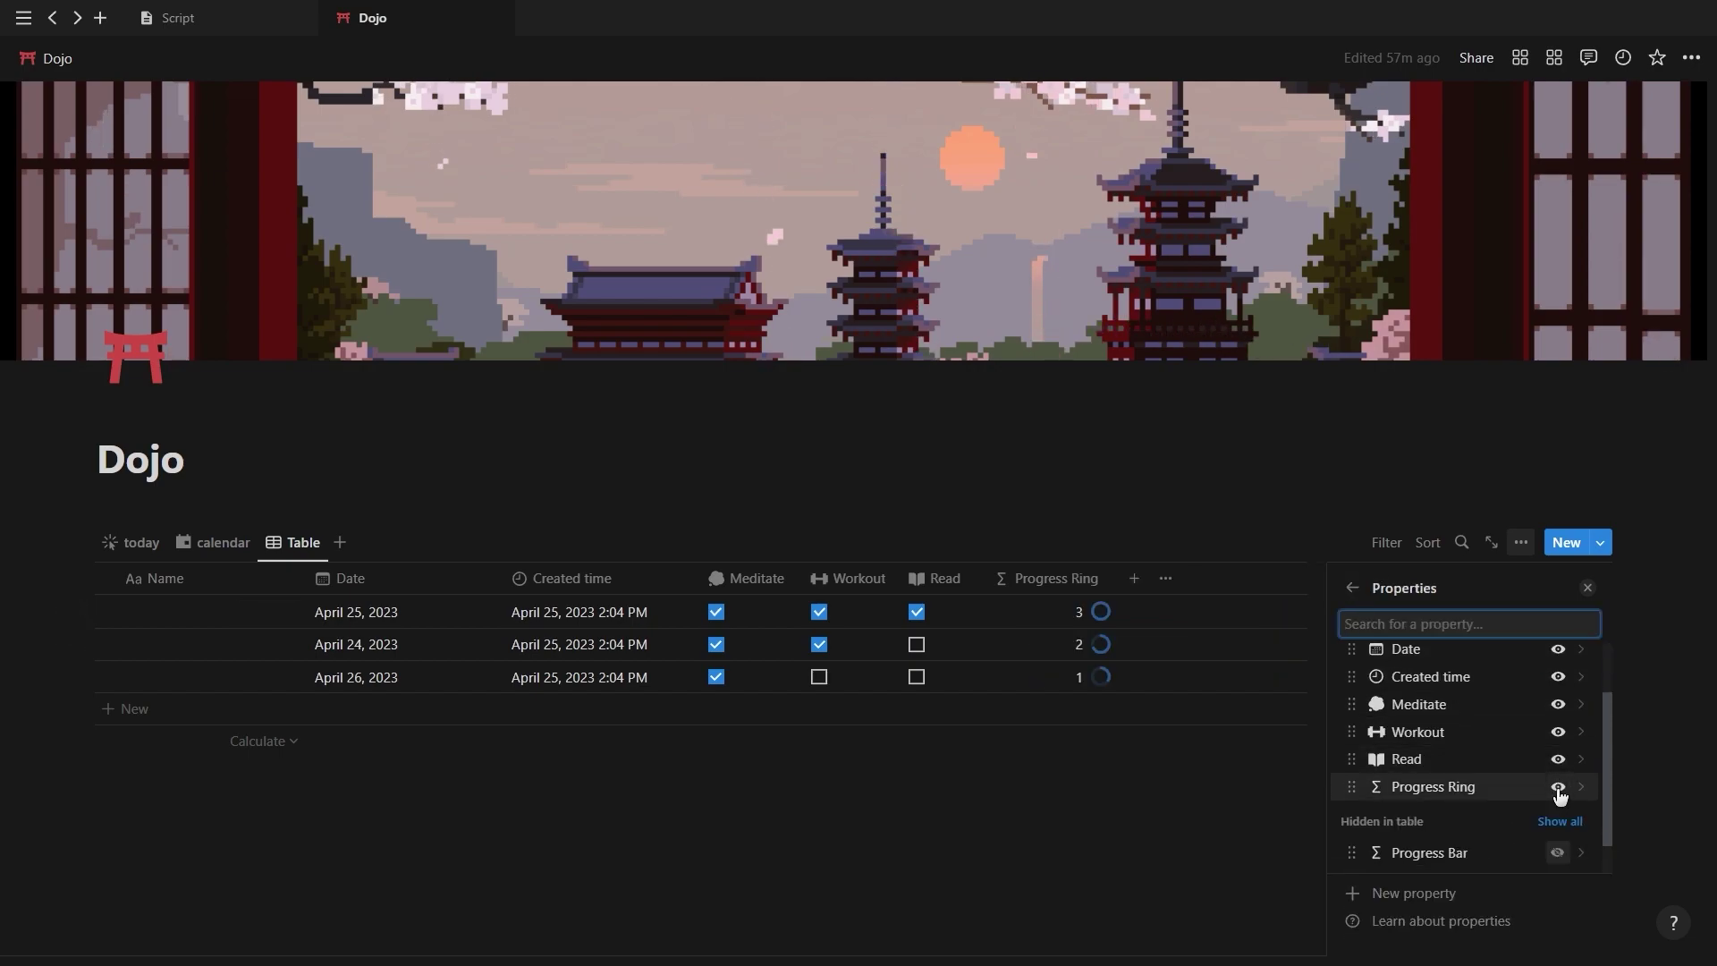
pyautogui.click(1558, 677)
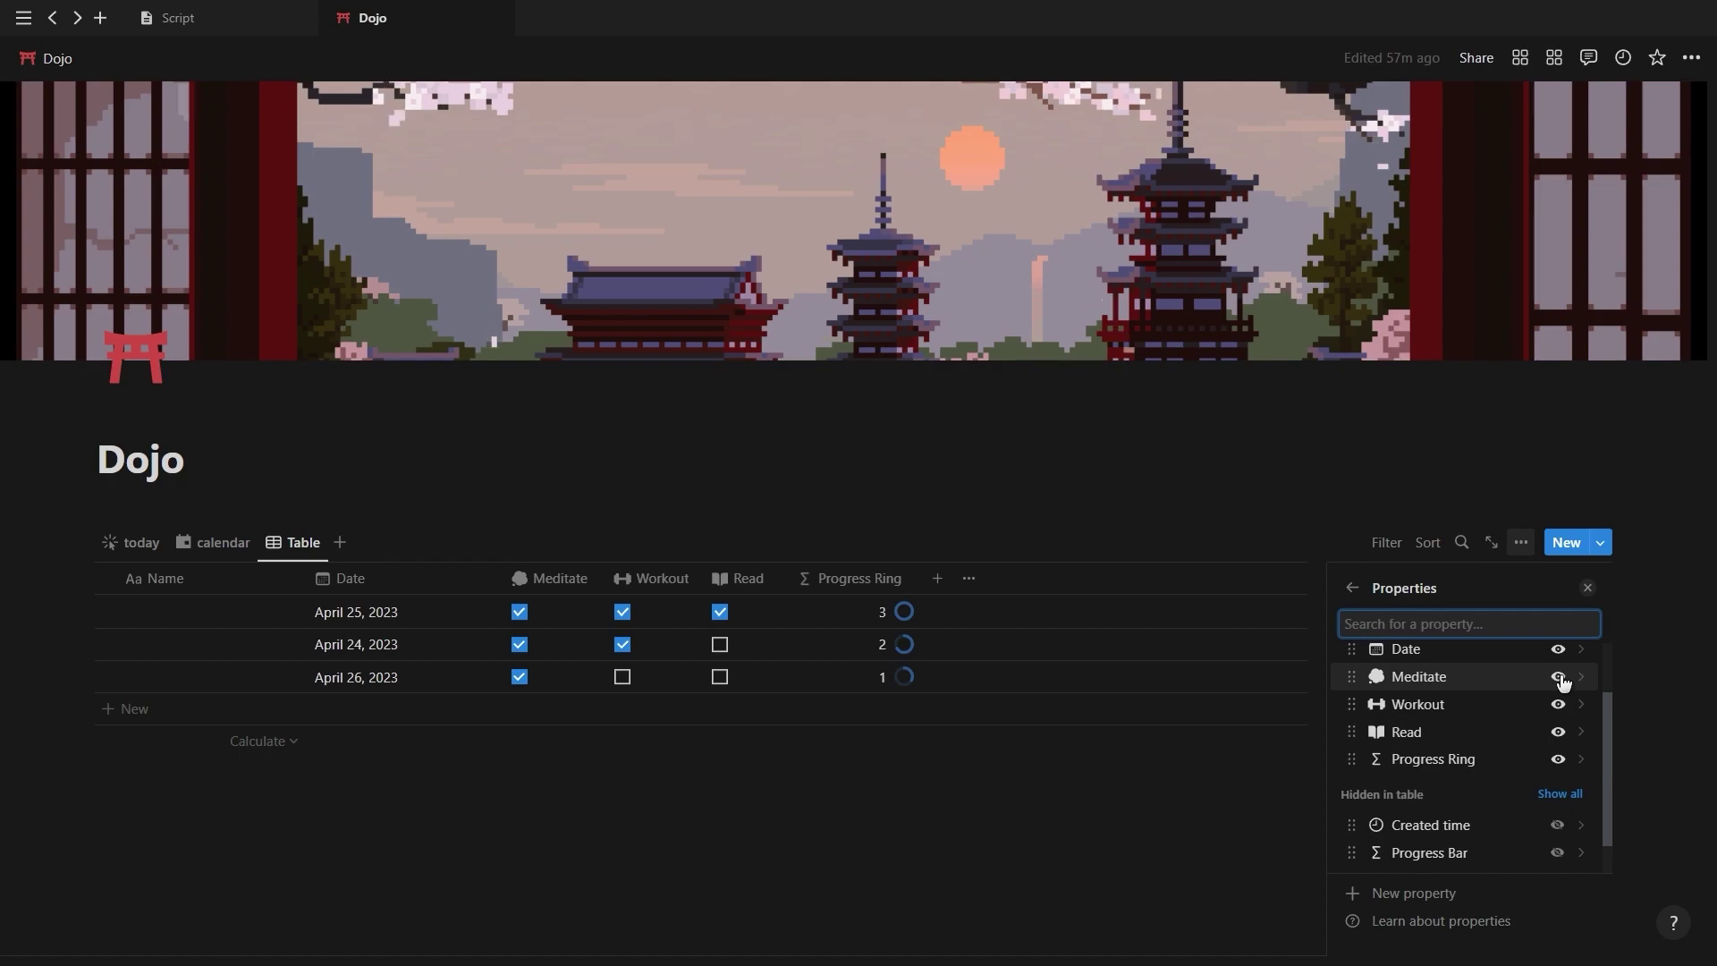
pyautogui.click(1588, 588)
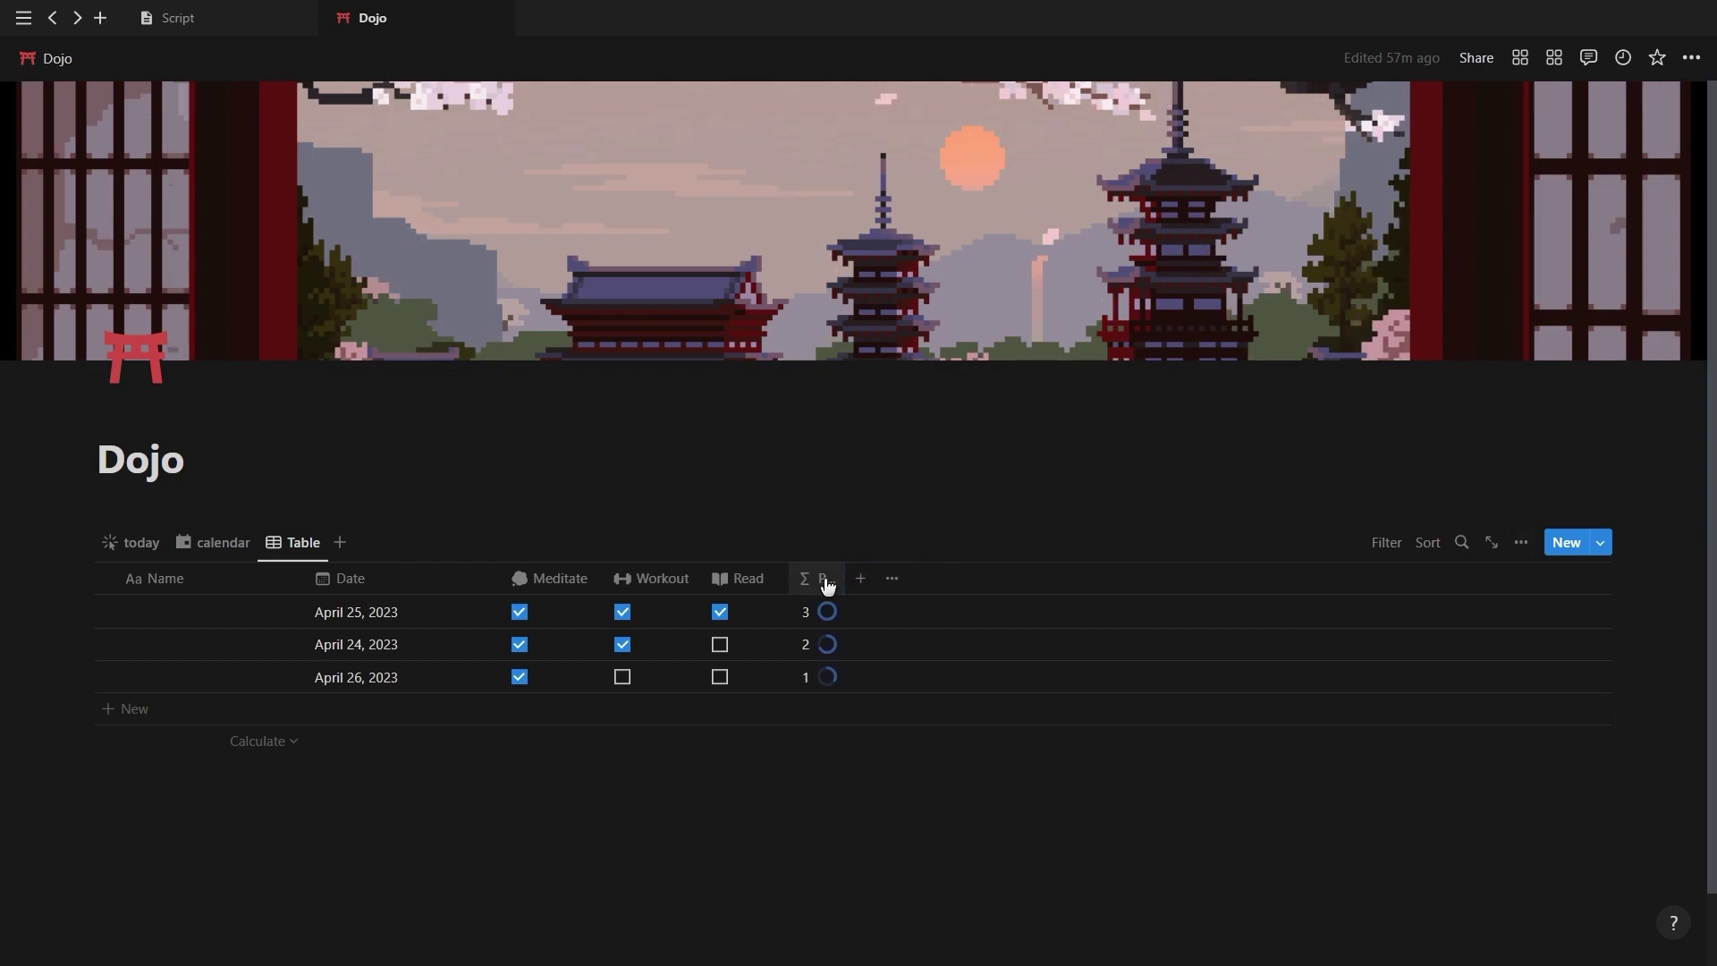
pyautogui.moveTo(827, 584); pyautogui.dragTo(171, 587)
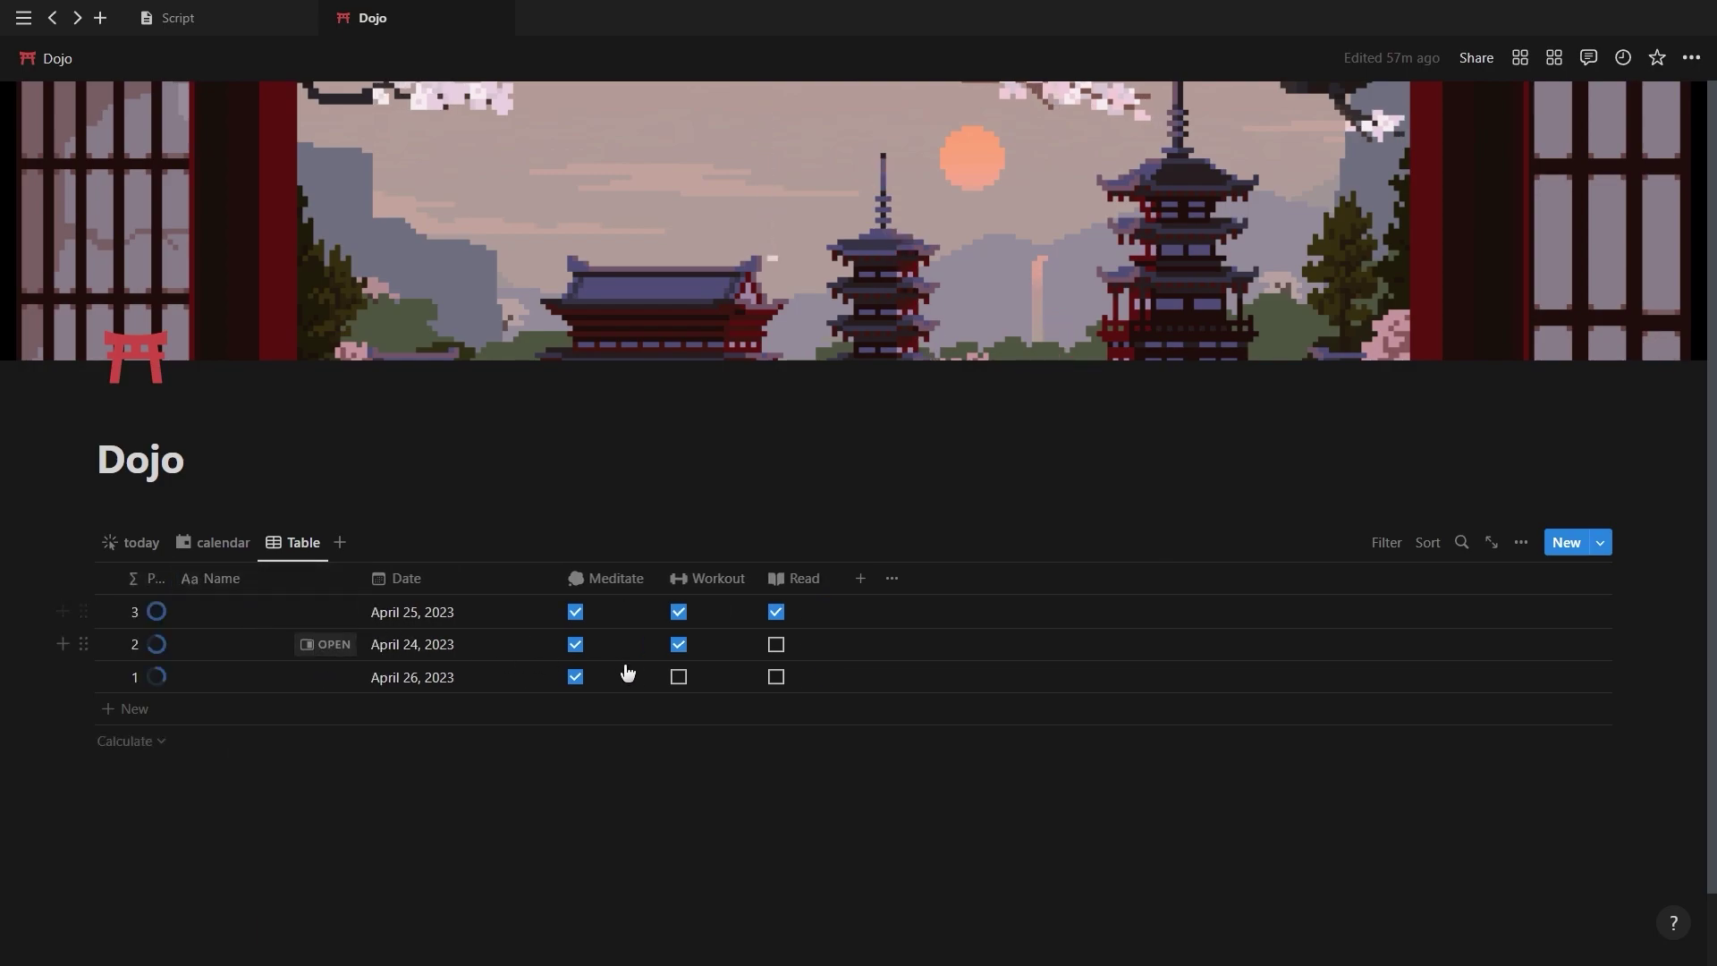
# - Group the table by Date by week, newest first, with empty groups hidden
pyautogui.click(1521, 543)
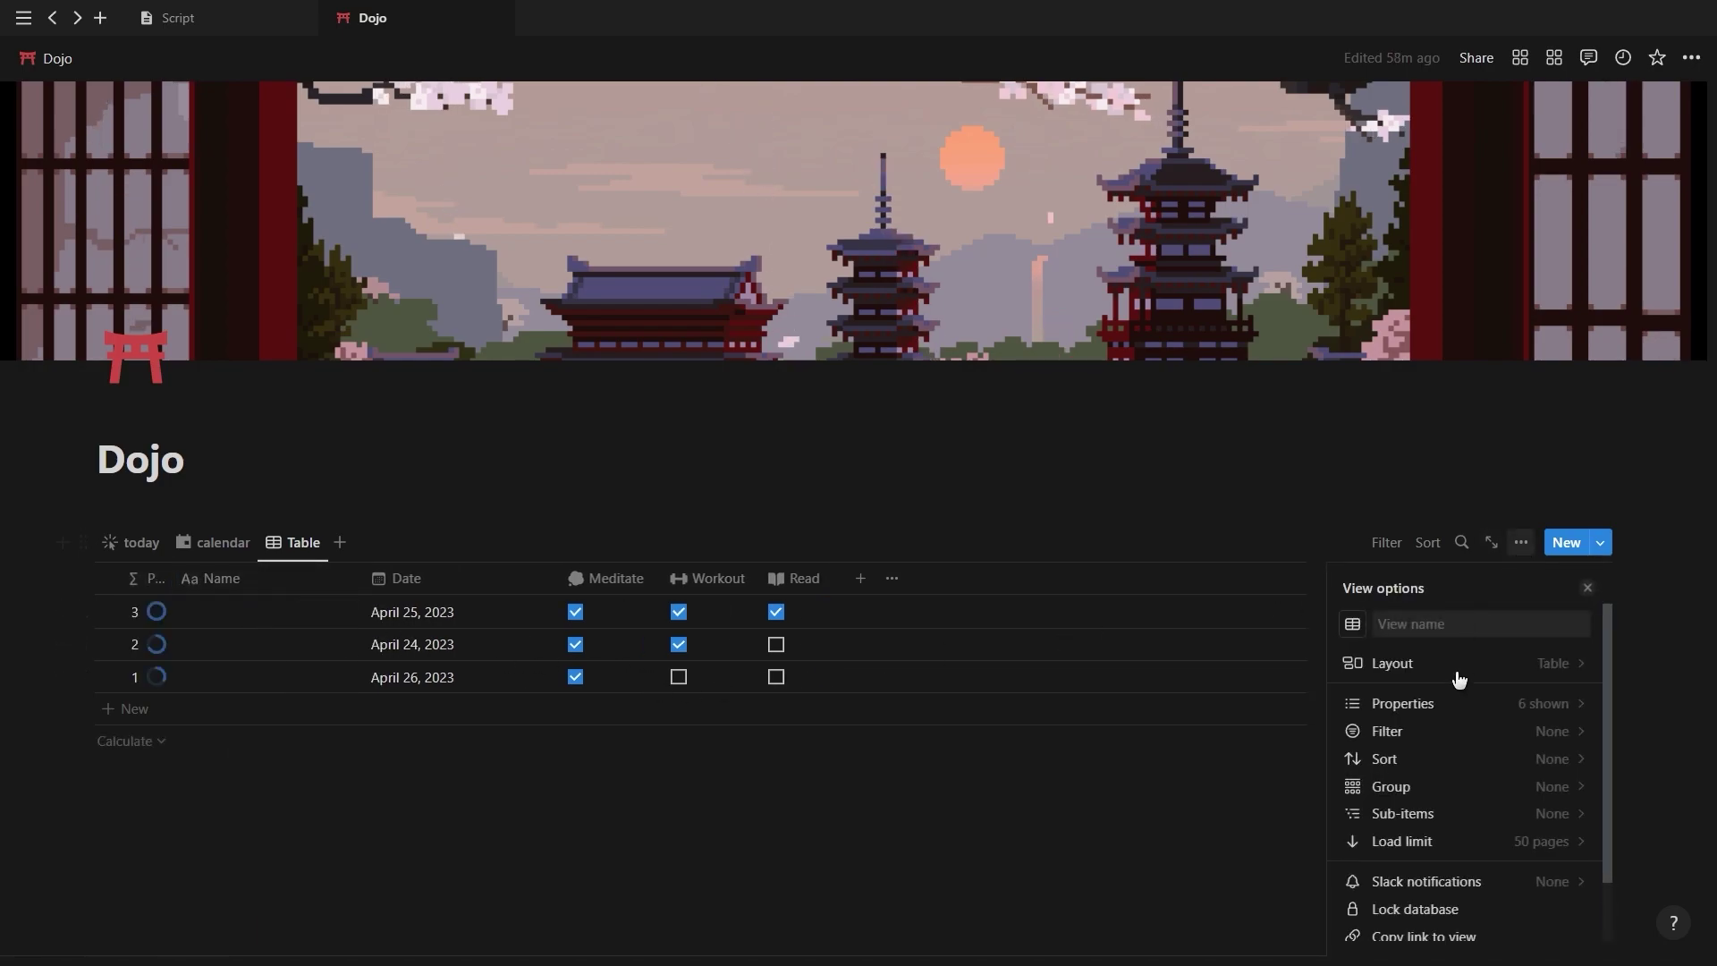
pyautogui.click(1439, 786)
pyautogui.click(1430, 748)
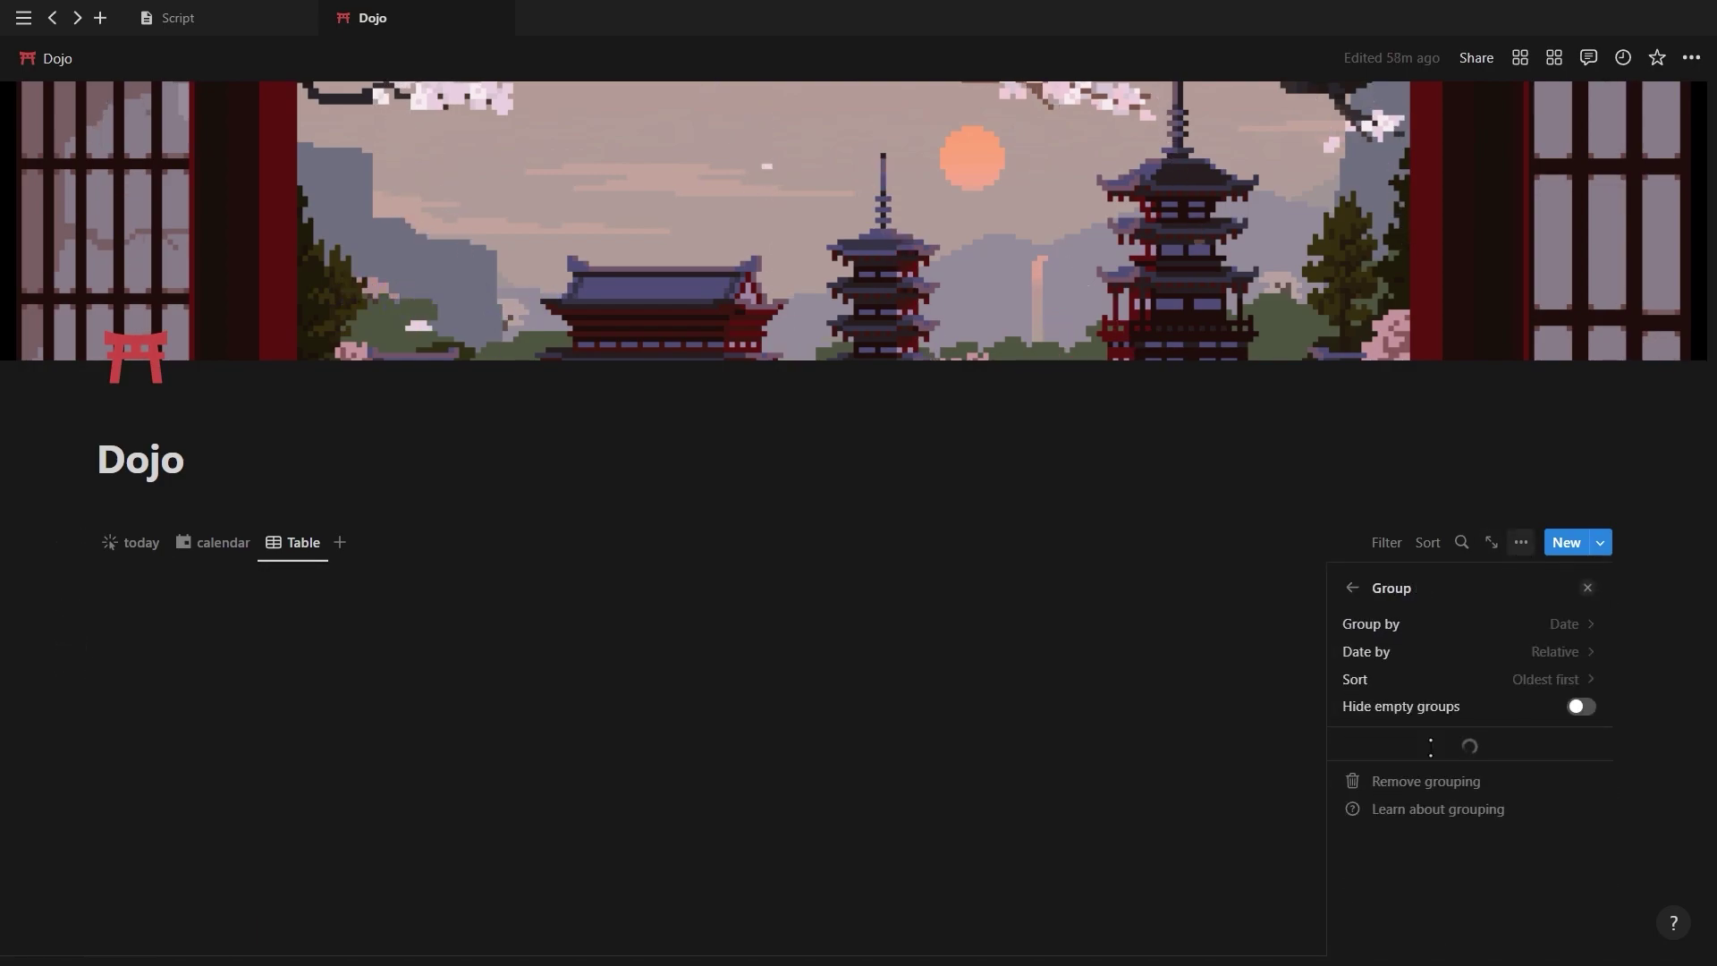
pyautogui.click(1478, 660)
pyautogui.click(1385, 741)
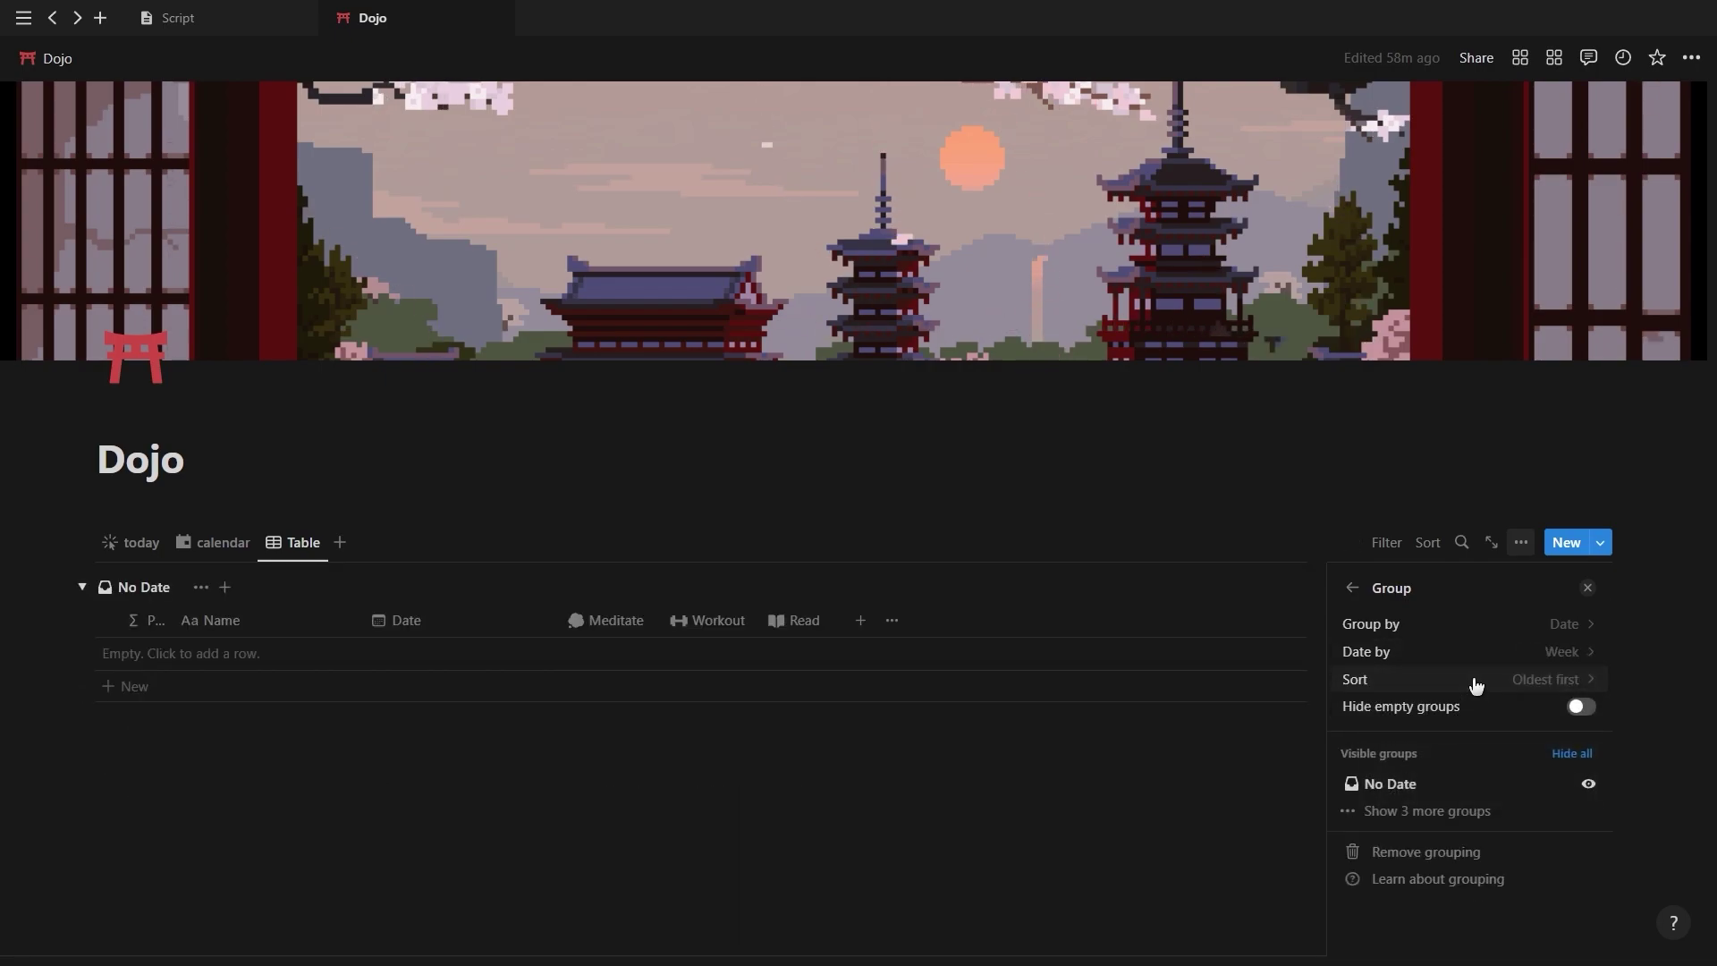
pyautogui.click(1476, 680)
pyautogui.click(1467, 740)
pyautogui.click(1489, 709)
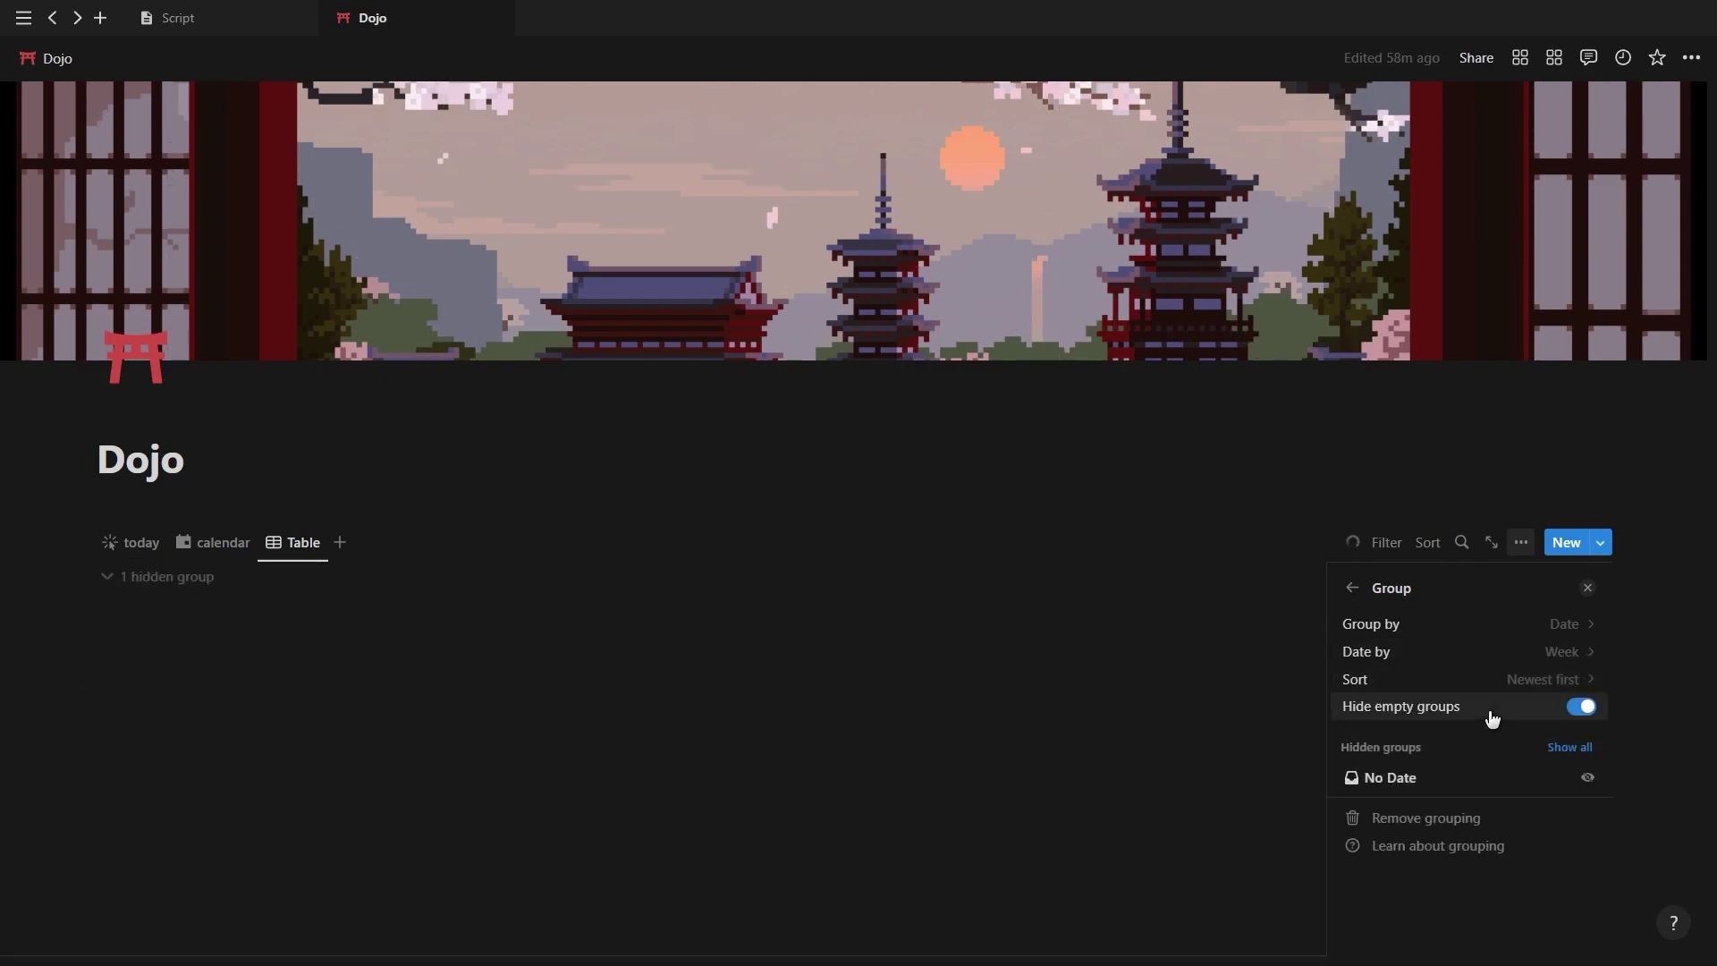
pyautogui.click(1588, 588)
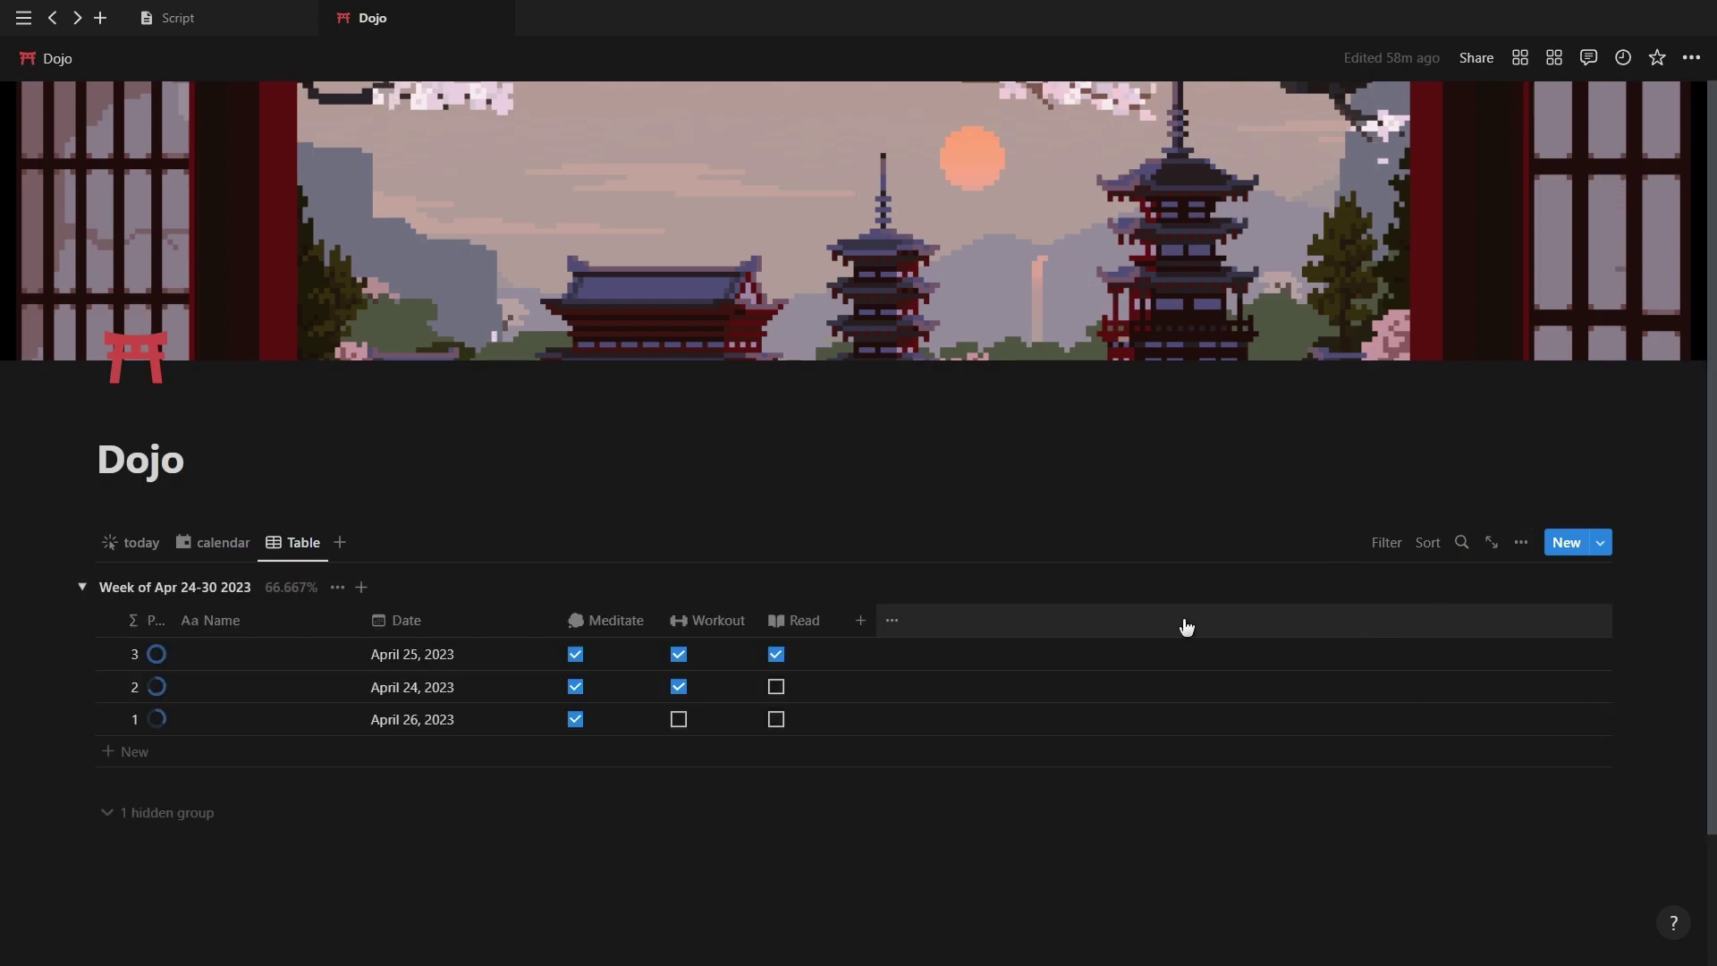
# - Show Percent checked under Meditate, Workout and Read, then collapse the week group
pyautogui.moveTo(583, 796)
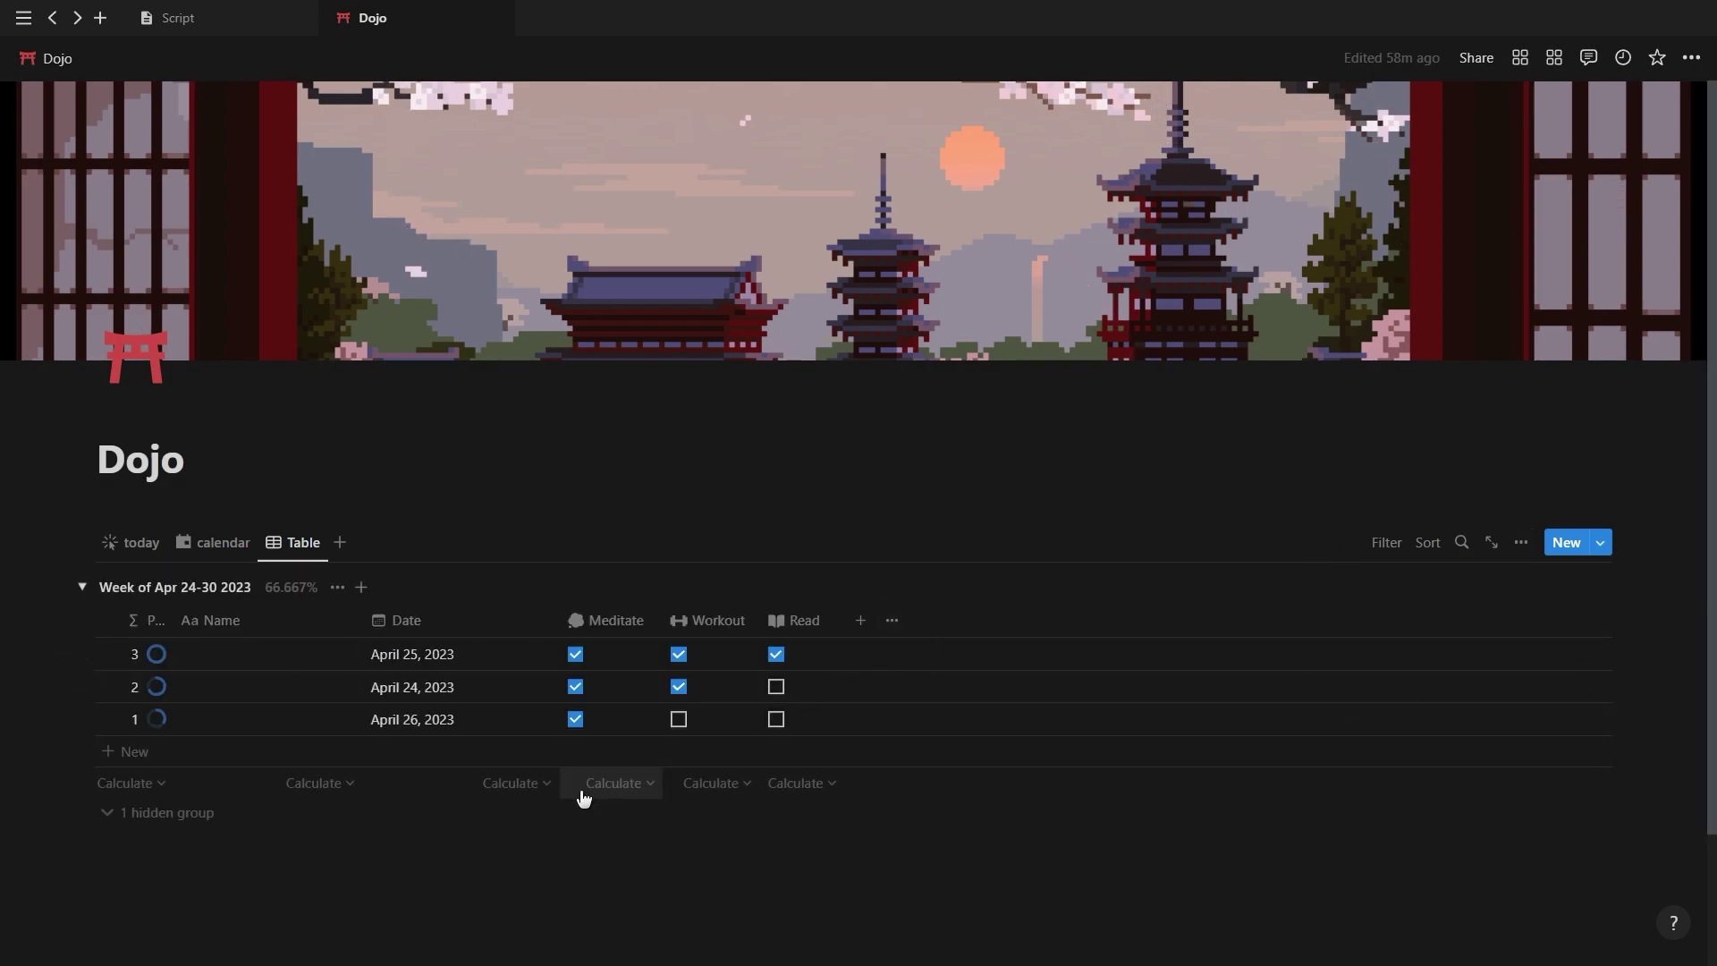
pyautogui.click(583, 797)
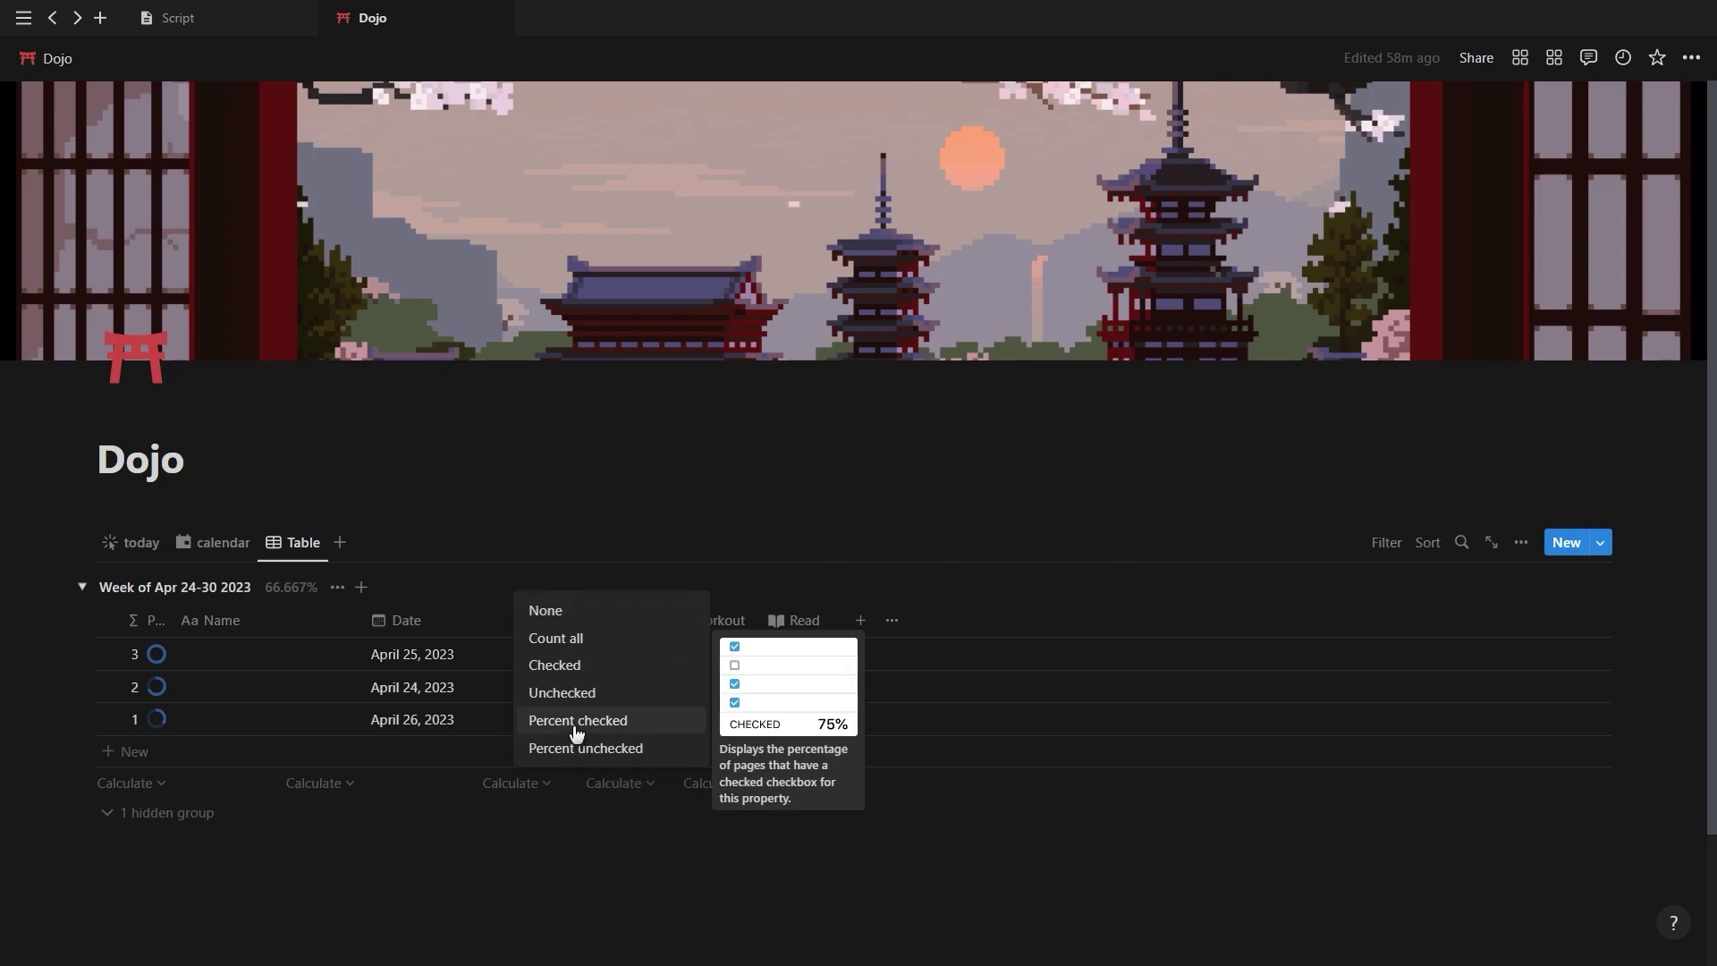
pyautogui.click(720, 784)
pyautogui.click(721, 784)
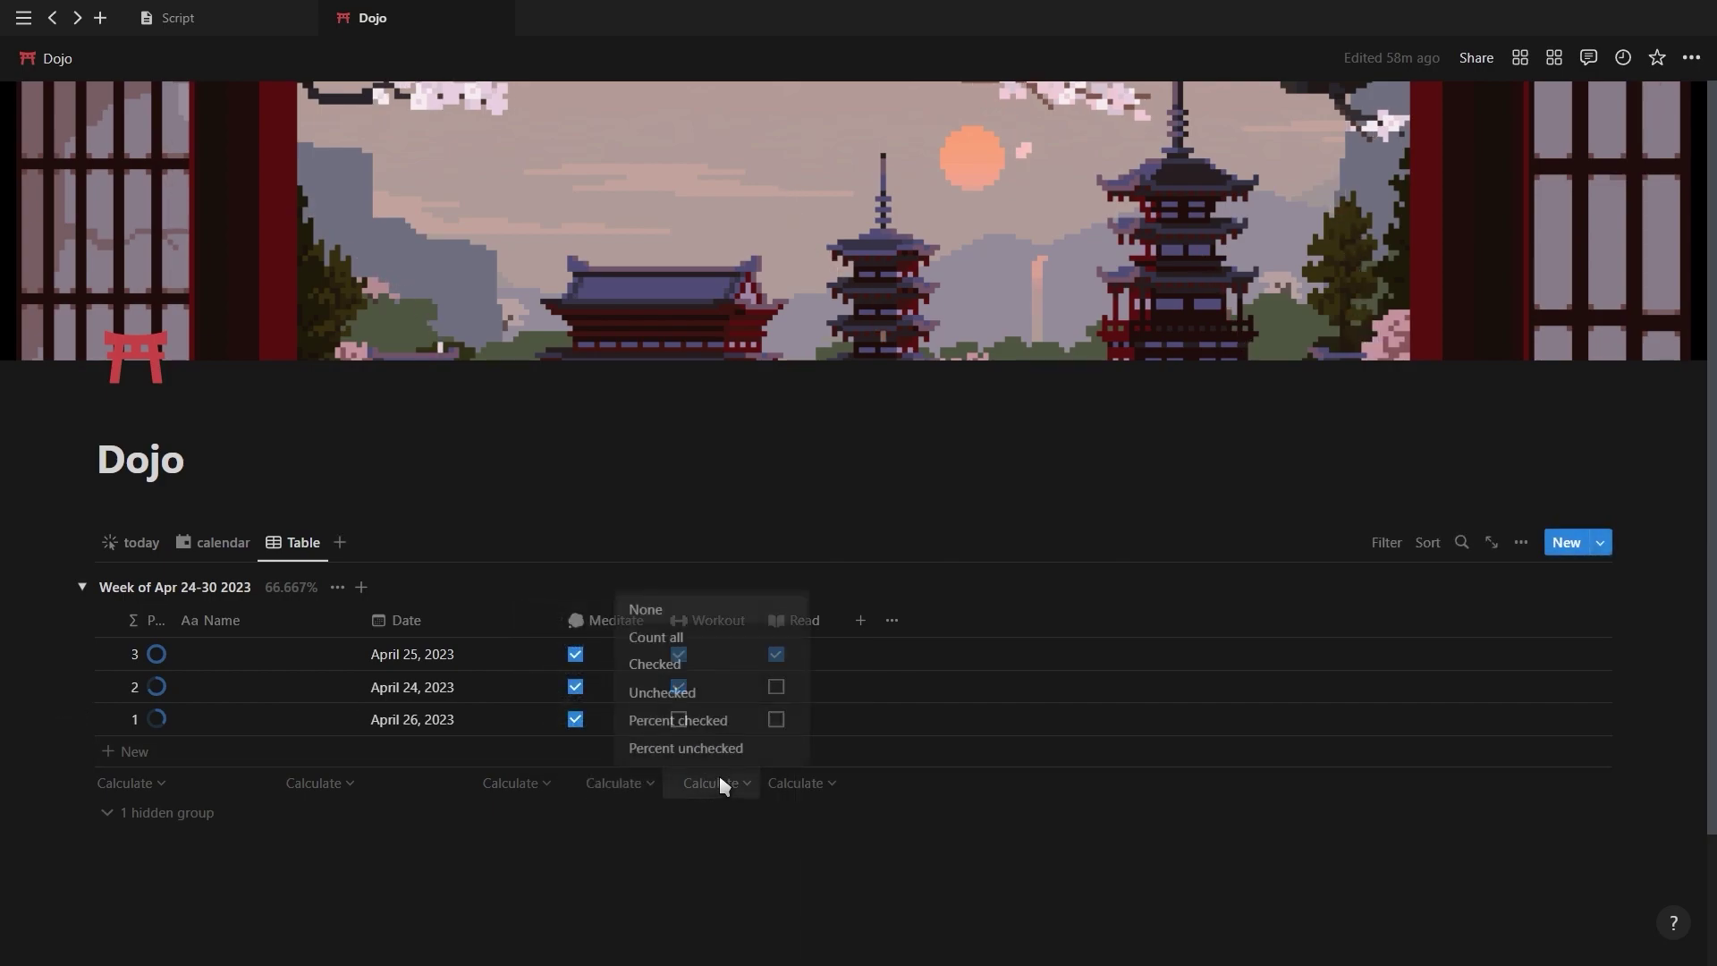
pyautogui.click(717, 721)
pyautogui.click(800, 783)
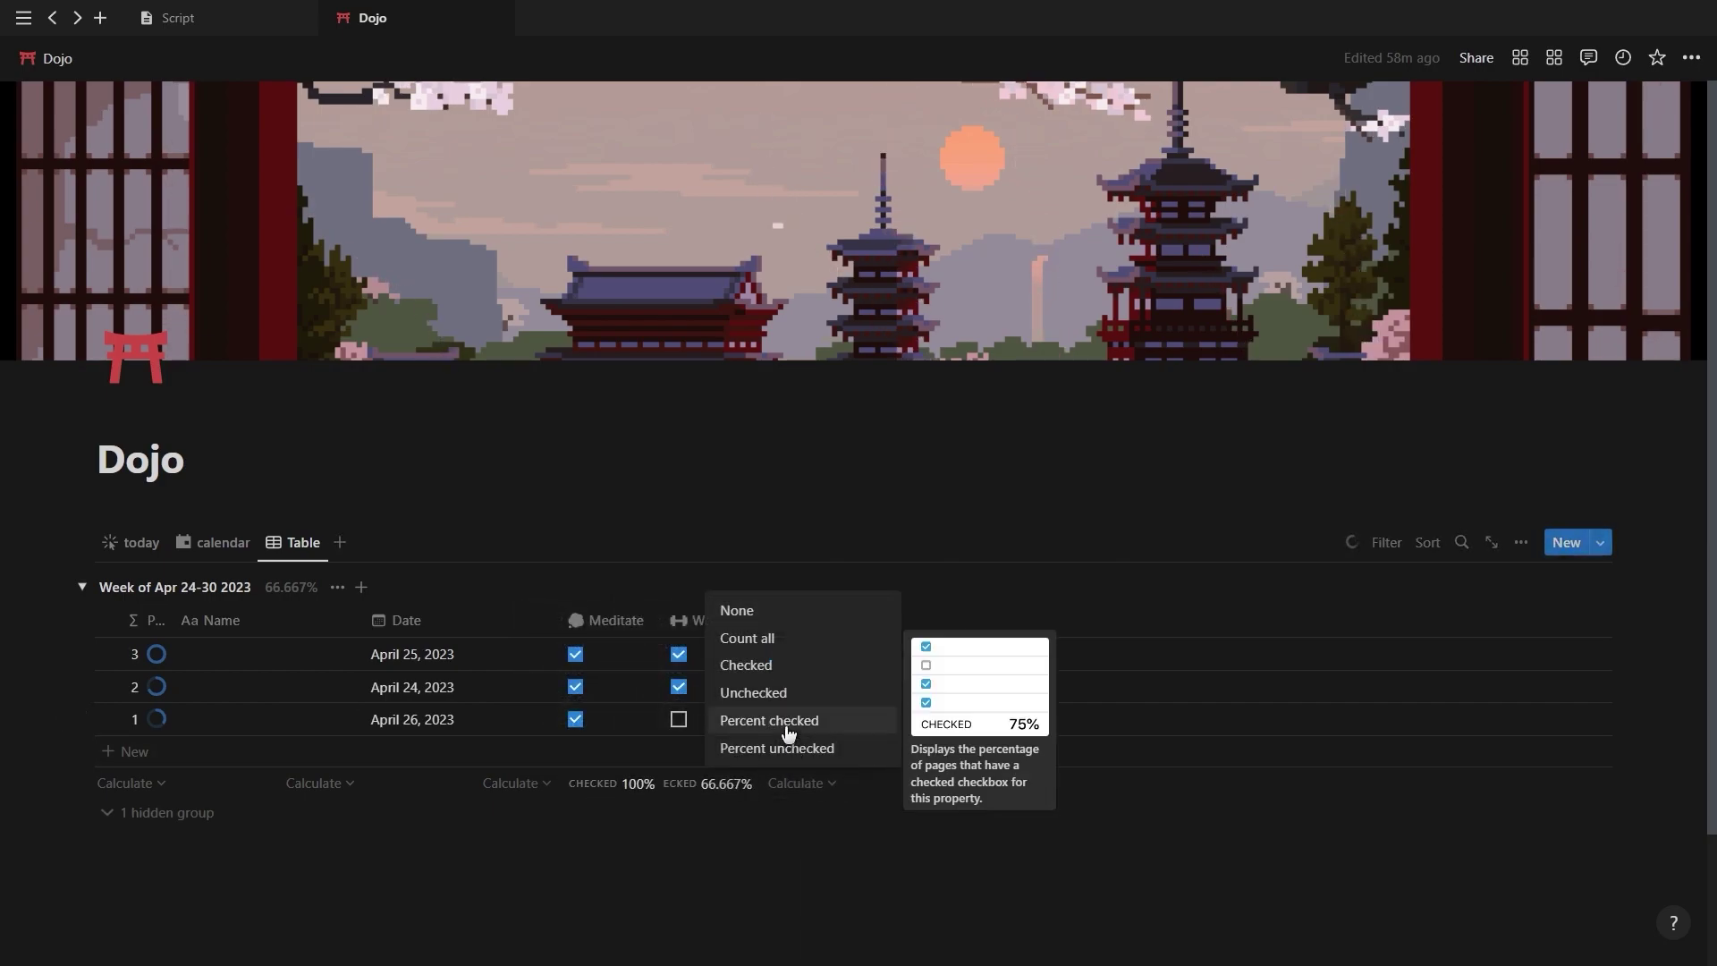
pyautogui.press('Escape')
pyautogui.click(284, 591)
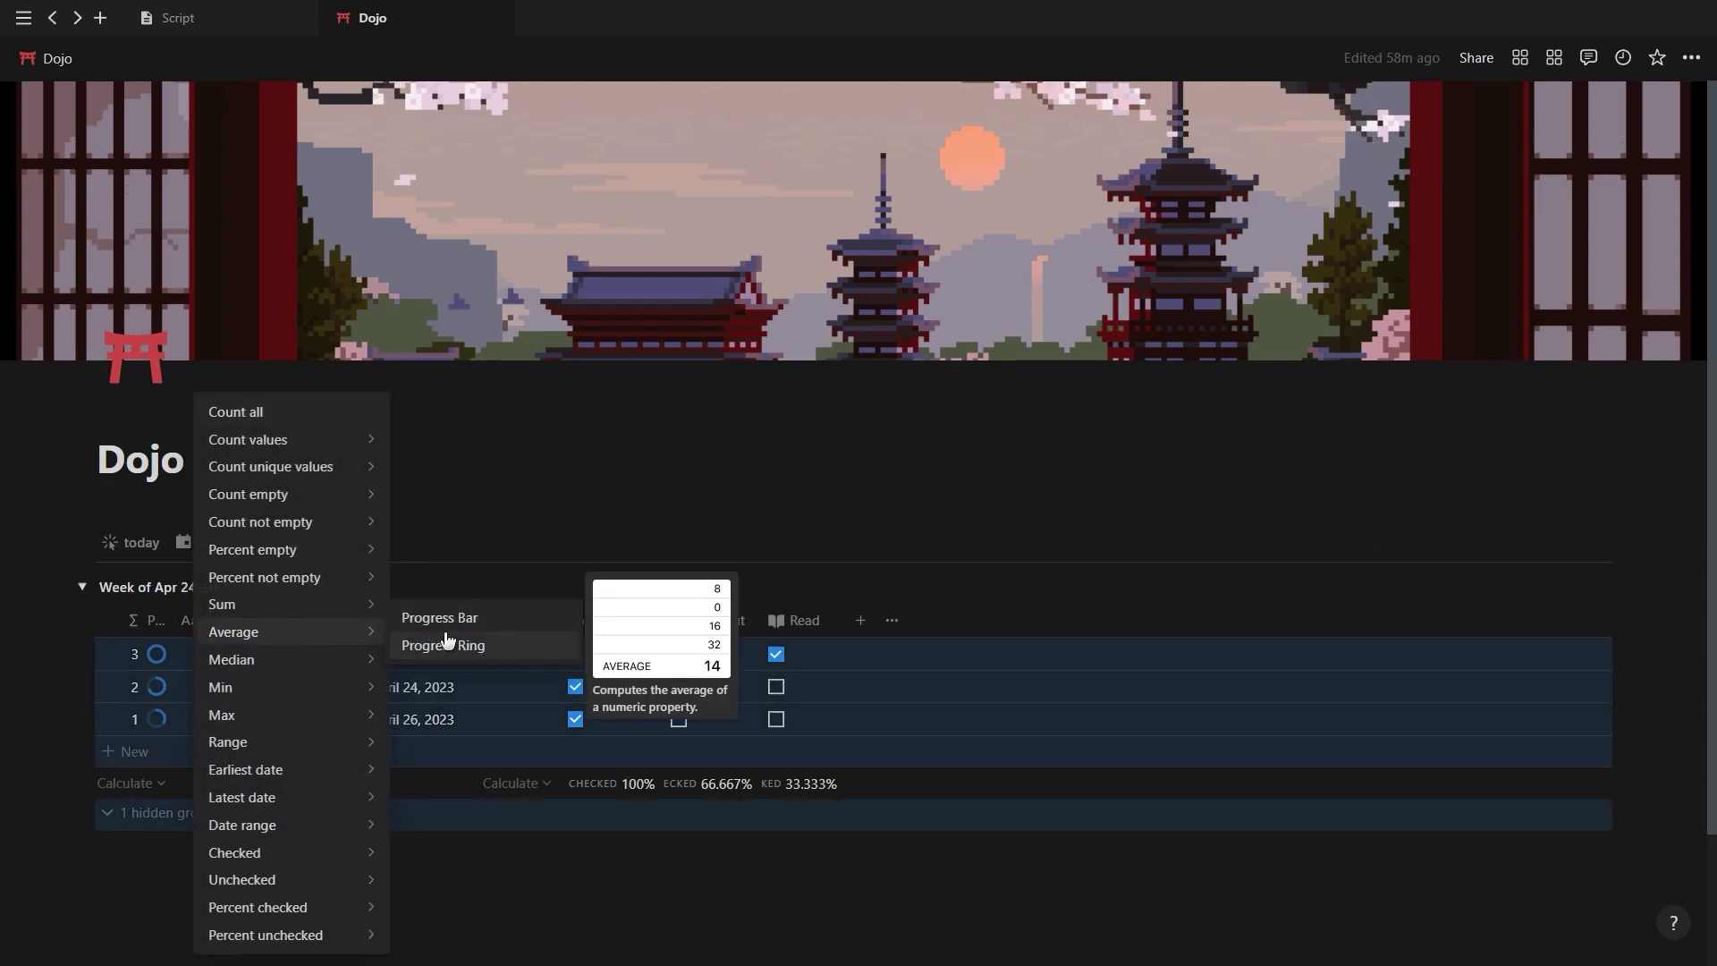
pyautogui.click(476, 623)
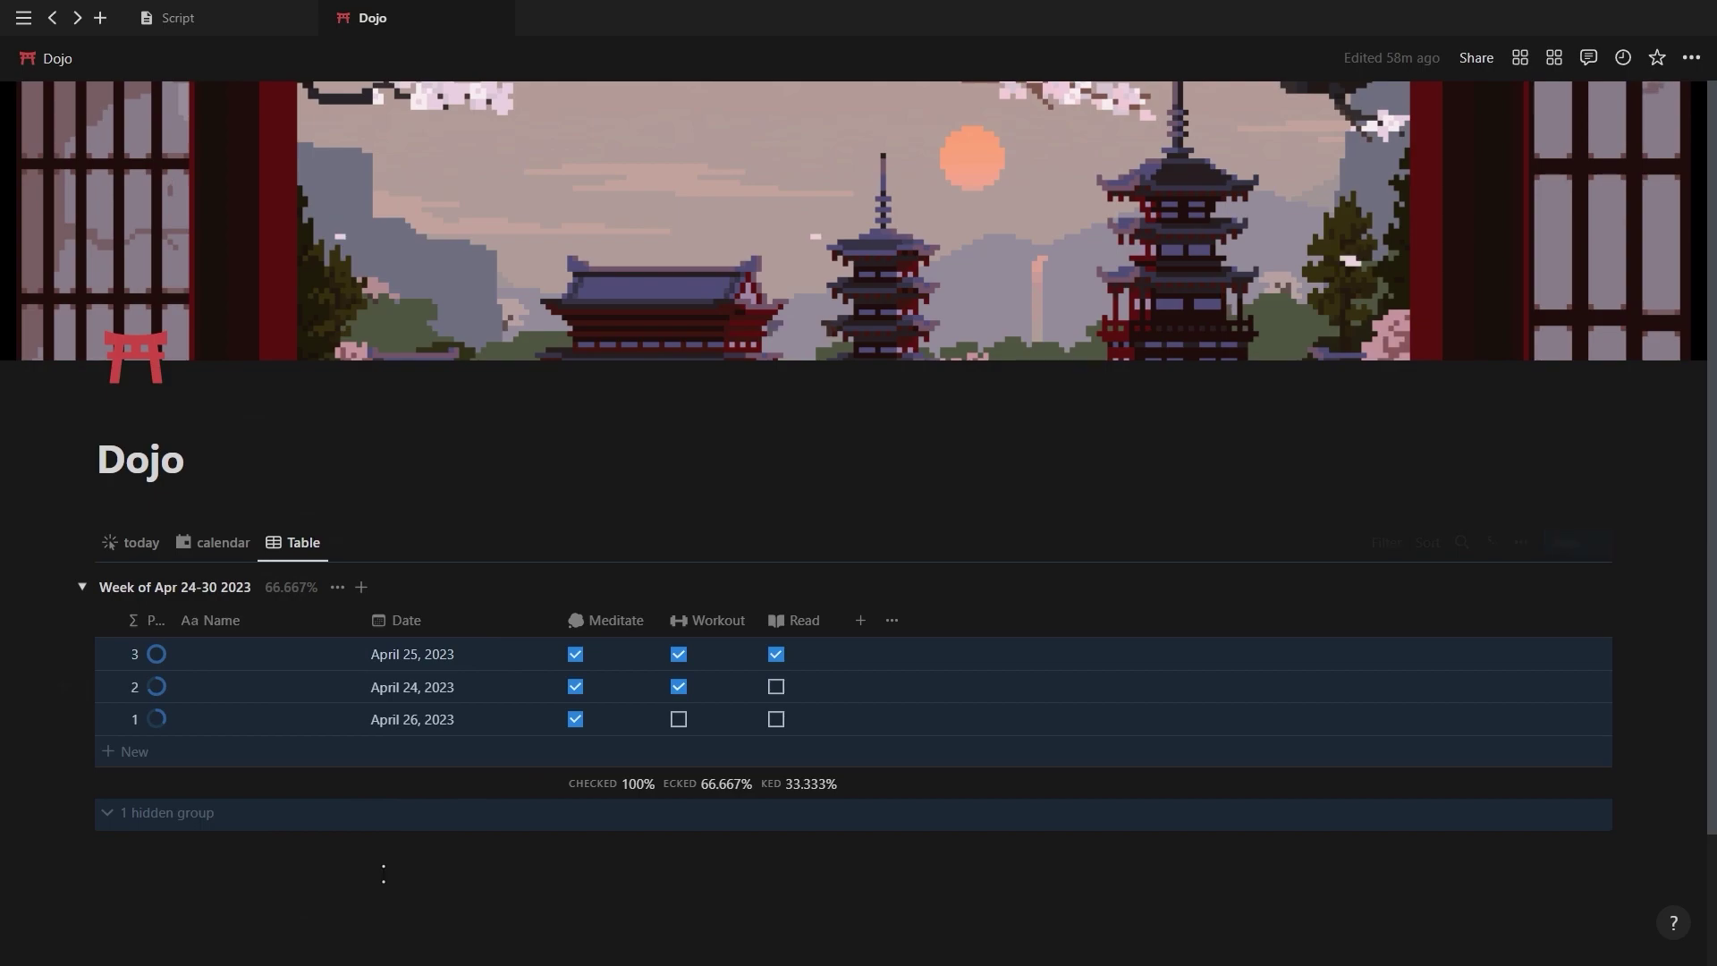
pyautogui.click(82, 588)
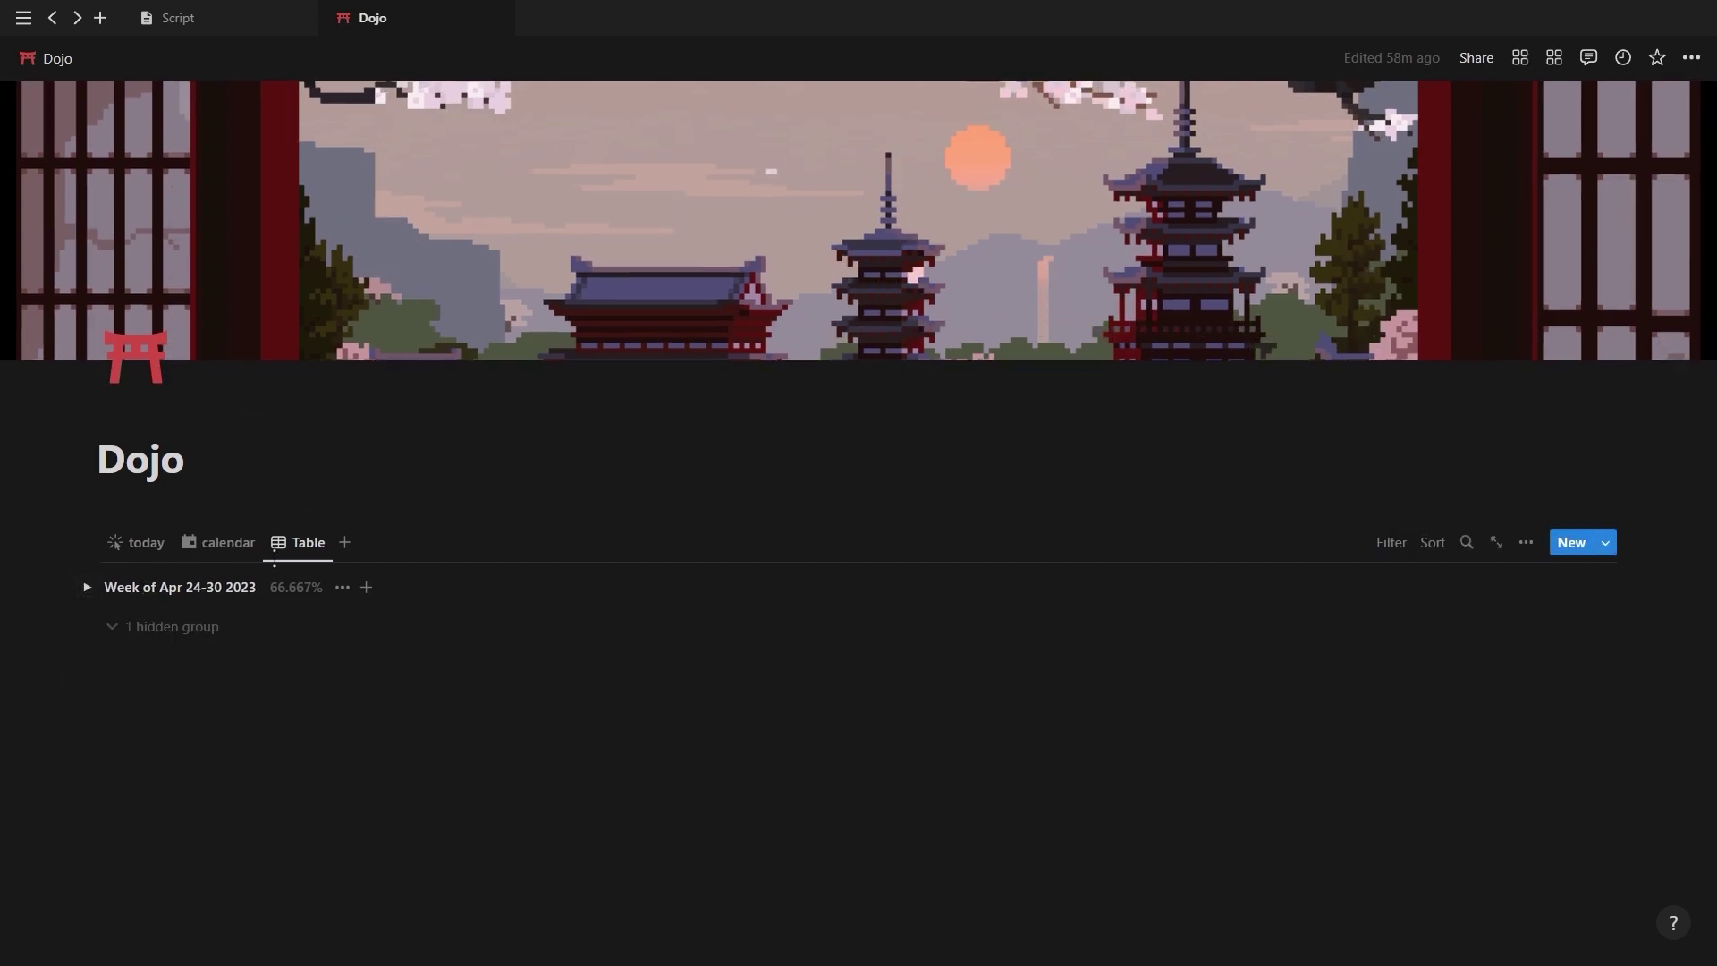
# - Rename the table view to 'weekly' and give it the chart donut icon
pyautogui.click(277, 555)
pyautogui.click(290, 577)
pyautogui.write('weekly')
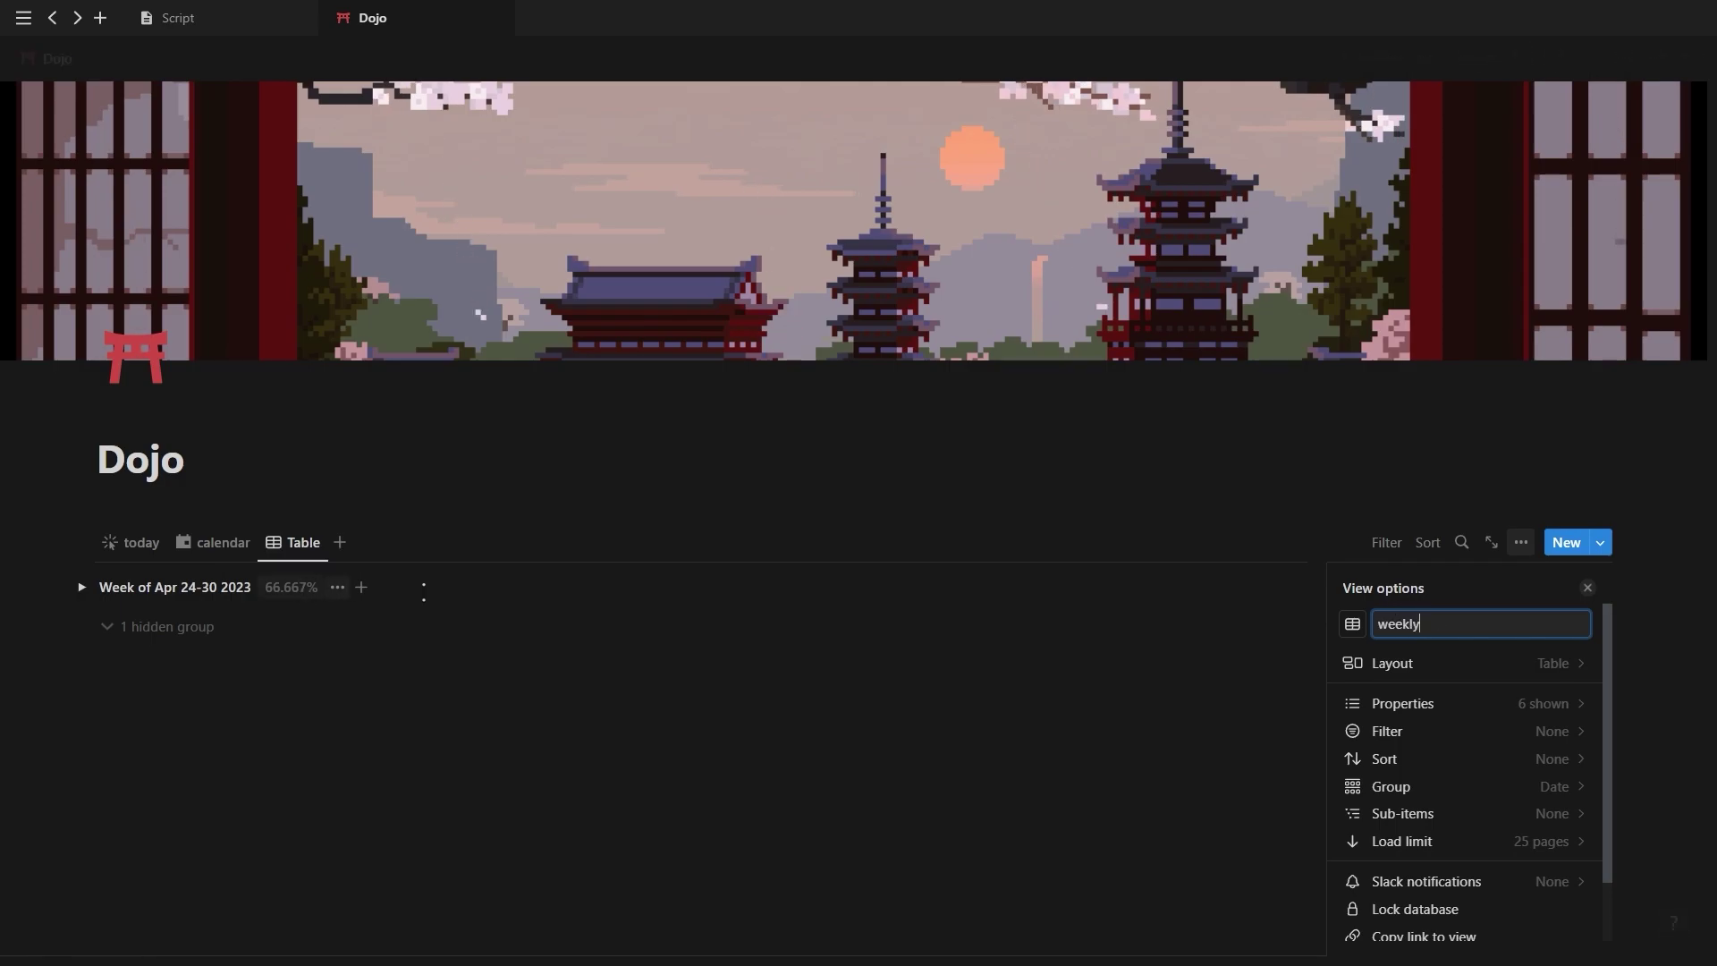
pyautogui.click(1353, 624)
pyautogui.write('char')
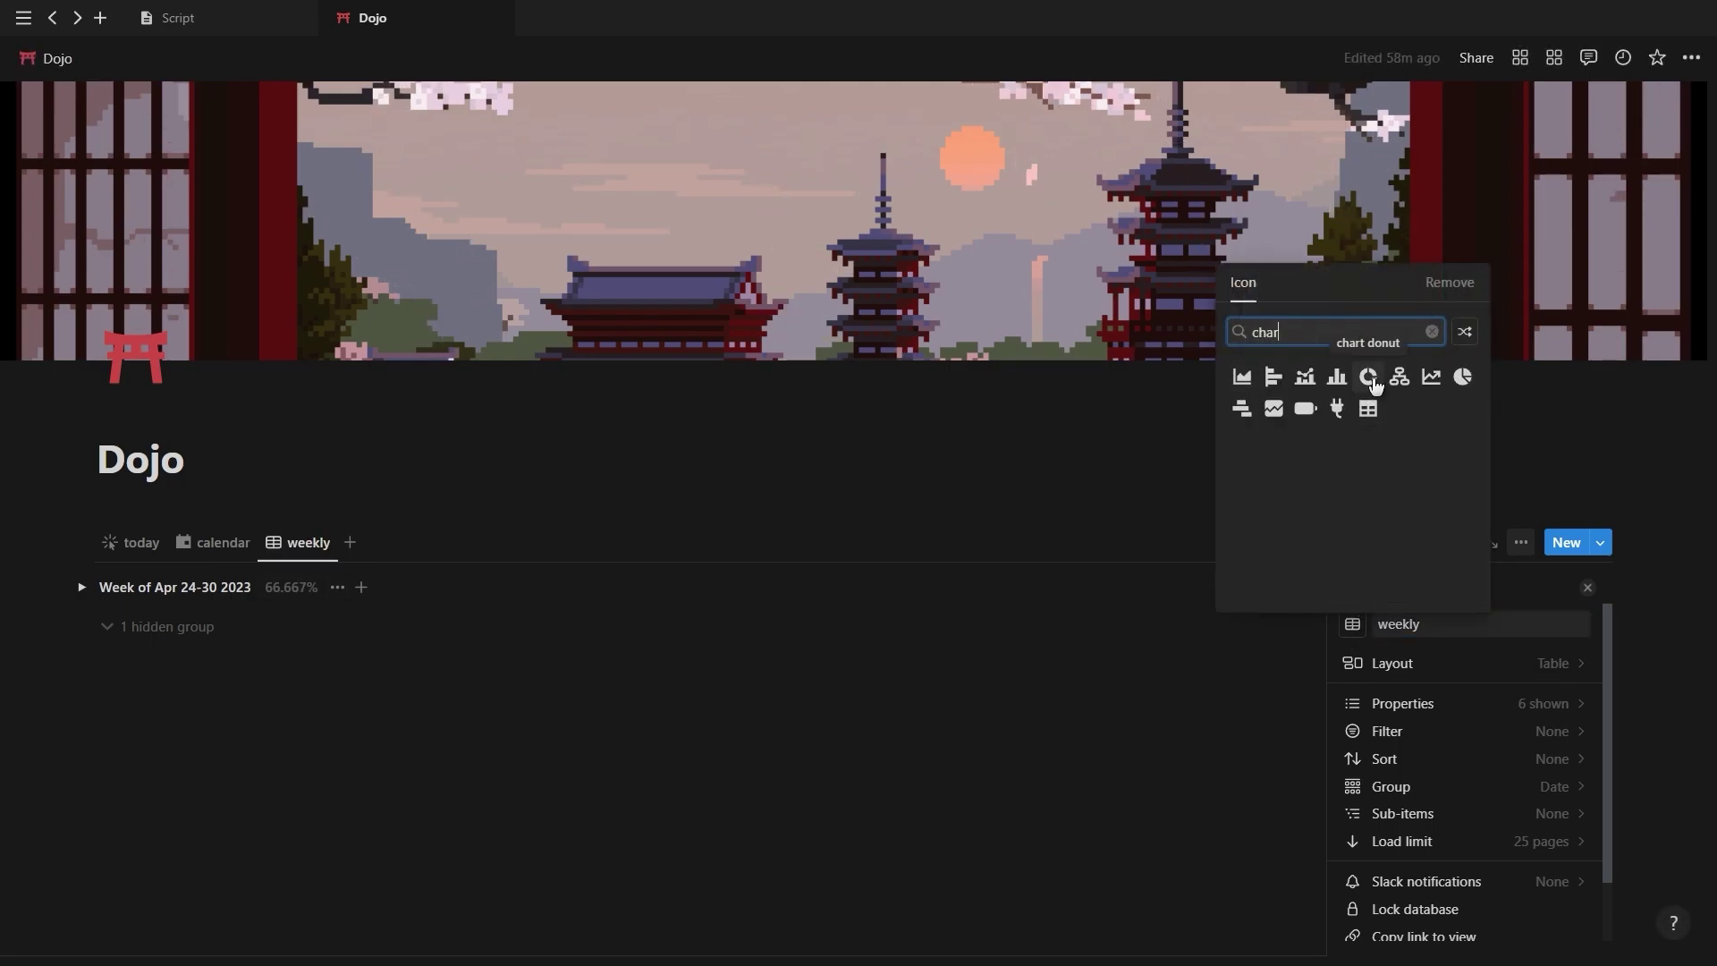
pyautogui.click(1368, 376)
pyautogui.press('Escape')
# - Expand the week group, then switch through calendar to the today gallery view
pyautogui.click(88, 588)
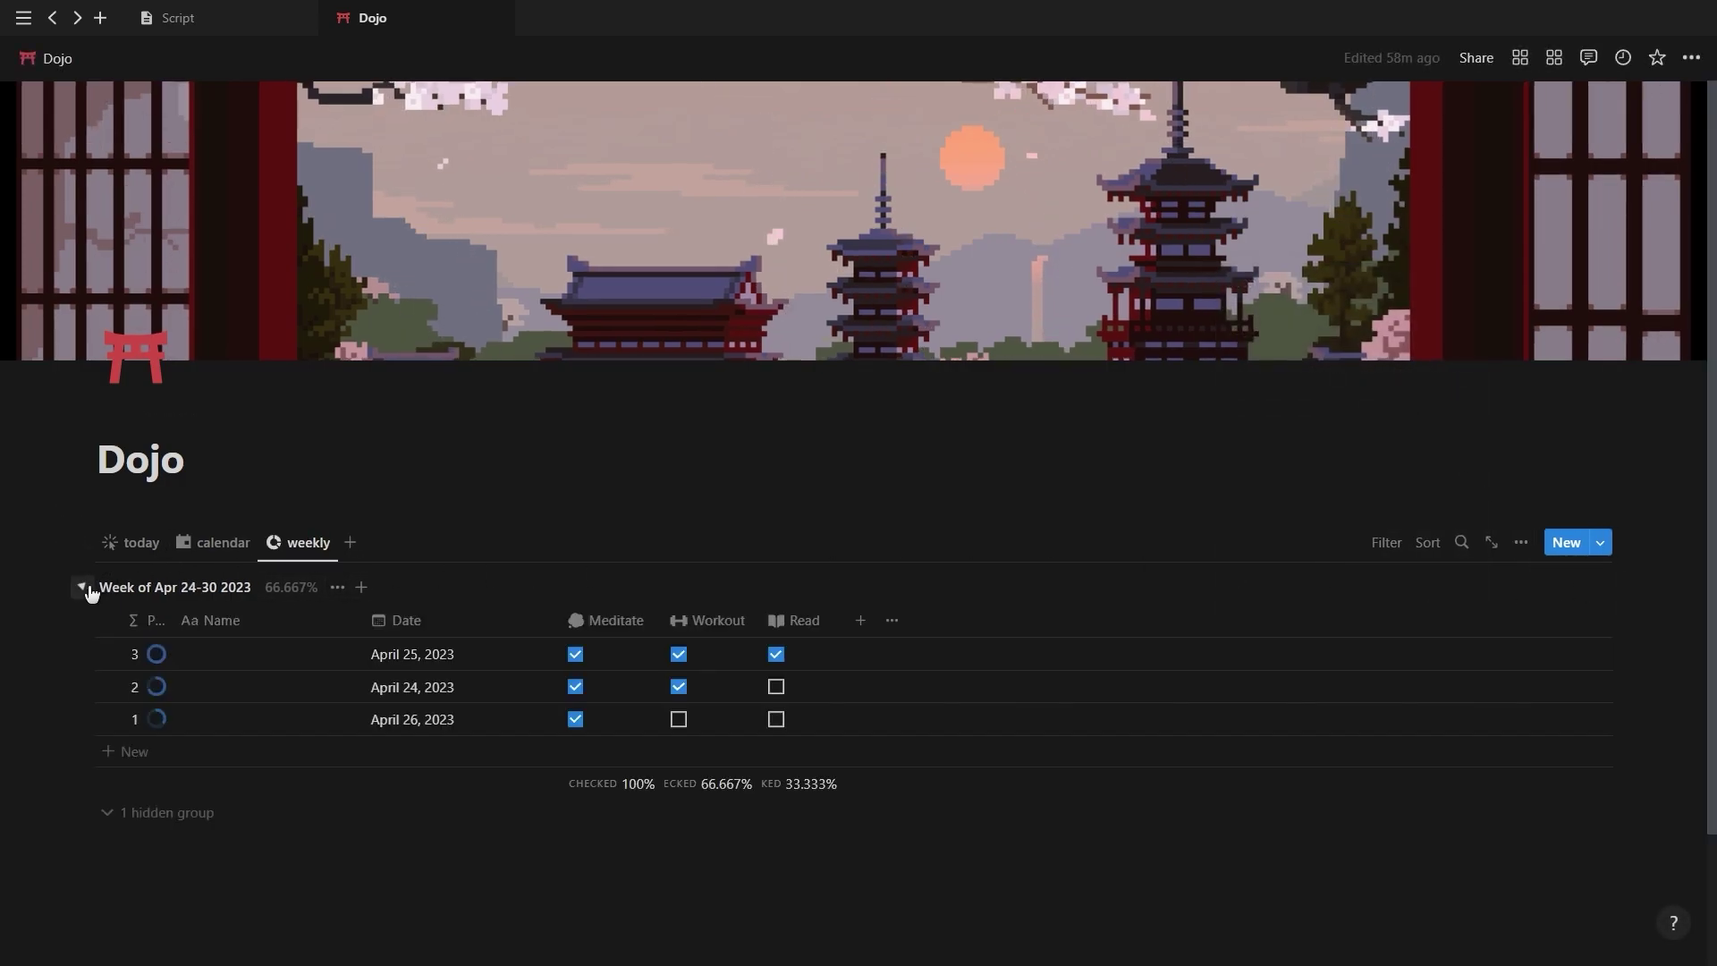
pyautogui.click(215, 553)
pyautogui.click(130, 542)
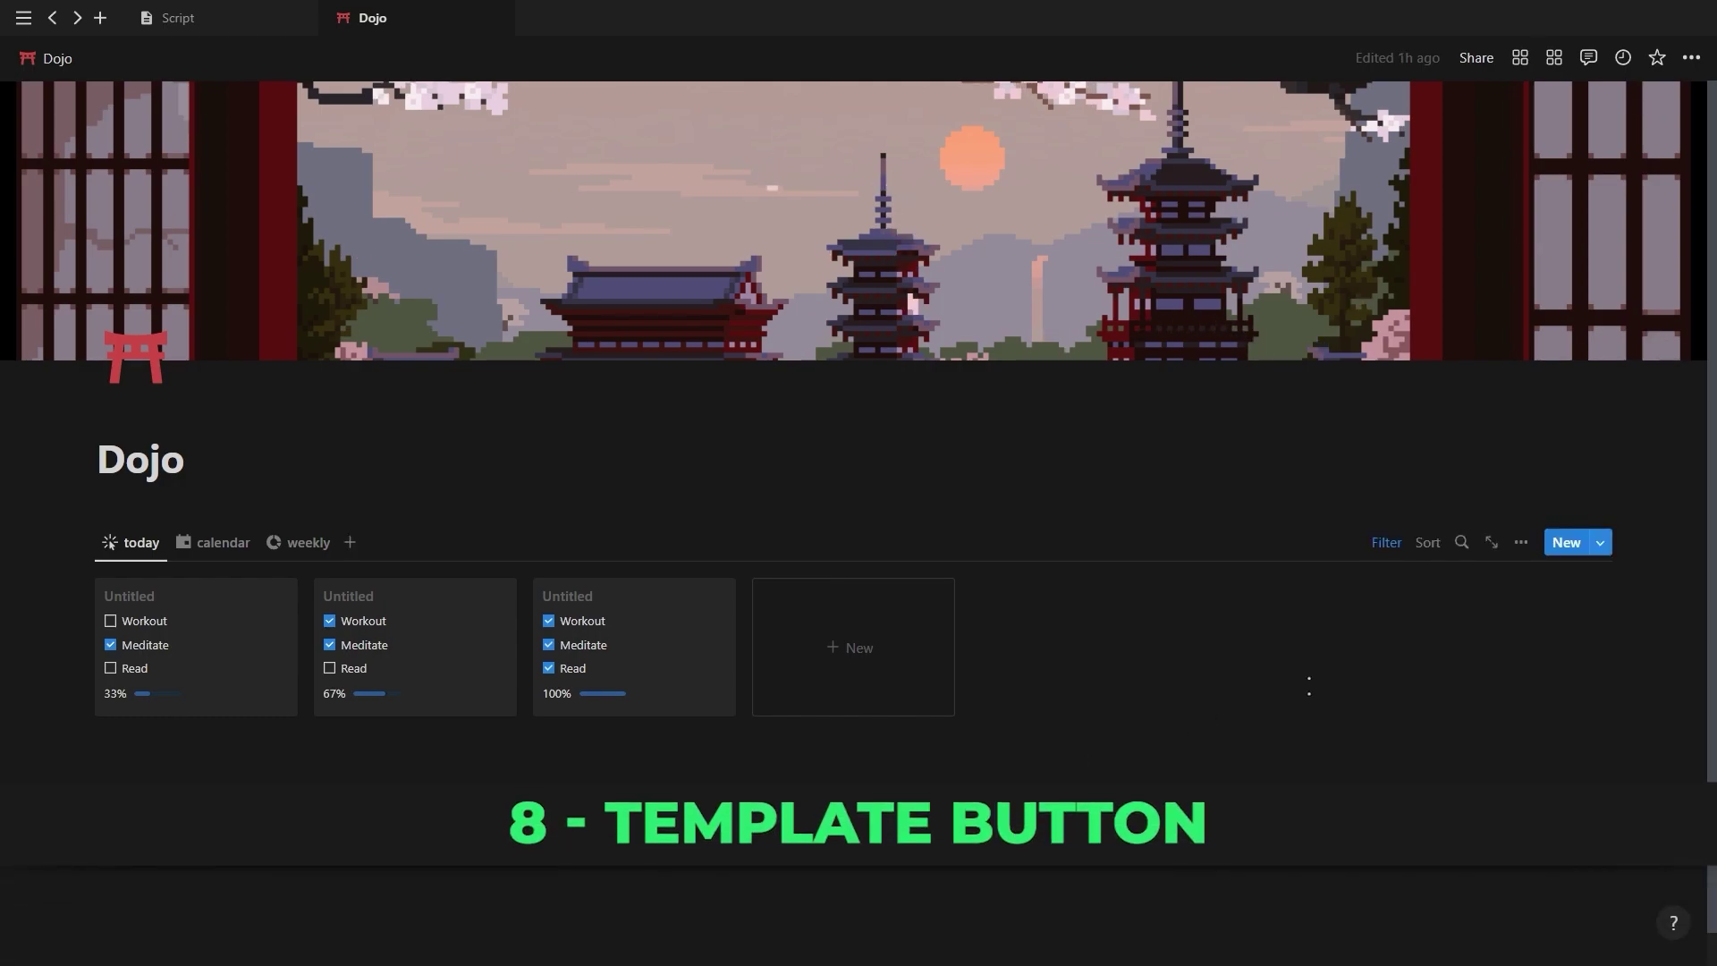
pyautogui.click(1601, 548)
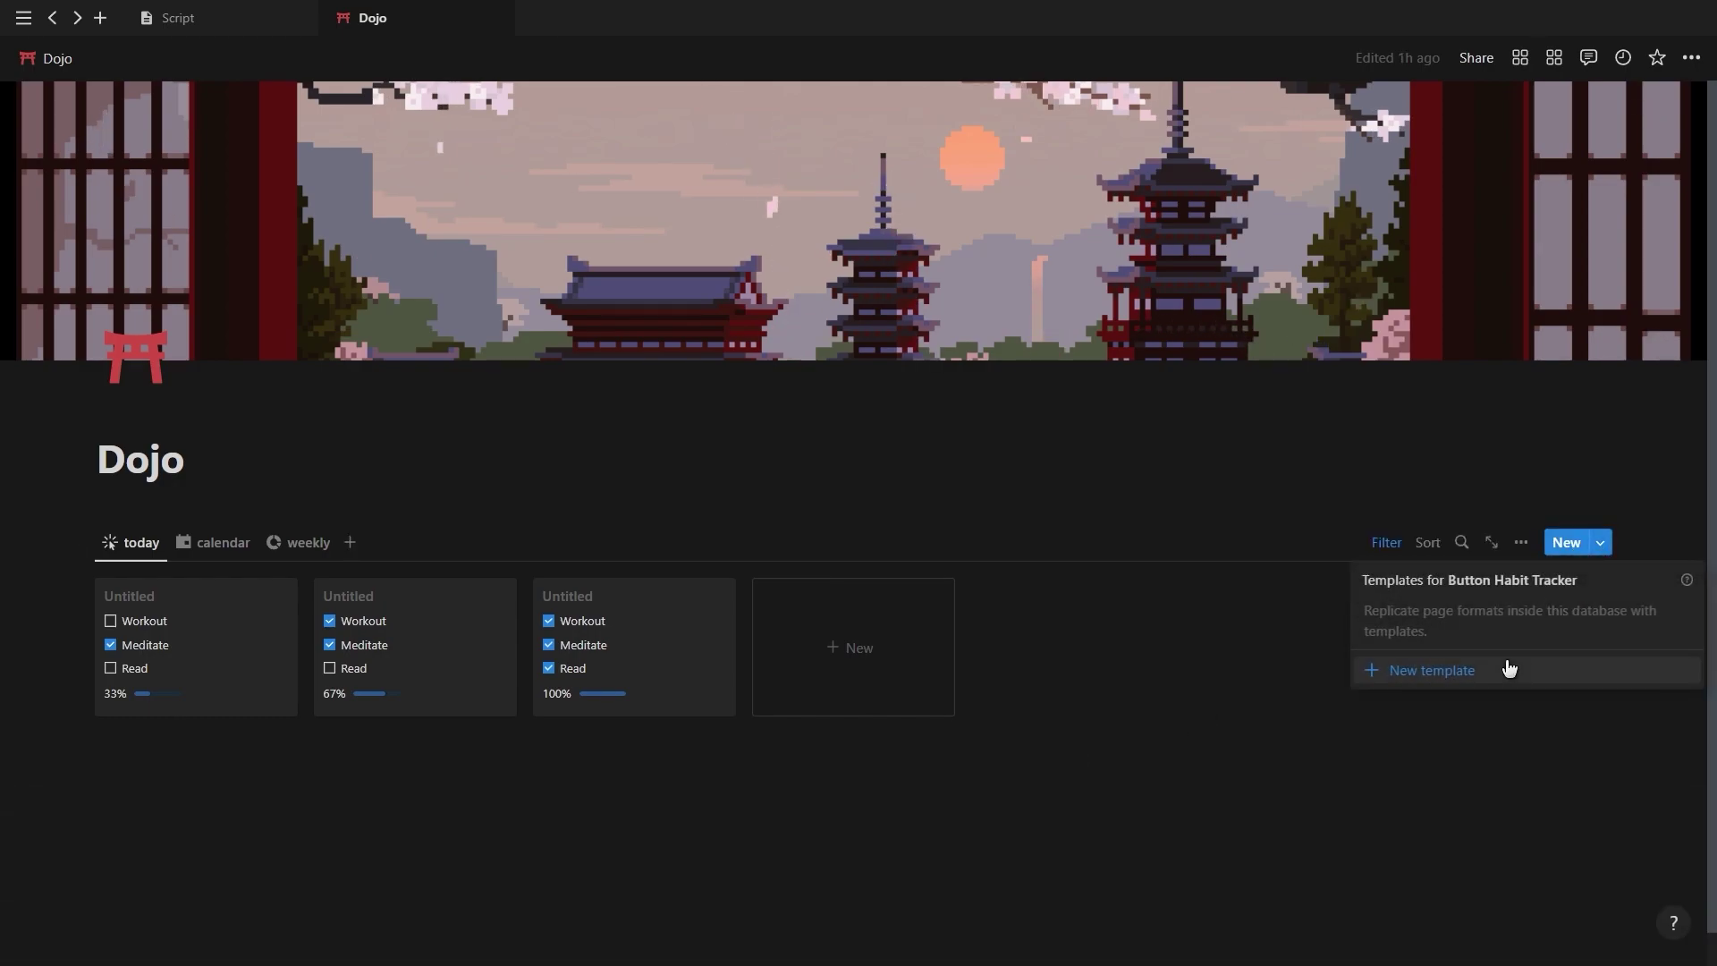
pyautogui.click(1431, 671)
pyautogui.click(404, 129)
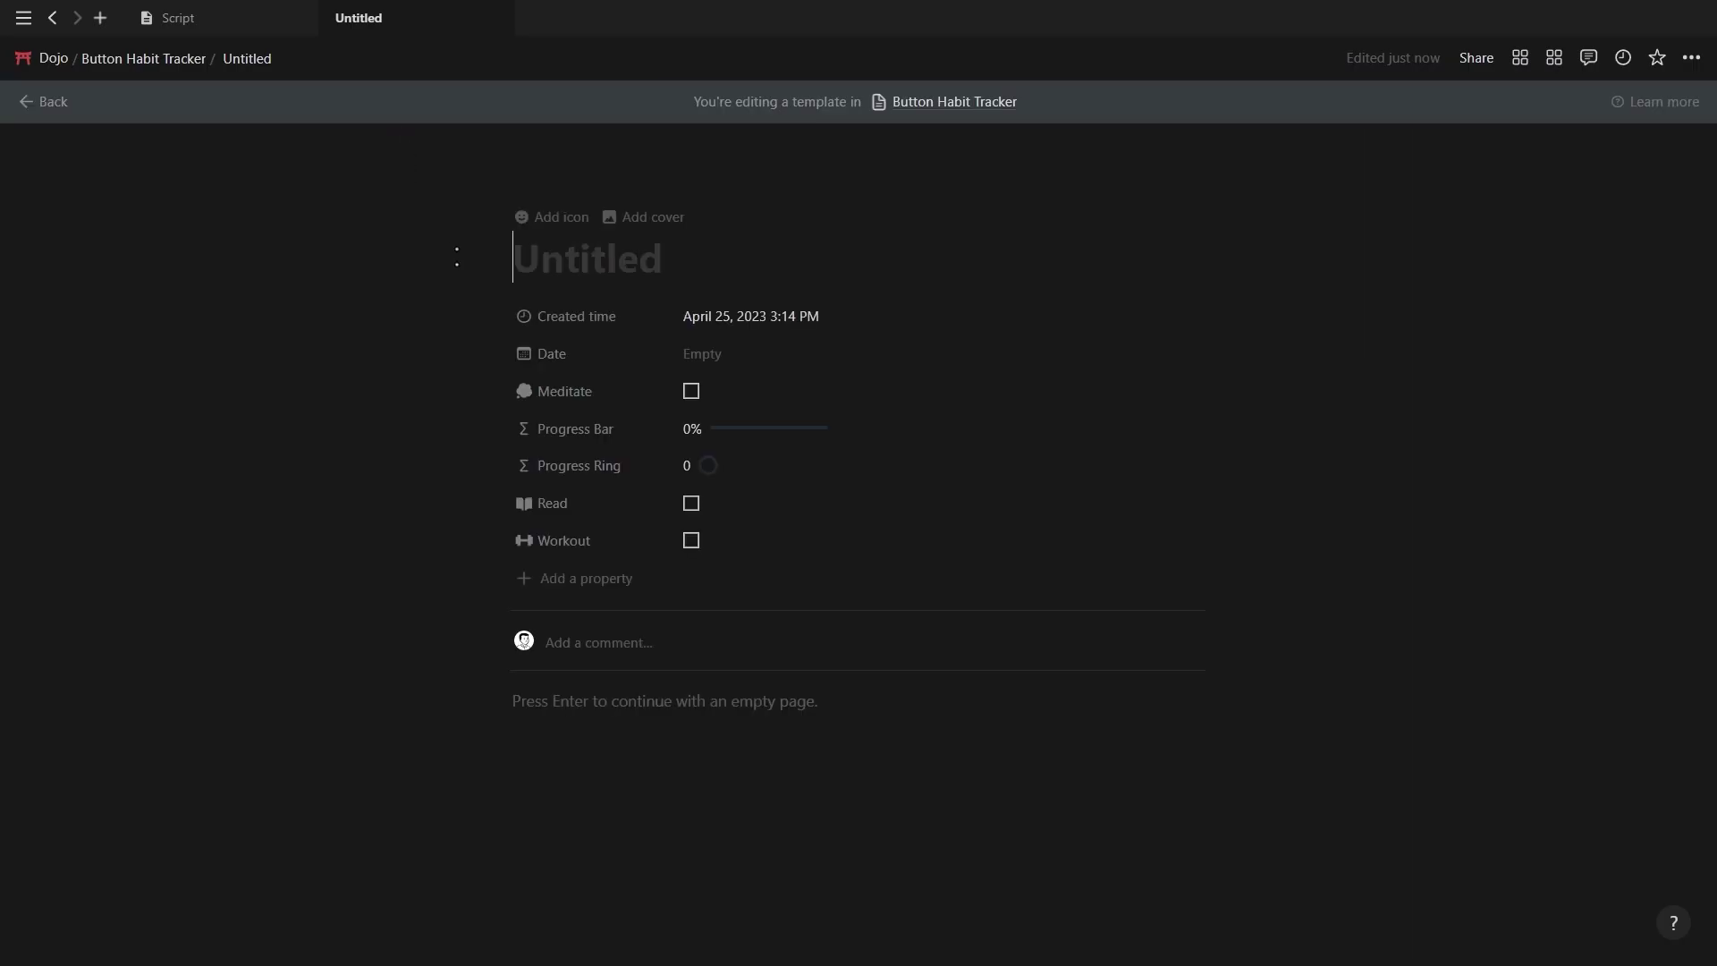
pyautogui.write('@to')
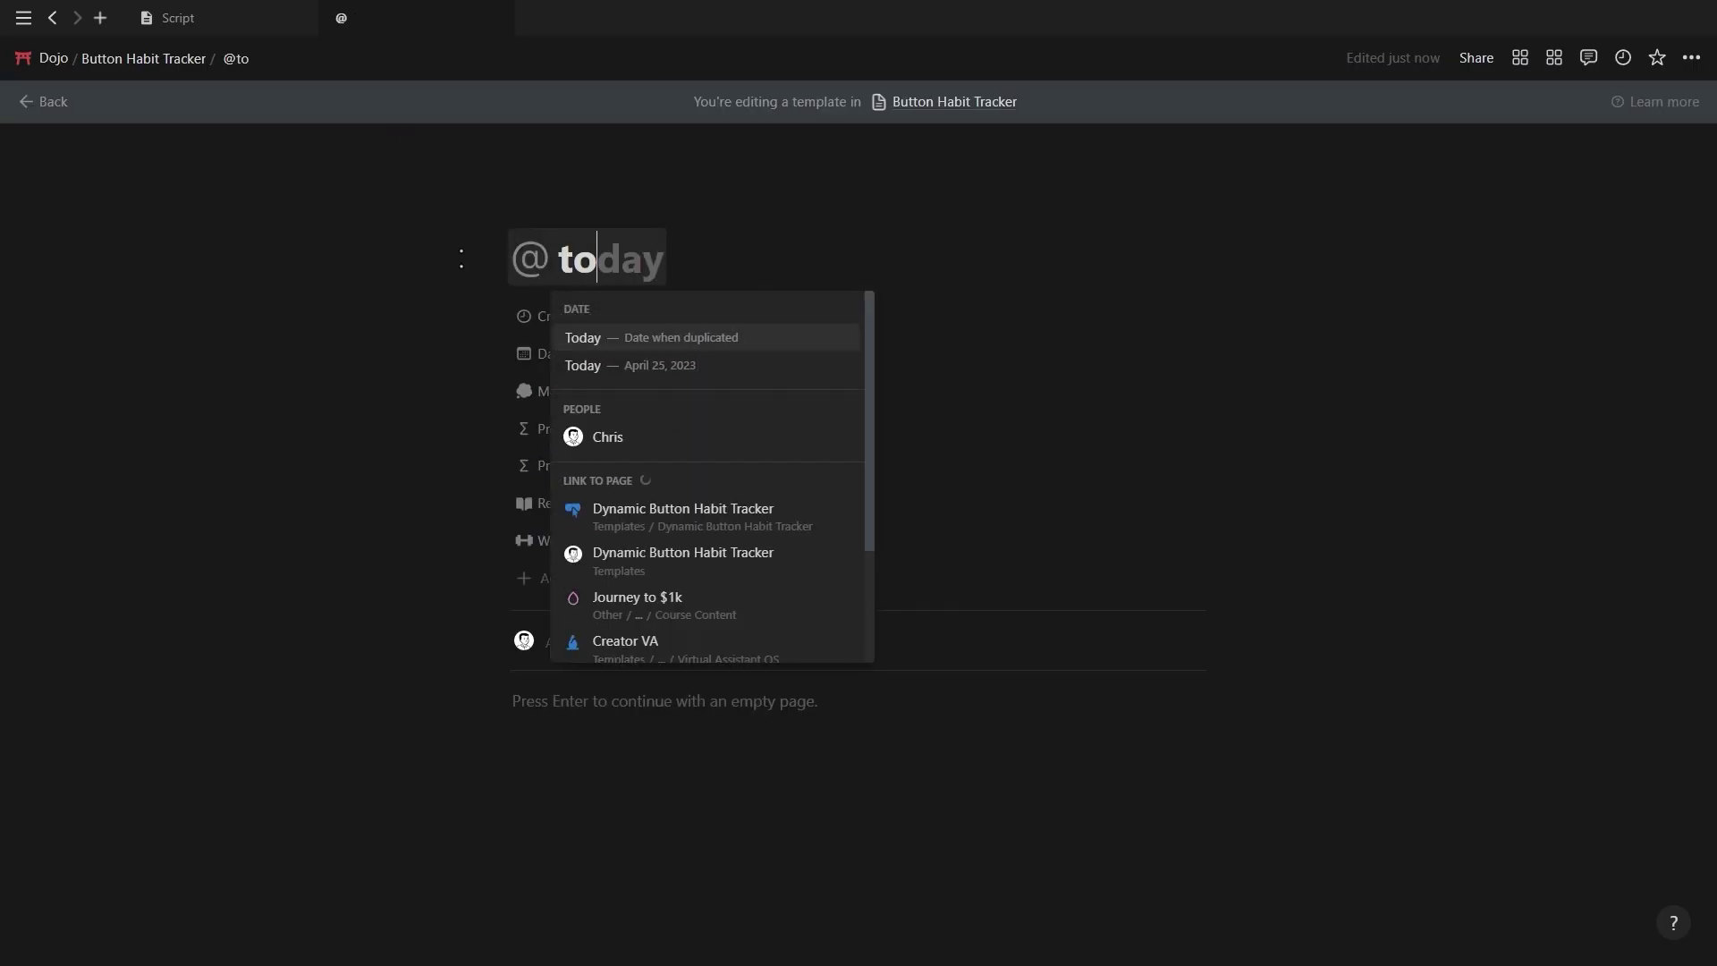
pyautogui.click(634, 336)
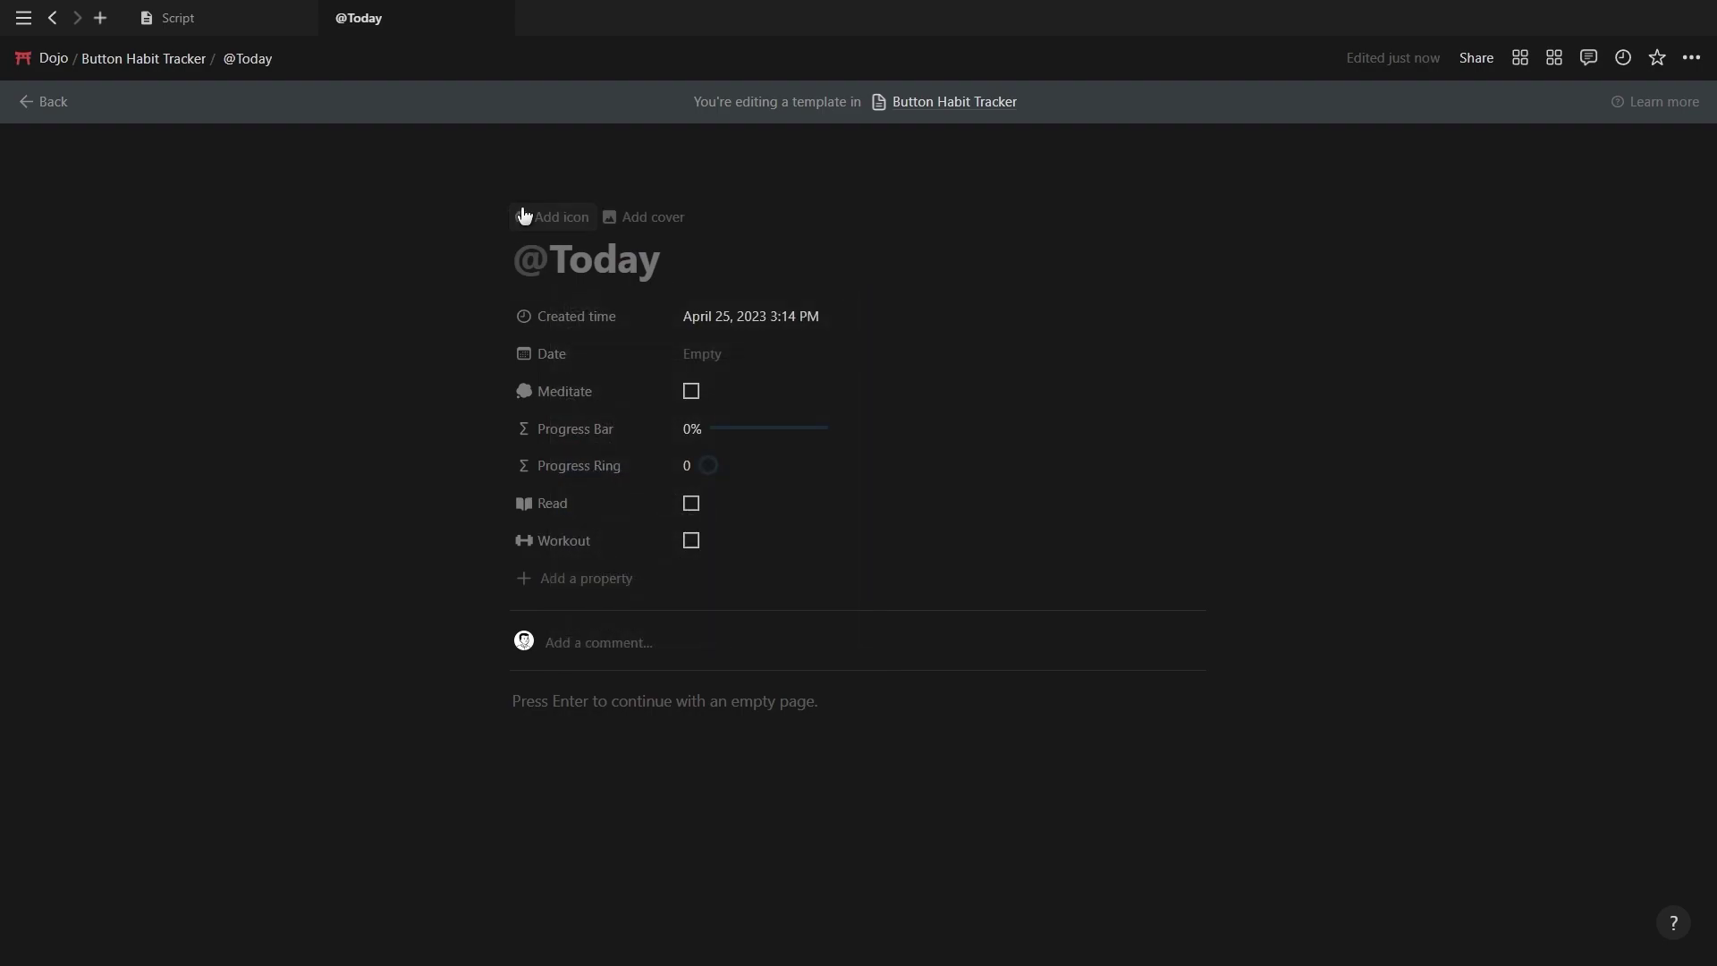
pyautogui.click(525, 215)
pyautogui.click(434, 322)
pyautogui.click(373, 439)
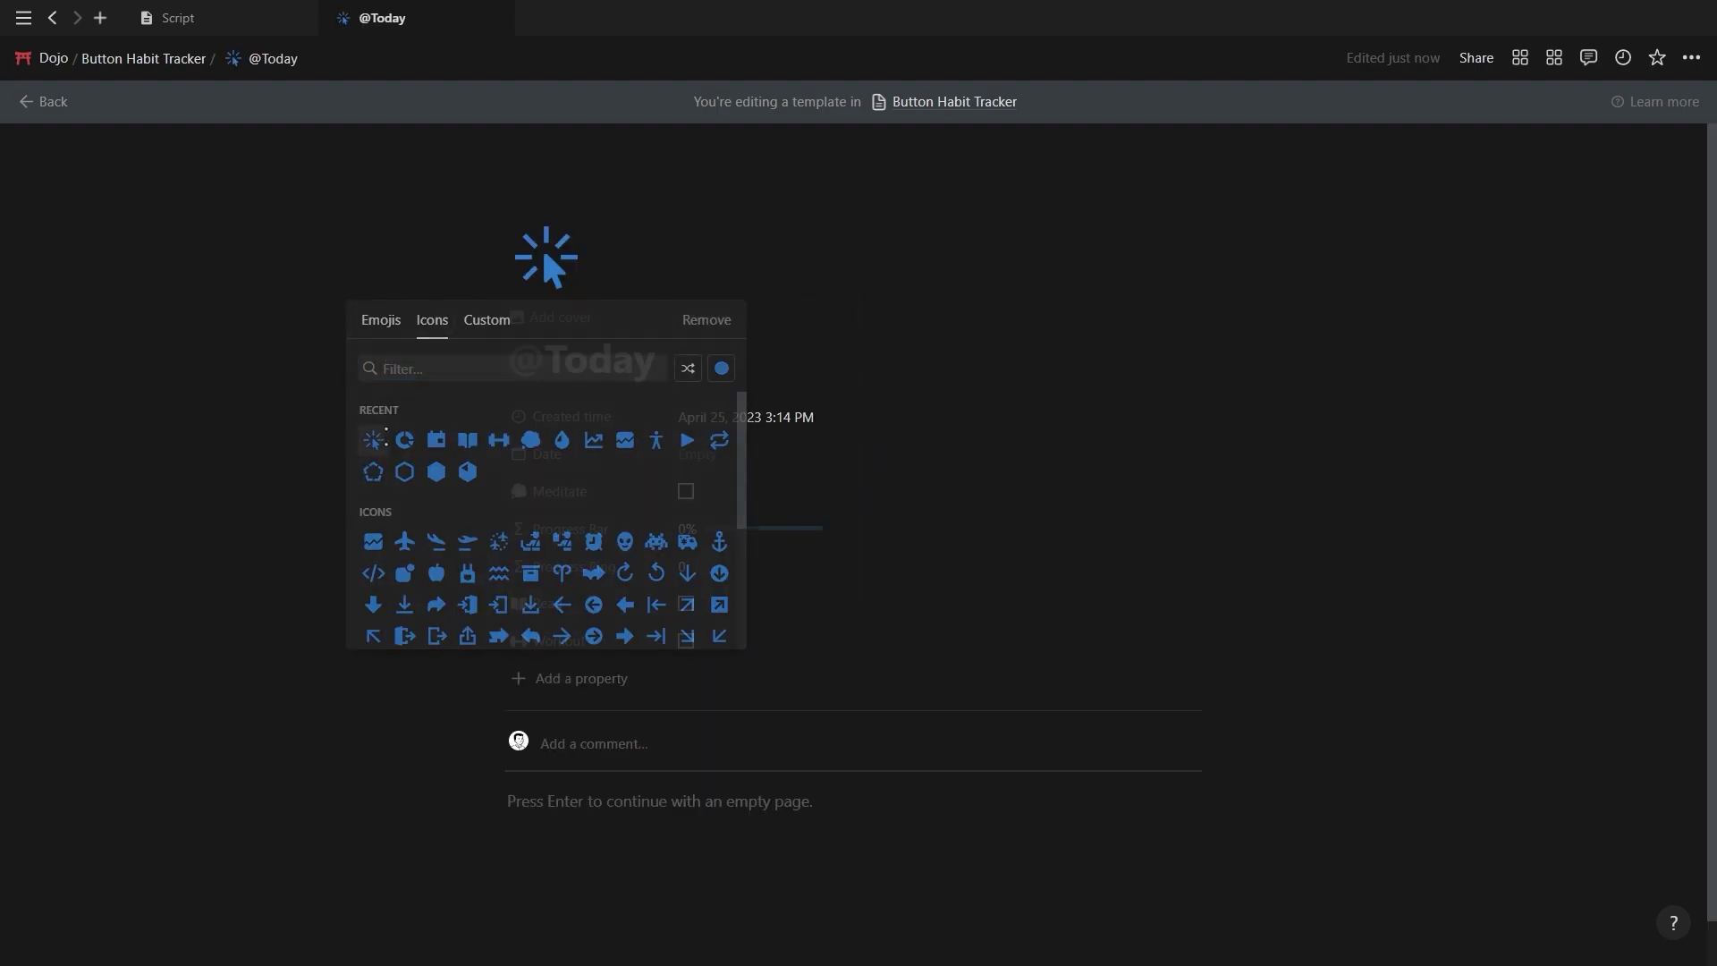
# - Paste the journaling callouts, drag the gratitude blocks into side-by-side columns, then return to Dojo
pyautogui.hotkey('ctrl', 'v')
pyautogui.scroll(-3, 424, 602)
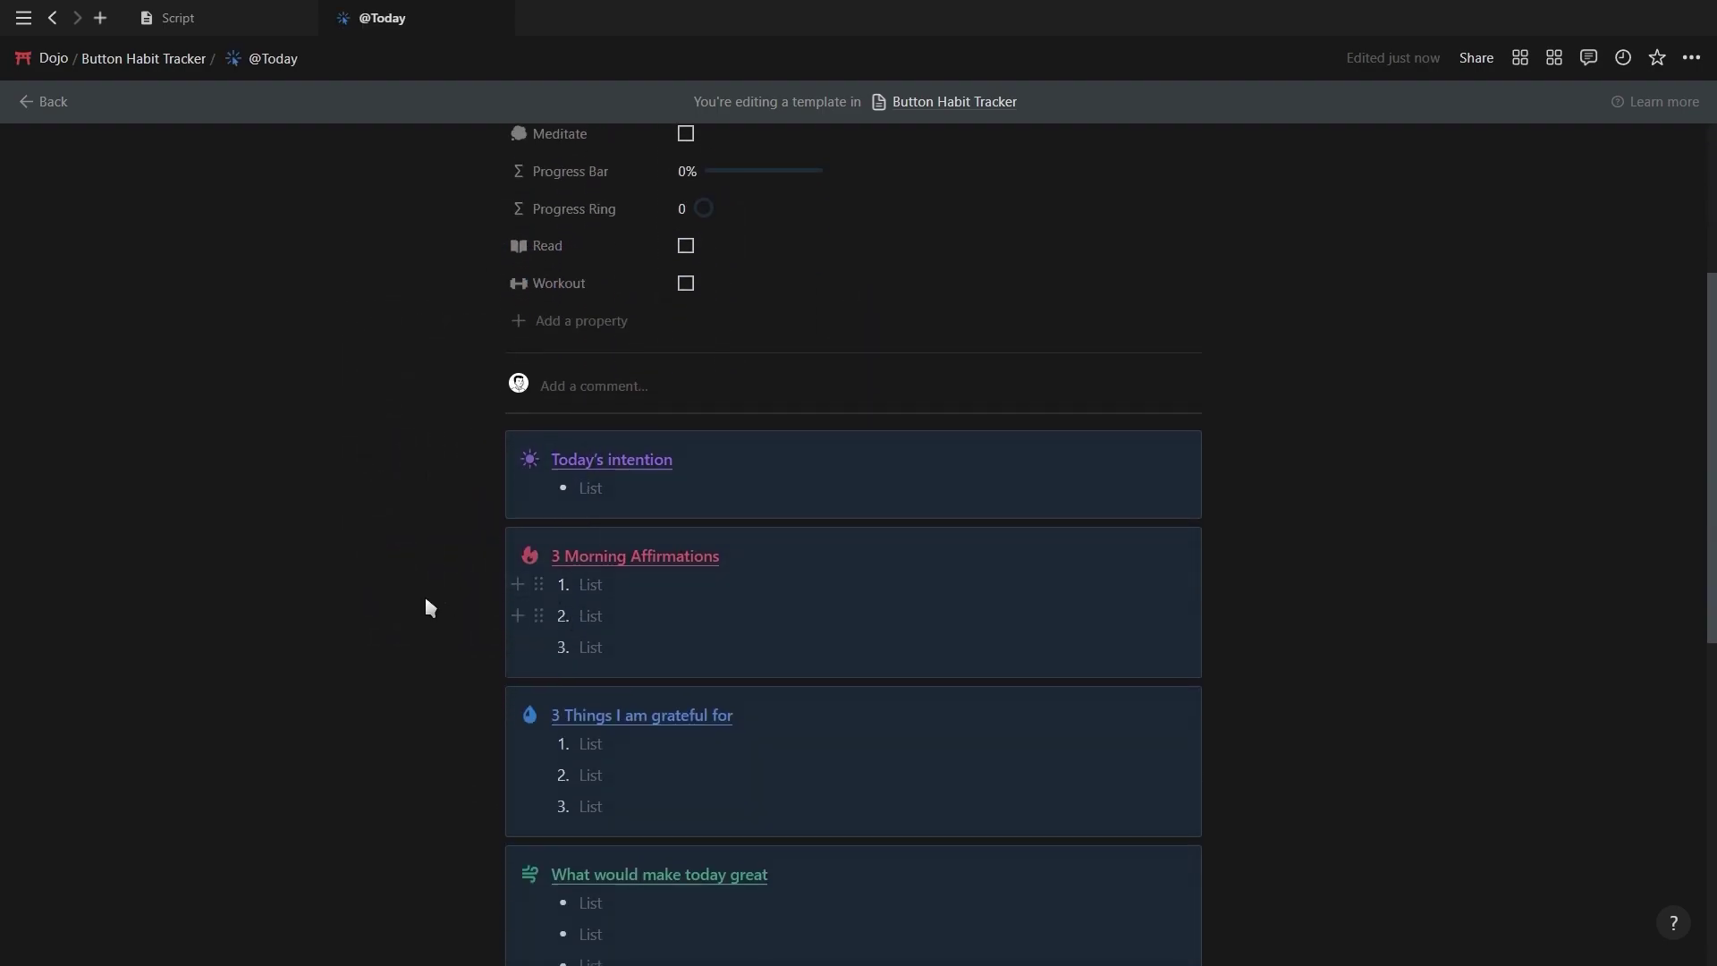
pyautogui.moveTo(491, 713); pyautogui.dragTo(1253, 596)
pyautogui.scroll(-6, 1204, 598)
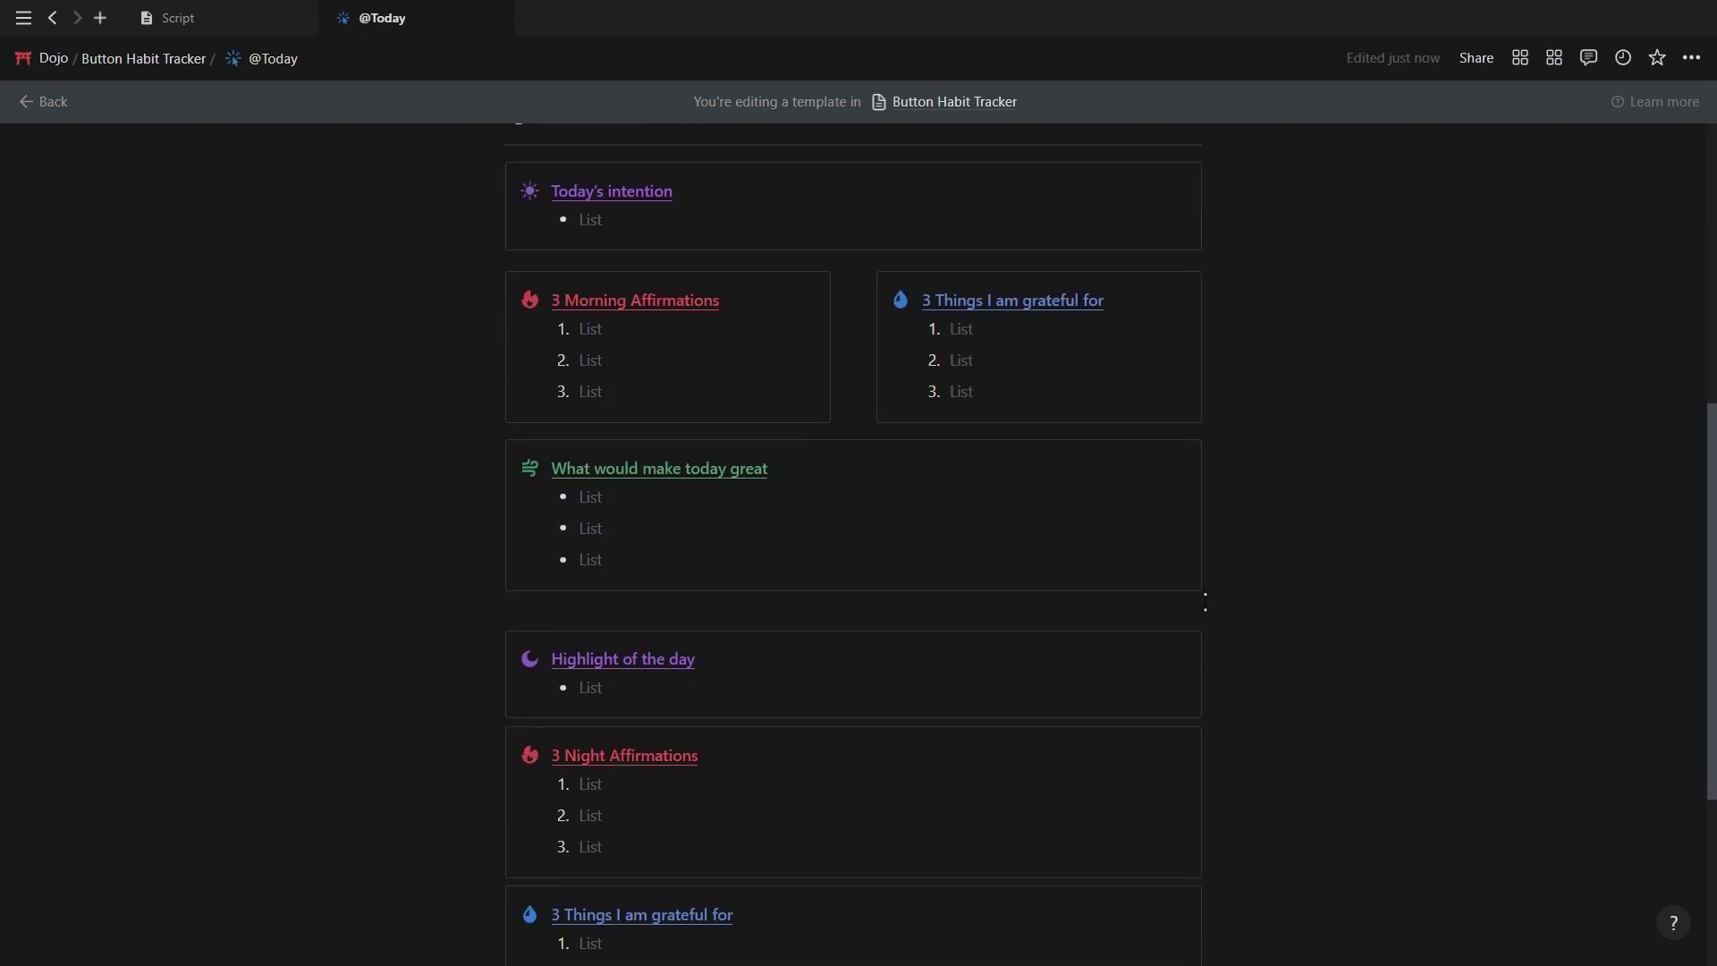
pyautogui.moveTo(701, 597); pyautogui.dragTo(1288, 540)
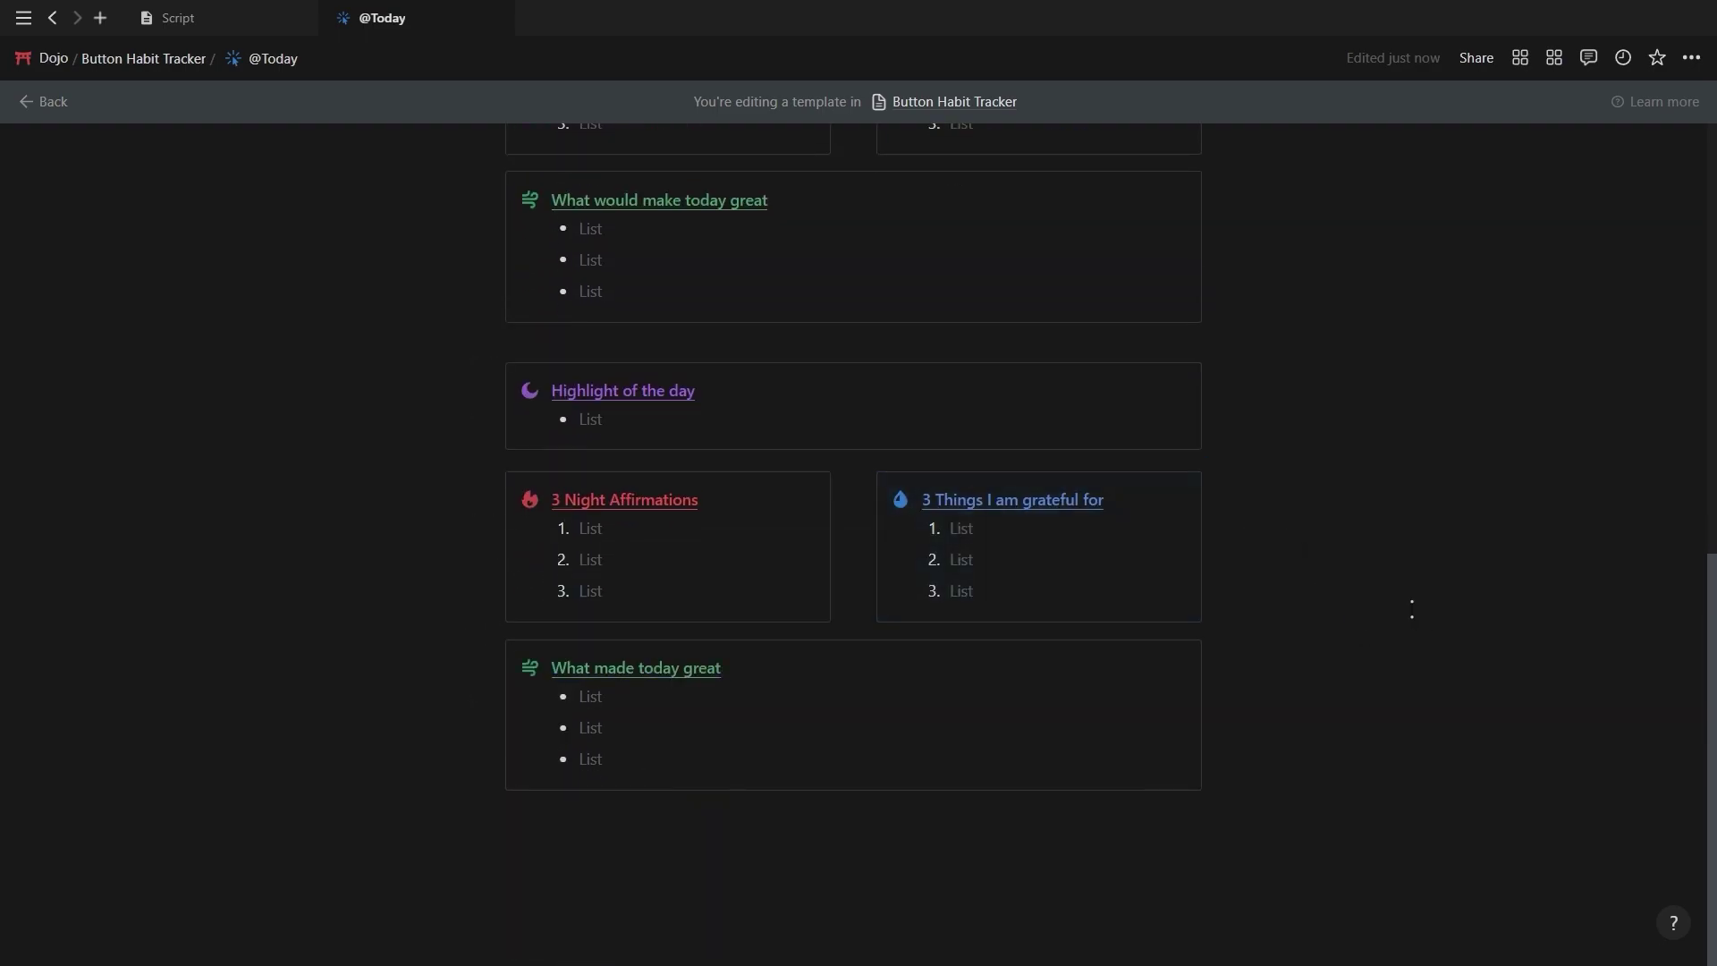
pyautogui.scroll(3, 1409, 594)
pyautogui.scroll(6, 1411, 591)
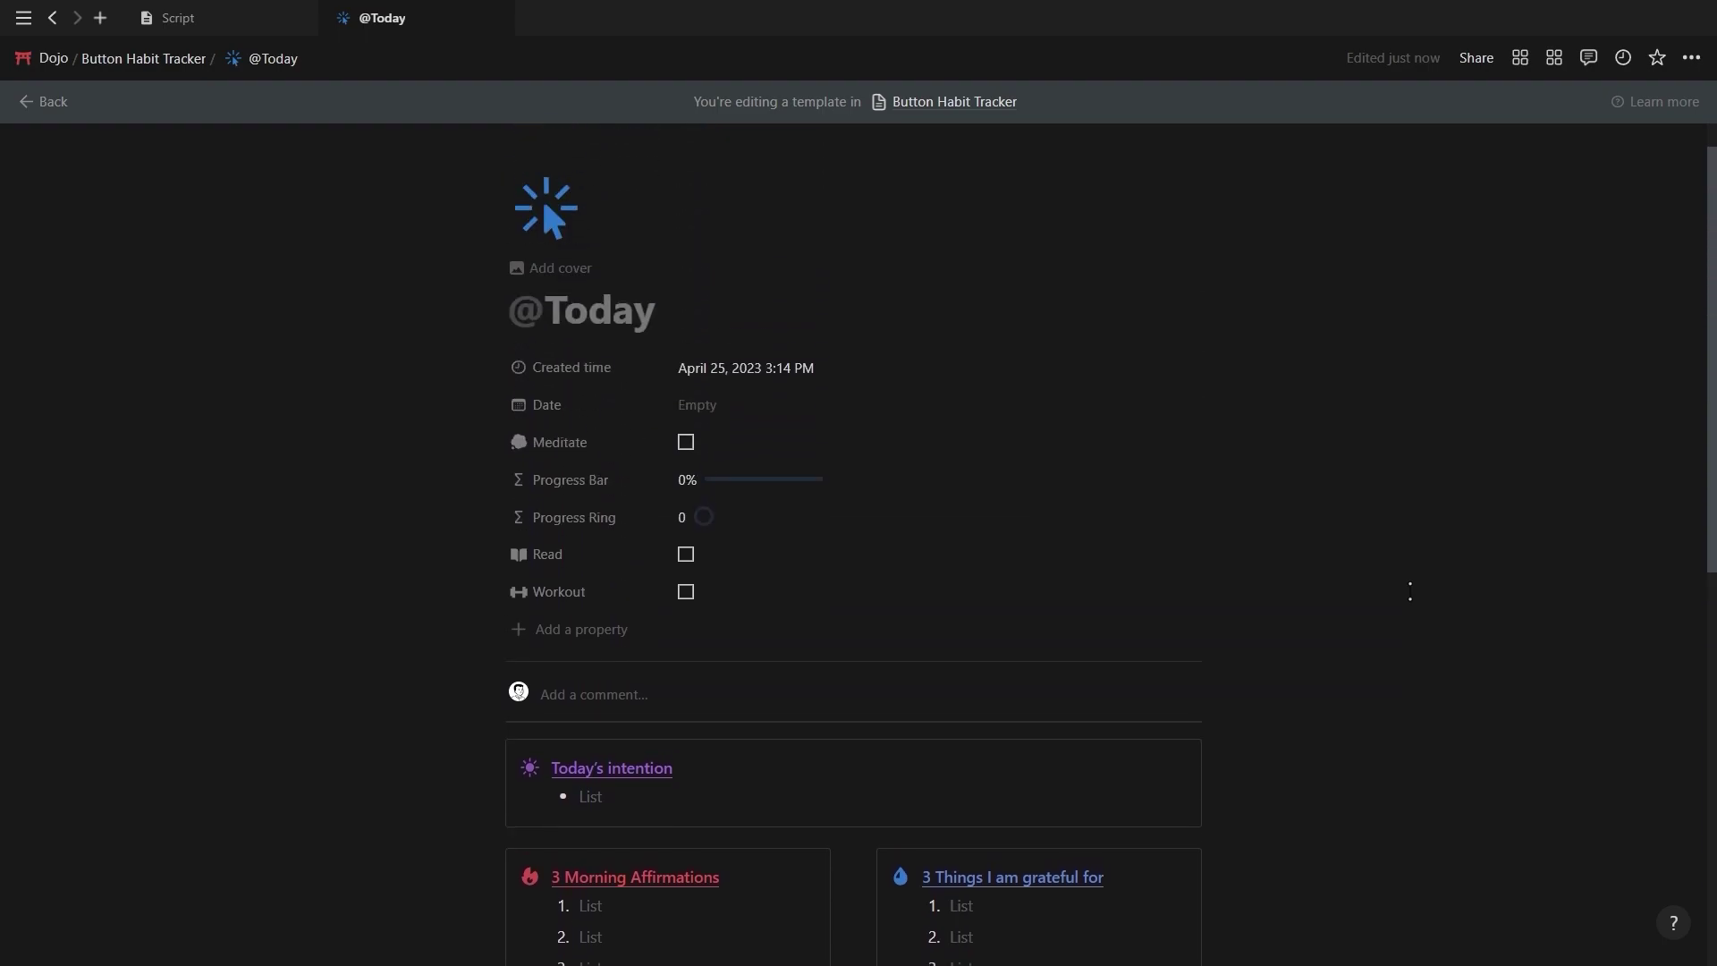
pyautogui.hotkey('alt', 'Left')
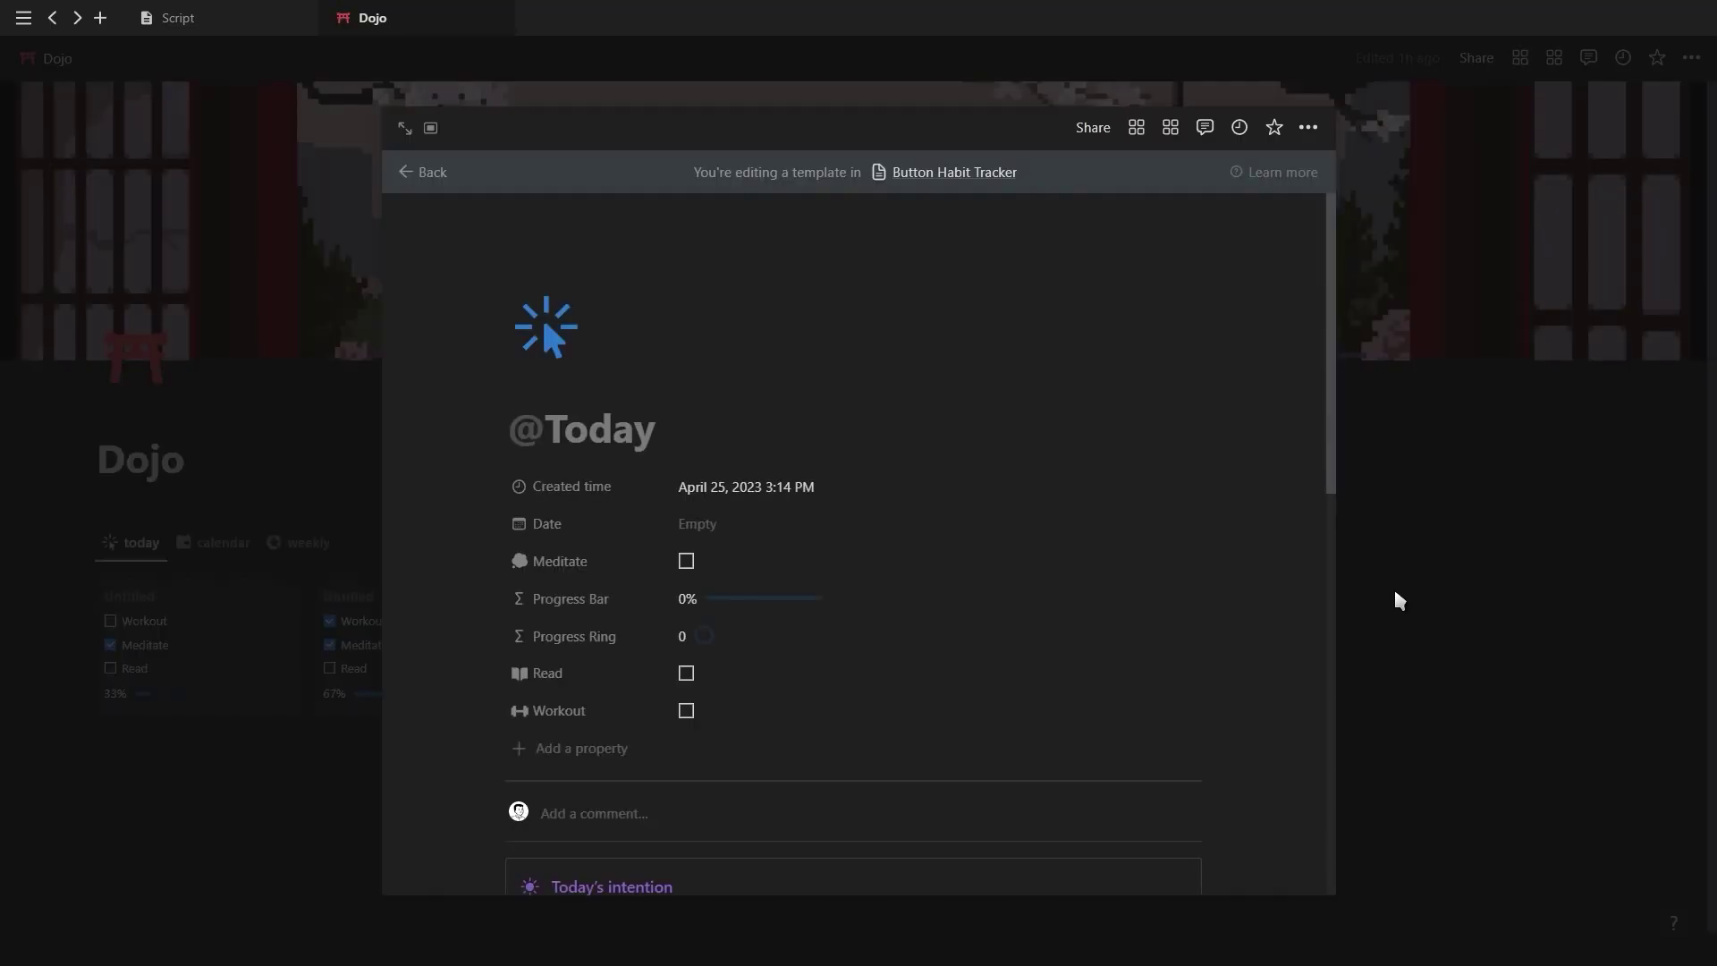
pyautogui.click(1531, 591)
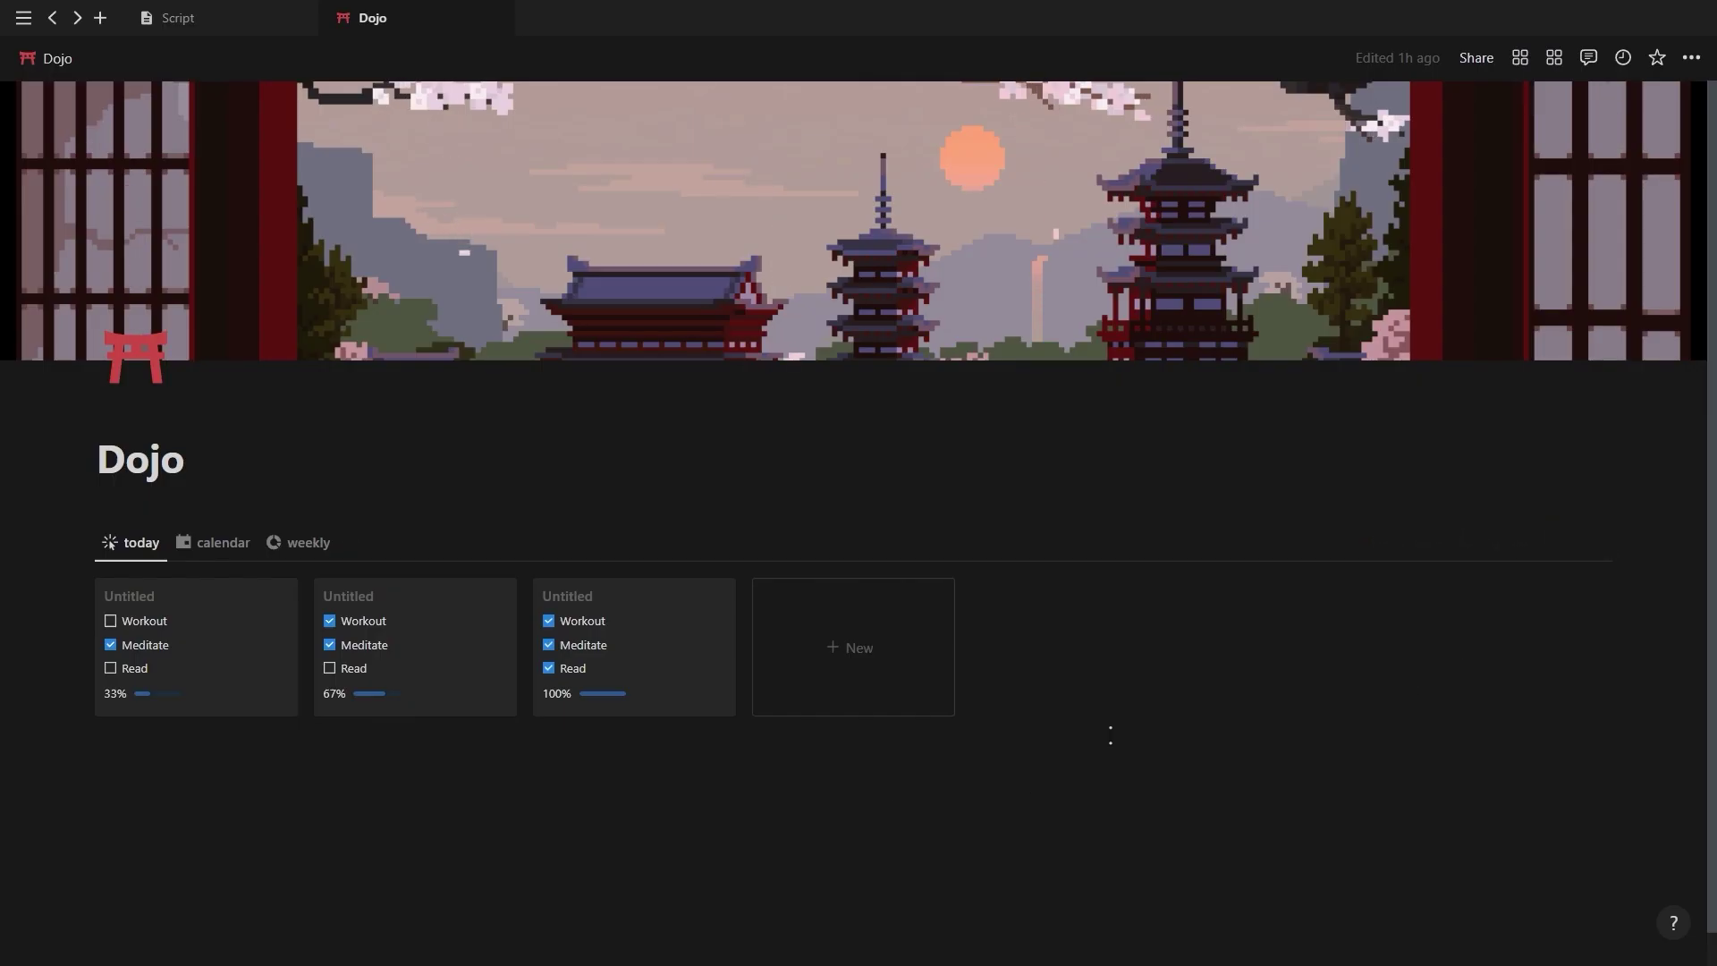
pyautogui.click(1601, 546)
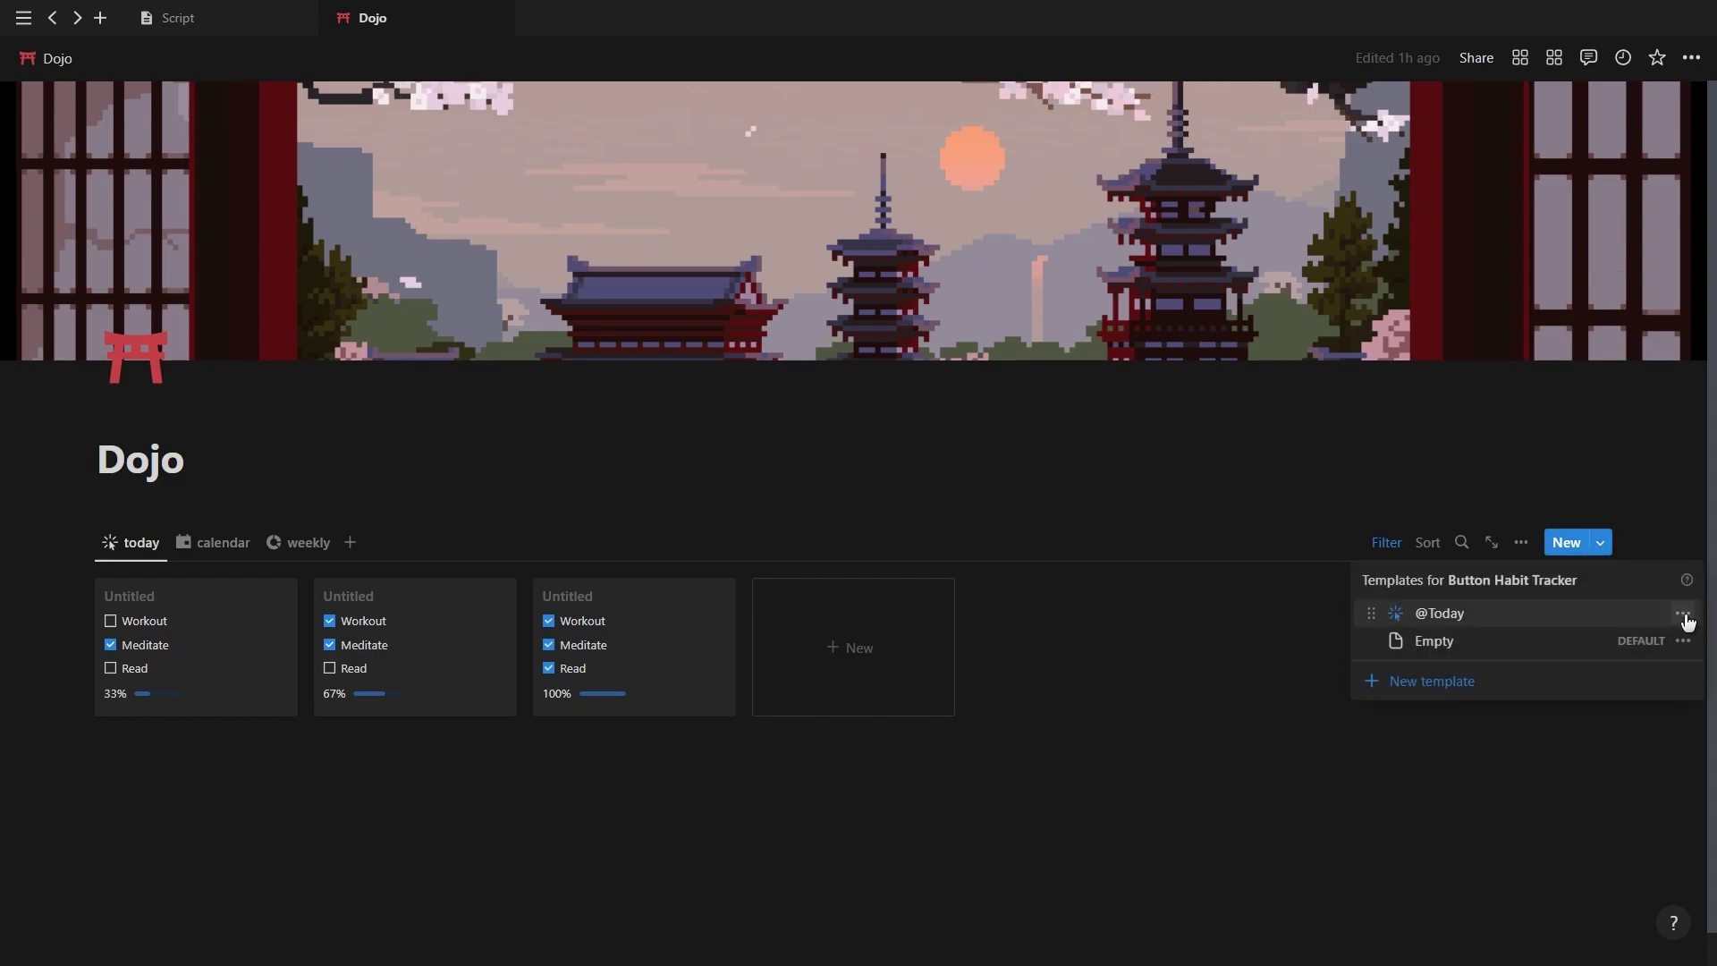
pyautogui.click(1683, 613)
pyautogui.click(1626, 598)
pyautogui.click(1000, 498)
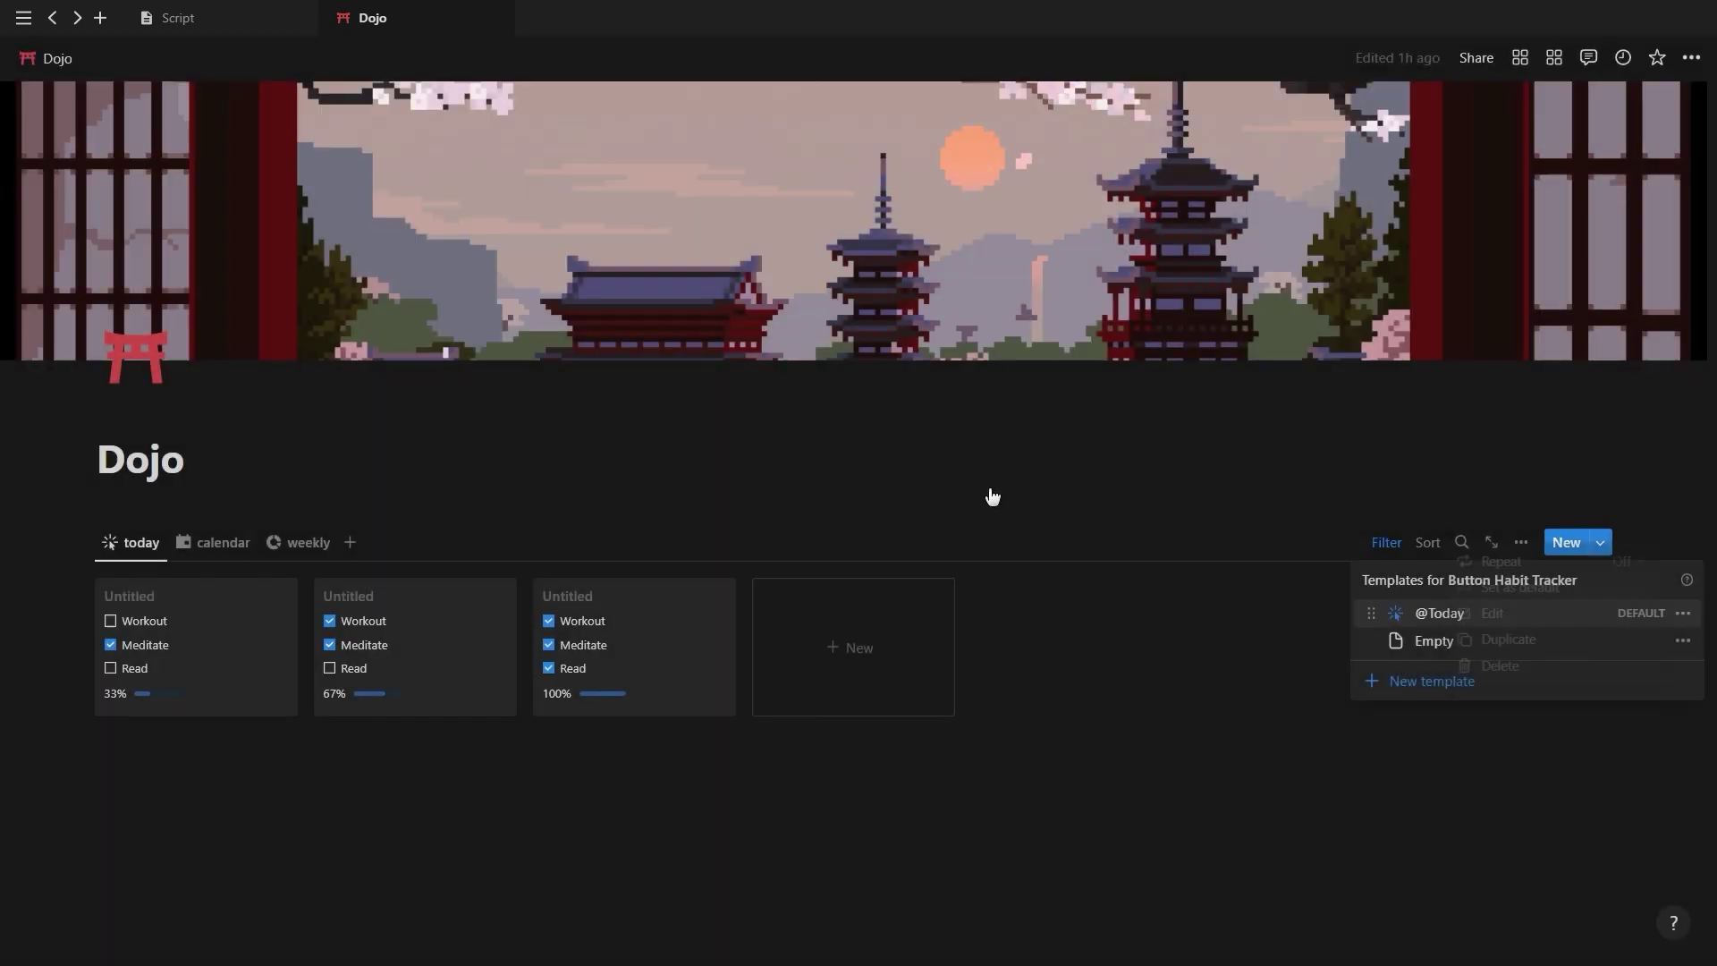
pyautogui.click(1655, 756)
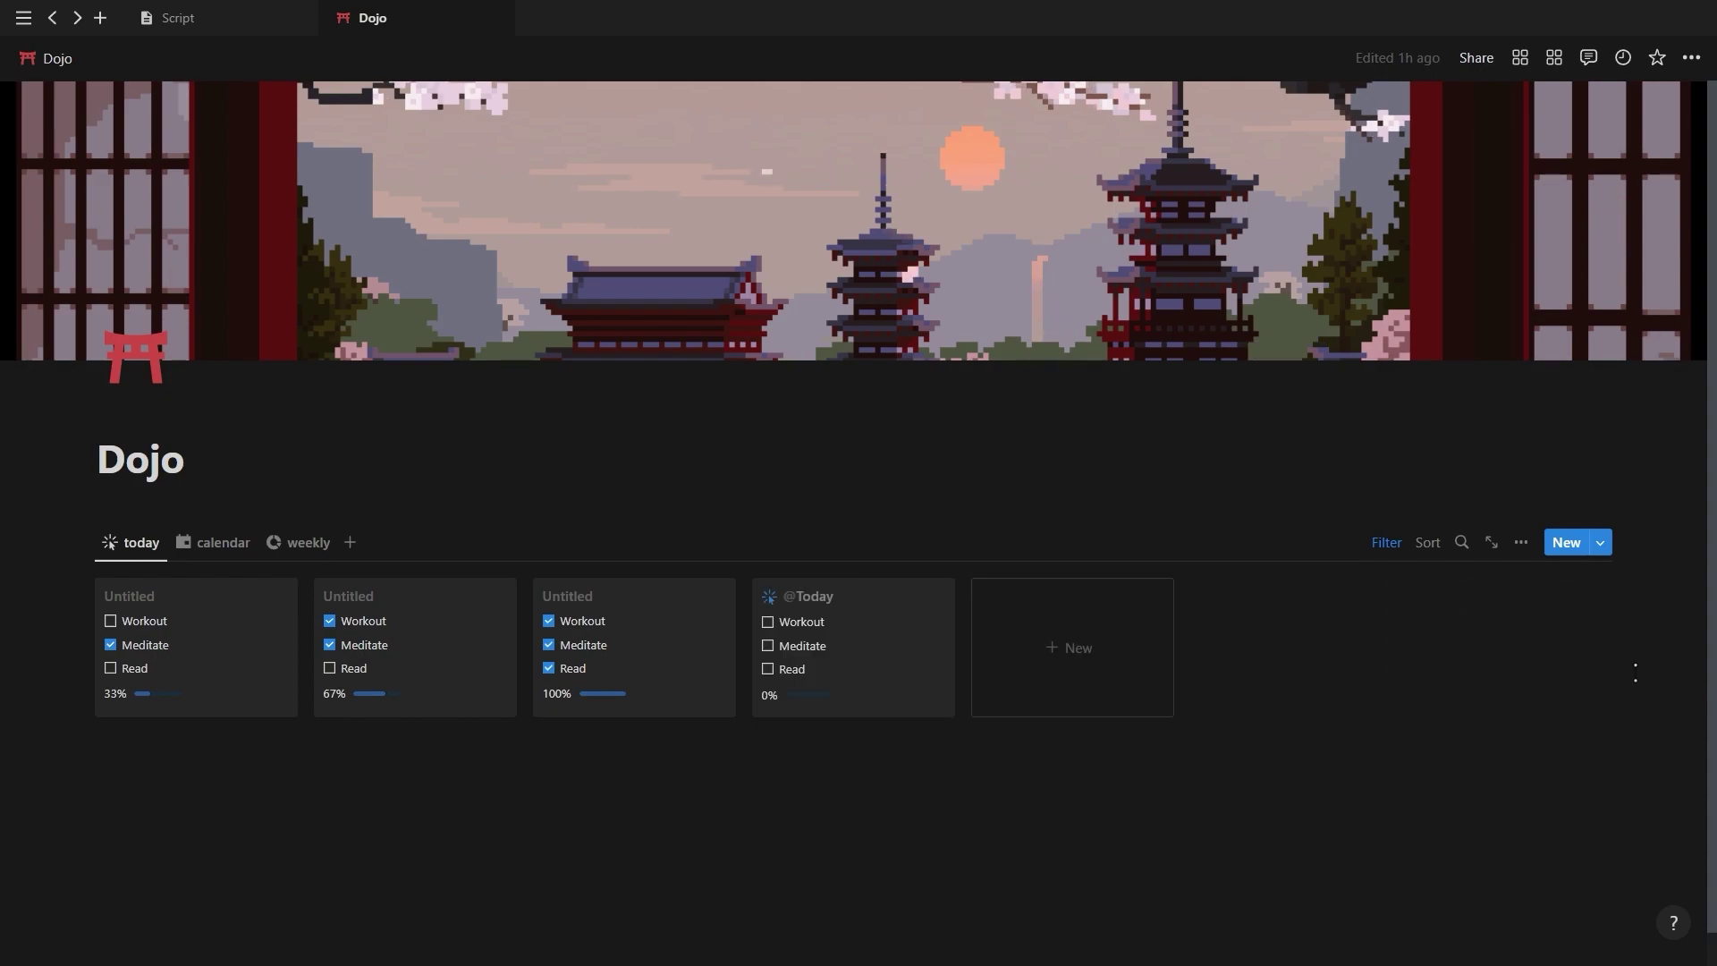
pyautogui.click(1612, 550)
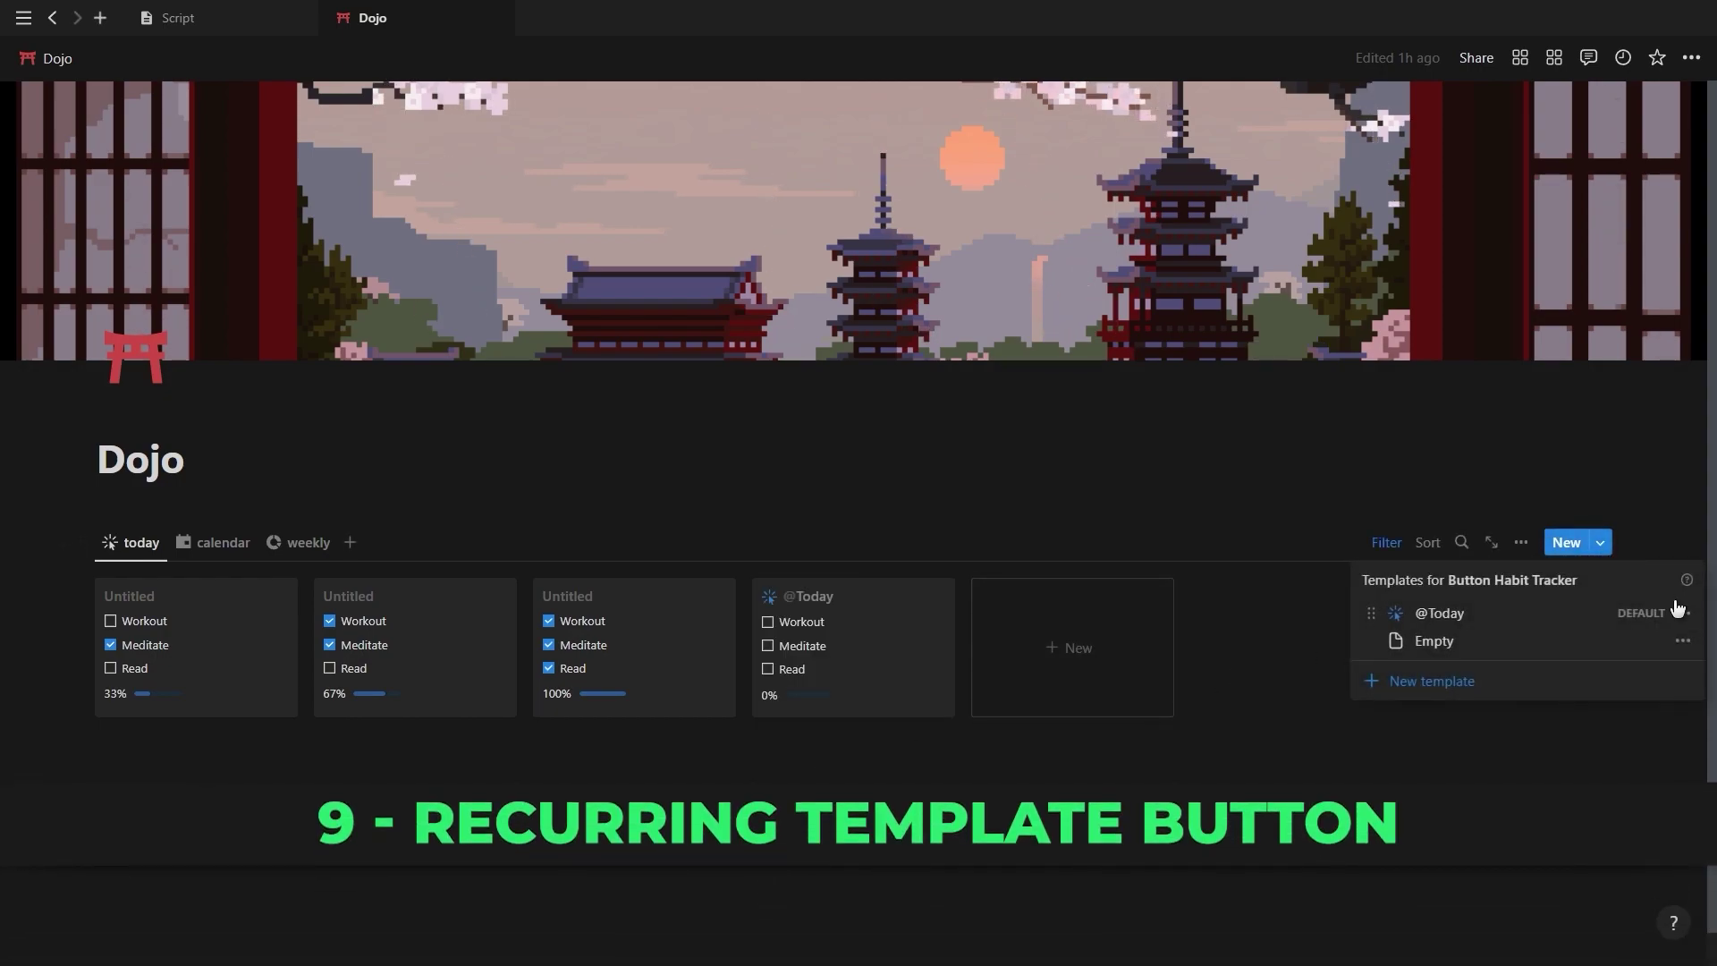
pyautogui.click(1683, 613)
pyautogui.click(1553, 562)
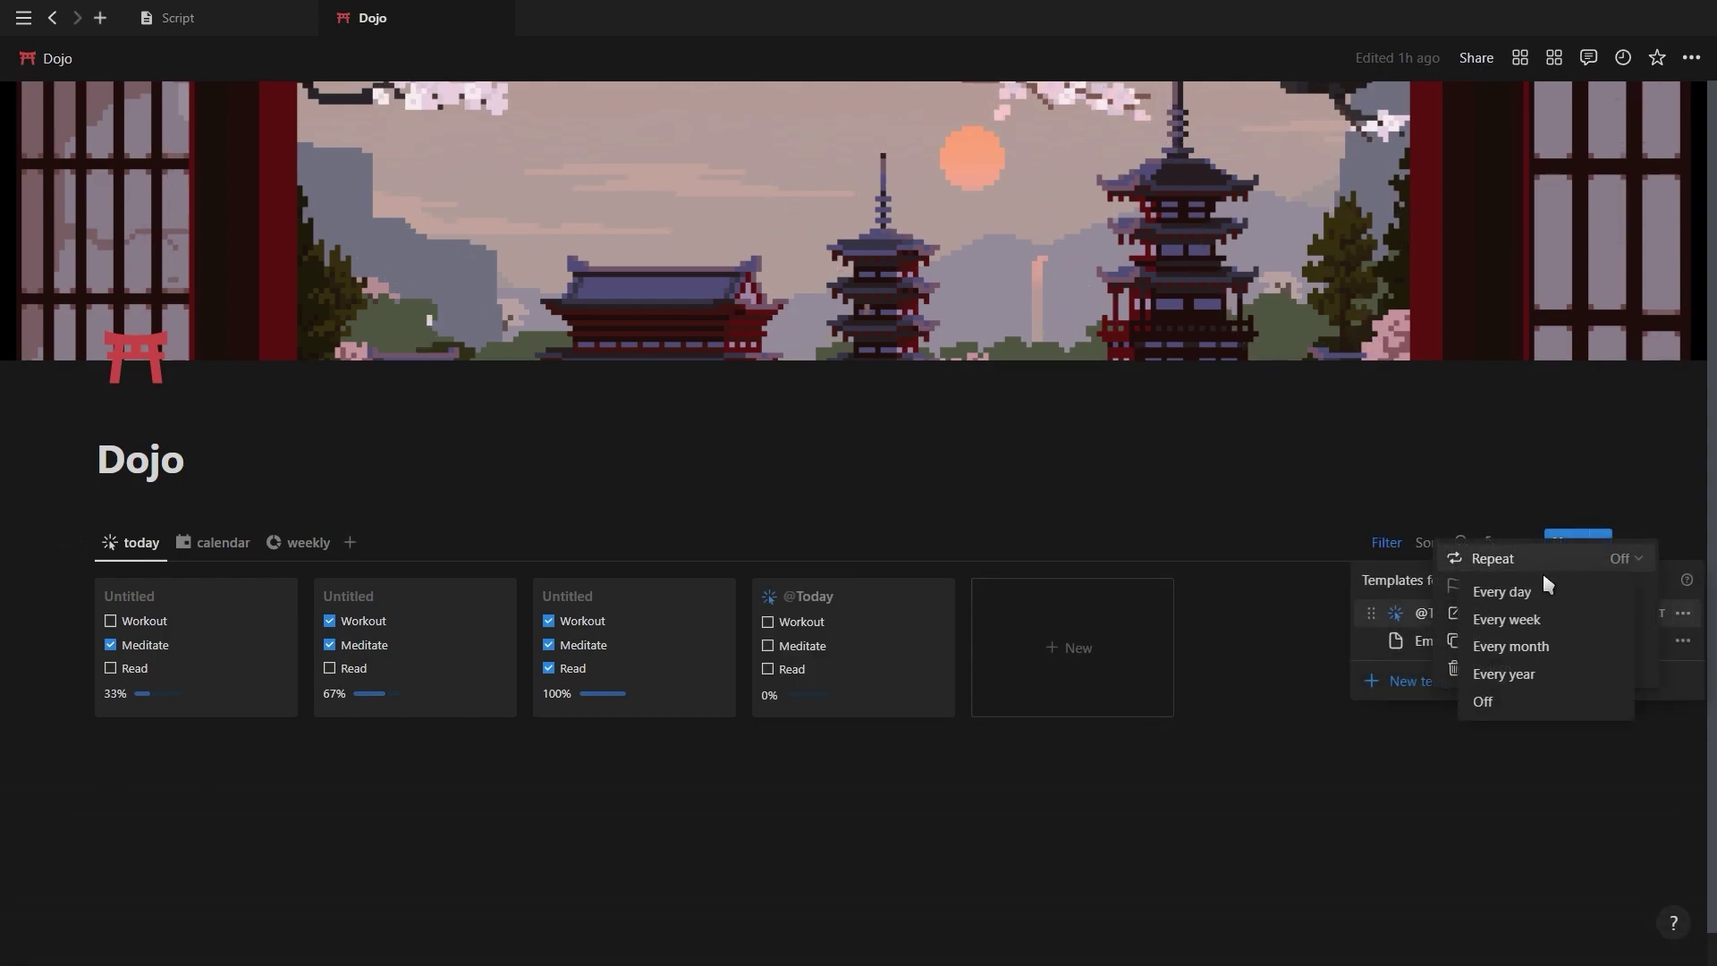
pyautogui.click(1533, 594)
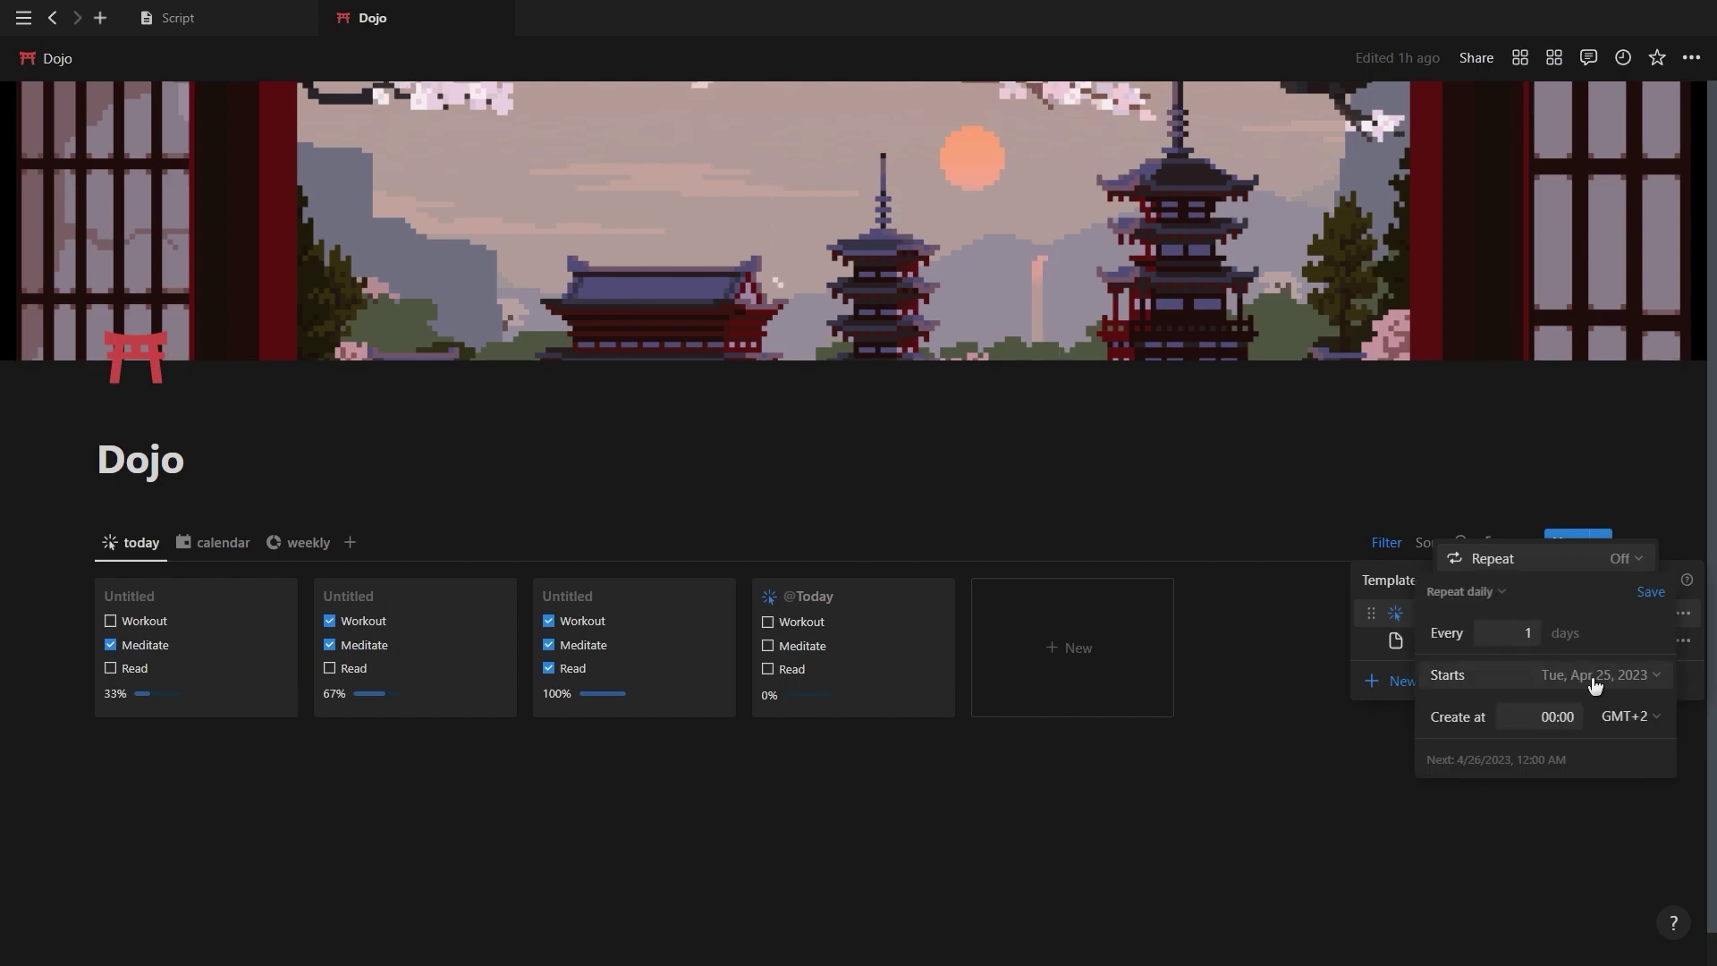
pyautogui.click(1589, 677)
pyautogui.click(1546, 600)
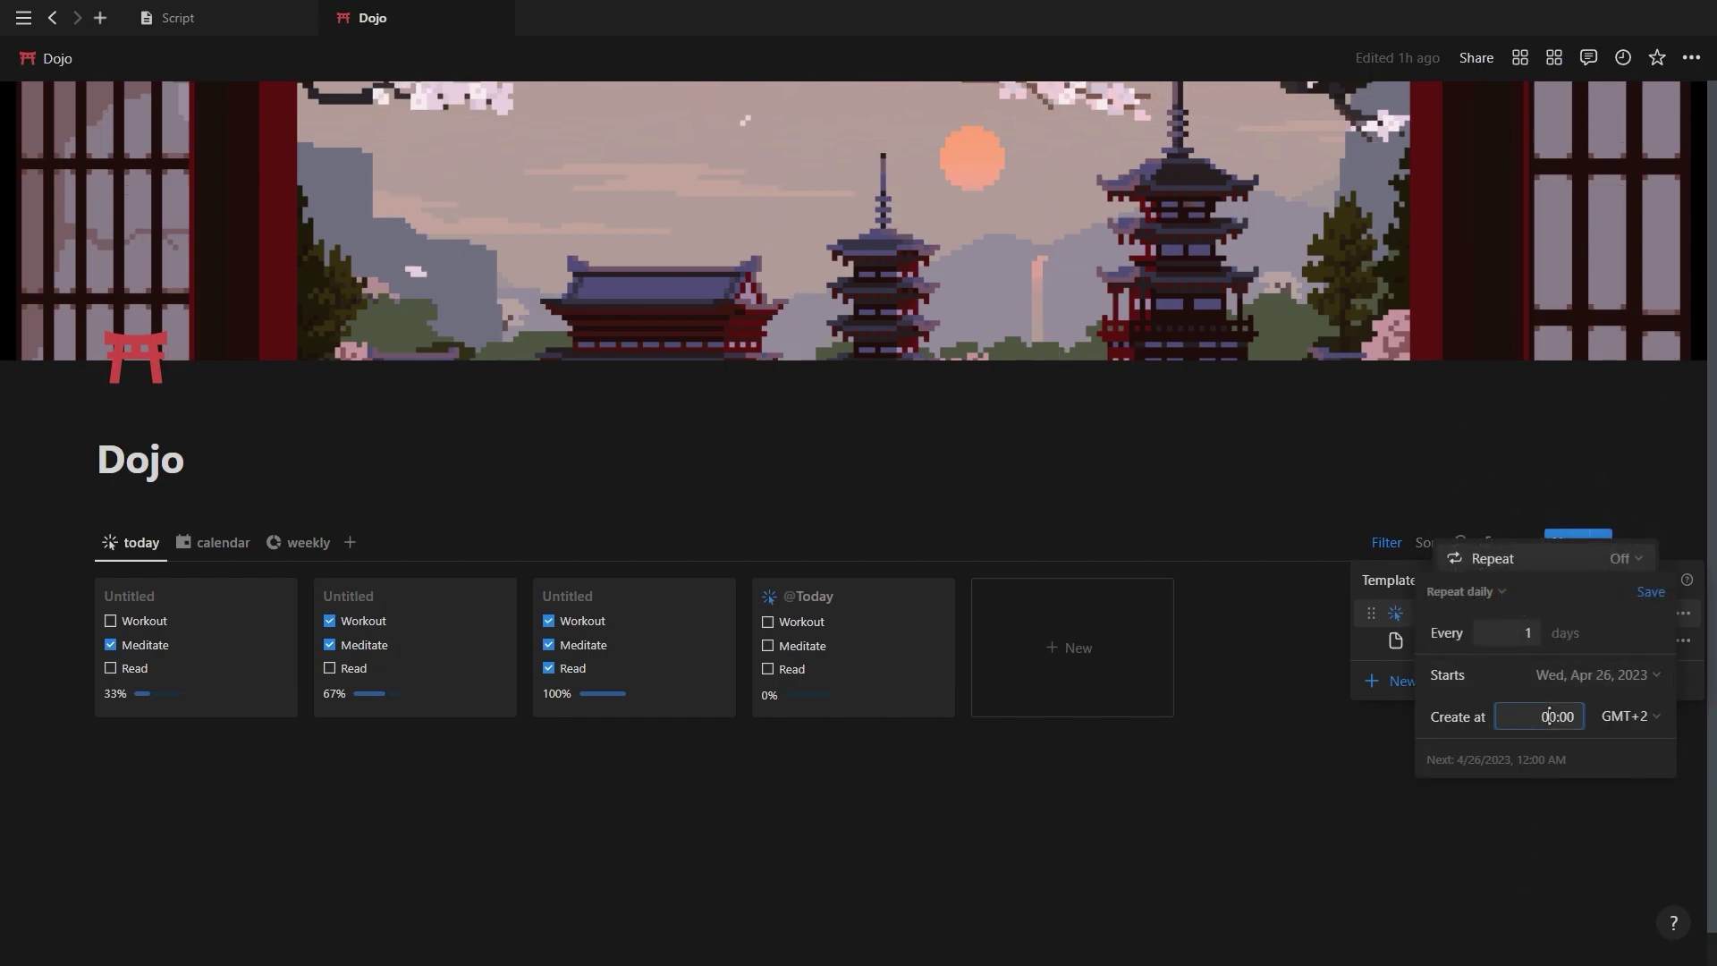
pyautogui.click(1651, 592)
pyautogui.click(1672, 540)
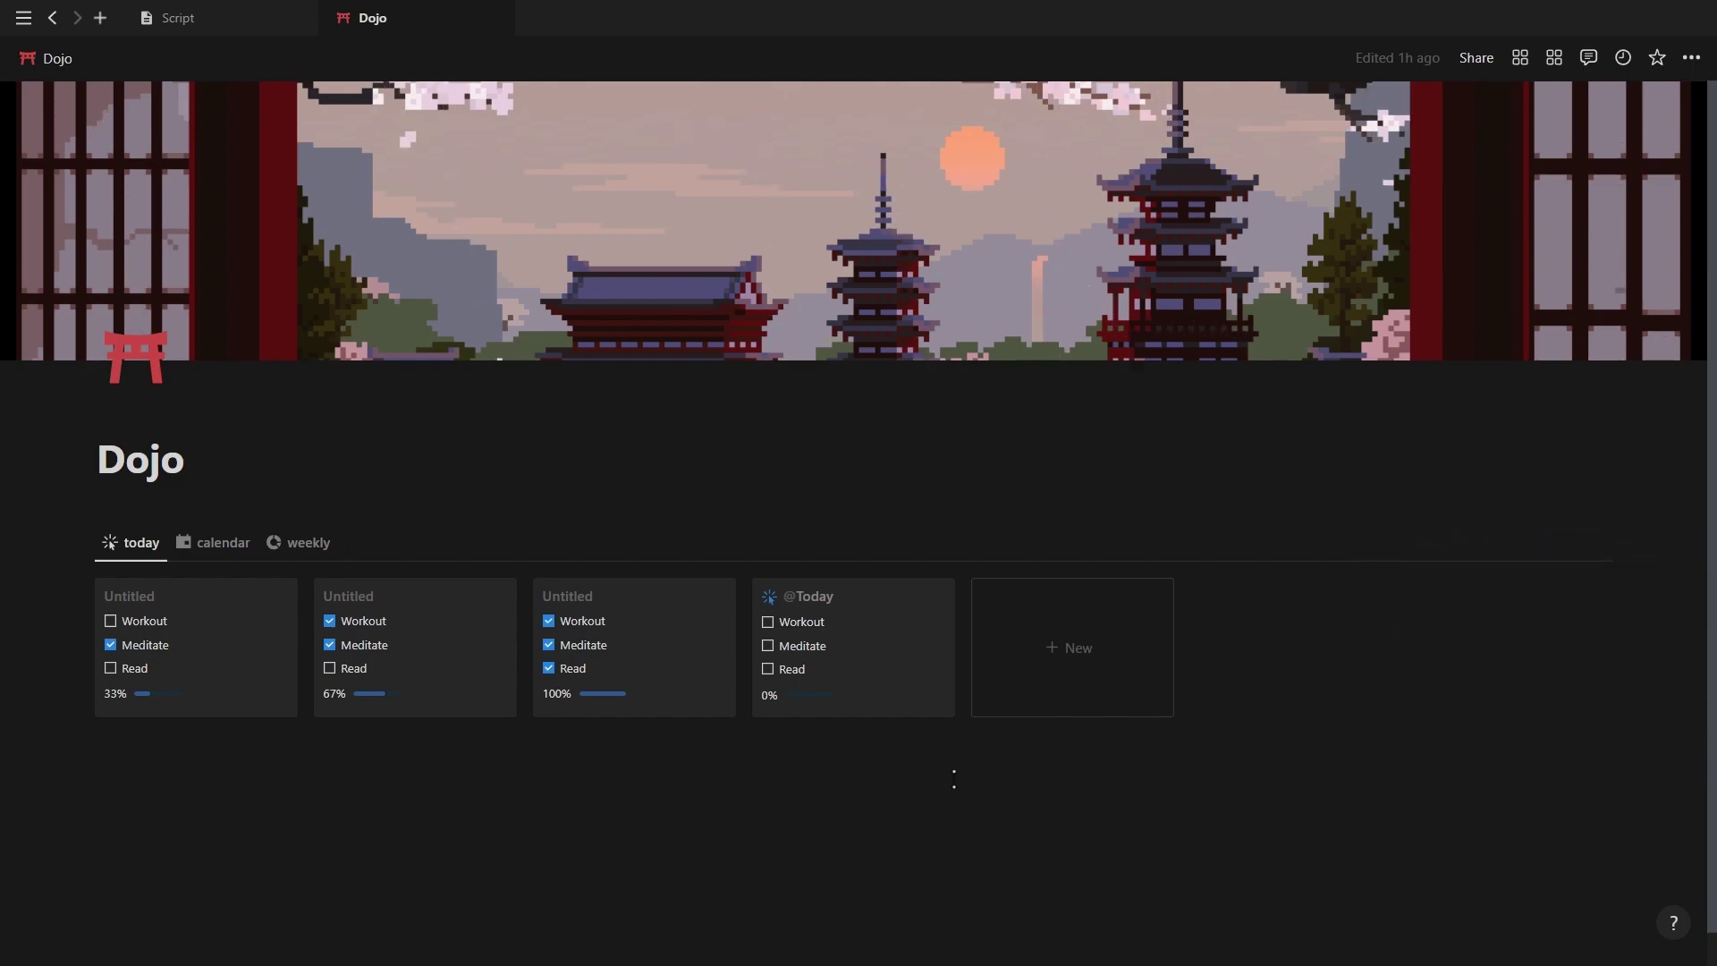
# - In the calendar view's layout, set Show calendar by to Created time
pyautogui.click(238, 556)
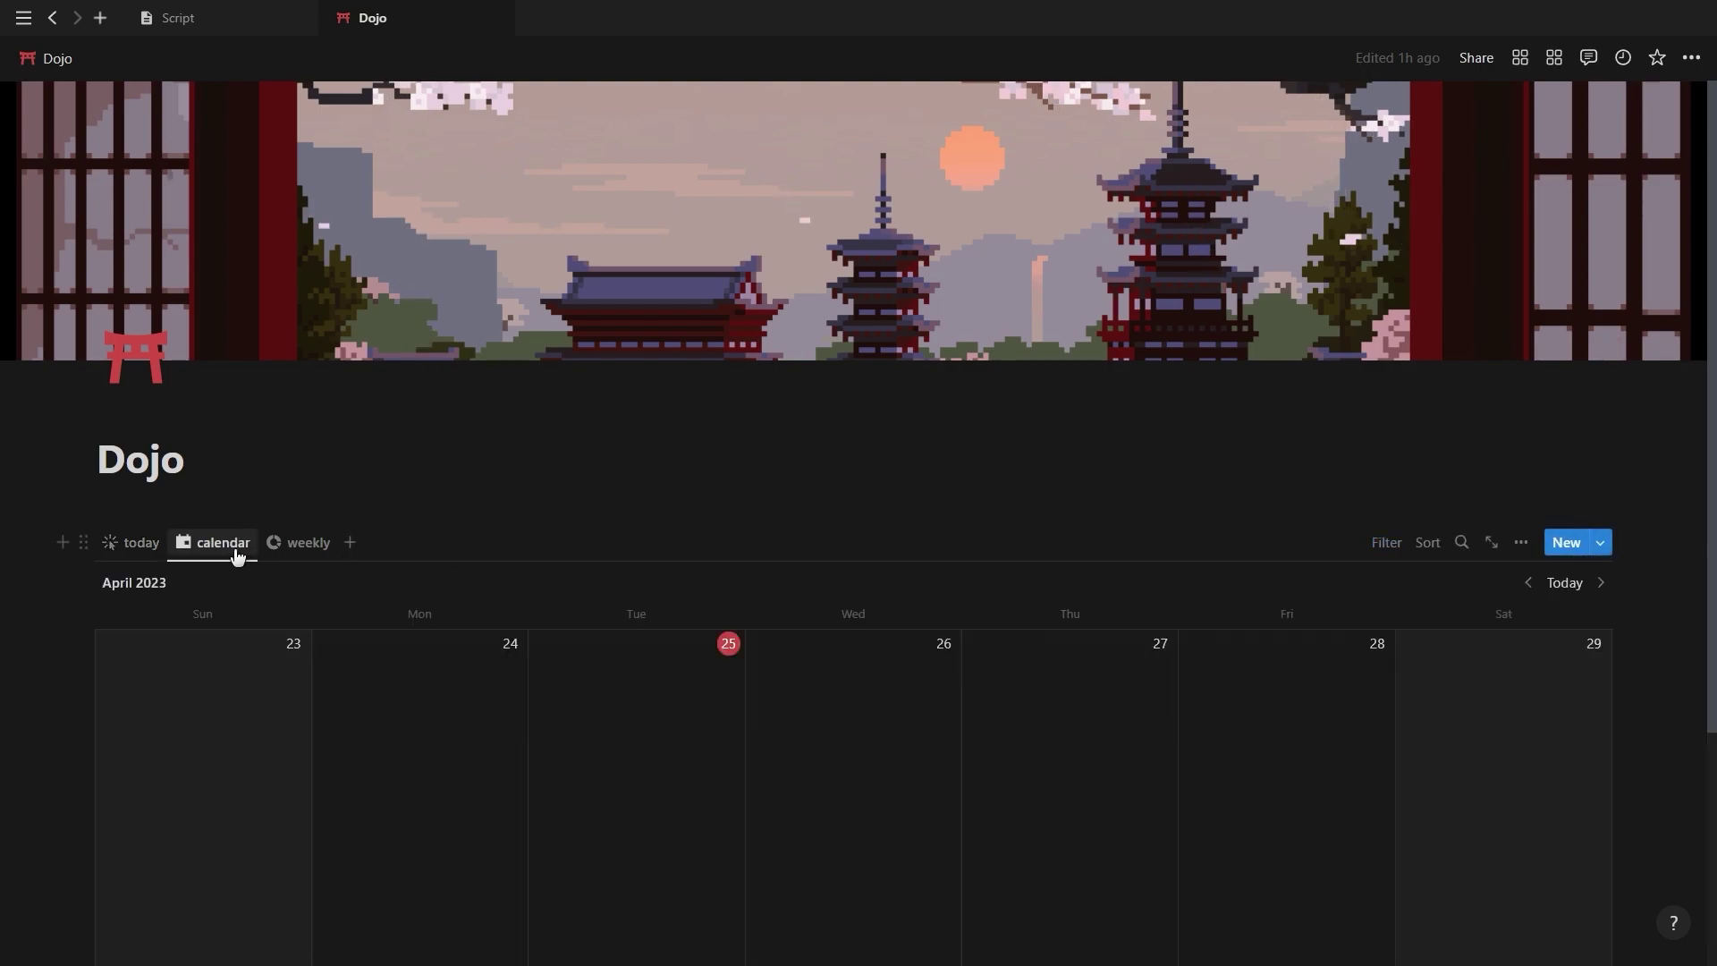
pyautogui.click(1520, 547)
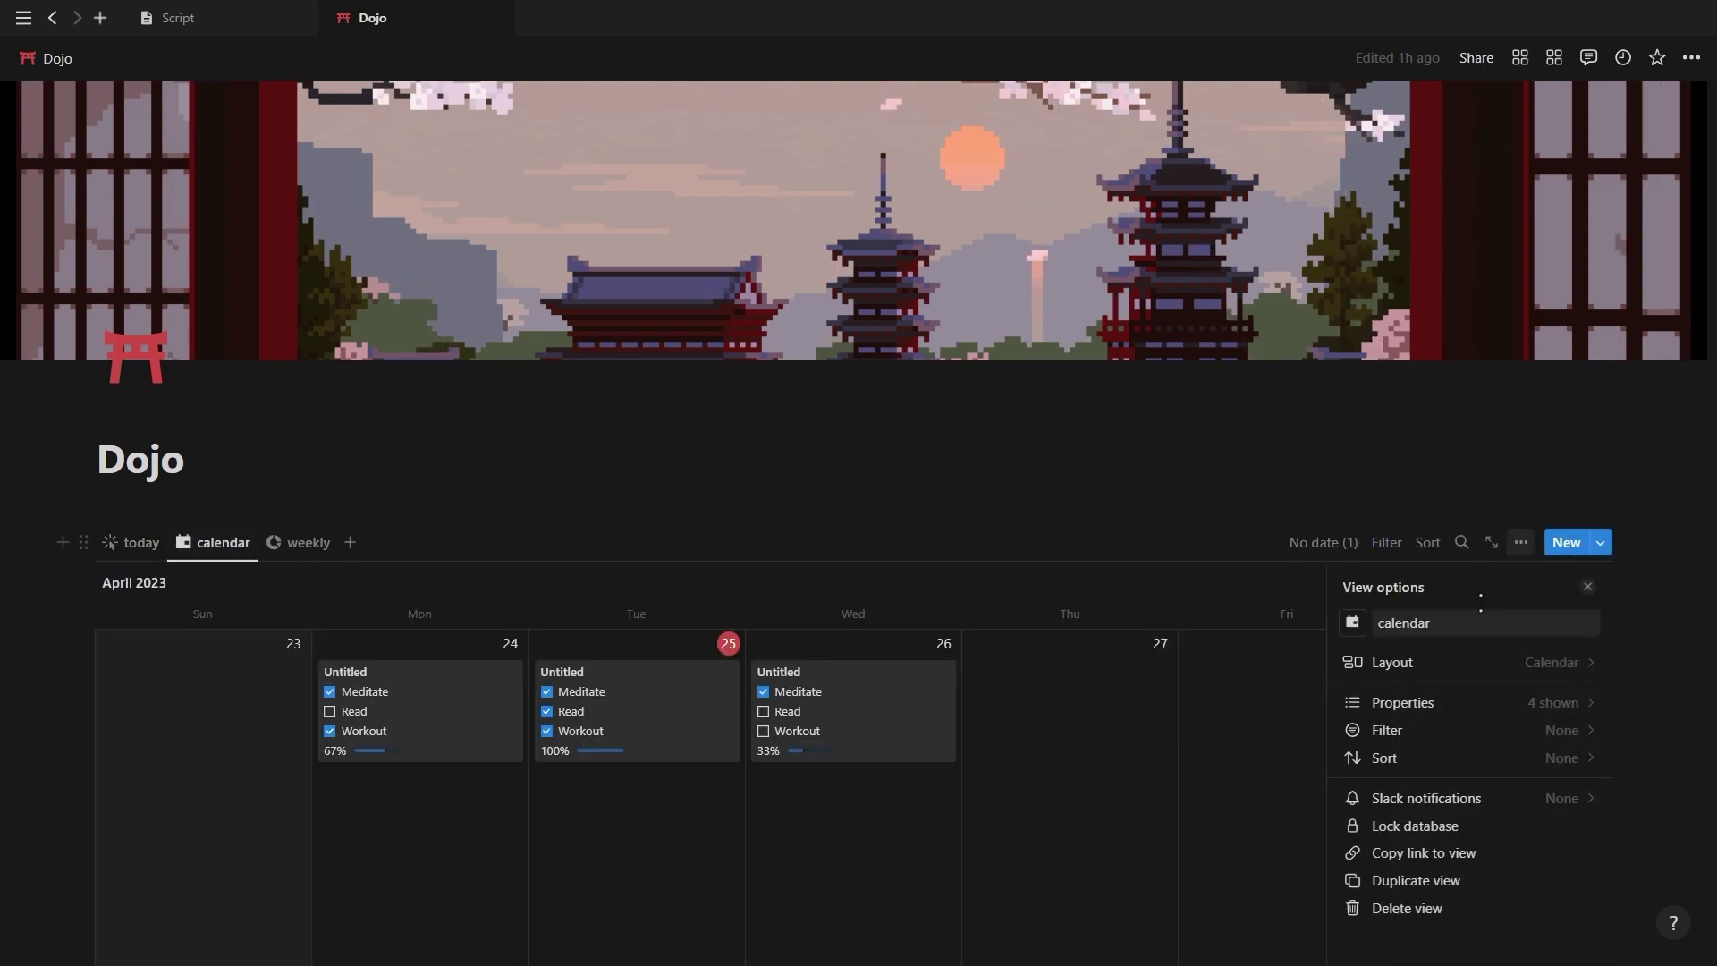
pyautogui.click(1445, 664)
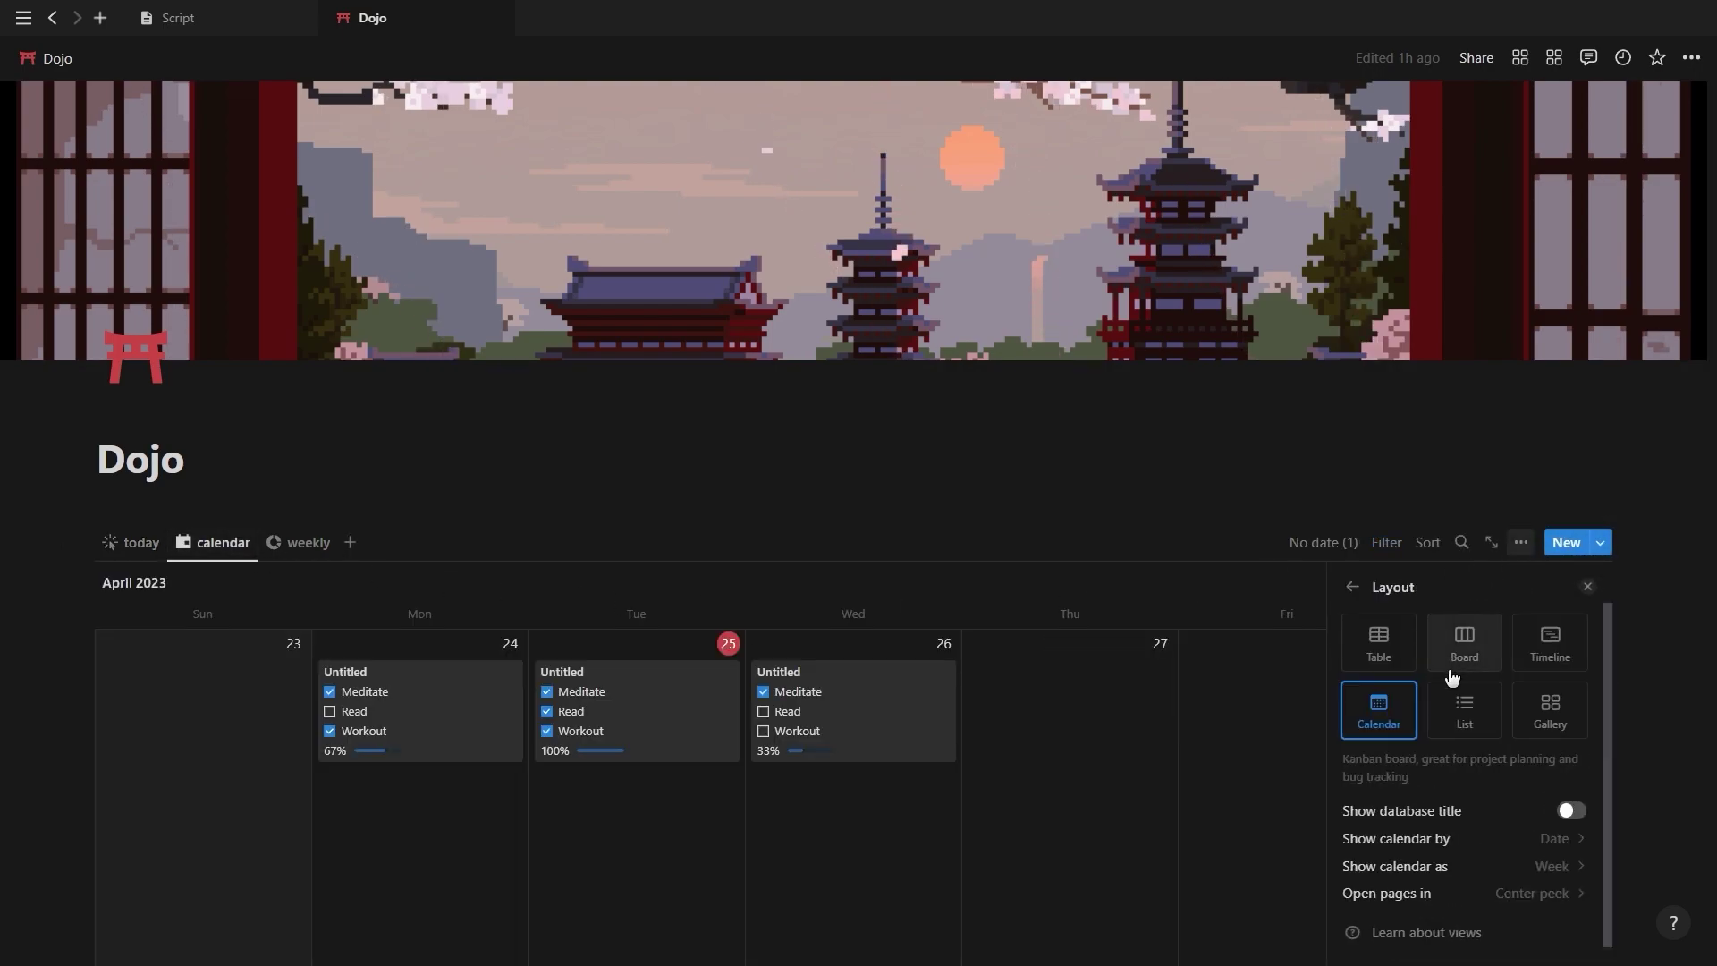
pyautogui.click(1491, 825)
pyautogui.click(1412, 896)
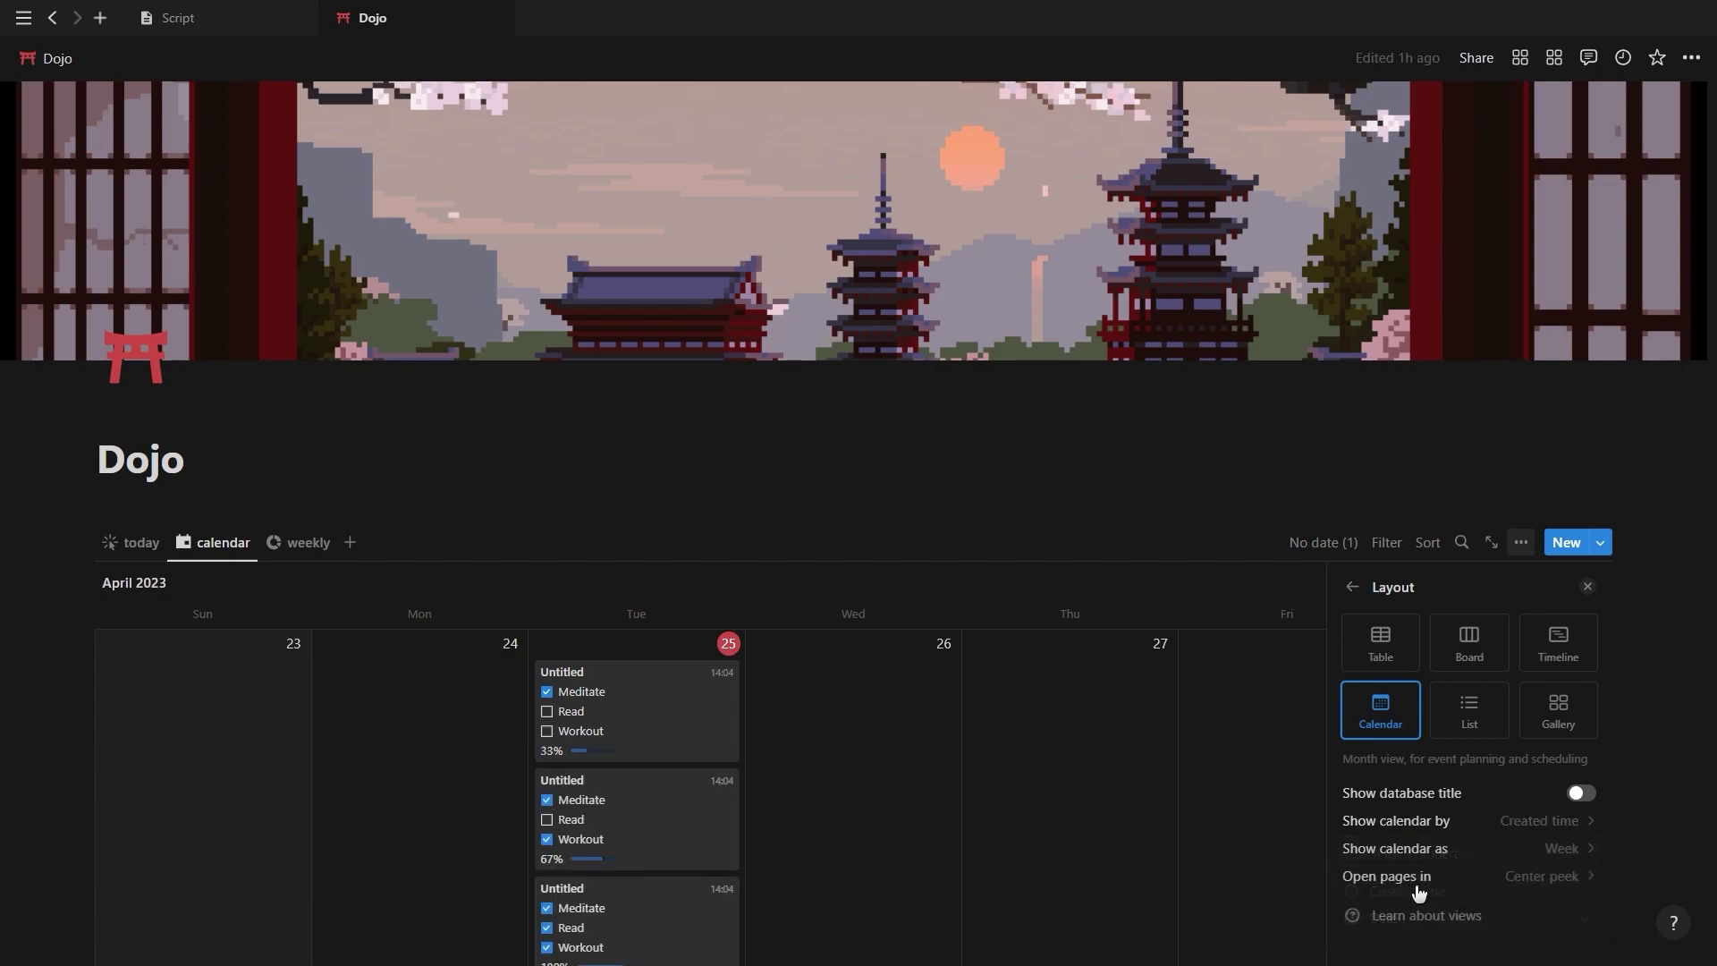
pyautogui.click(1588, 587)
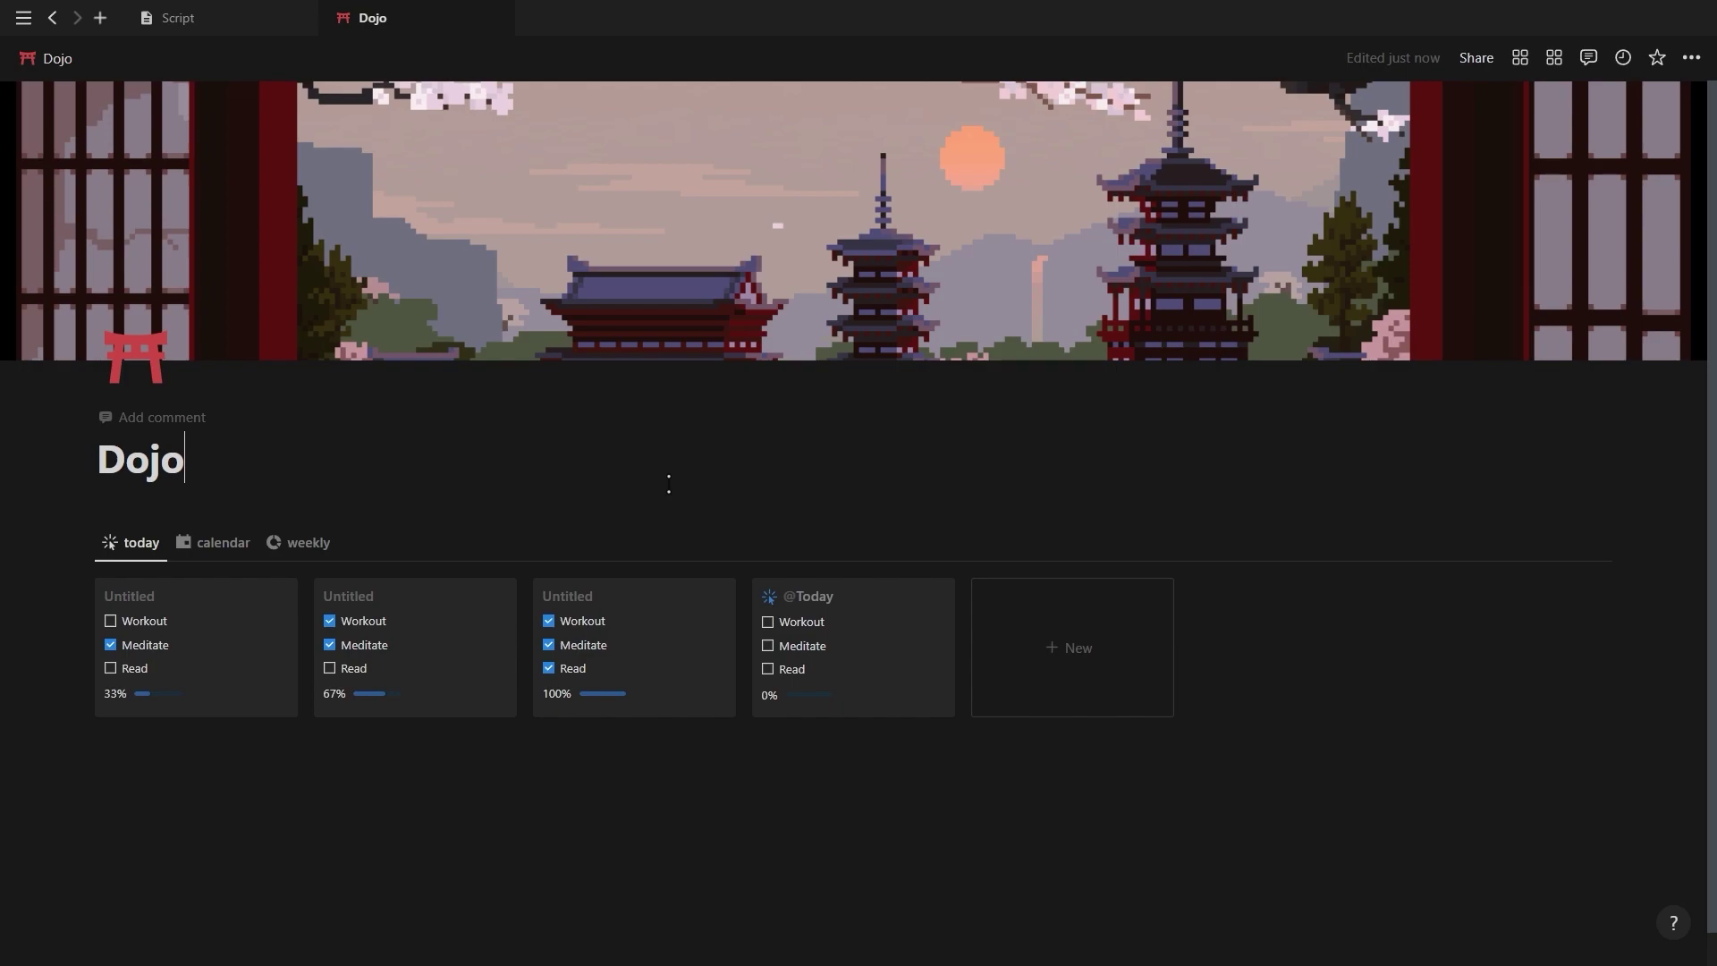
# - Insert a button block with an Add page step targeting Button Habit Tracker
pyautogui.press('Return')
pyautogui.write('/but')
pyautogui.press('Return')
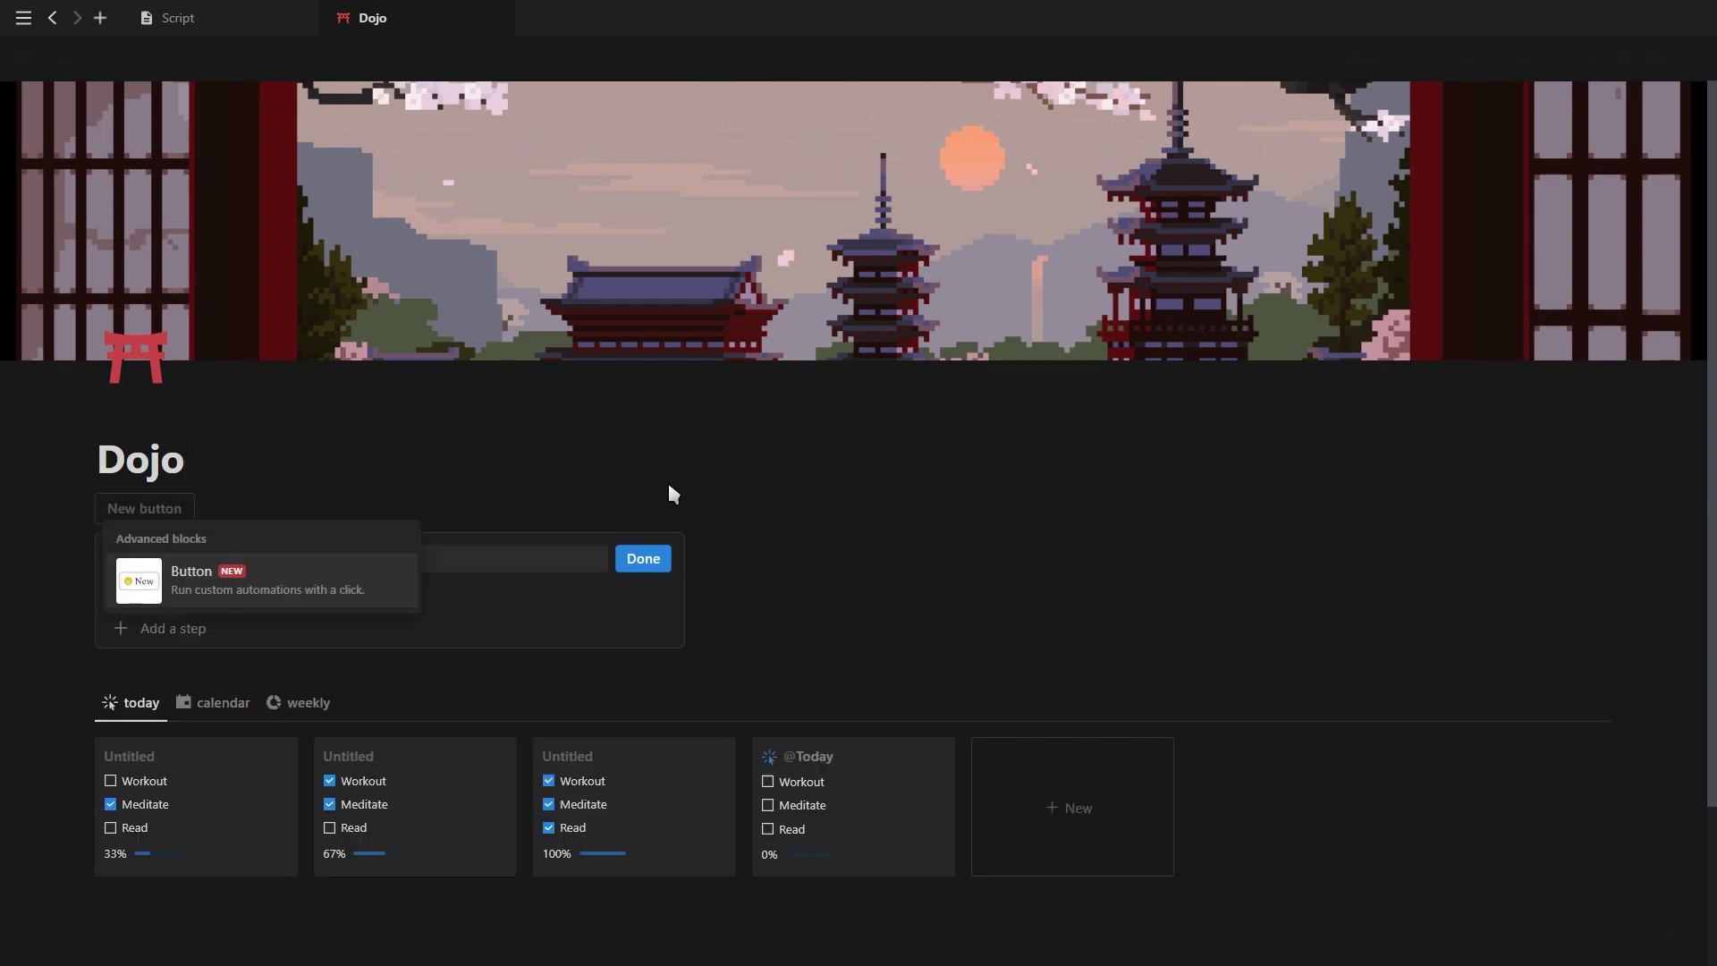
pyautogui.click(287, 692)
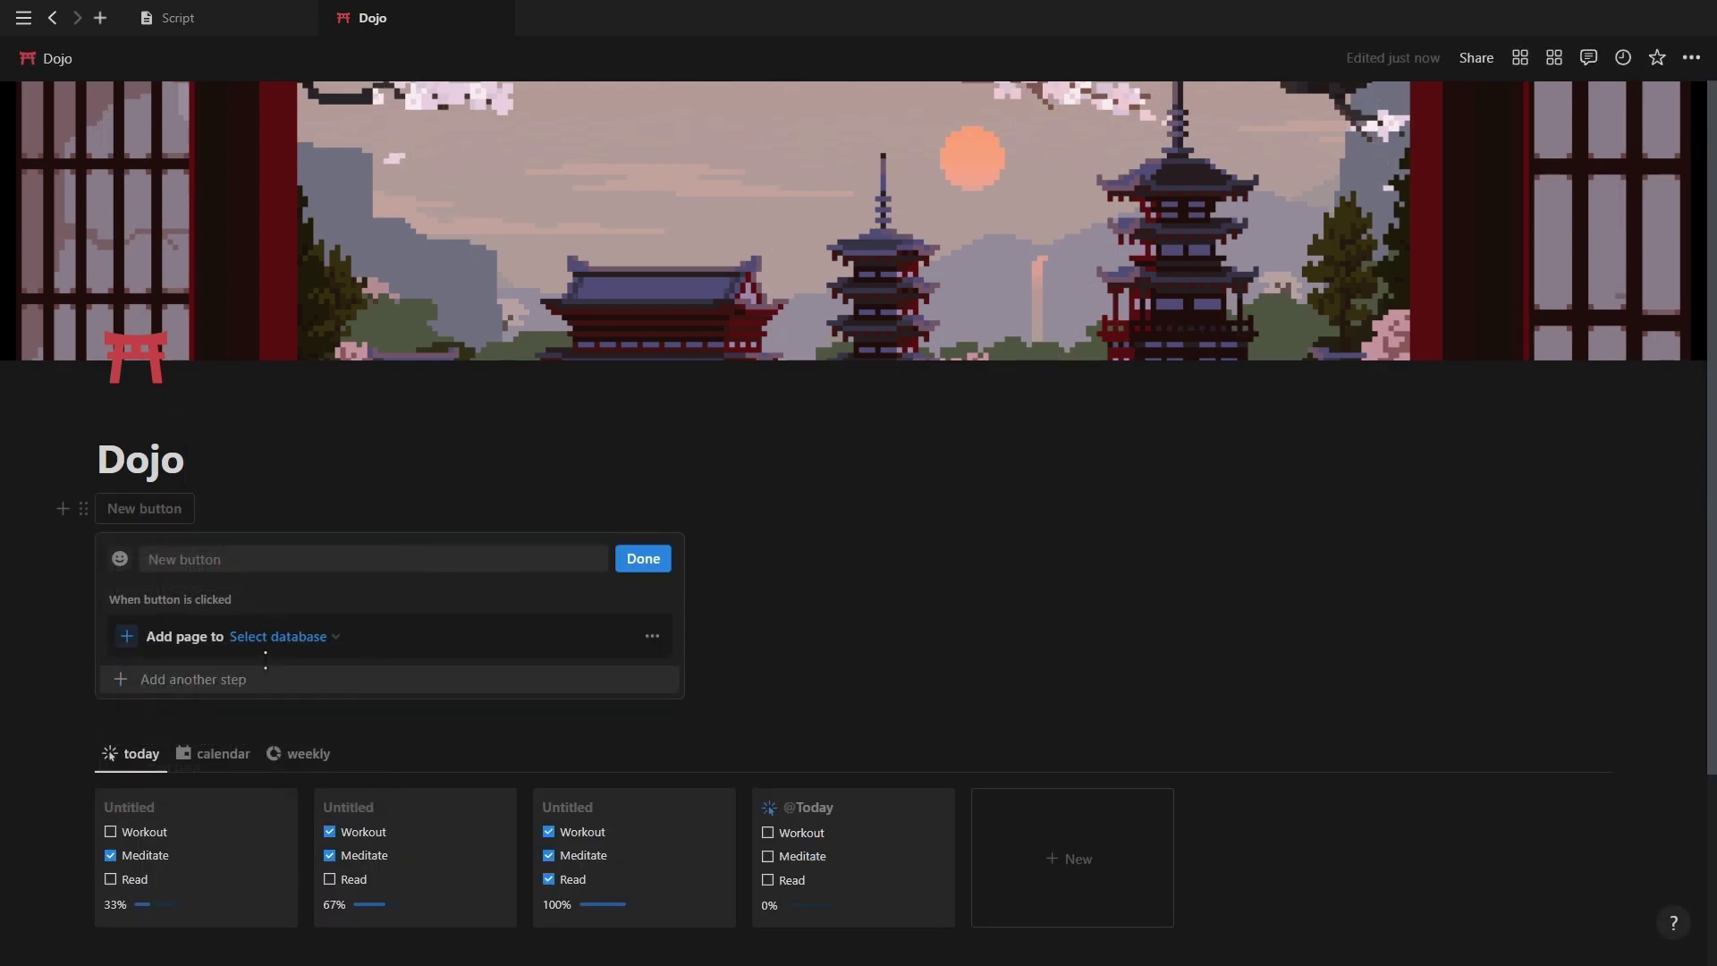
pyautogui.click(267, 640)
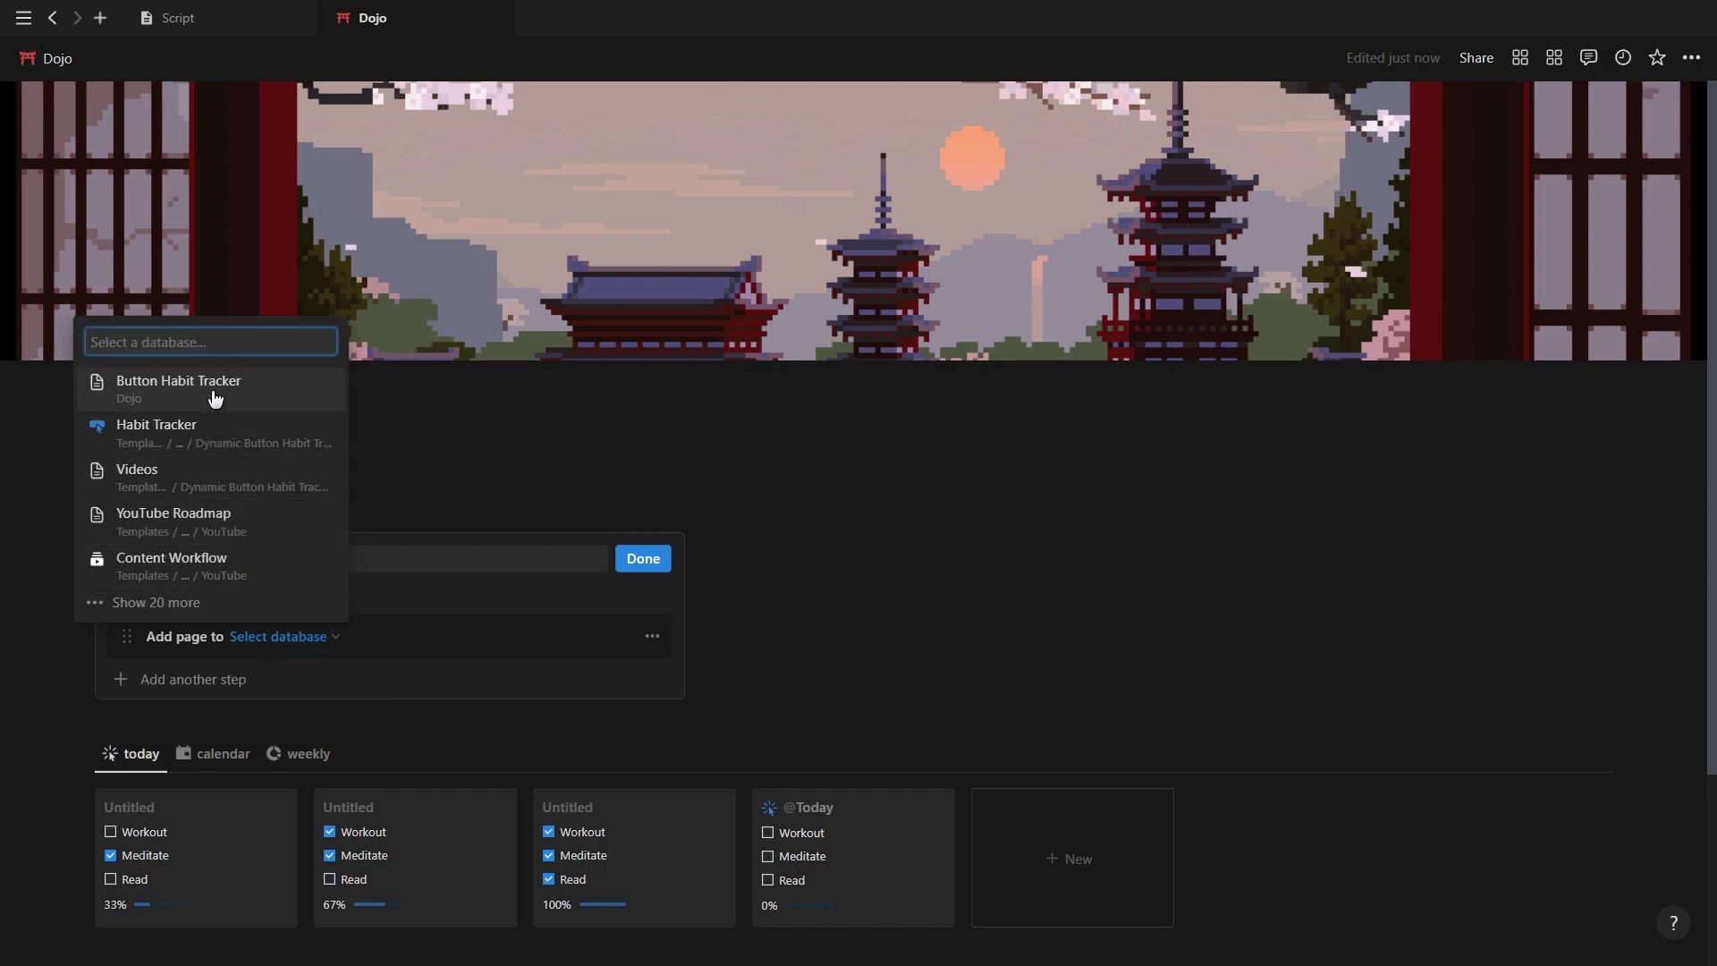
pyautogui.click(214, 390)
pyautogui.click(220, 669)
pyautogui.write('@tod')
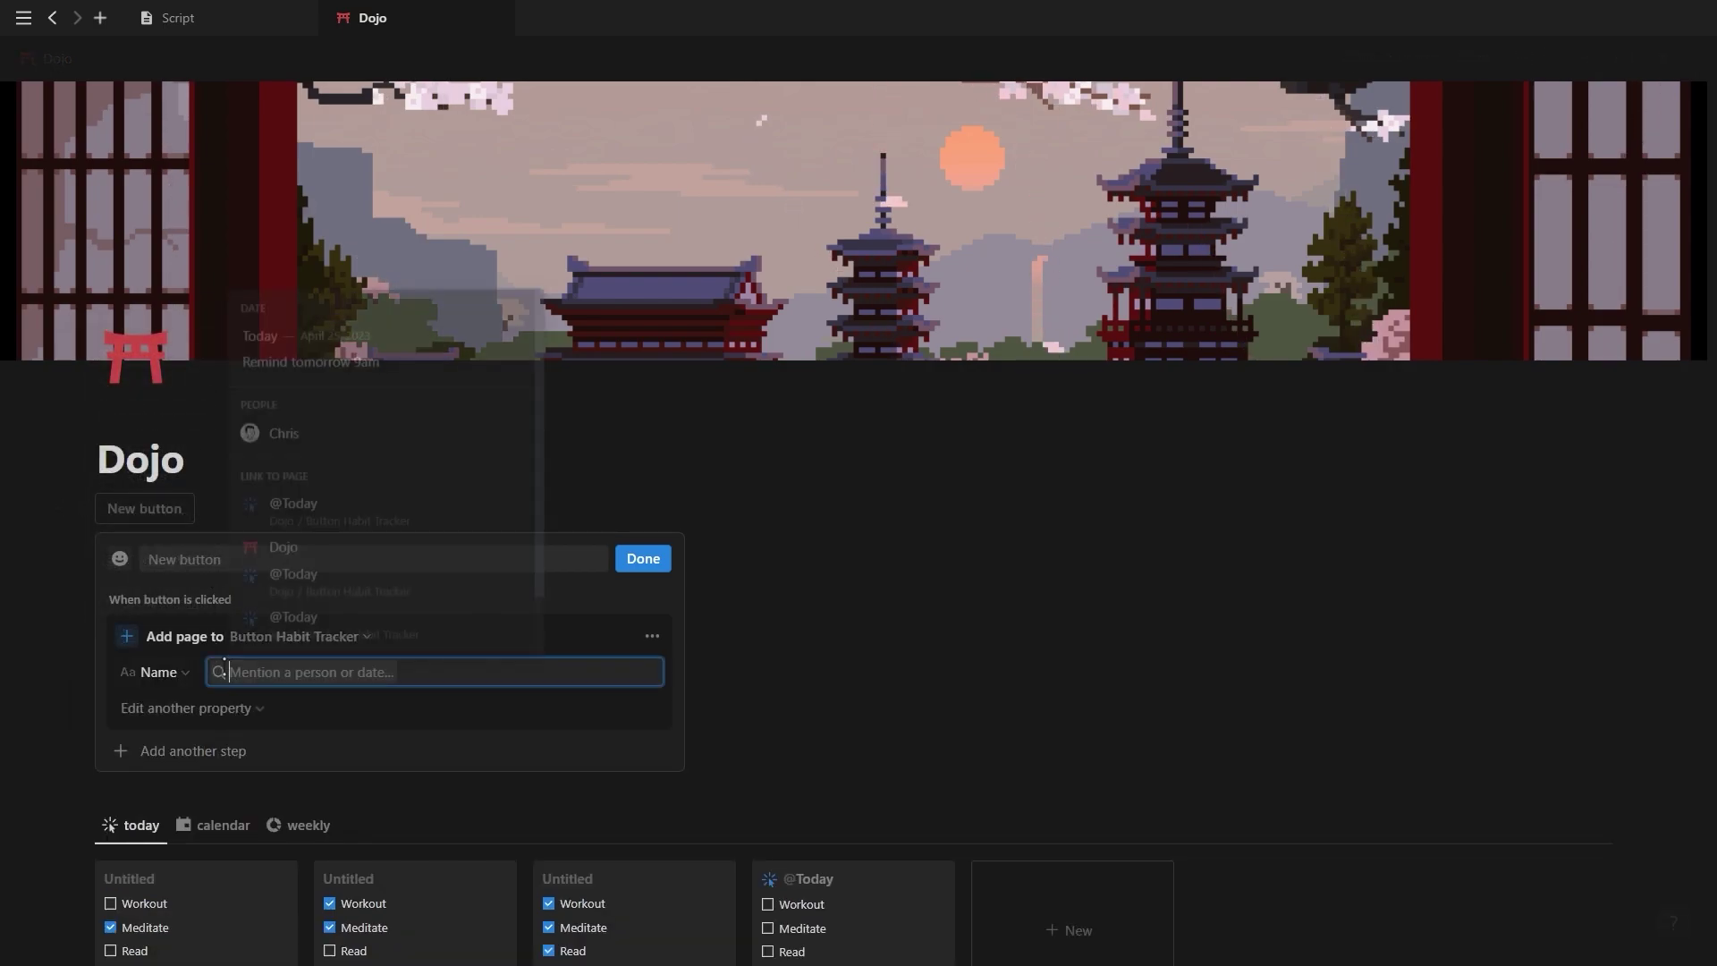
pyautogui.click(255, 592)
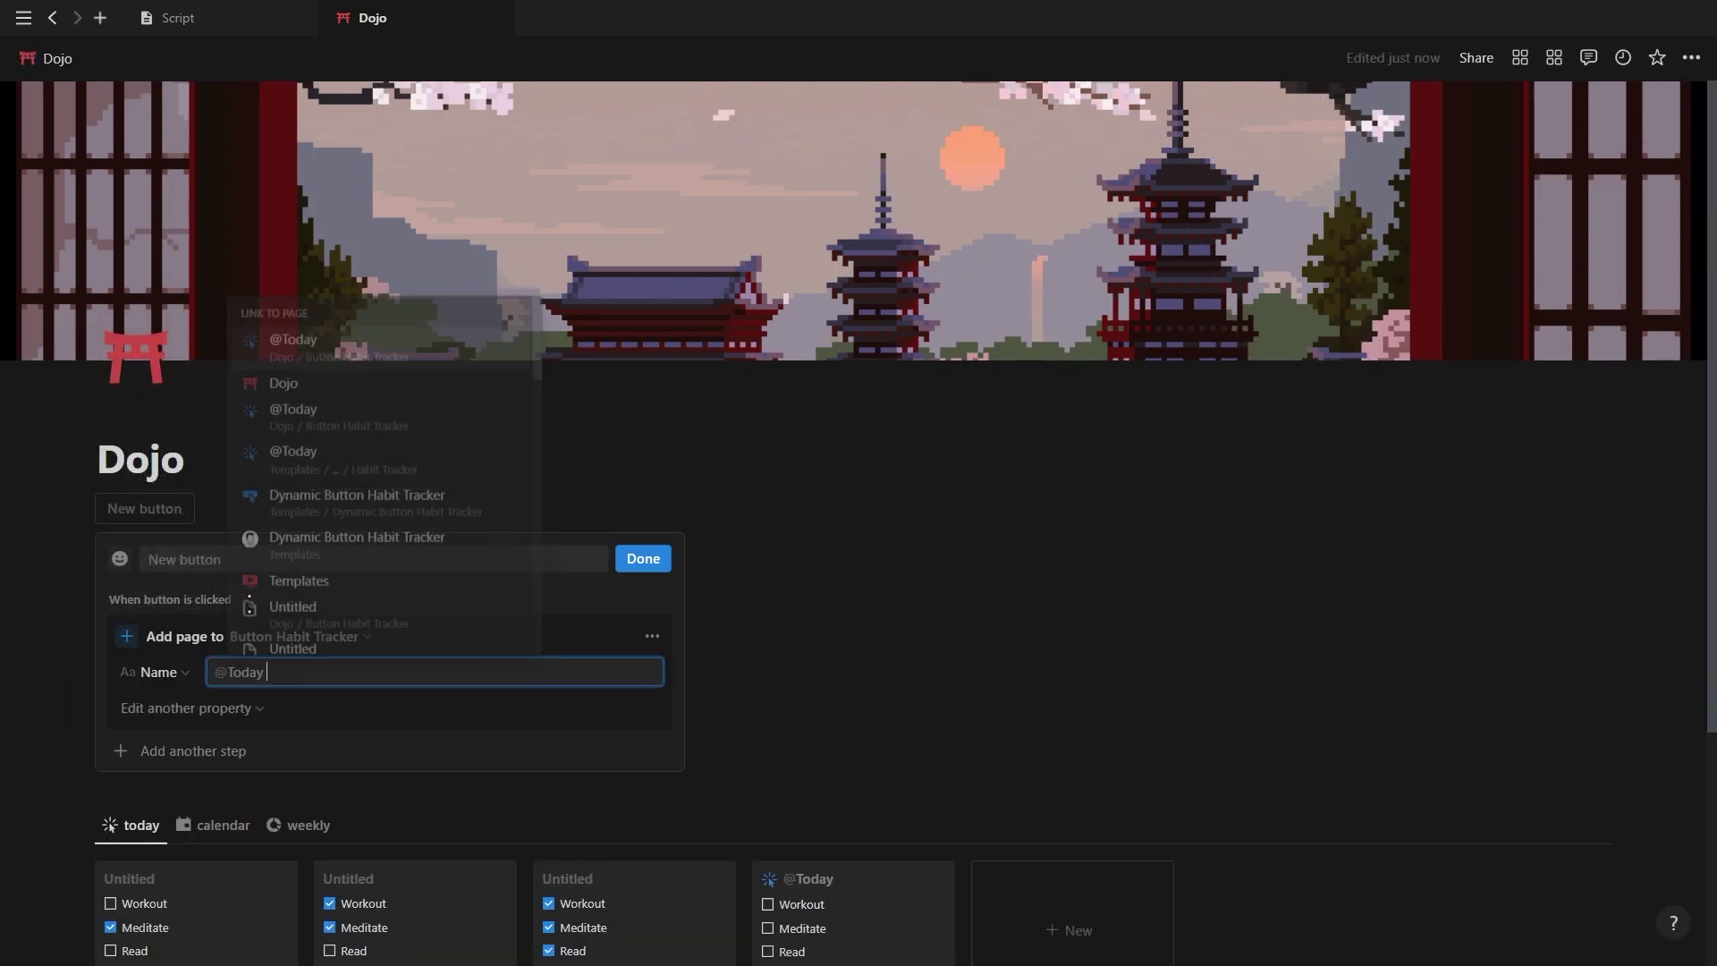
pyautogui.click(219, 711)
pyautogui.click(159, 799)
pyautogui.click(280, 707)
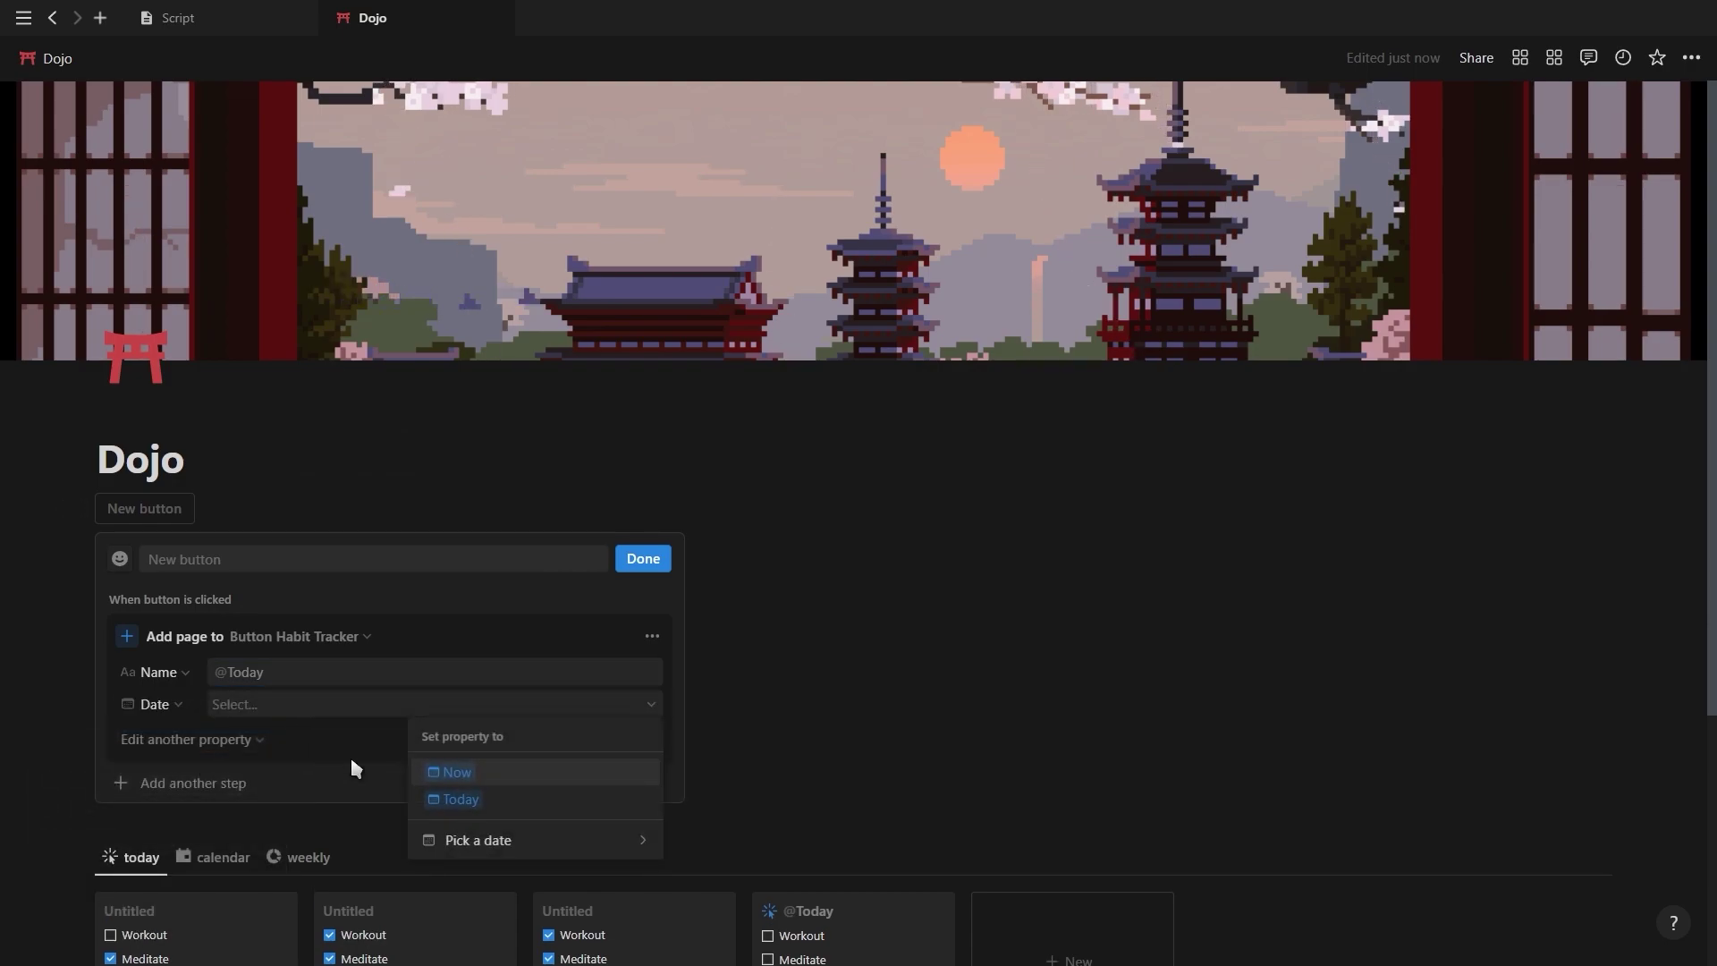
pyautogui.press('Return')
# - Add an Open page step opening the new page added in Center peek
pyautogui.click(256, 783)
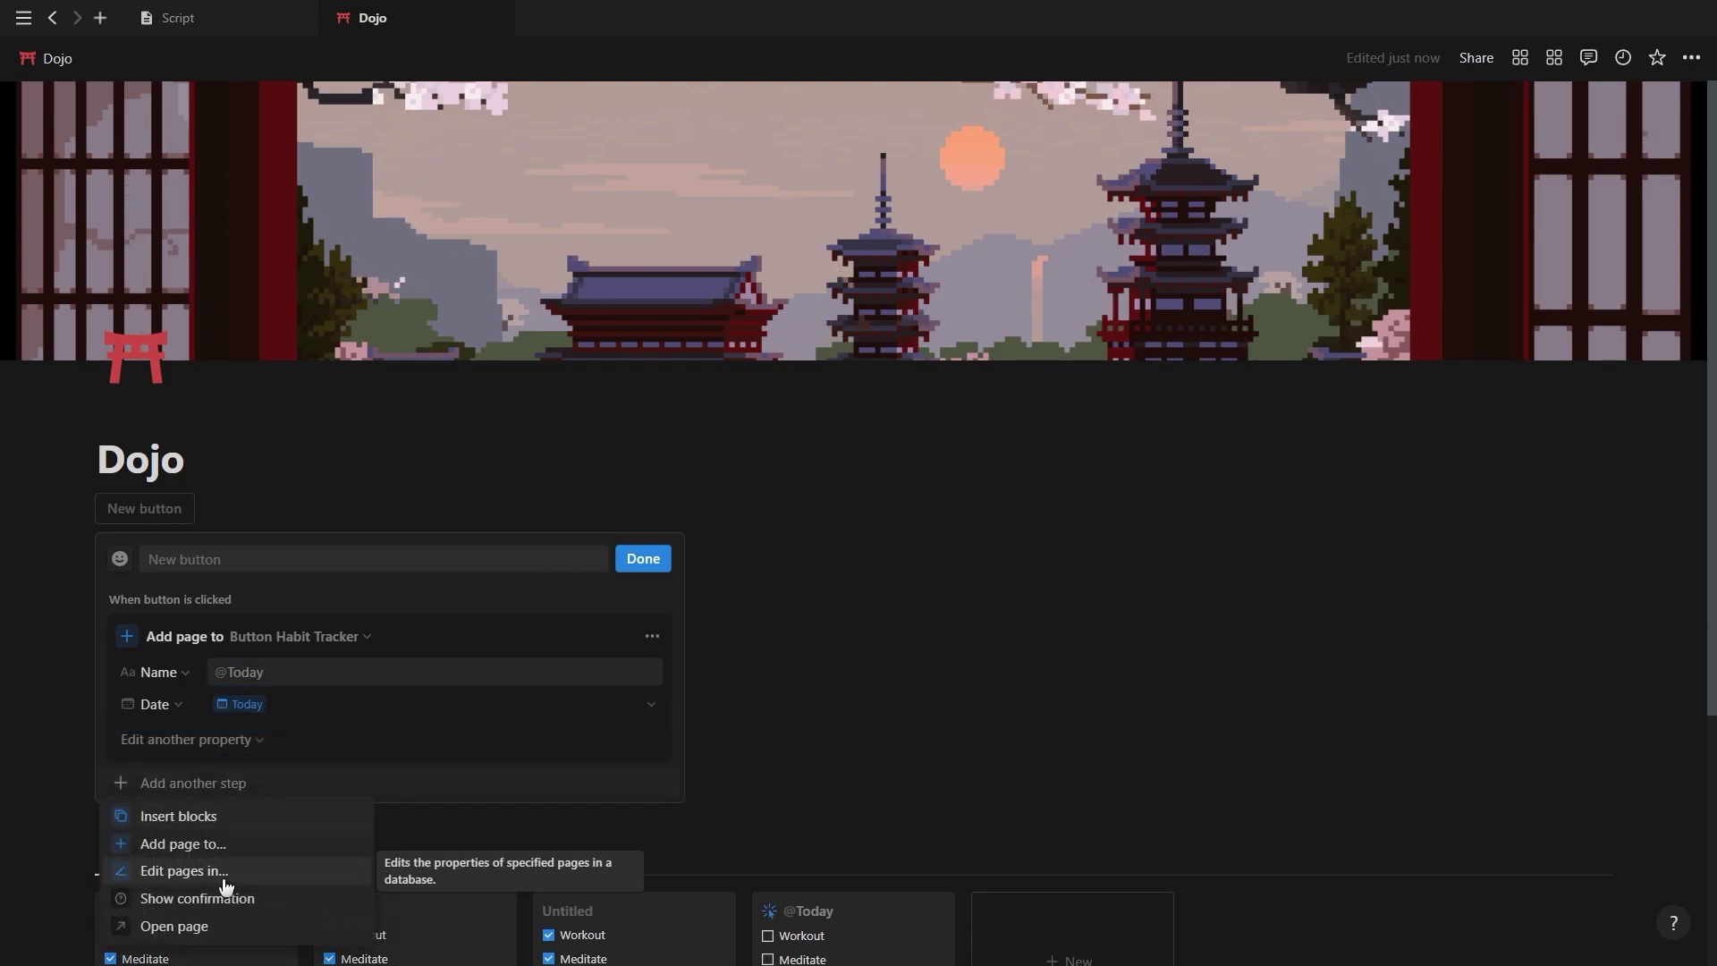
pyautogui.click(148, 924)
pyautogui.click(257, 790)
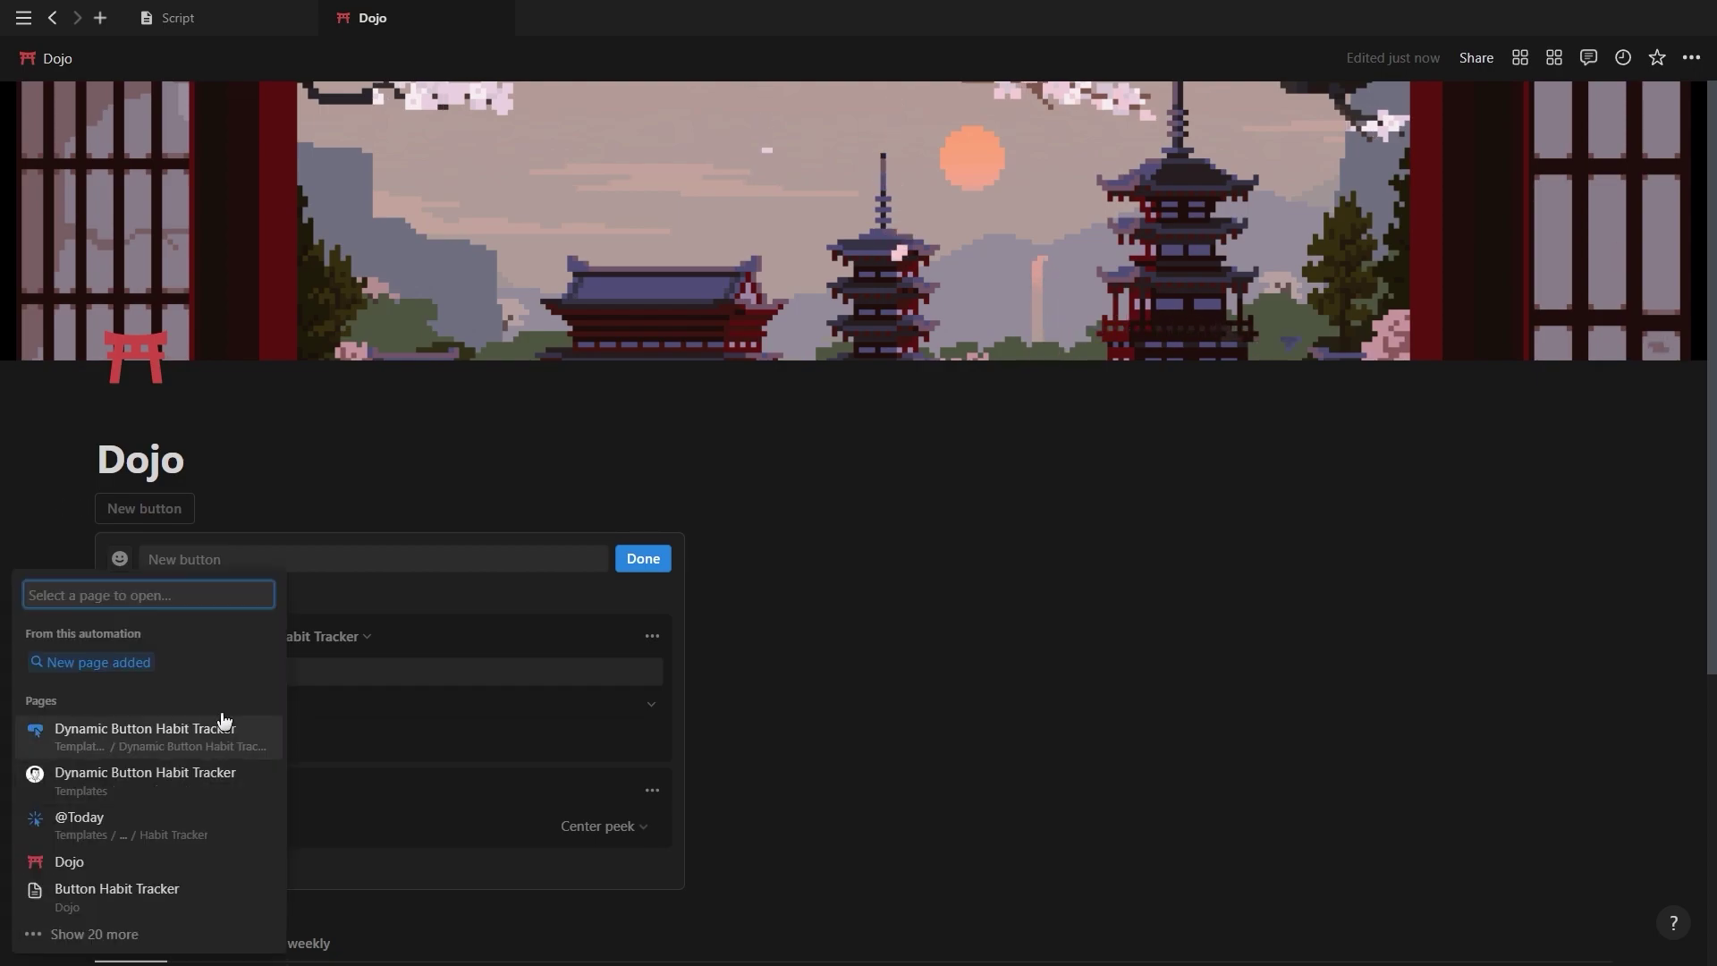
pyautogui.click(165, 663)
pyautogui.click(583, 826)
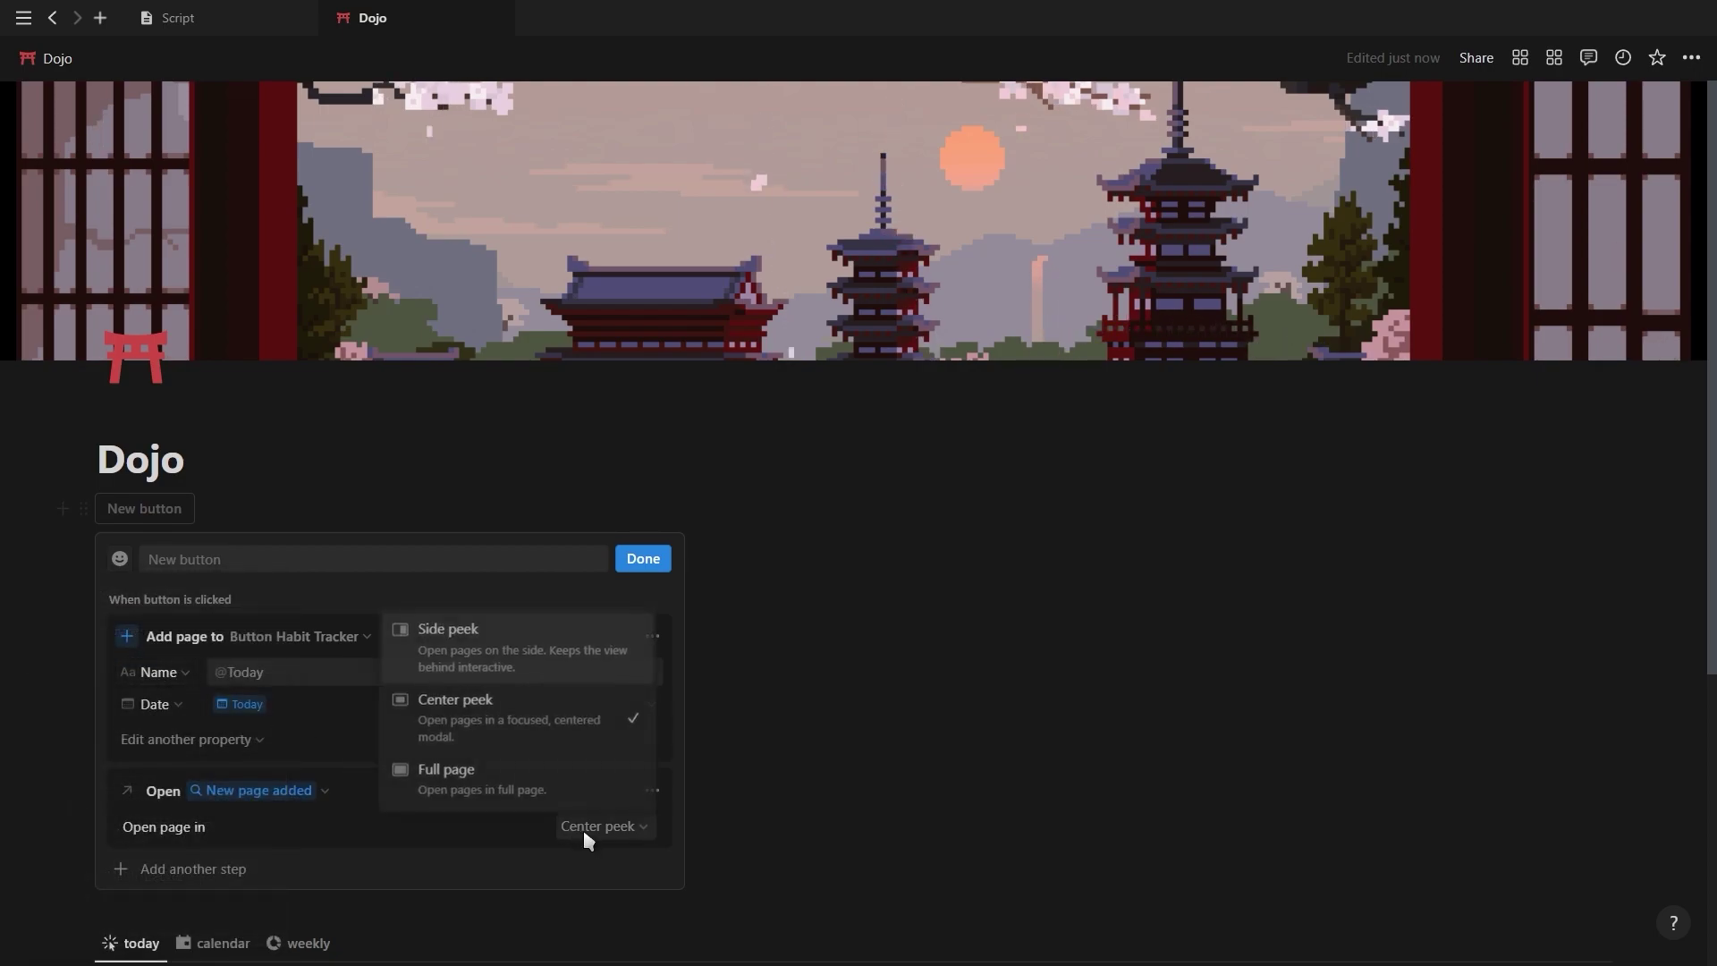
pyautogui.click(480, 711)
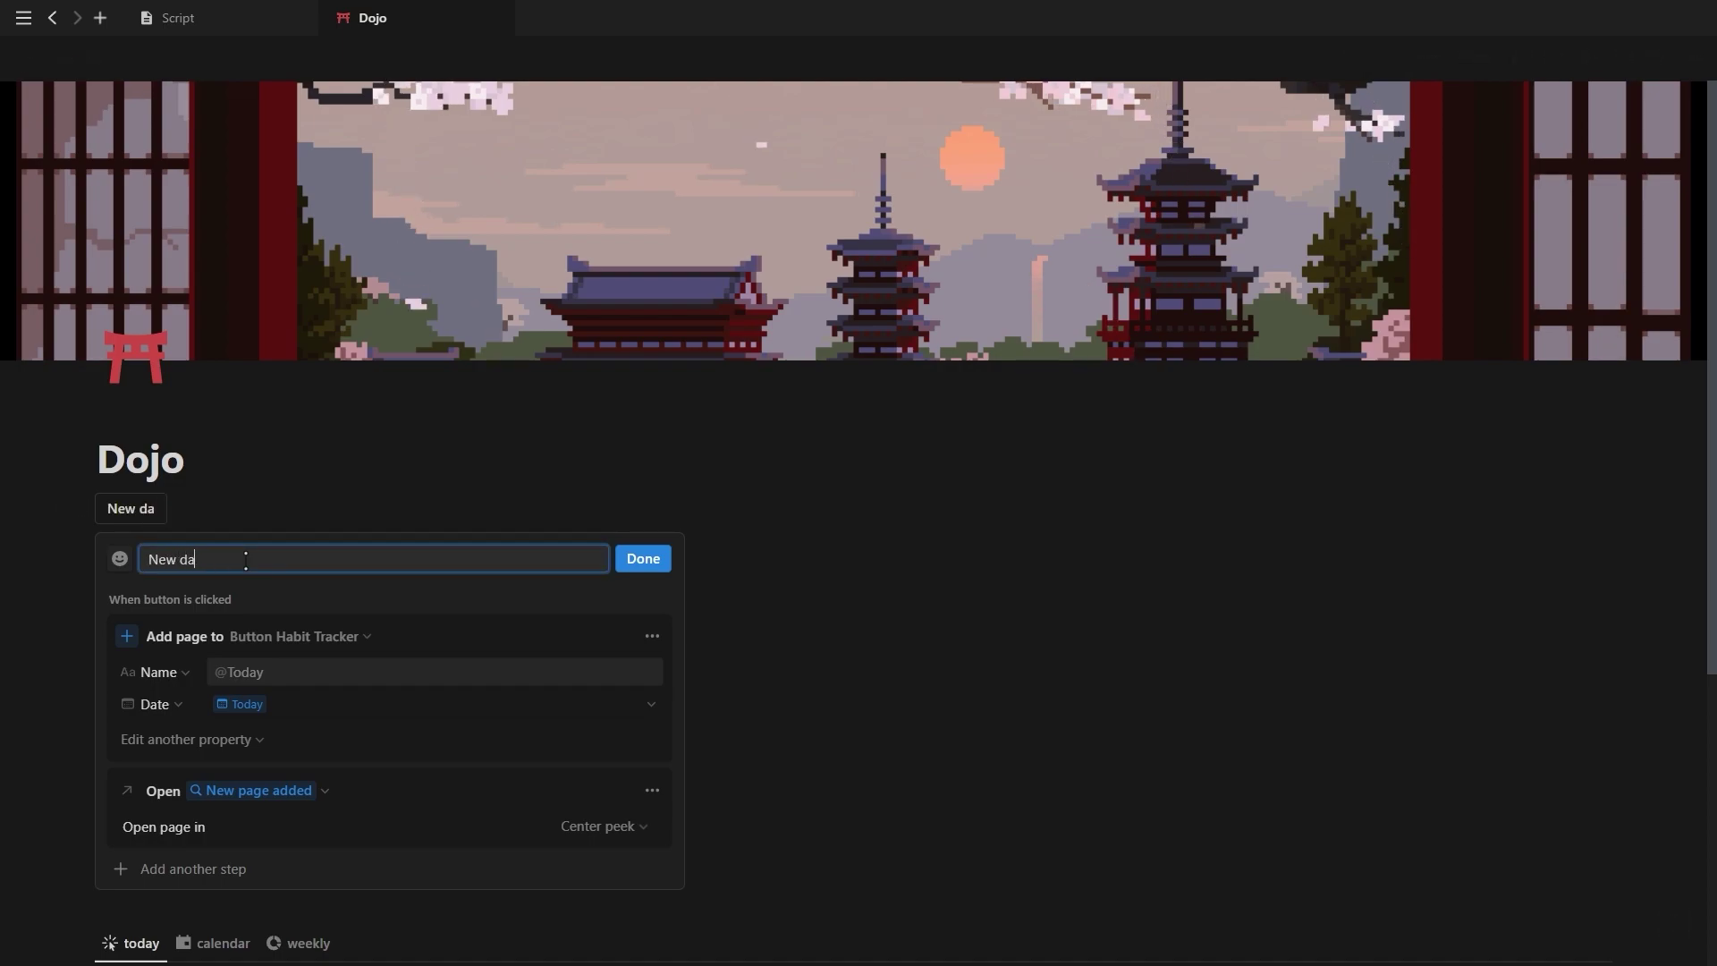
# - Give the New day button a sparkle icon and finish editing it
pyautogui.click(119, 558)
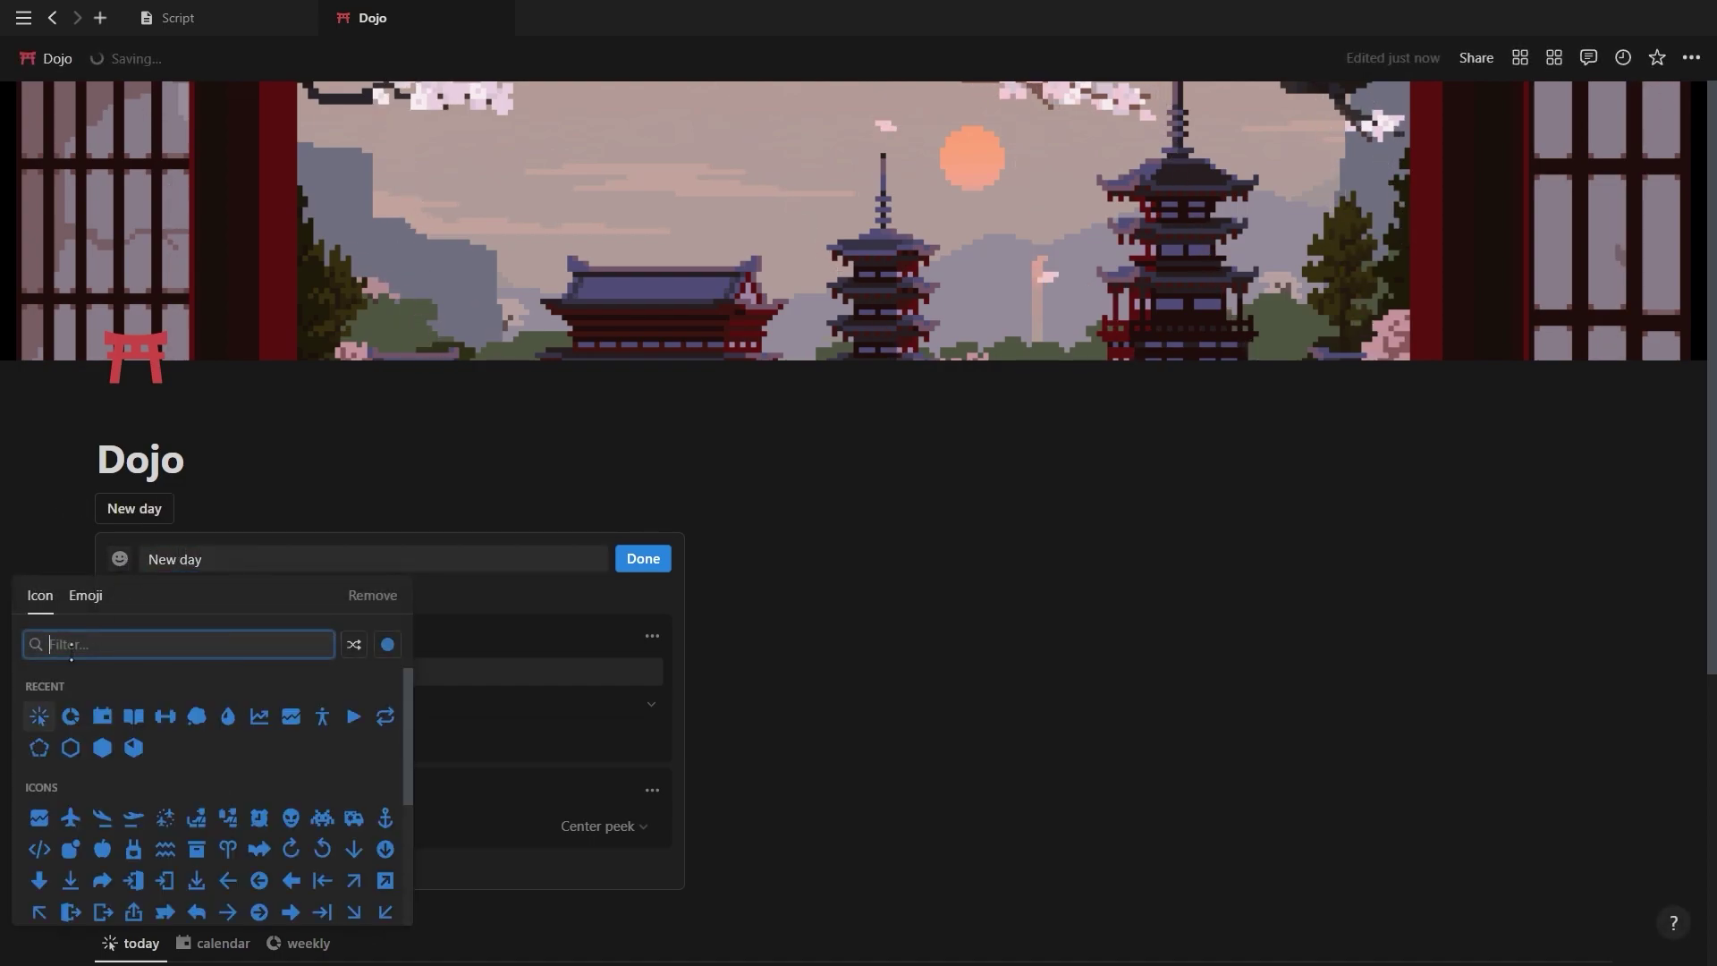
pyautogui.click(52, 708)
pyautogui.click(643, 558)
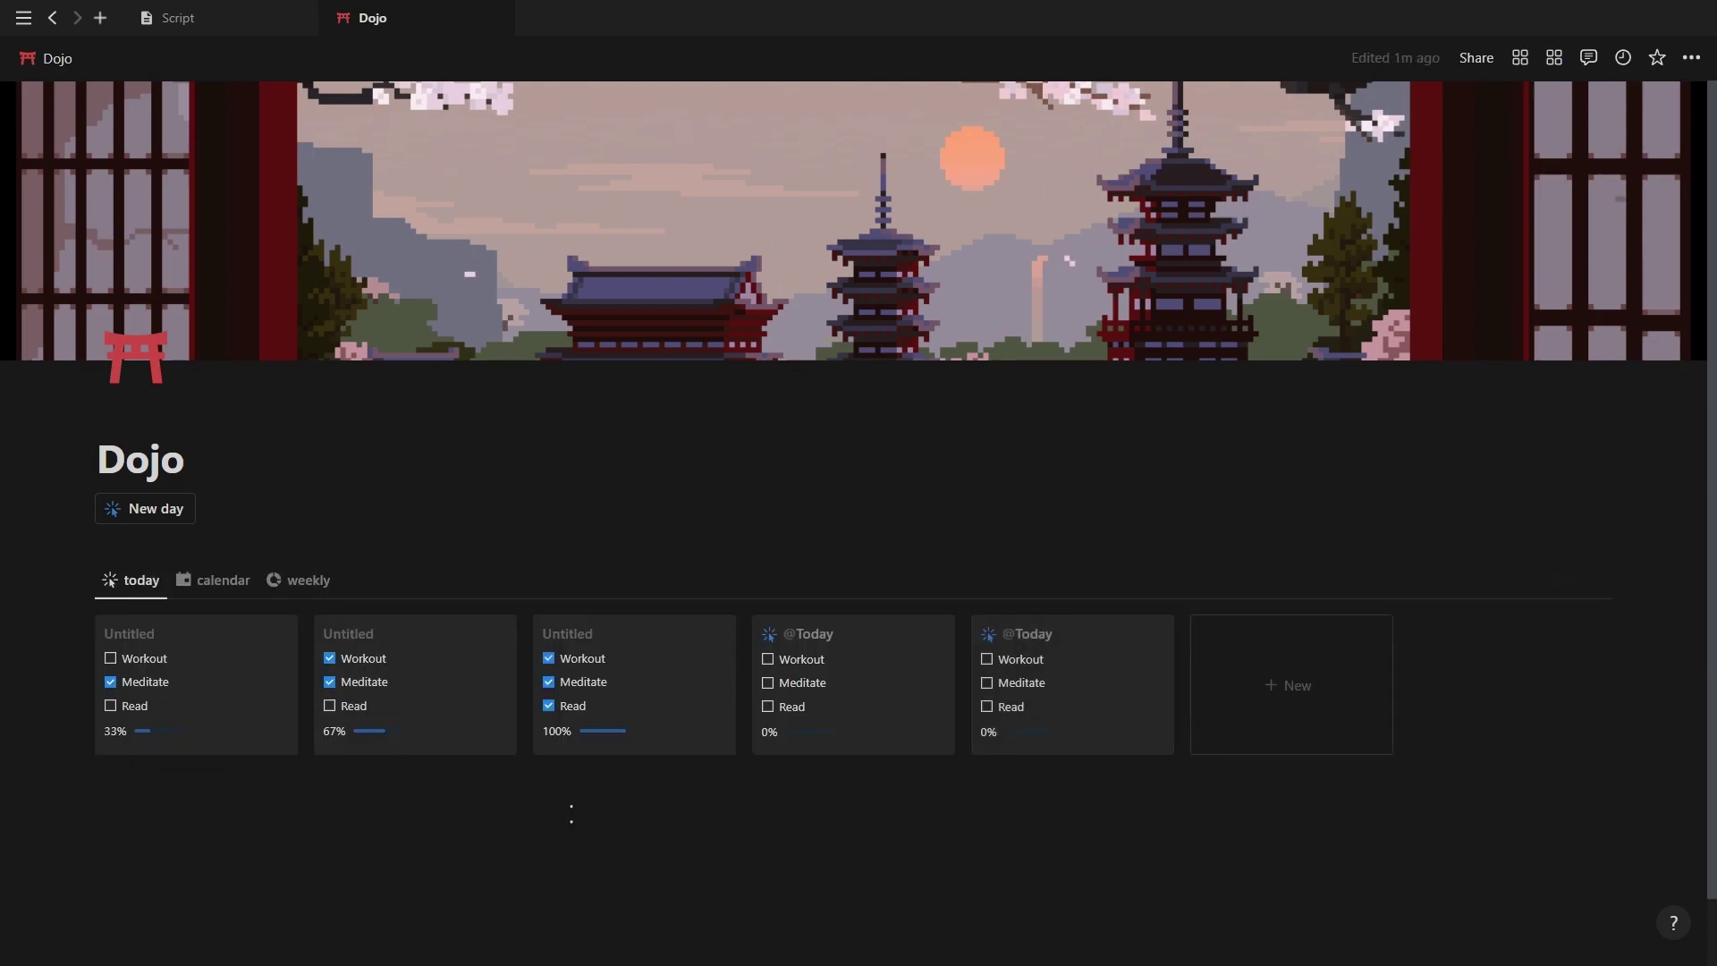
# - Insert another button block with an edit-pages step targeting the Button Habit Tracker database
pyautogui.click(253, 537)
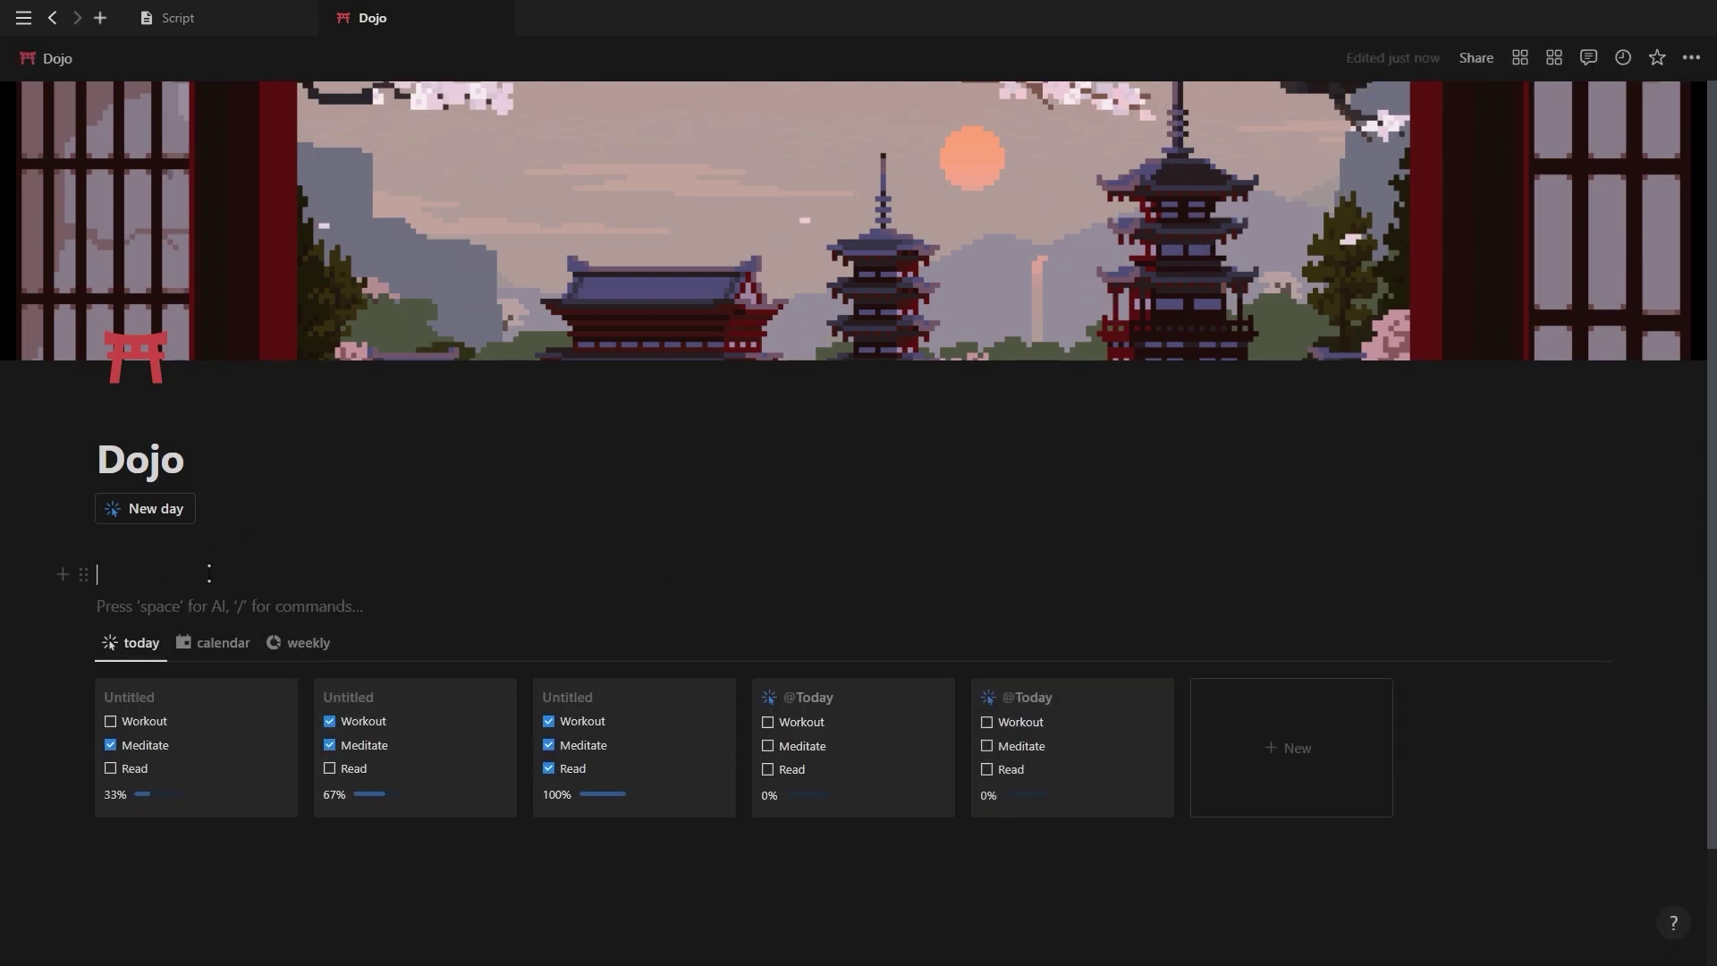
pyautogui.write('/button')
pyautogui.press('Return')
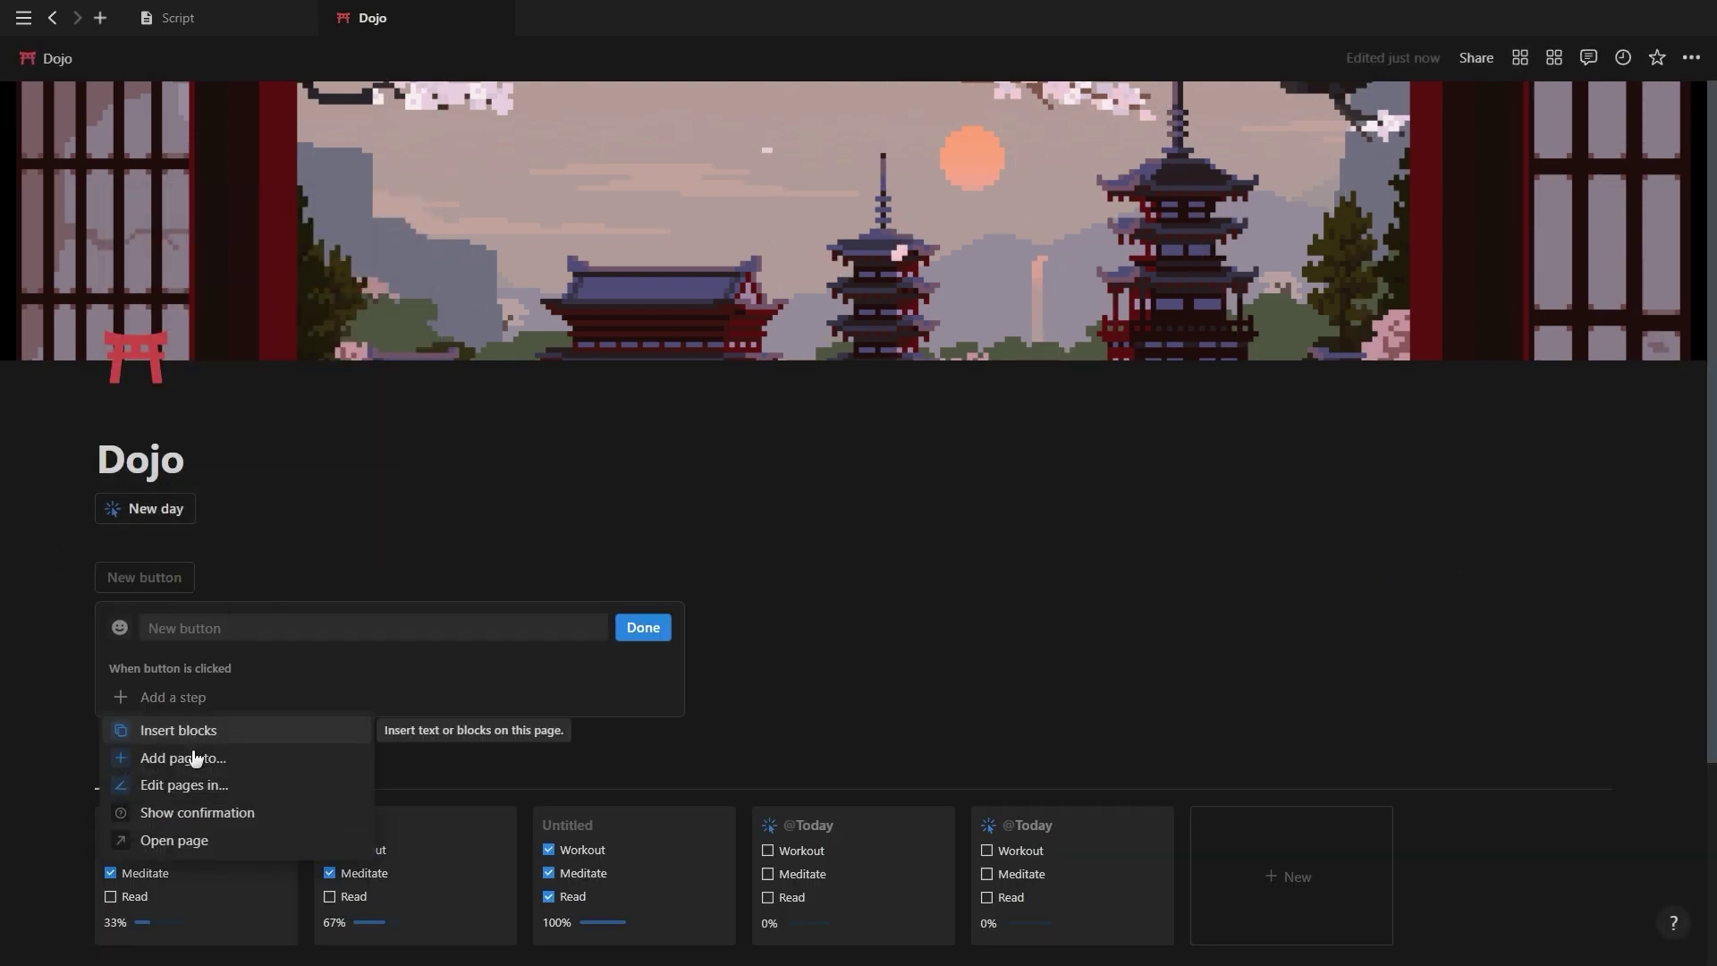
pyautogui.click(197, 794)
pyautogui.click(263, 694)
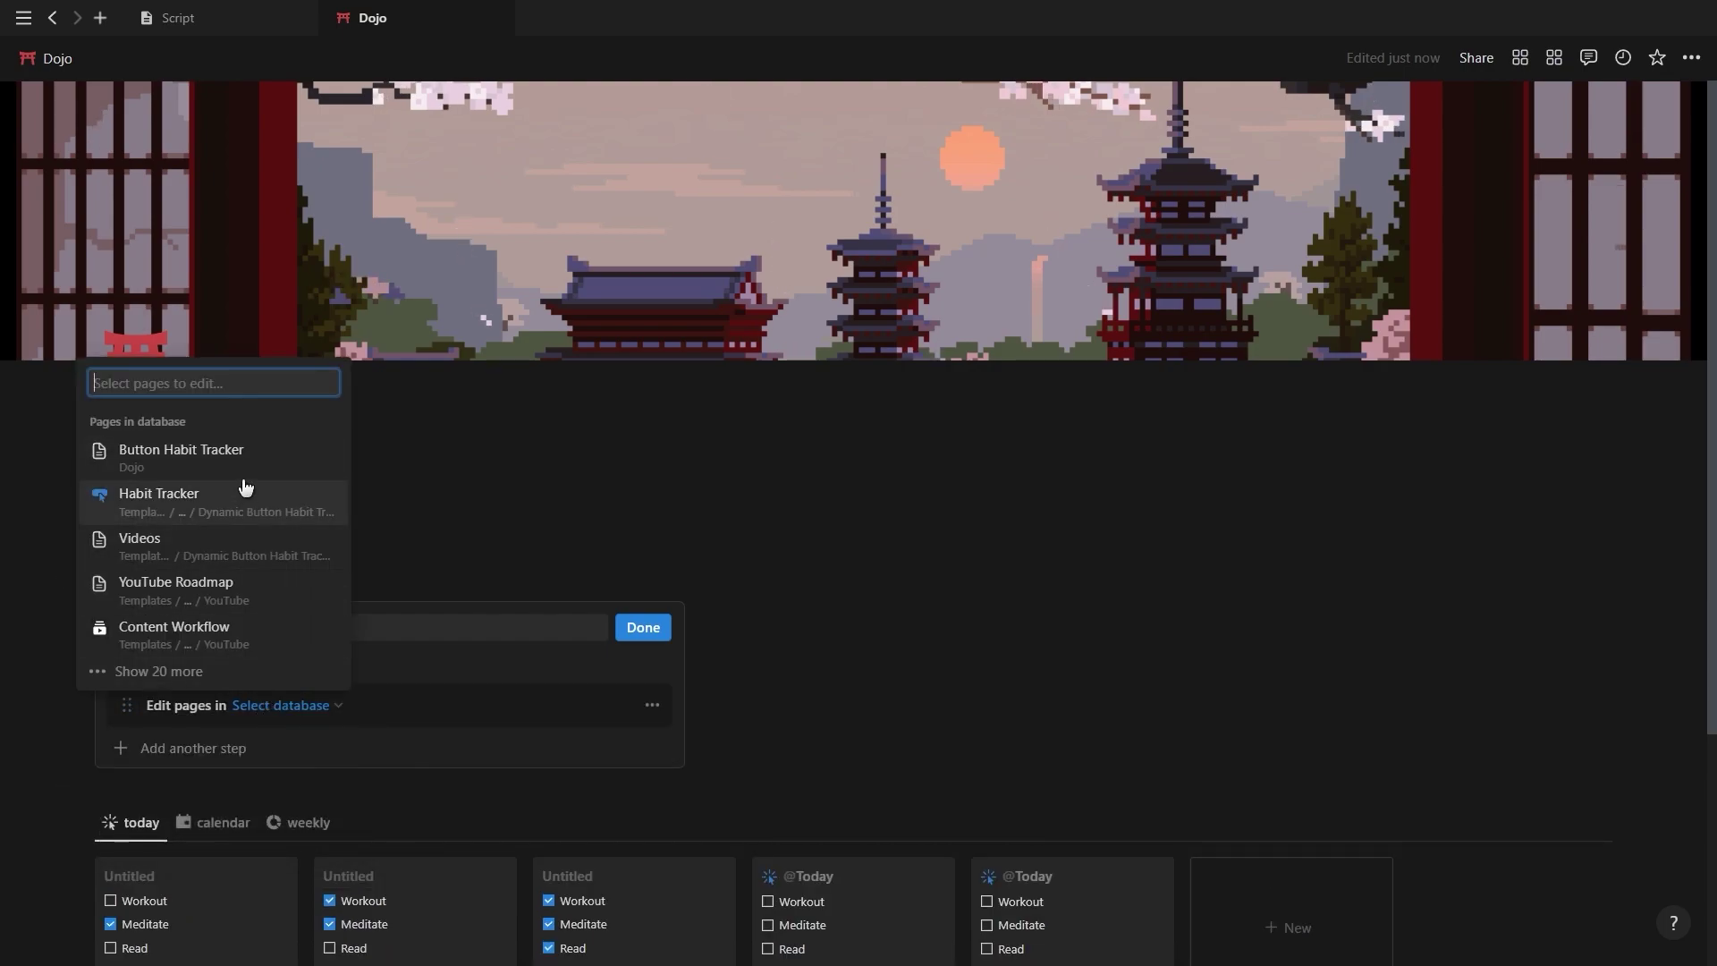
pyautogui.click(237, 449)
# - Filter the edited pages by Date 'Is' and make the button set Meditate to checked
pyautogui.click(483, 742)
pyautogui.click(280, 778)
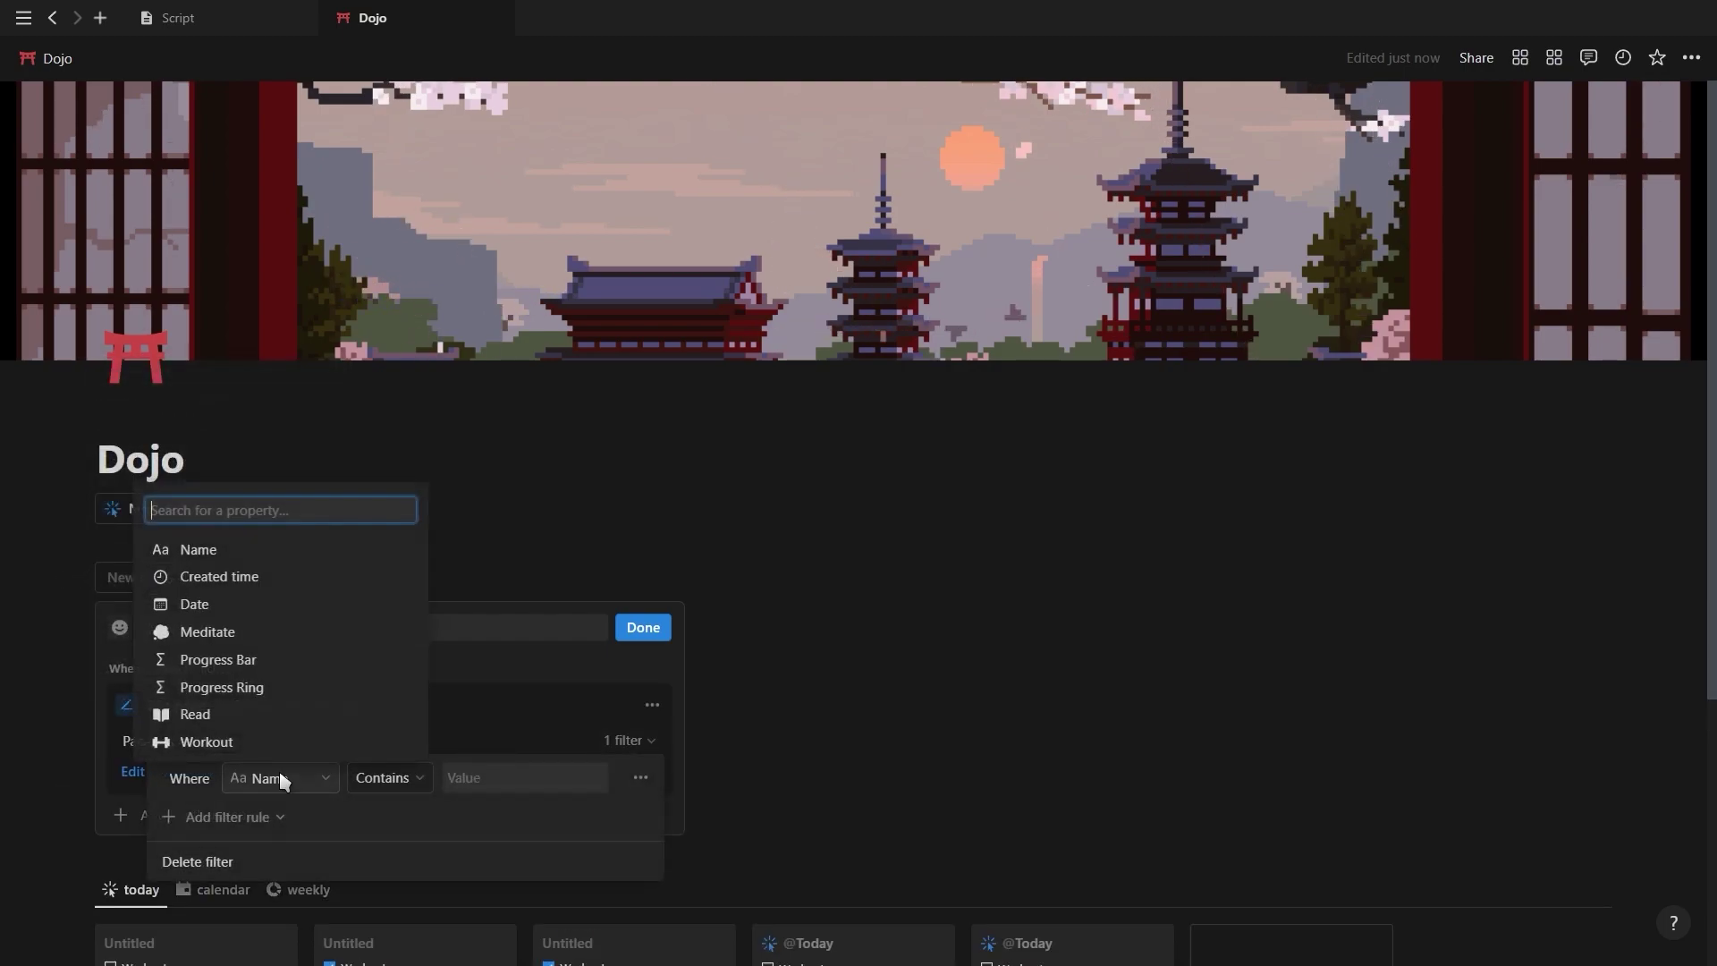
pyautogui.click(267, 605)
pyautogui.click(322, 775)
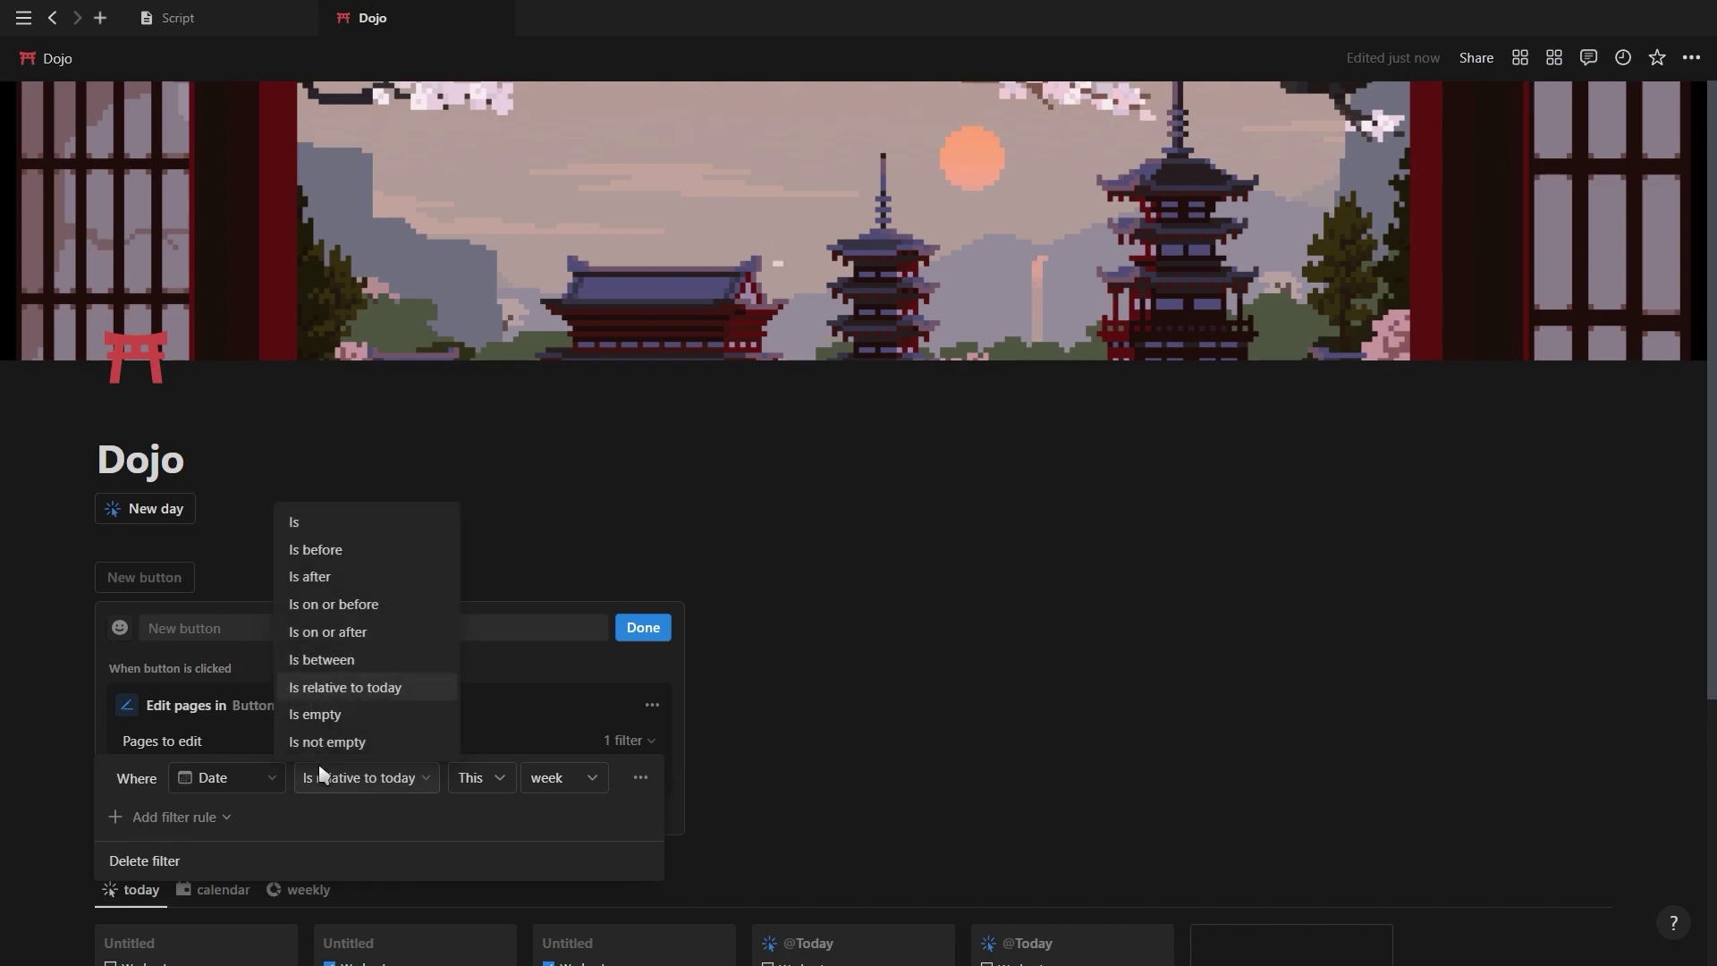
pyautogui.click(325, 526)
pyautogui.click(480, 710)
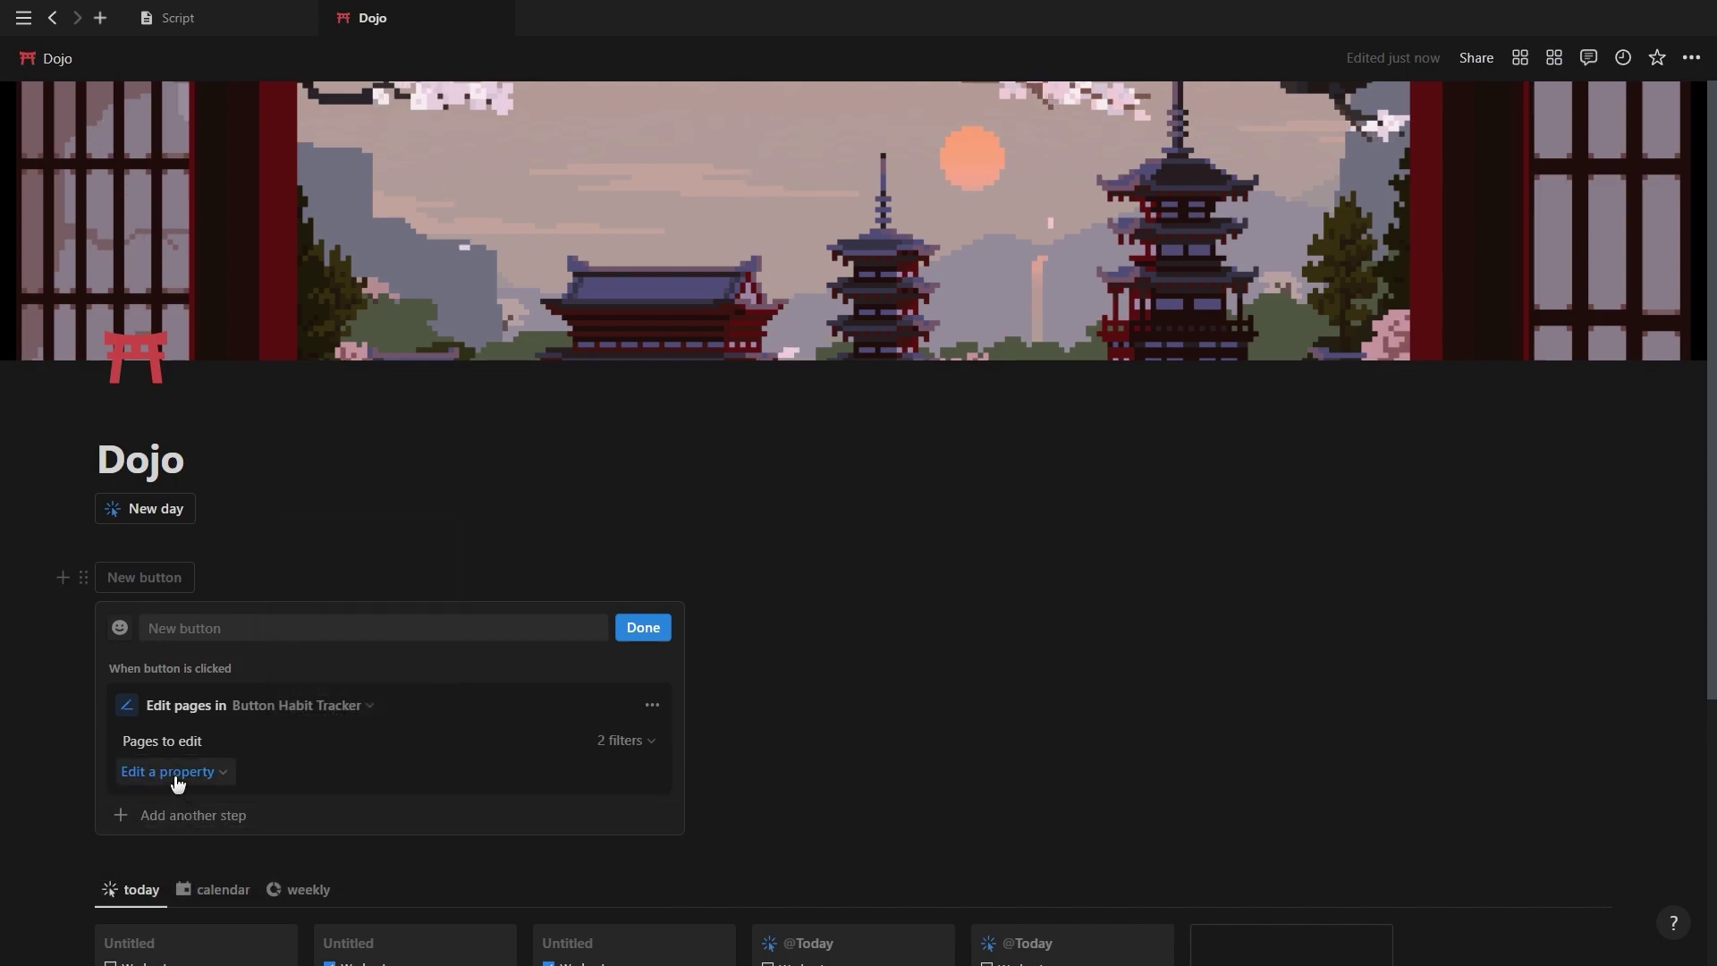
pyautogui.click(176, 774)
pyautogui.click(169, 849)
pyautogui.click(246, 774)
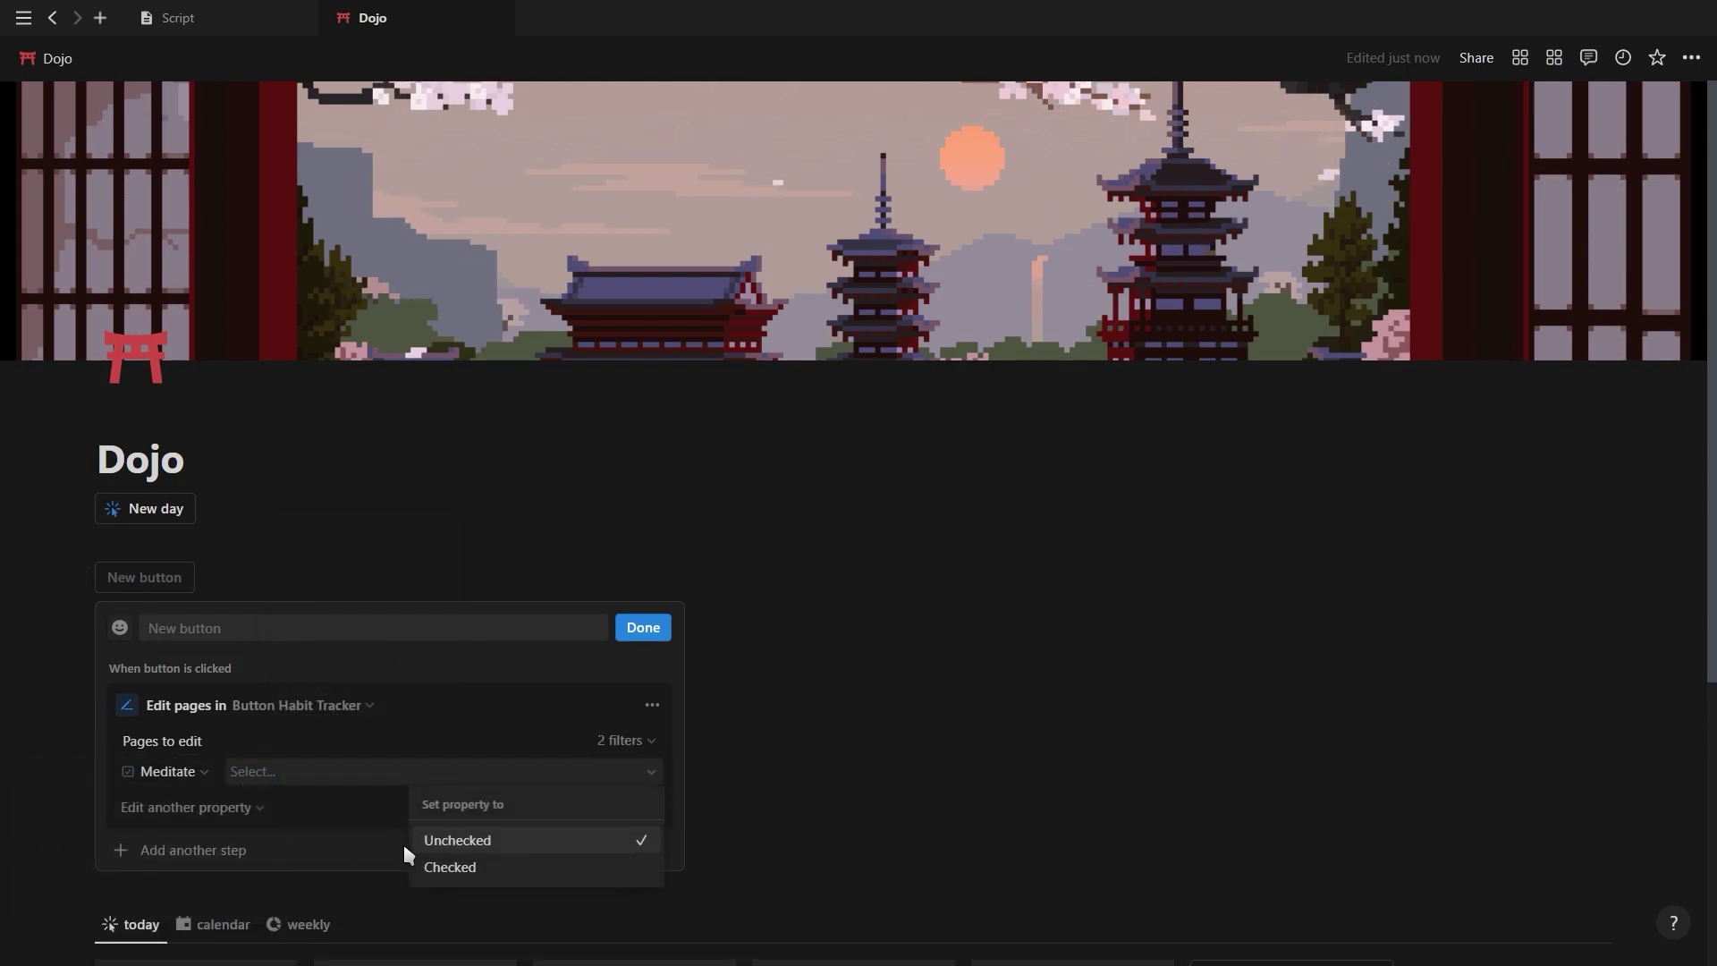
pyautogui.click(460, 866)
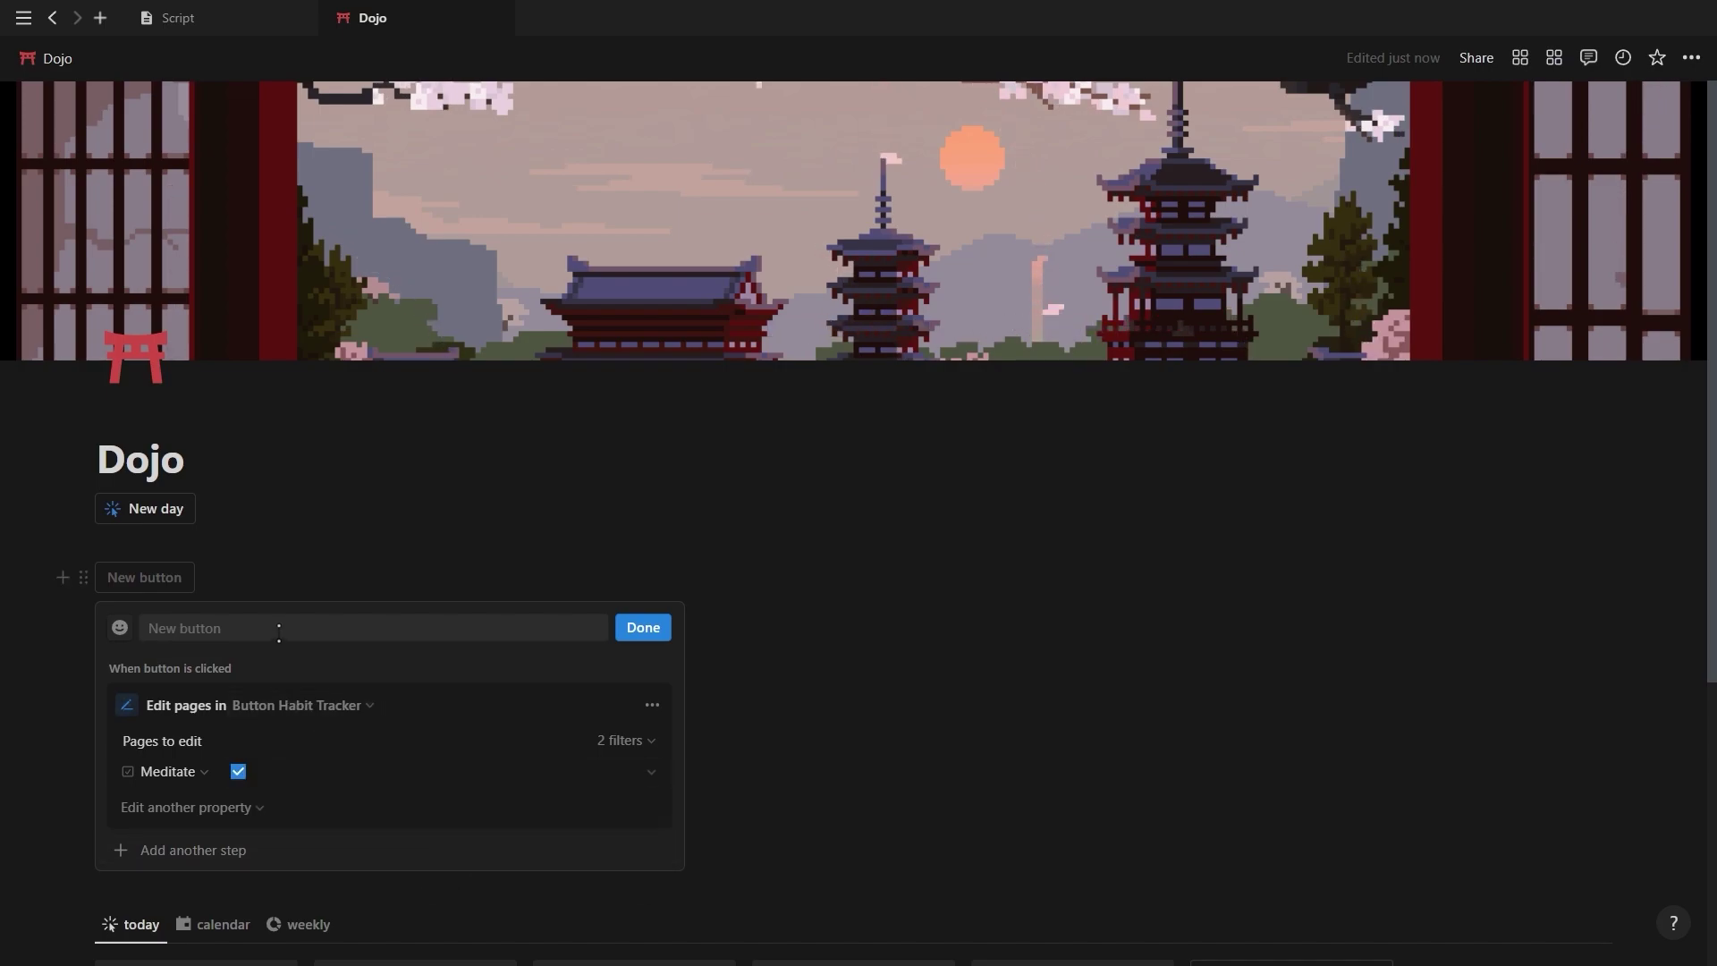
# - Give the button an icon, finish it, and run it to check off Meditate
pyautogui.click(121, 627)
pyautogui.click(203, 753)
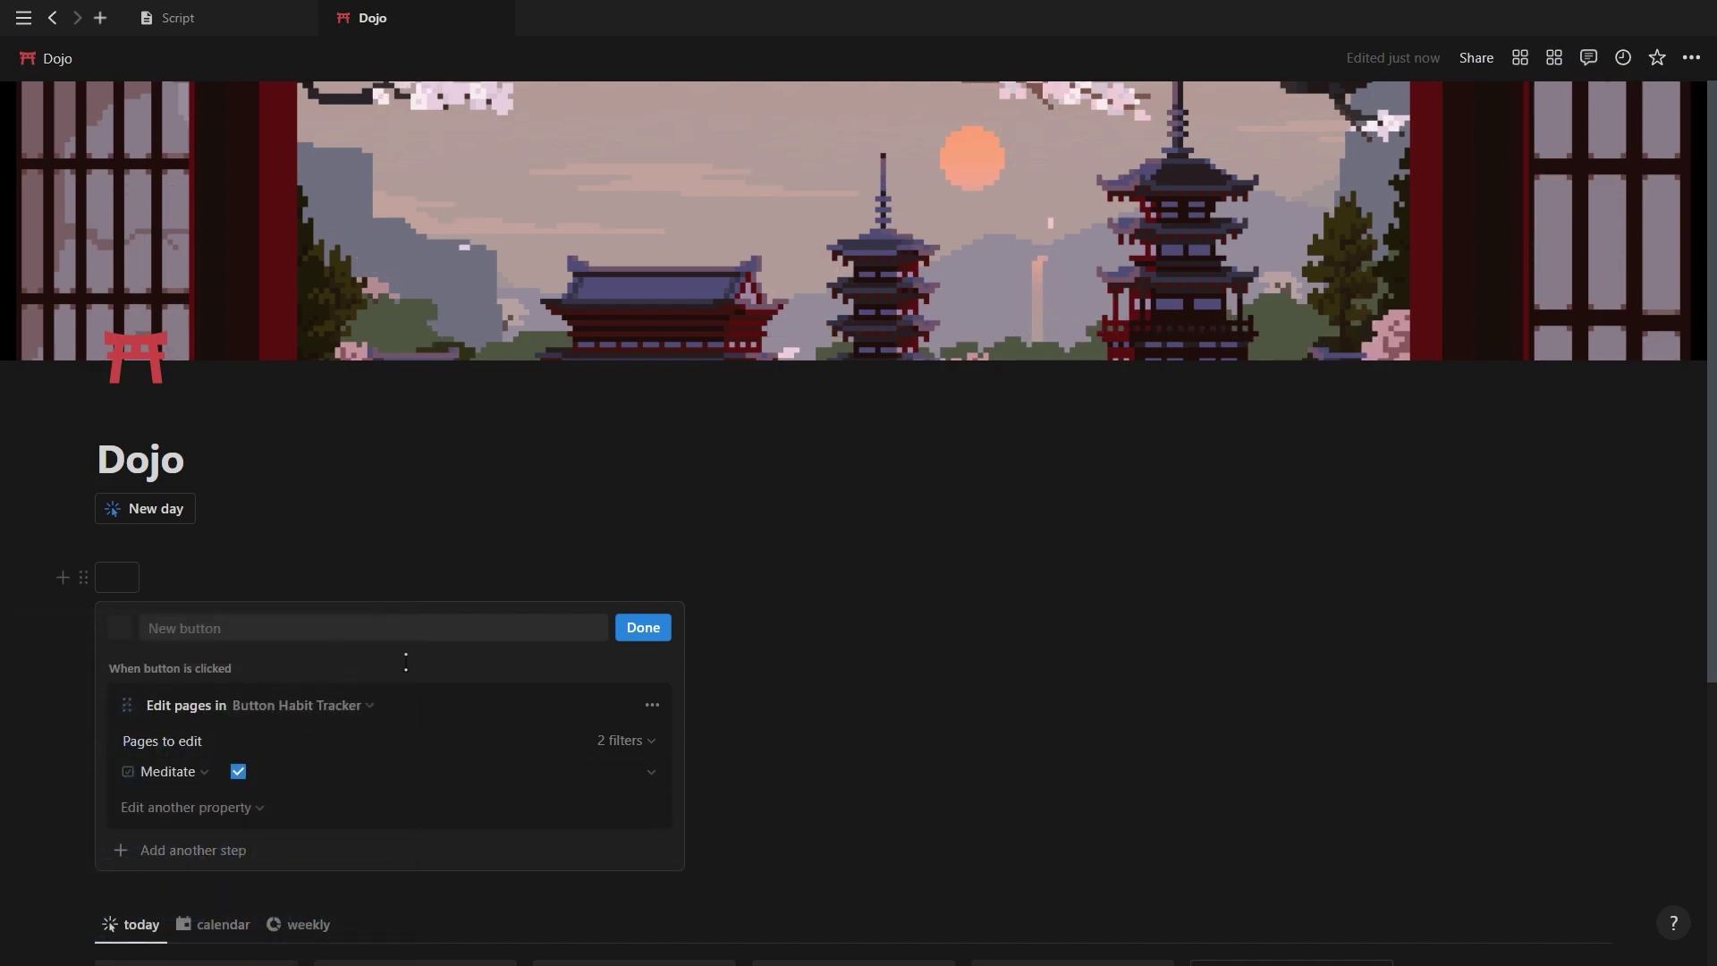
pyautogui.click(641, 628)
pyautogui.click(116, 577)
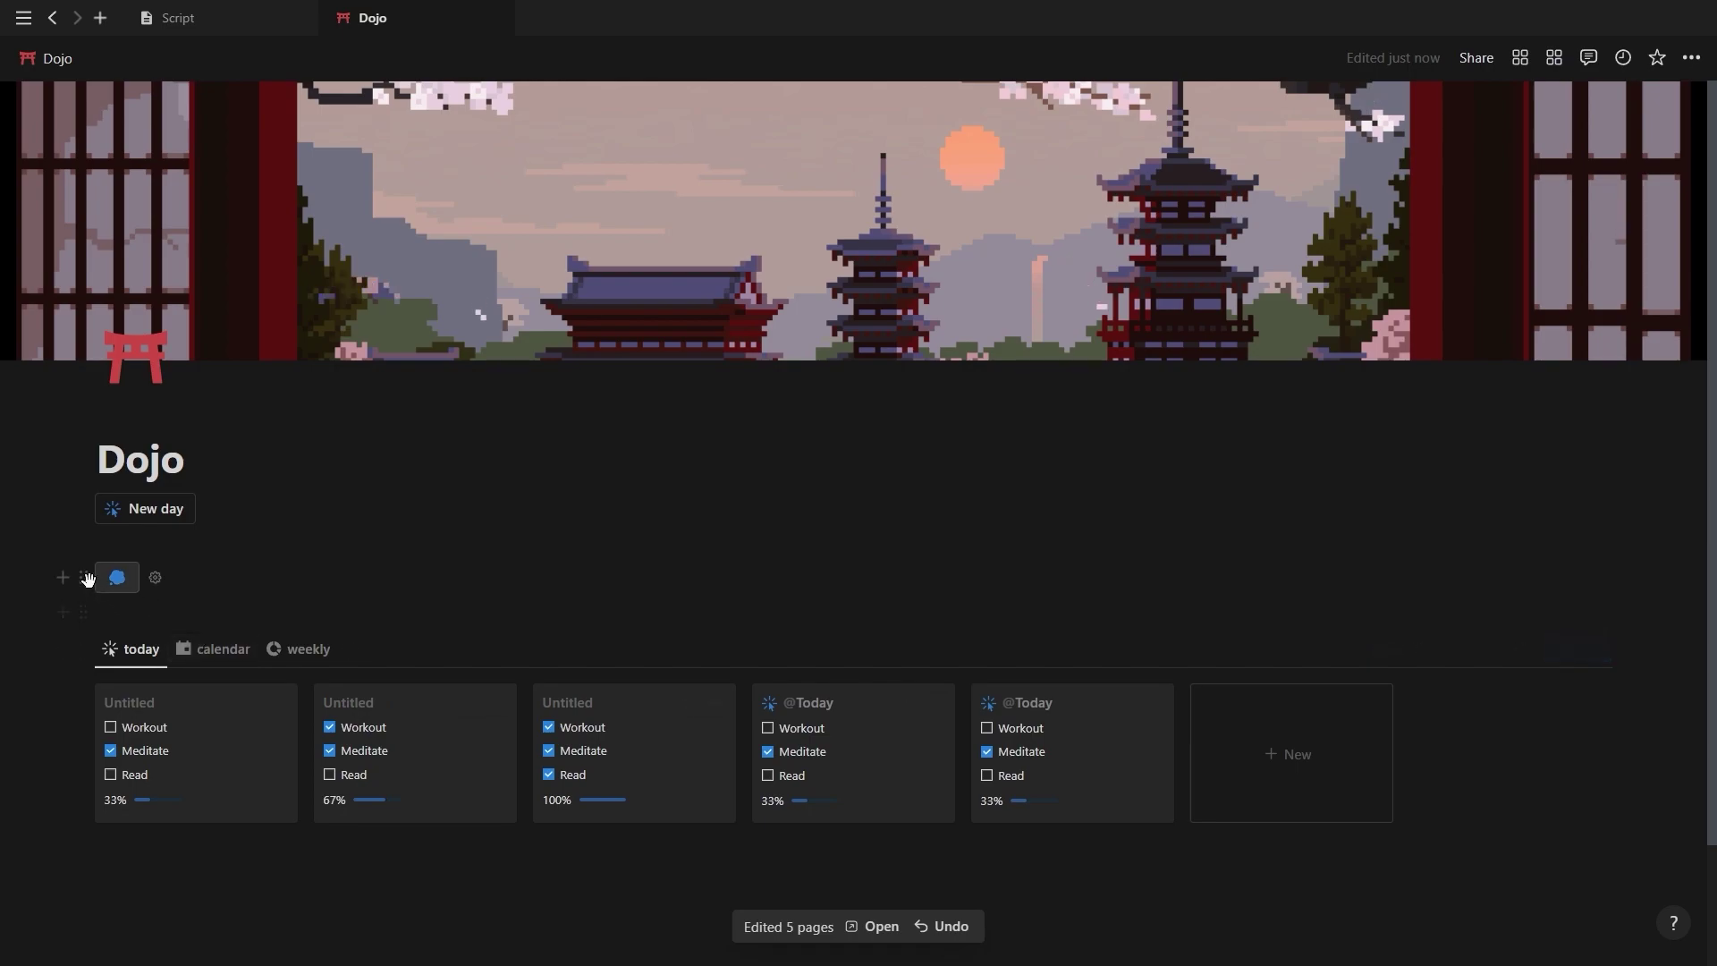
# - Duplicate the button block and drag the copy beside the original as a second column
pyautogui.click(87, 579)
pyautogui.click(170, 534)
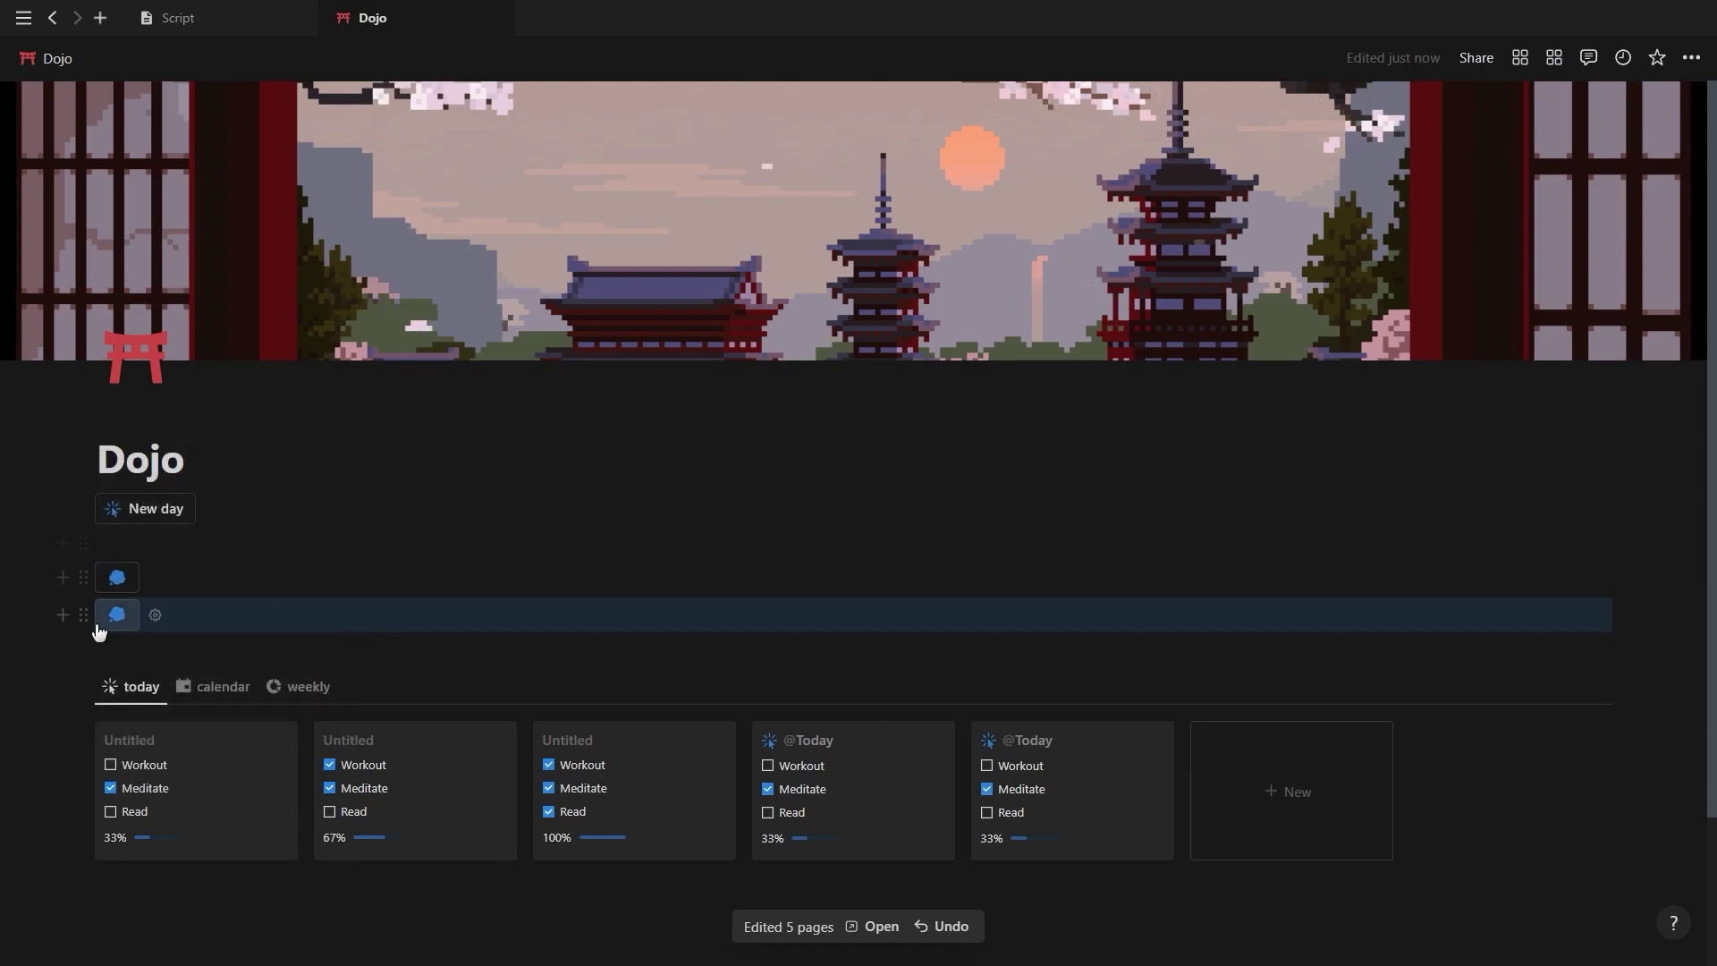
pyautogui.moveTo(83, 617); pyautogui.dragTo(1315, 620)
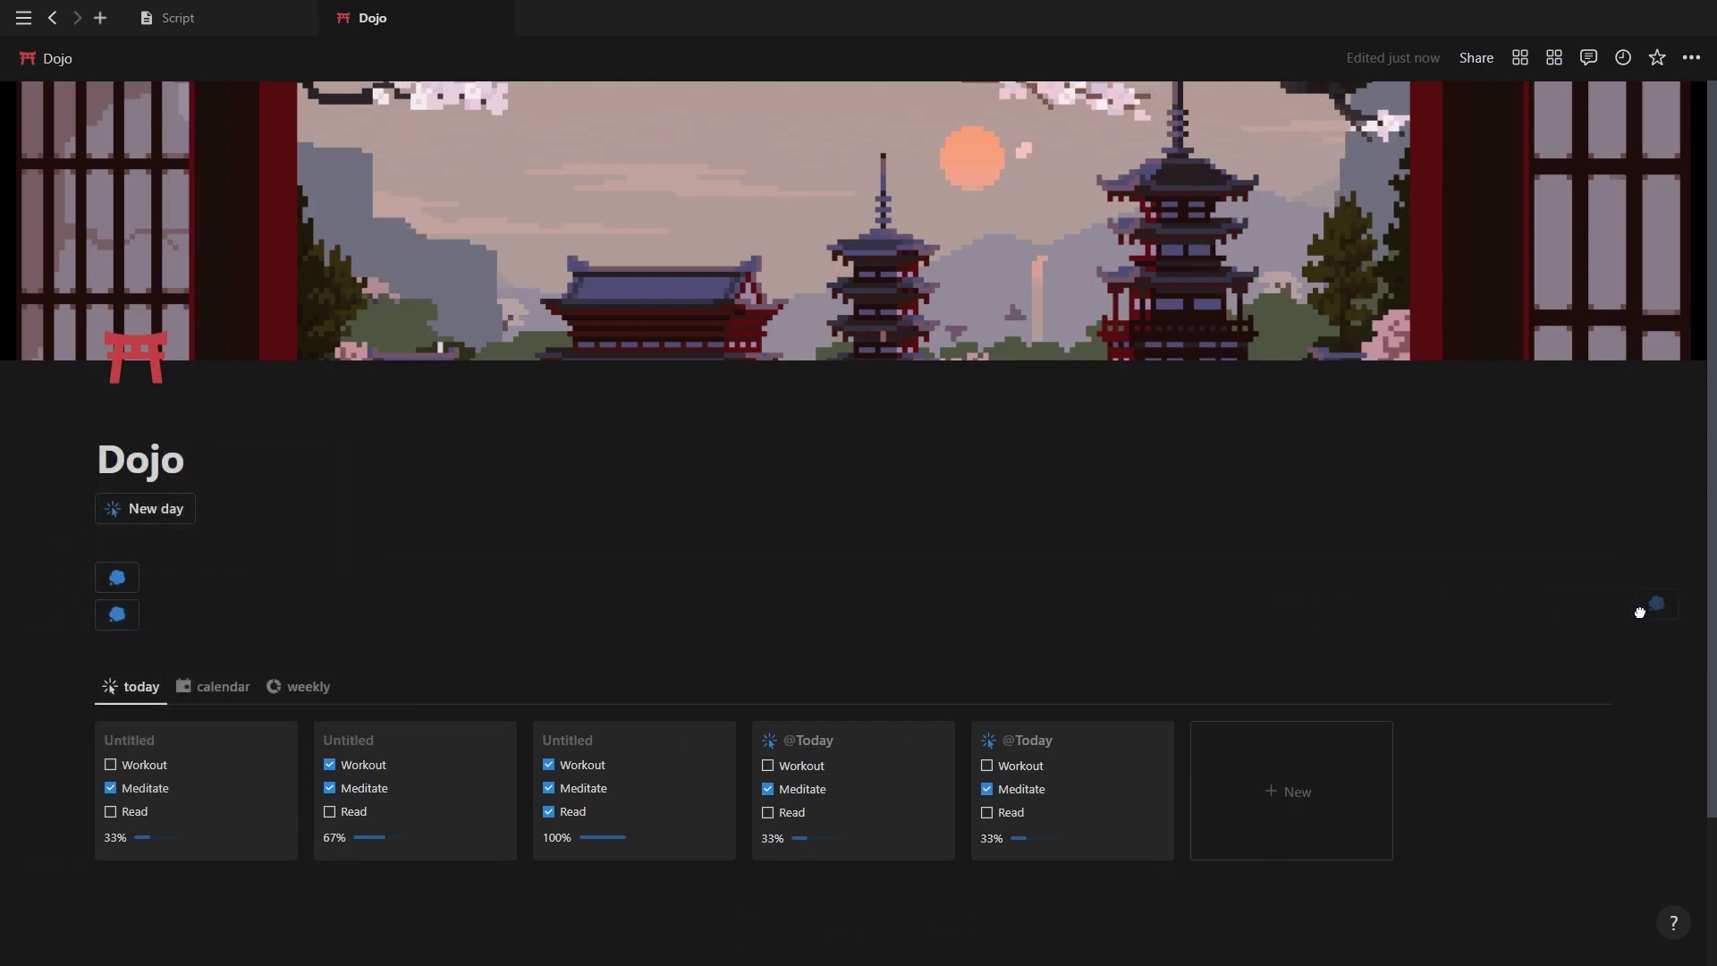
pyautogui.moveTo(1639, 611); pyautogui.dragTo(1629, 577)
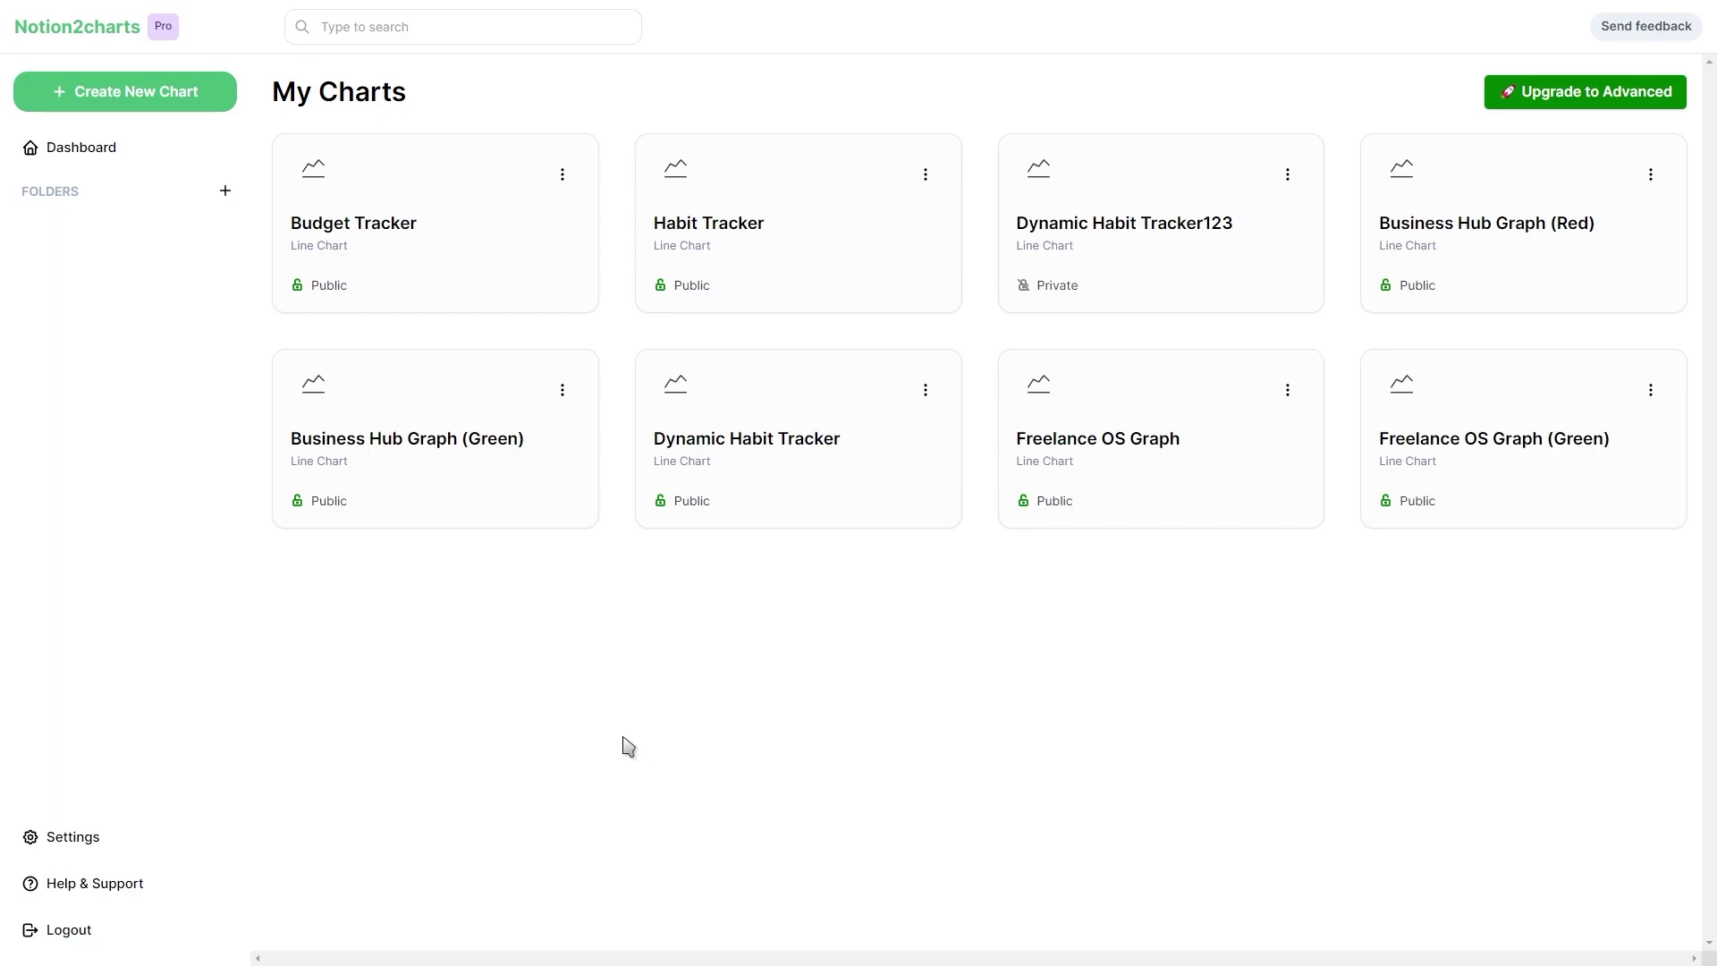
# - Share the Button Habit Tracker page with the Notion2charts workspace
pyautogui.click(36, 838)
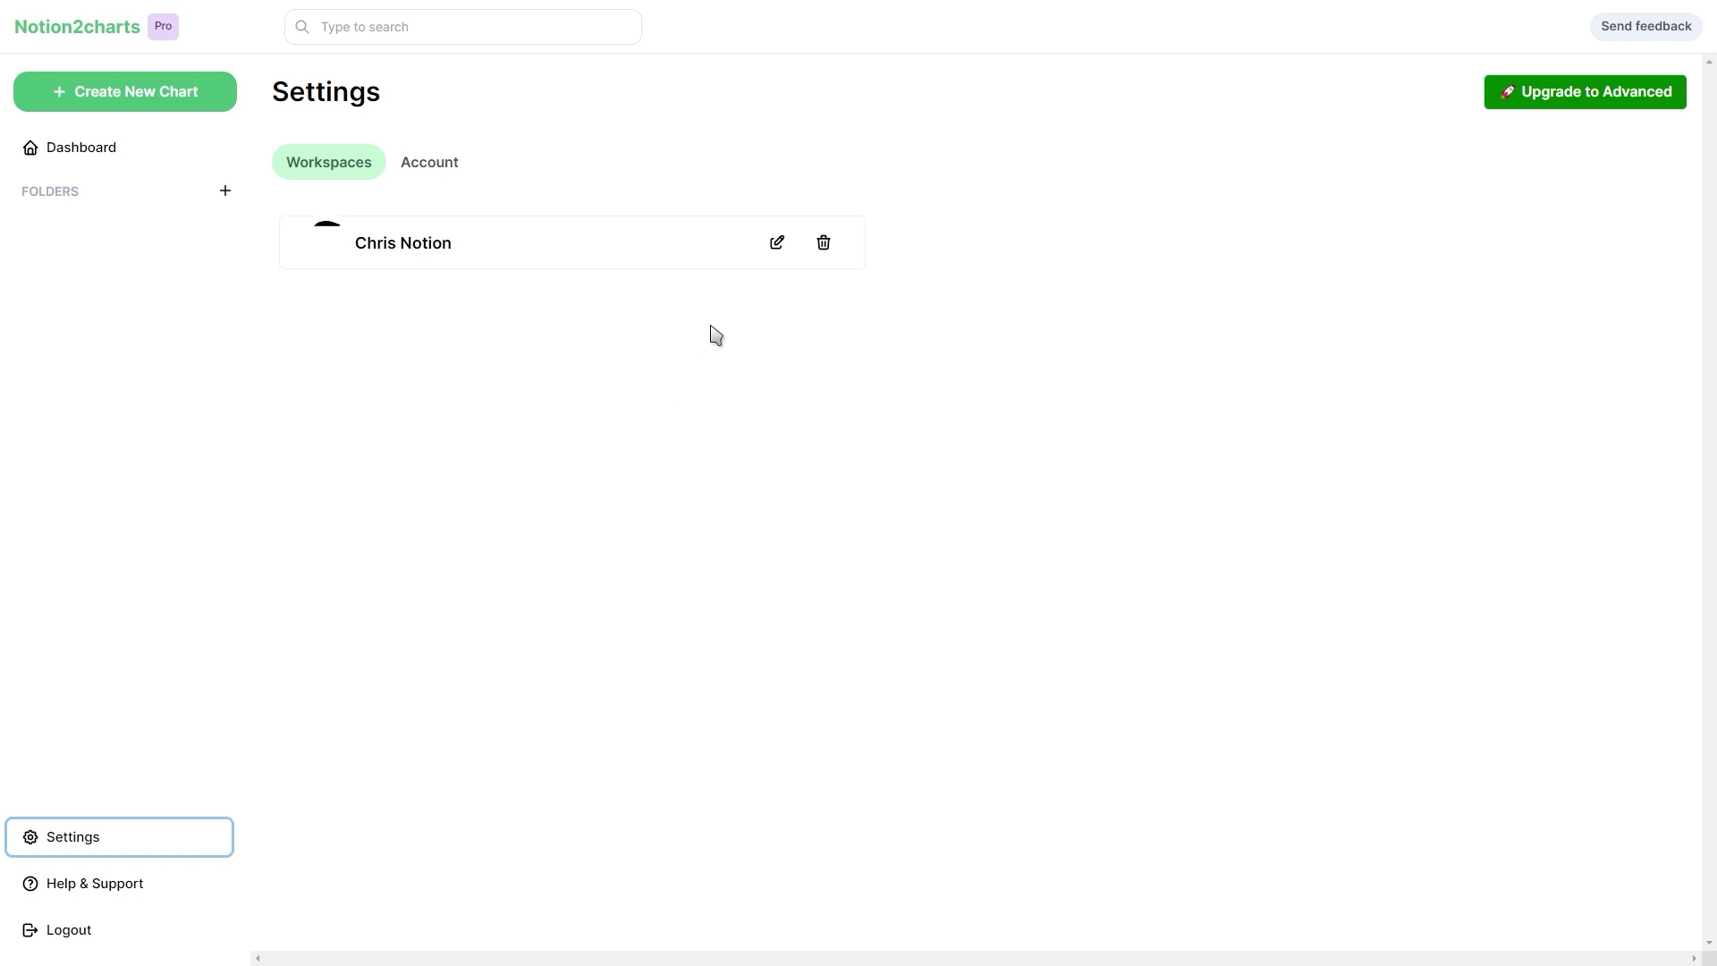
pyautogui.click(777, 243)
pyautogui.click(950, 446)
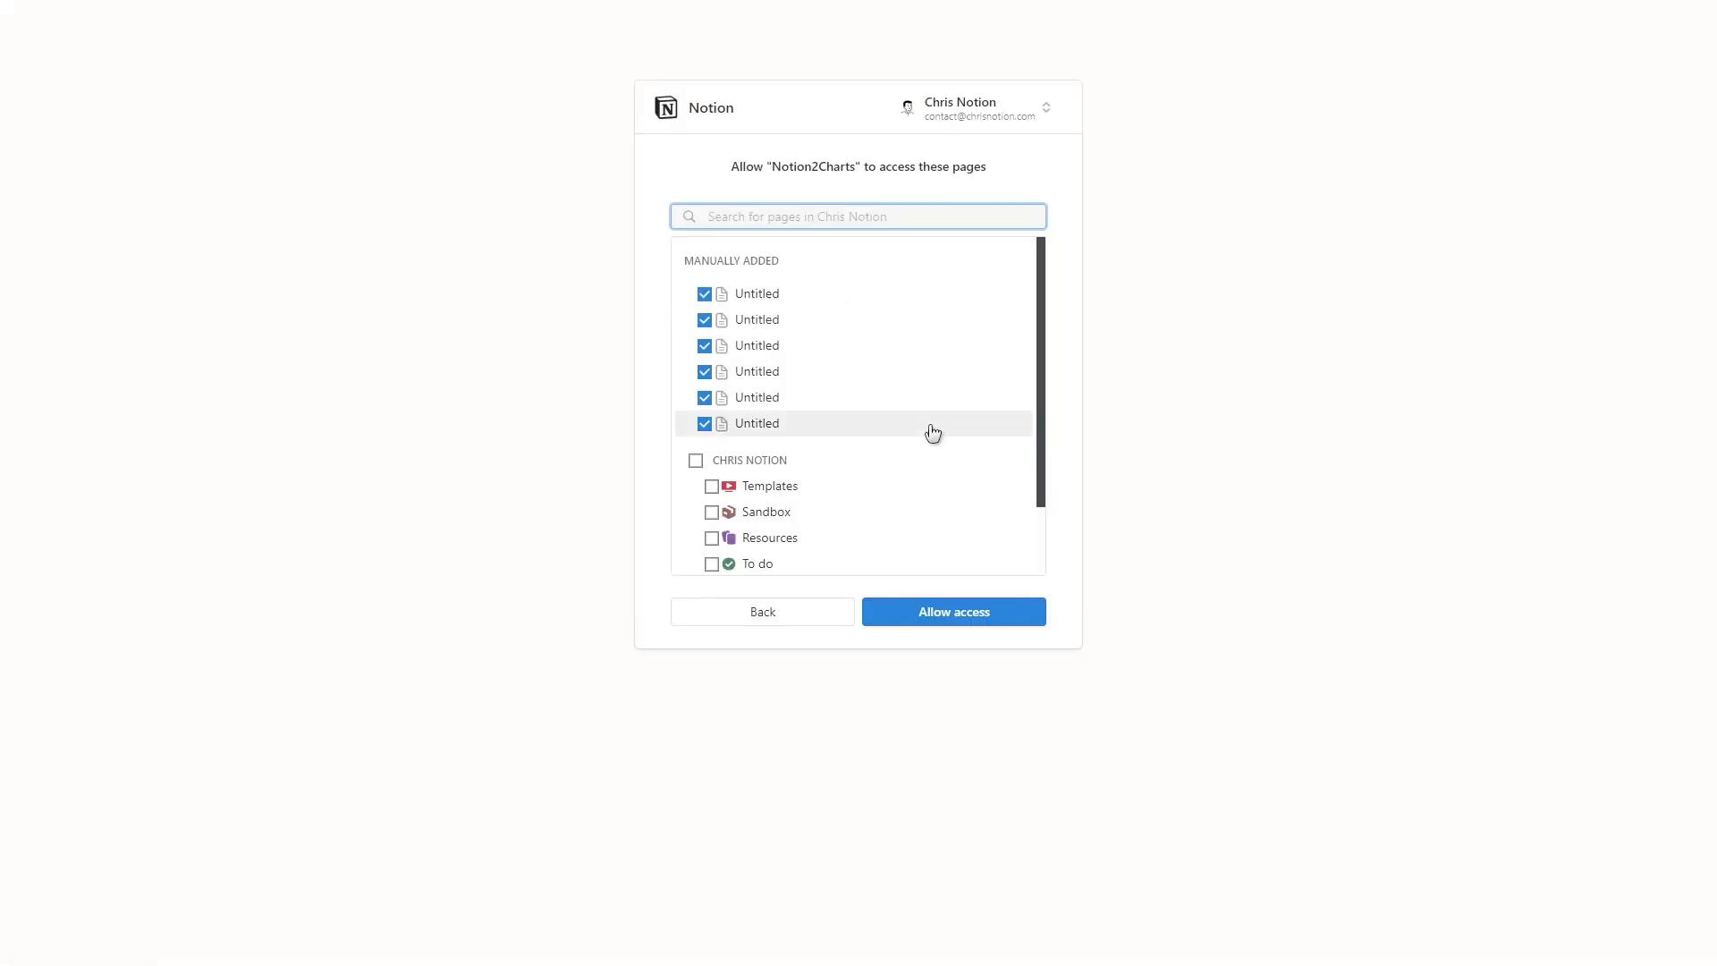
pyautogui.write('butt')
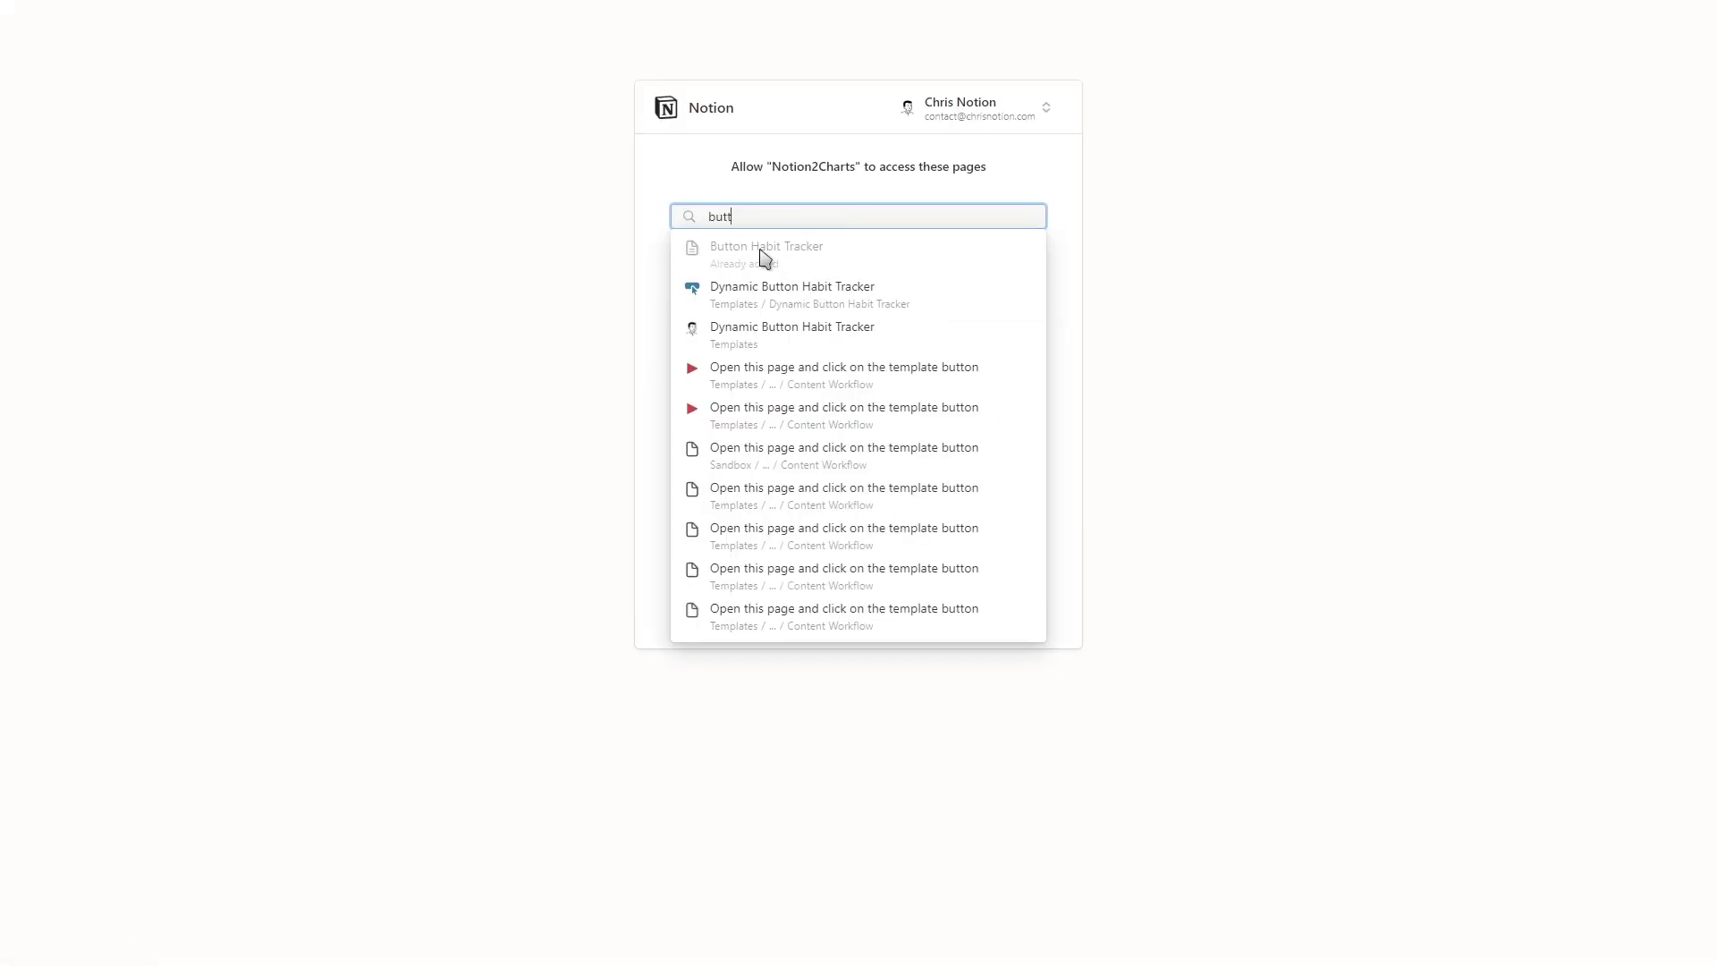
pyautogui.click(765, 259)
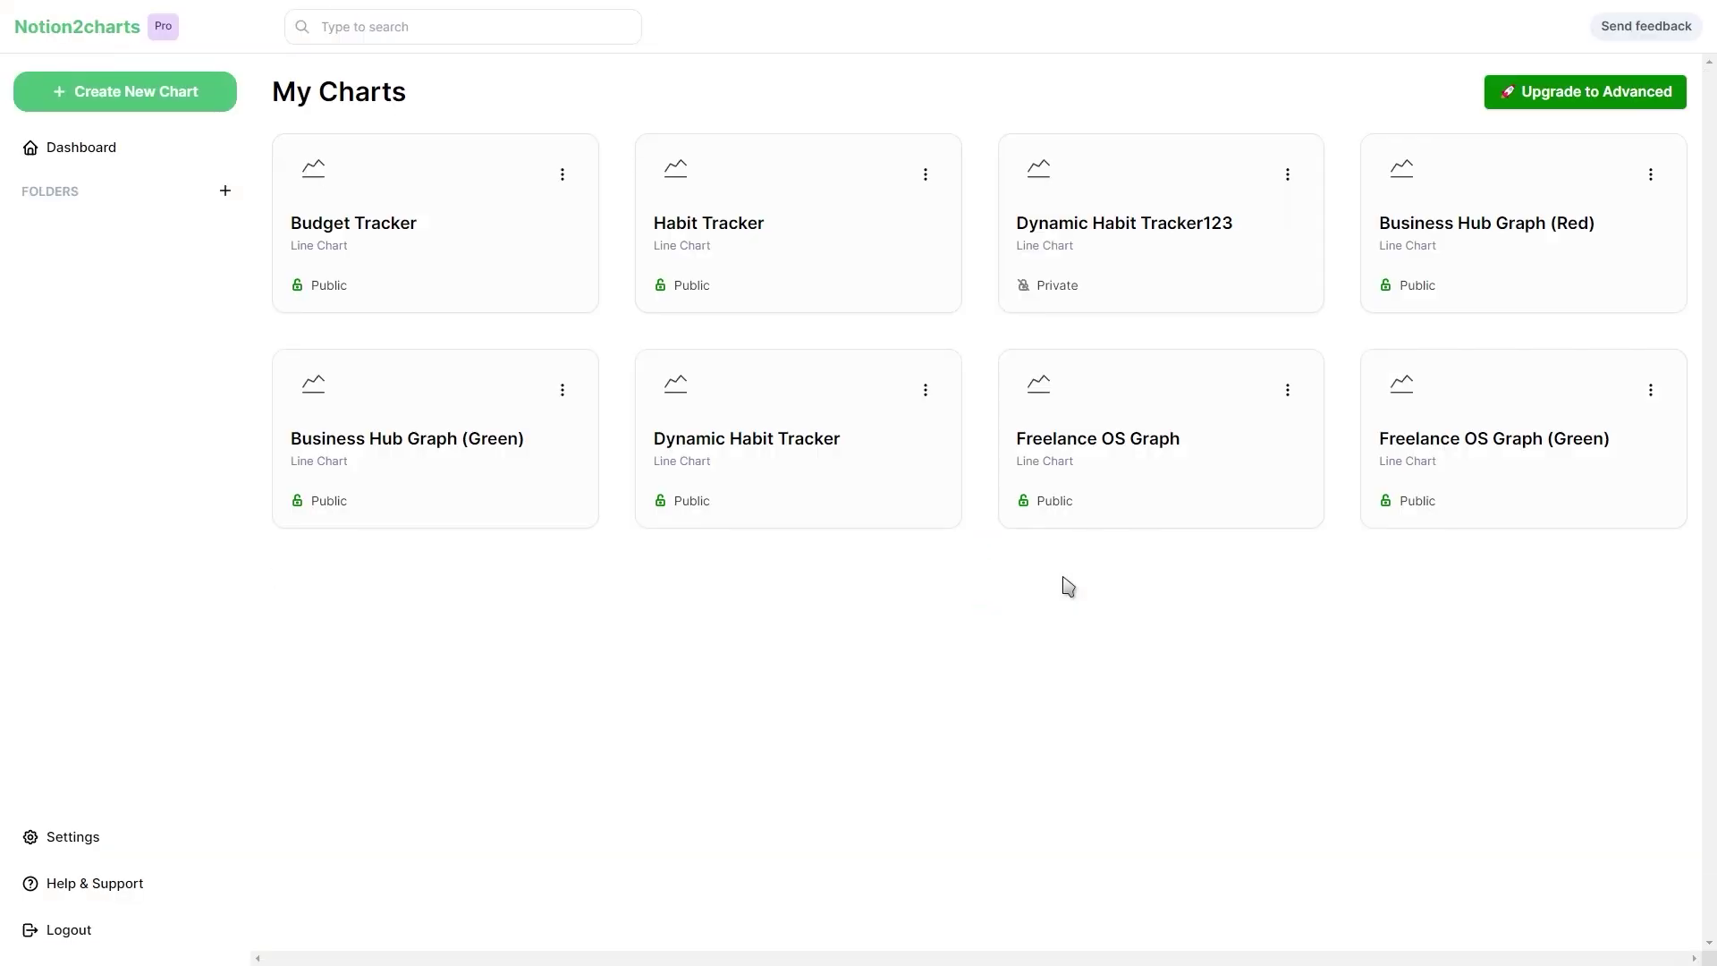
# - Start a new line chart using the Button Habit Tracker database
pyautogui.click(209, 97)
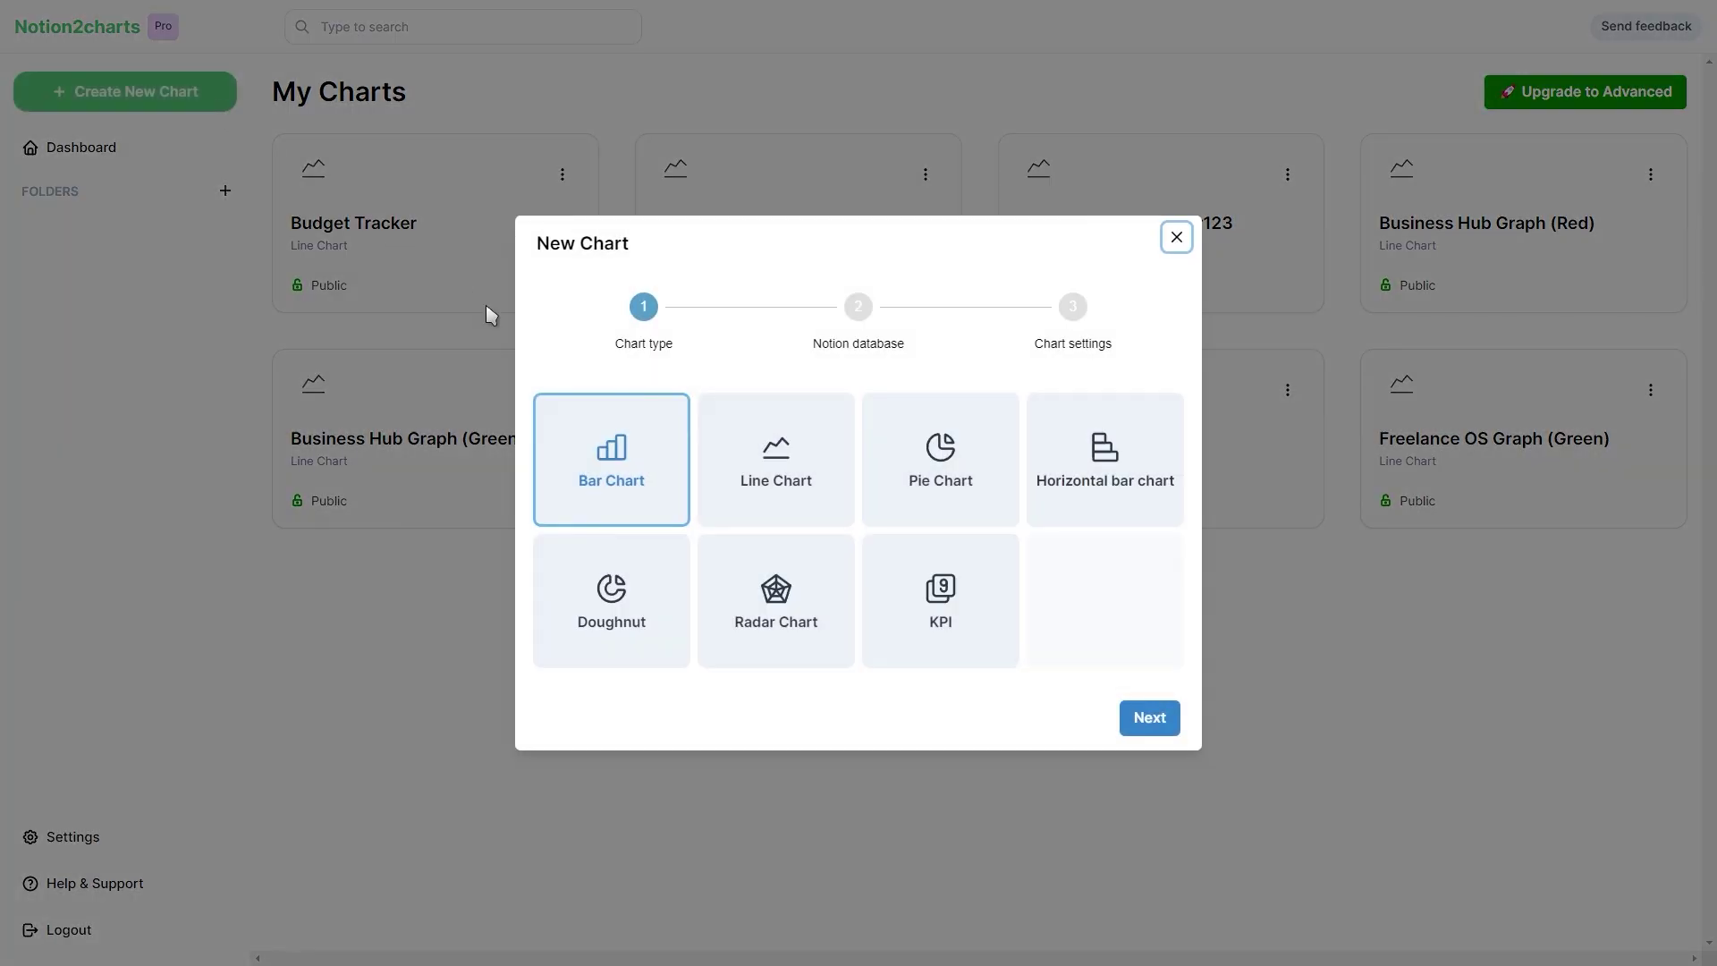
pyautogui.click(784, 466)
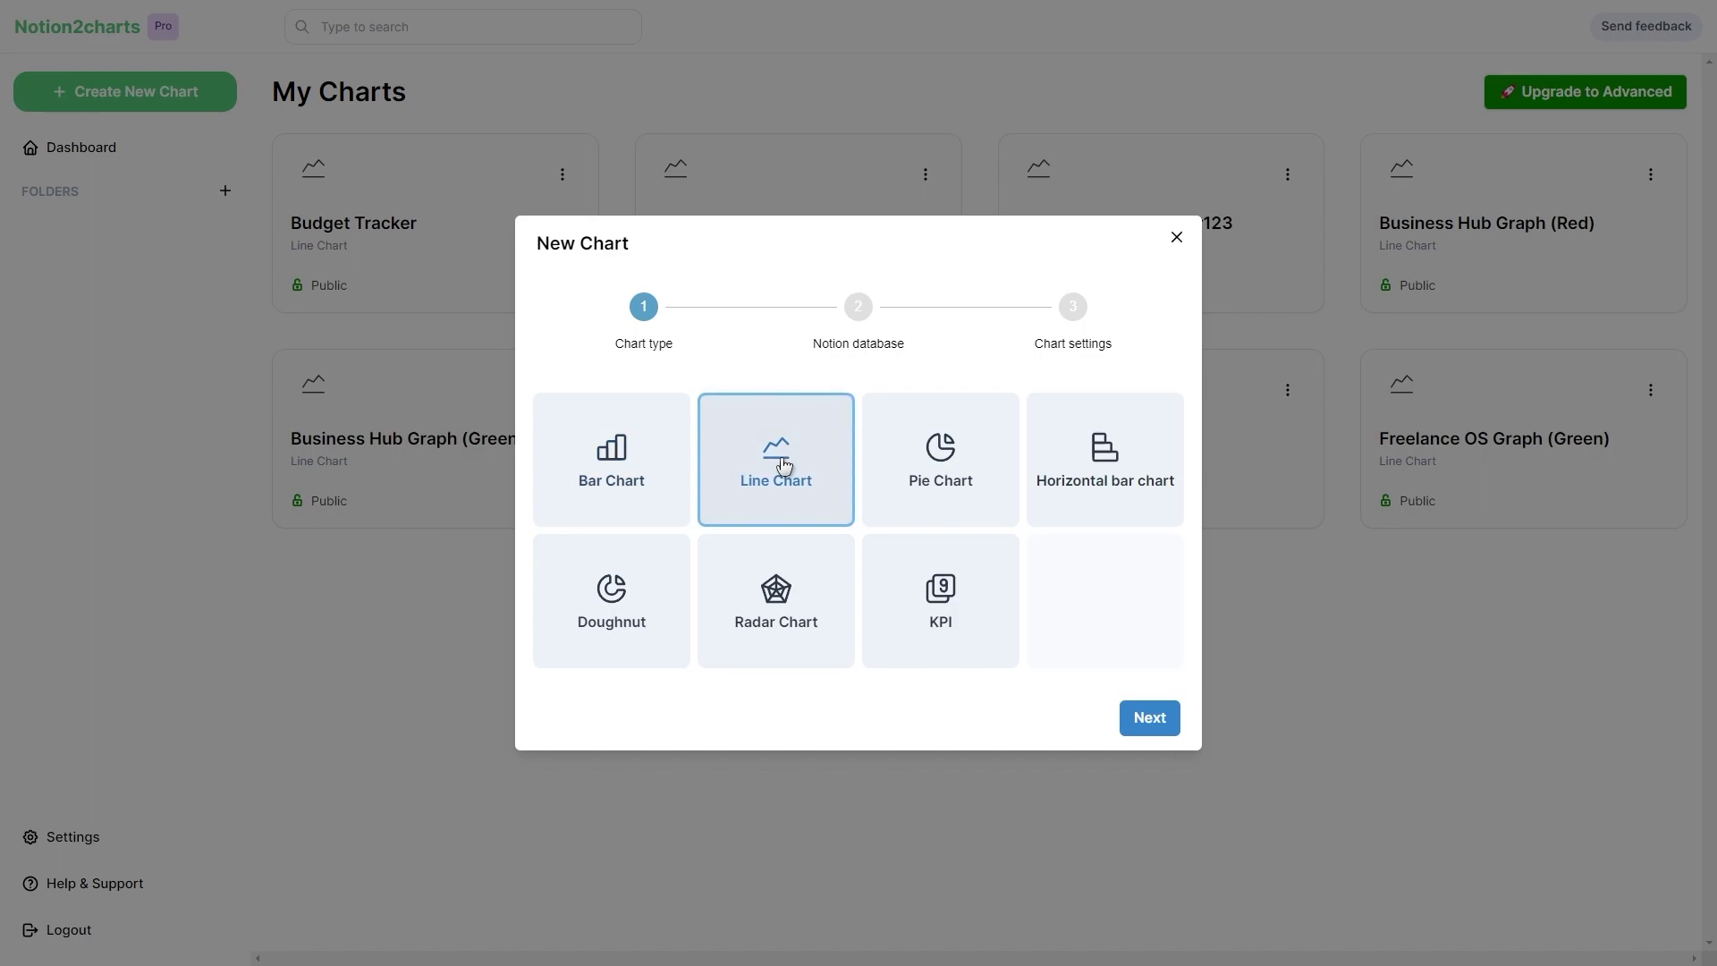
pyautogui.click(1150, 718)
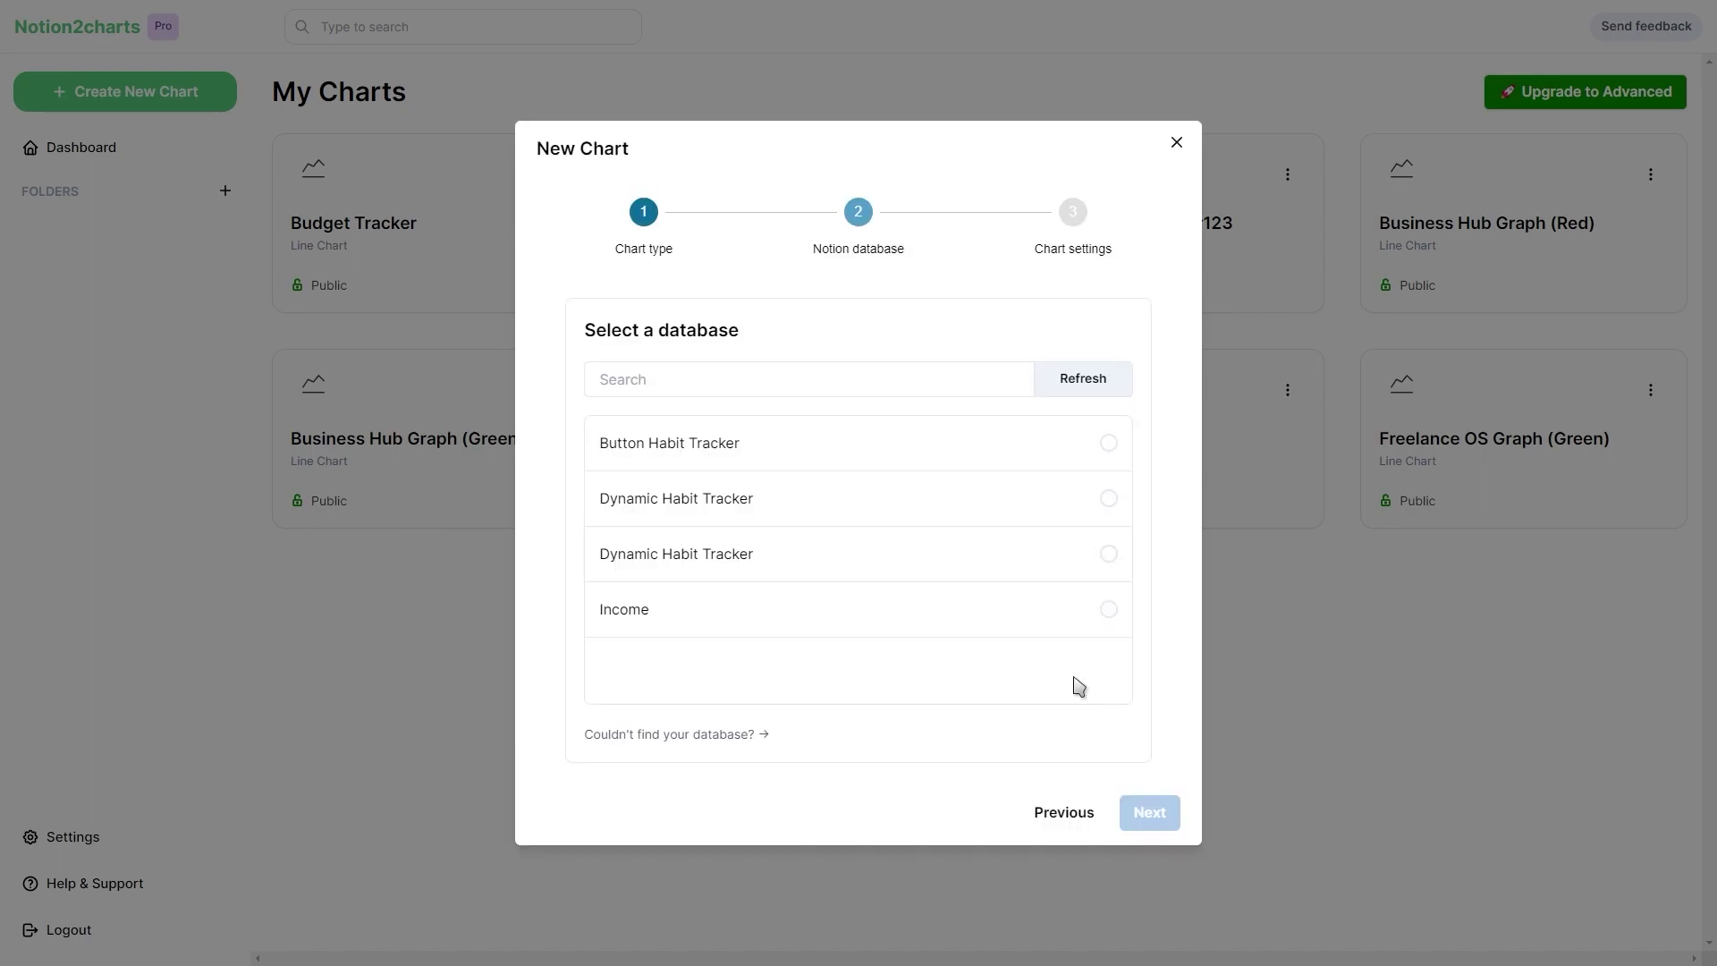
pyautogui.click(890, 454)
pyautogui.click(1150, 812)
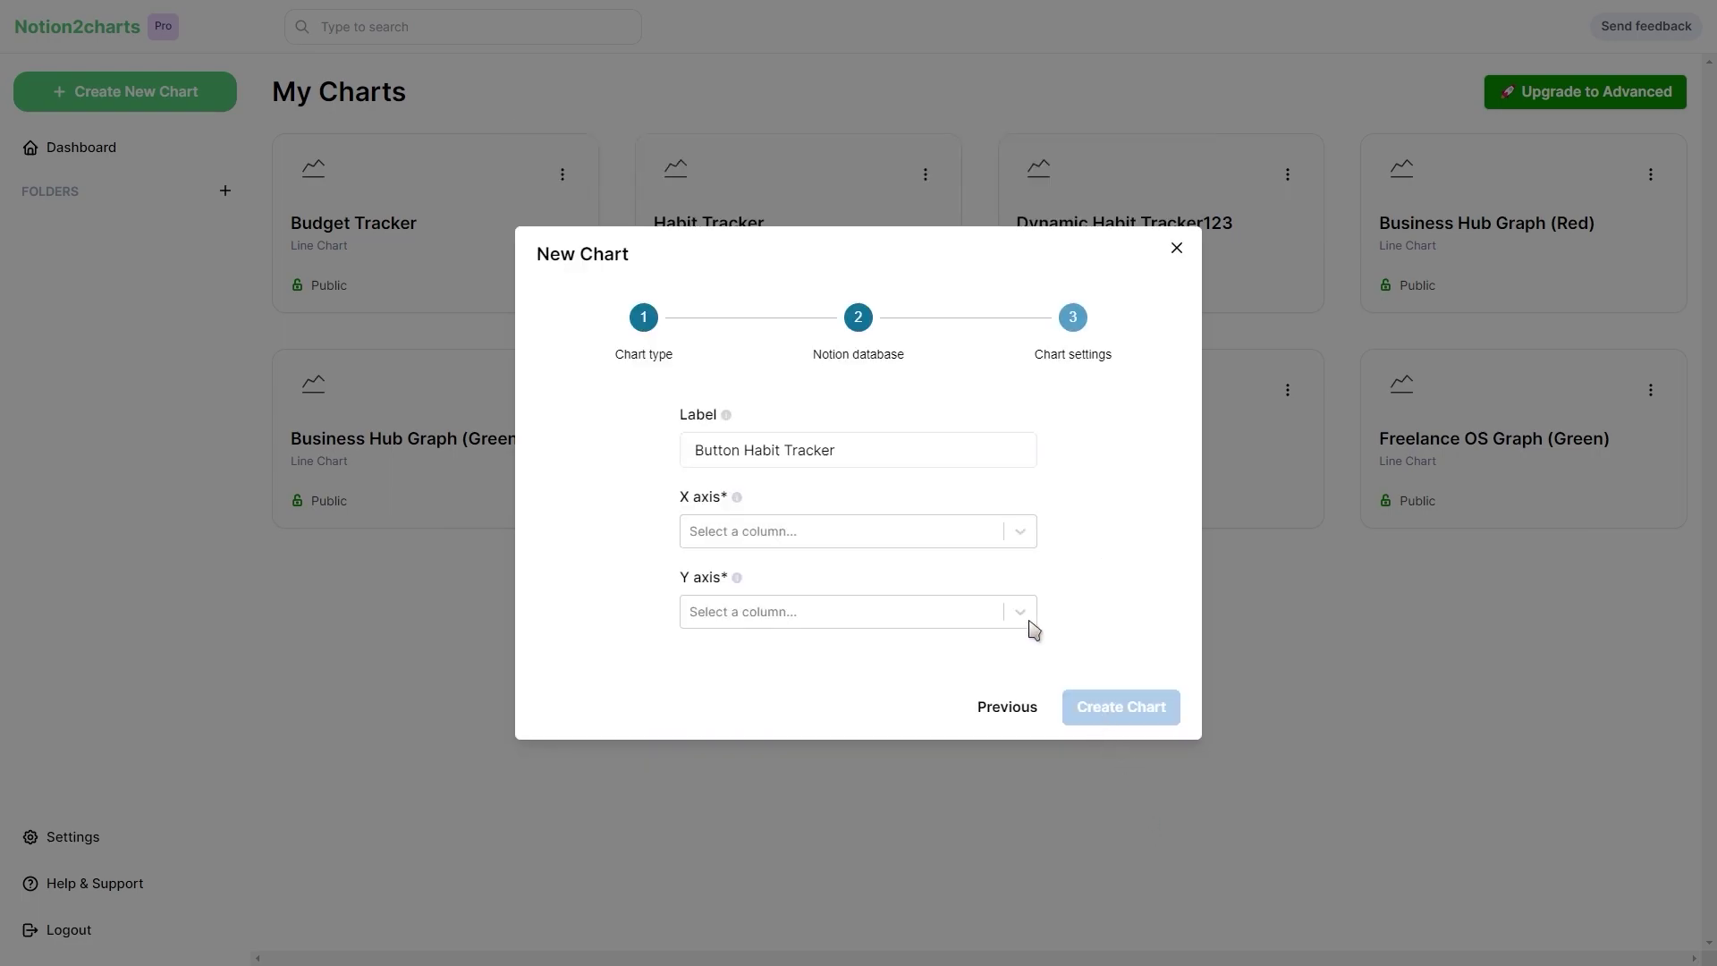
# - Plot Date on the X axis and Progress Bar on the Y axis, then create the chart
pyautogui.click(928, 533)
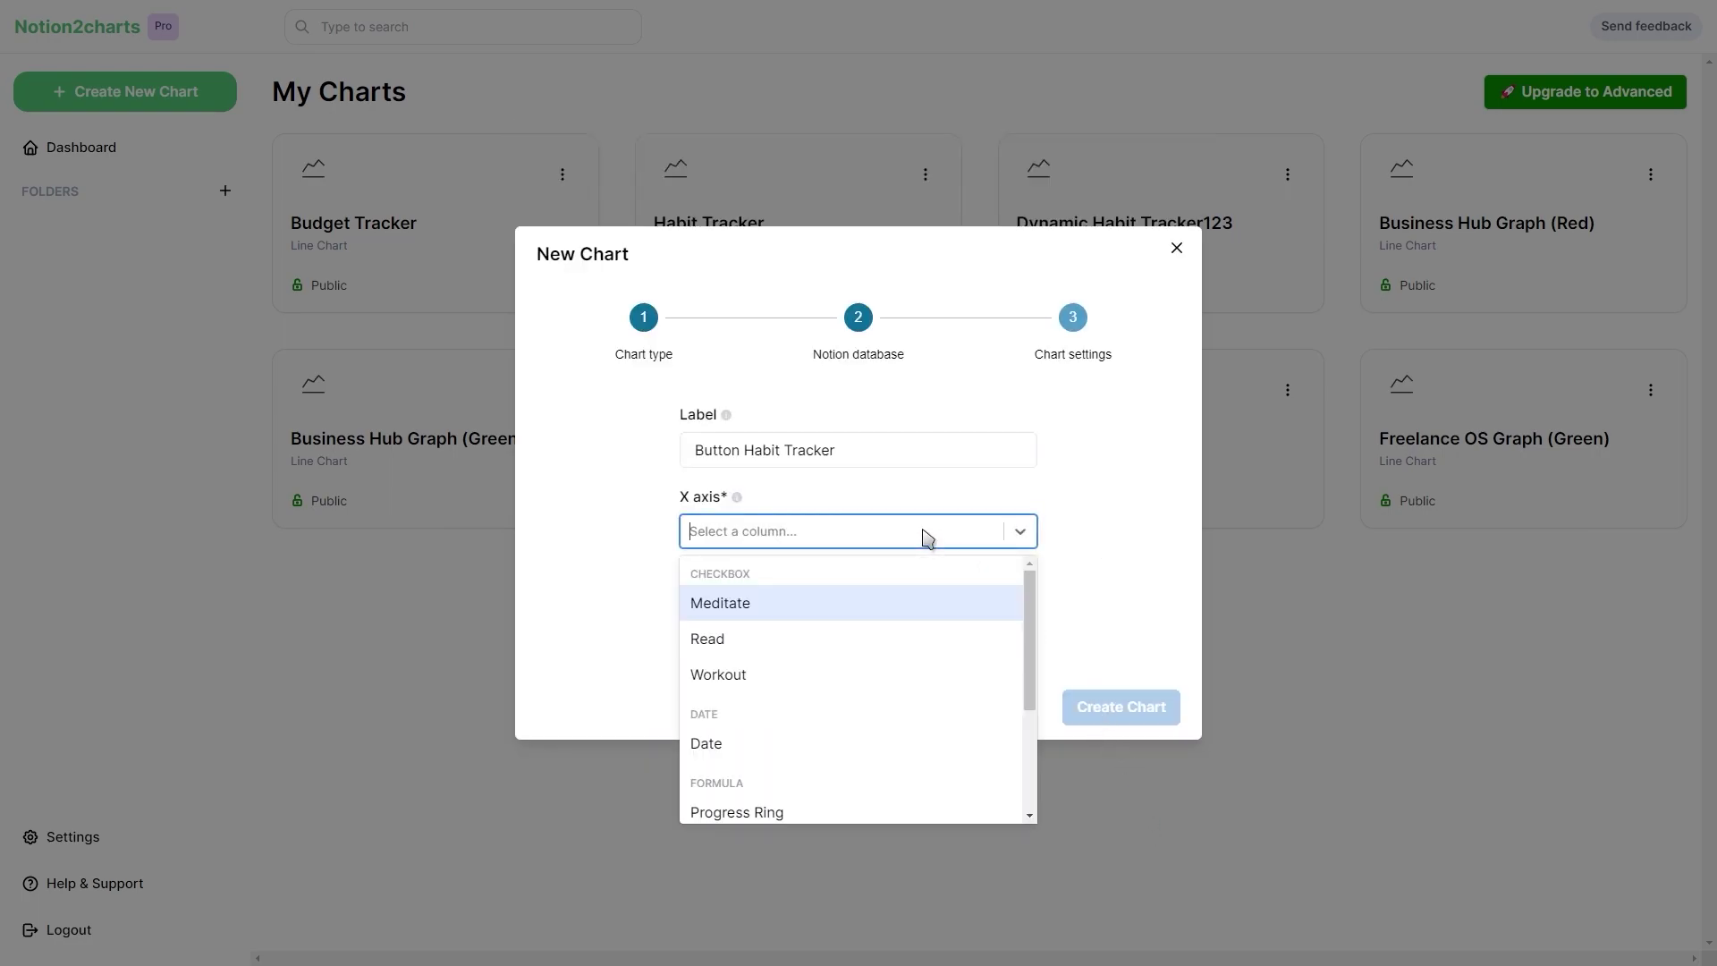
pyautogui.click(727, 747)
pyautogui.click(852, 614)
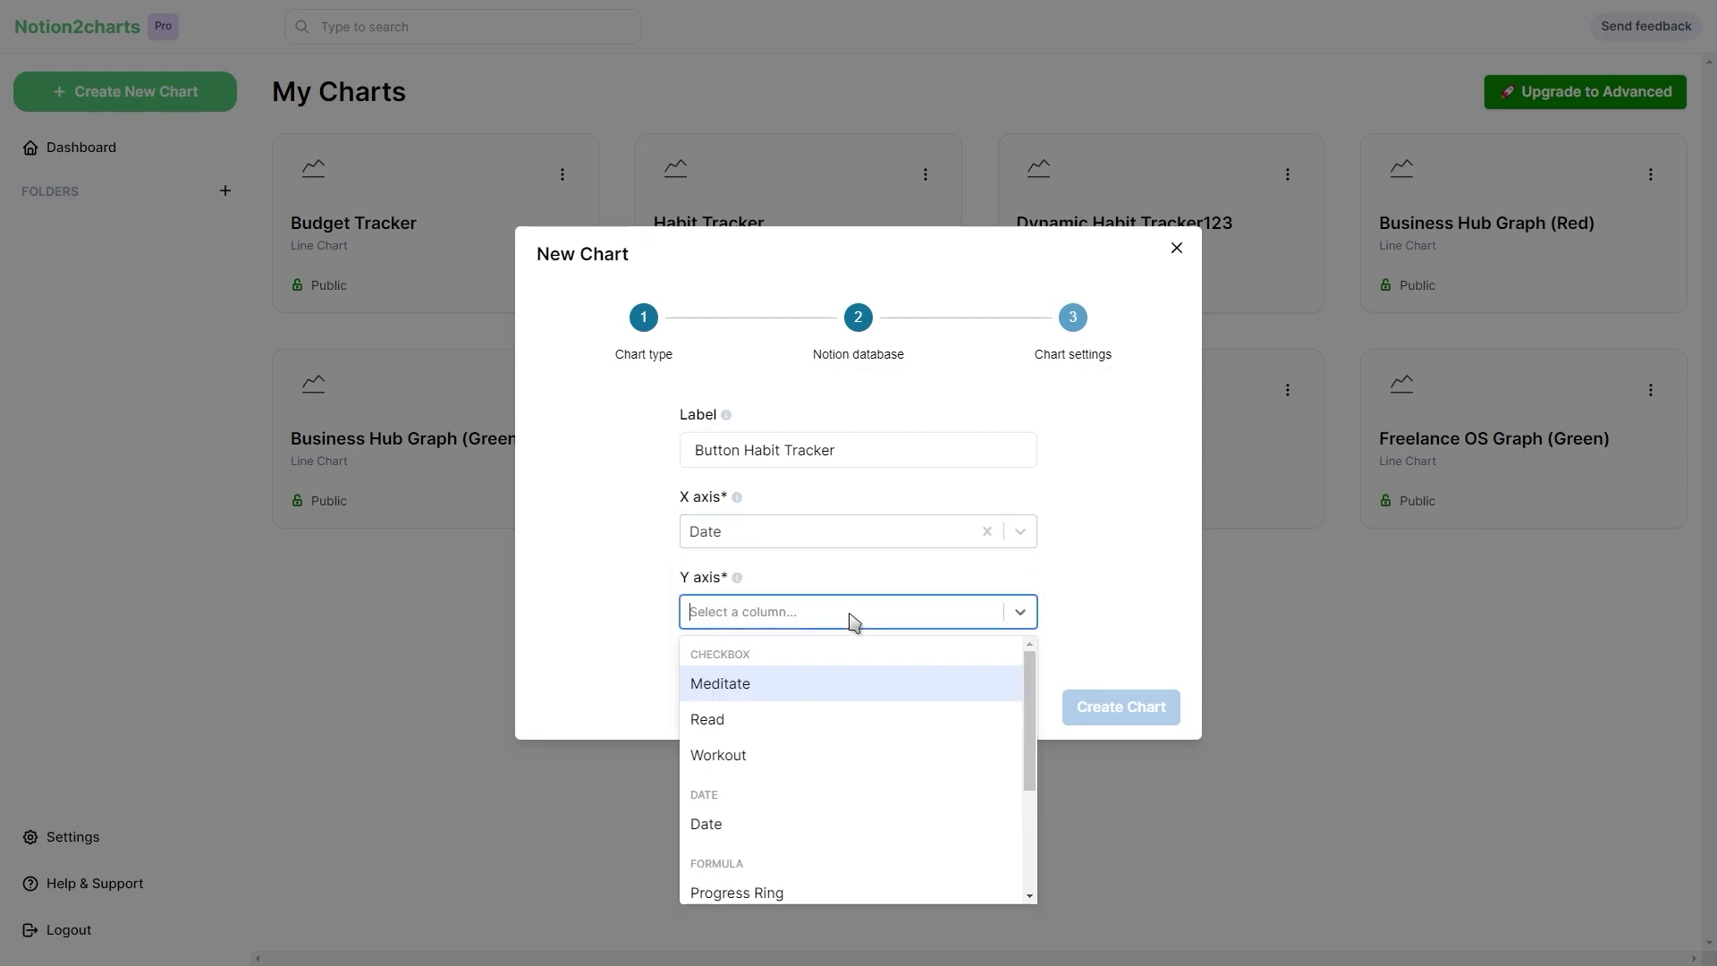
pyautogui.scroll(-2, 813, 792)
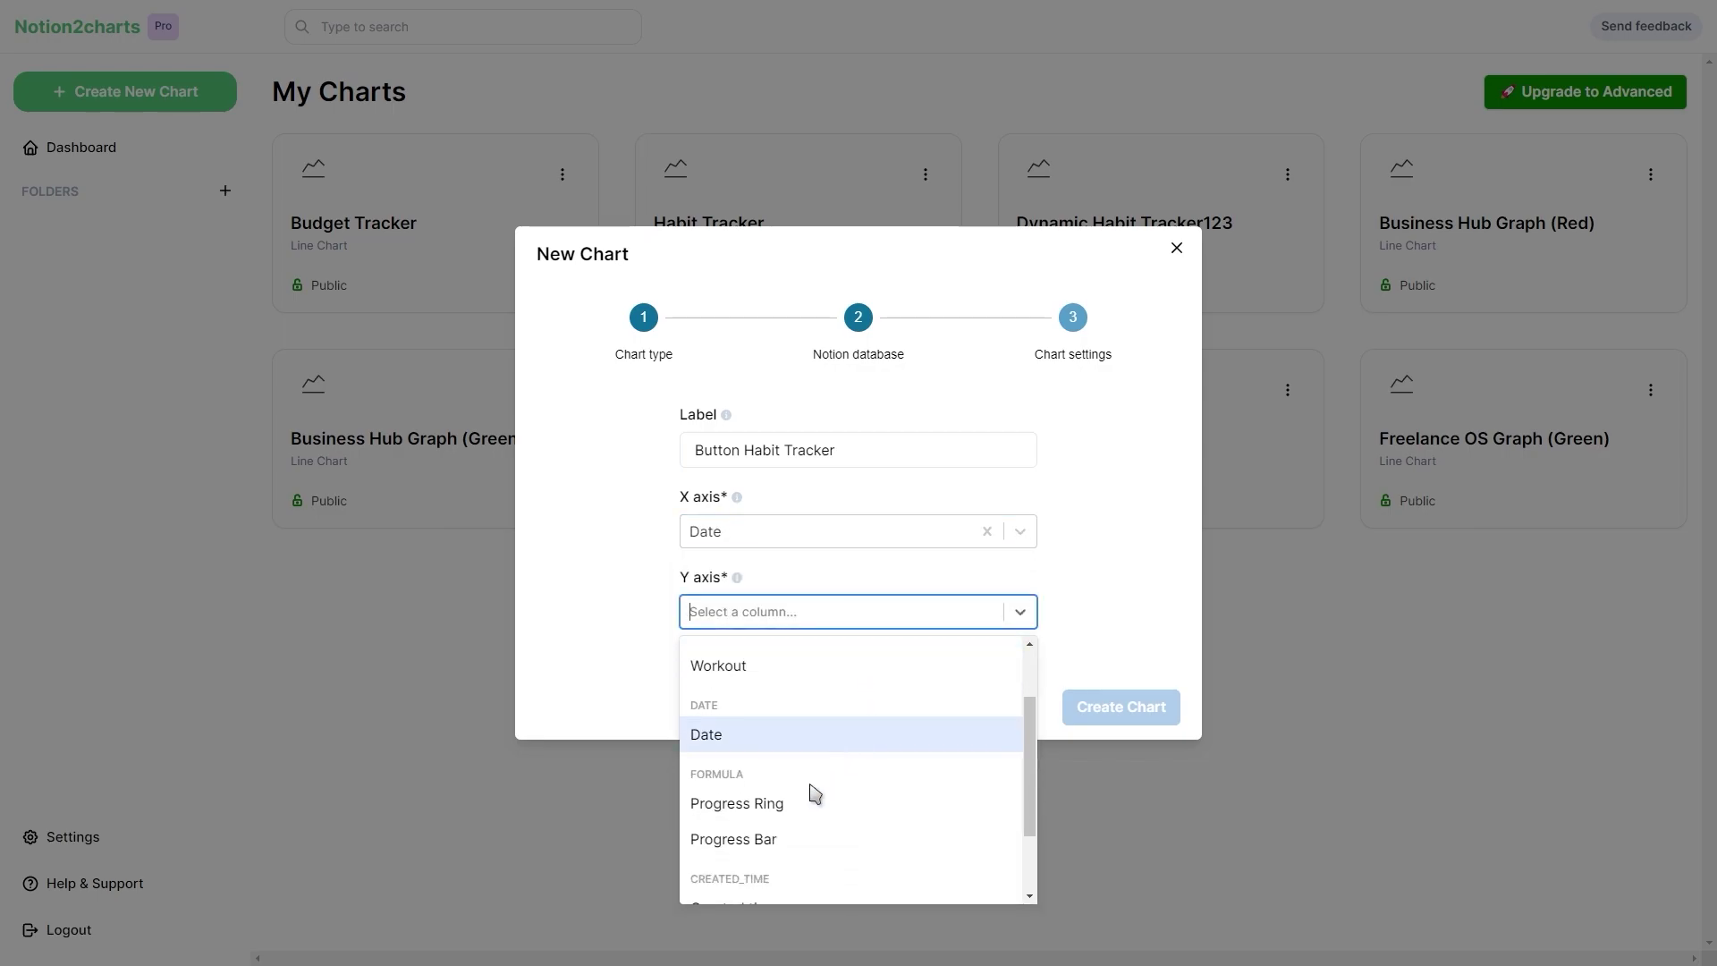
pyautogui.click(774, 845)
pyautogui.click(1098, 707)
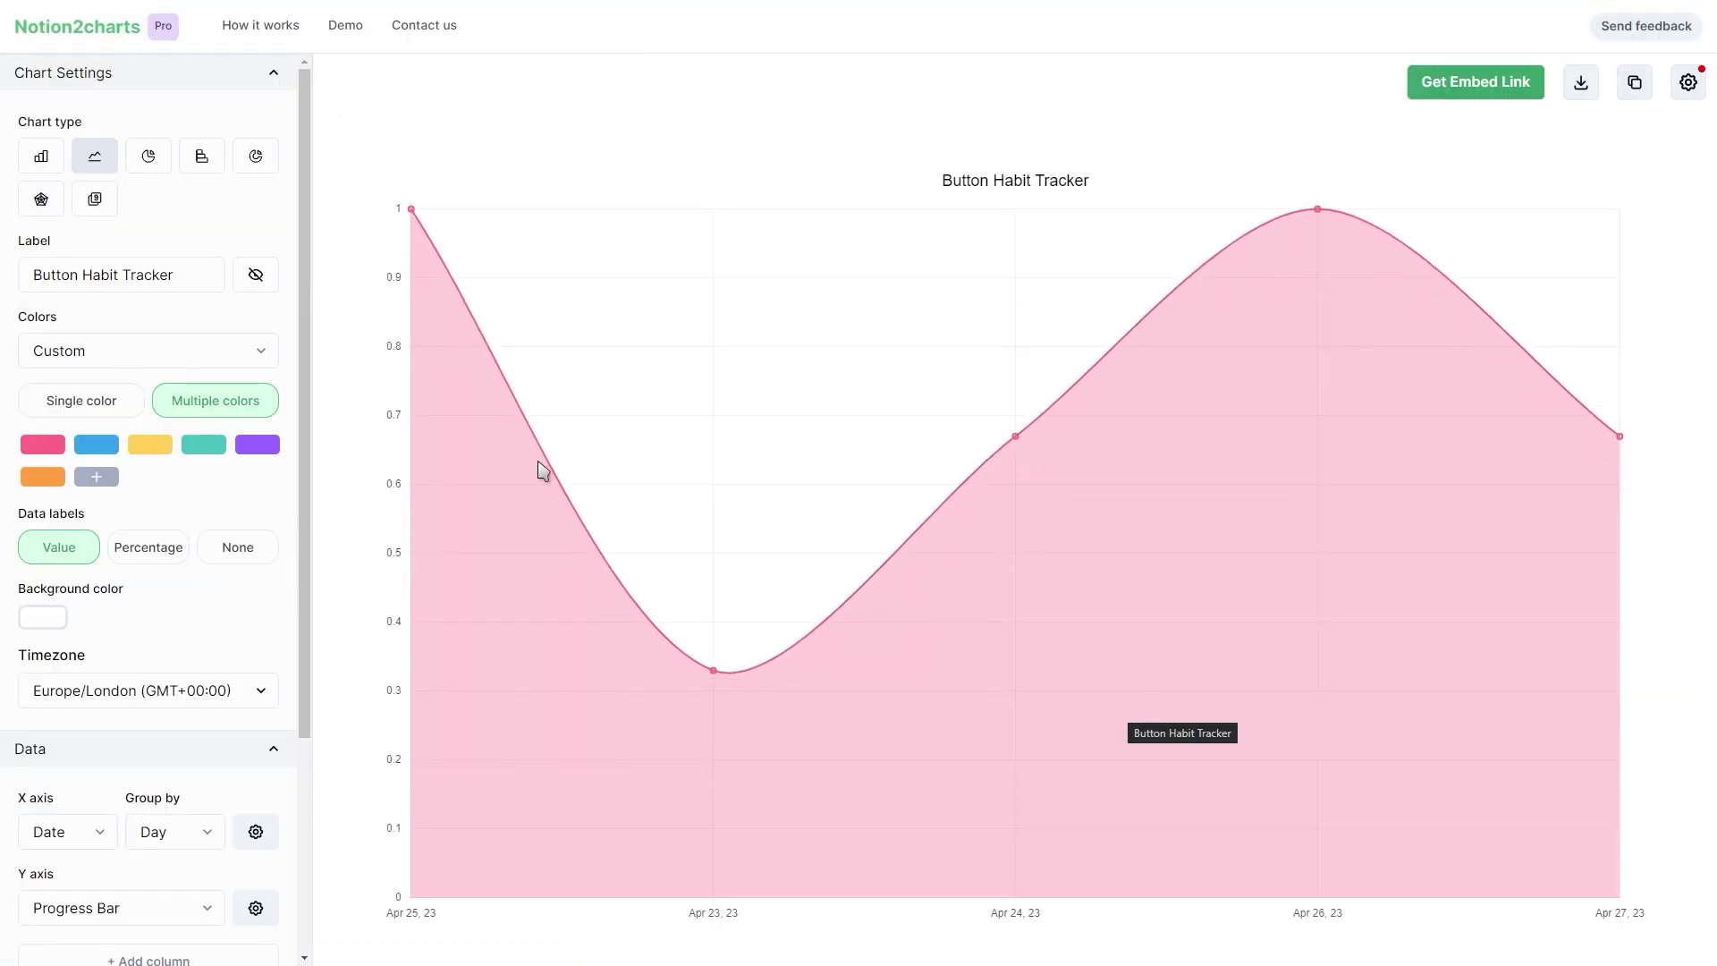
# - Hide the chart title and switch the chart to a single blue colour
pyautogui.click(255, 275)
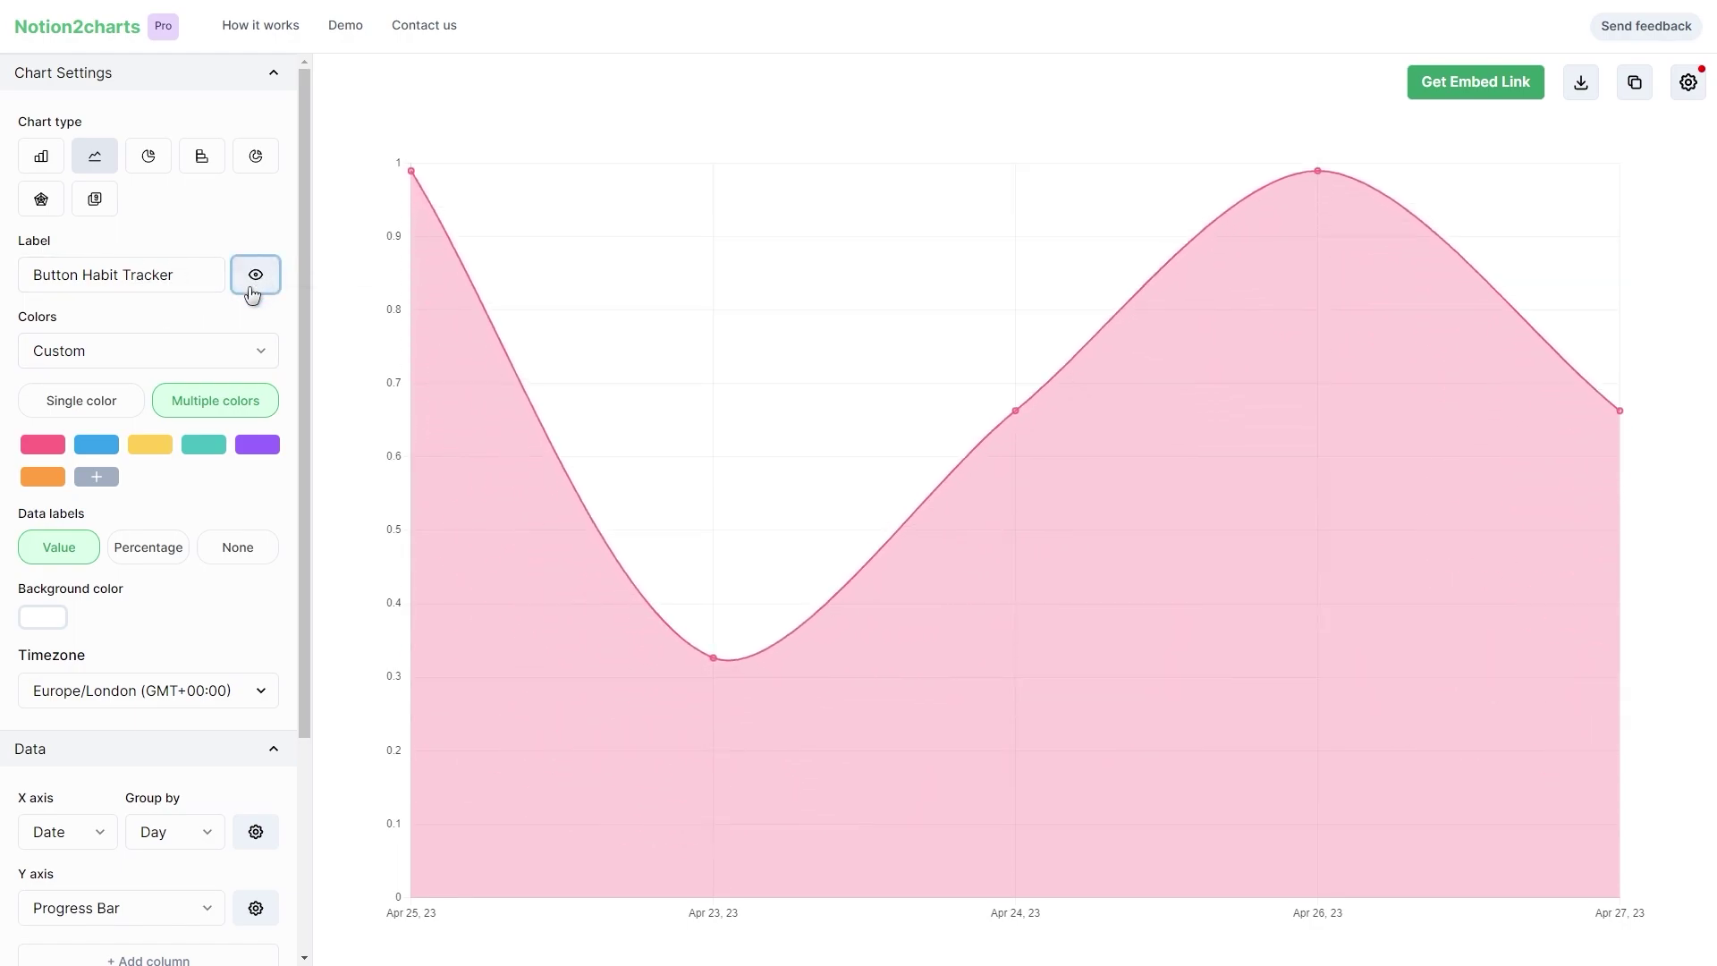
pyautogui.click(94, 405)
pyautogui.click(42, 445)
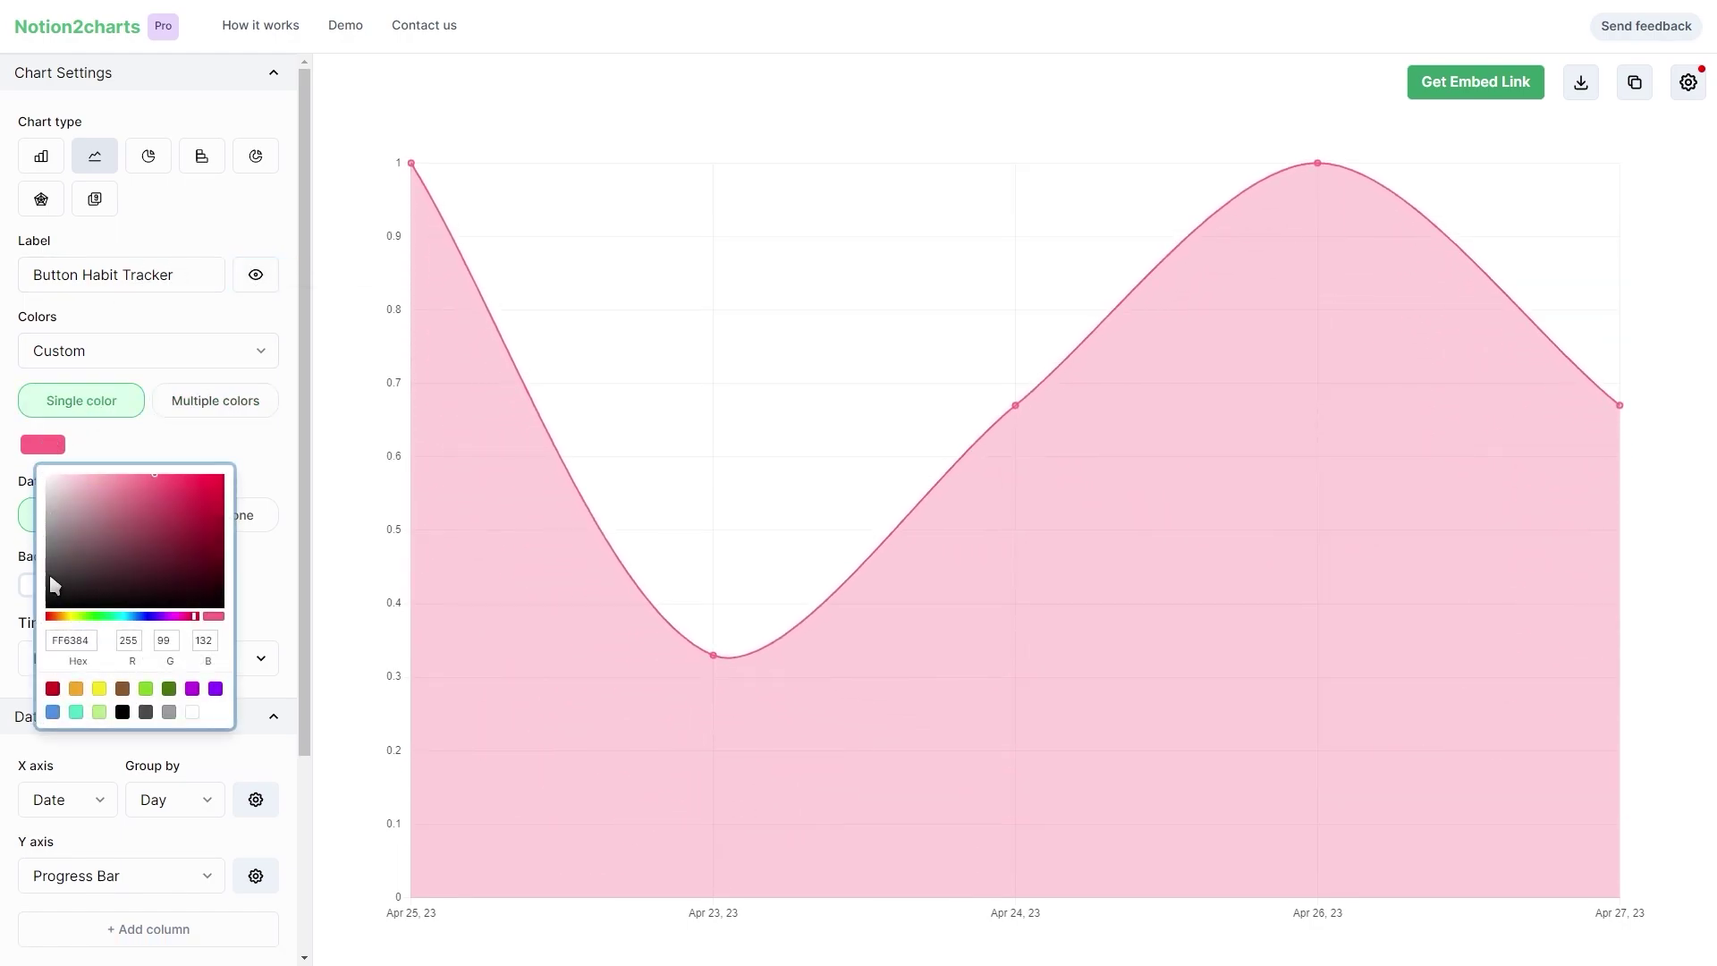
pyautogui.click(53, 712)
pyautogui.click(250, 452)
pyautogui.scroll(-3, 237, 475)
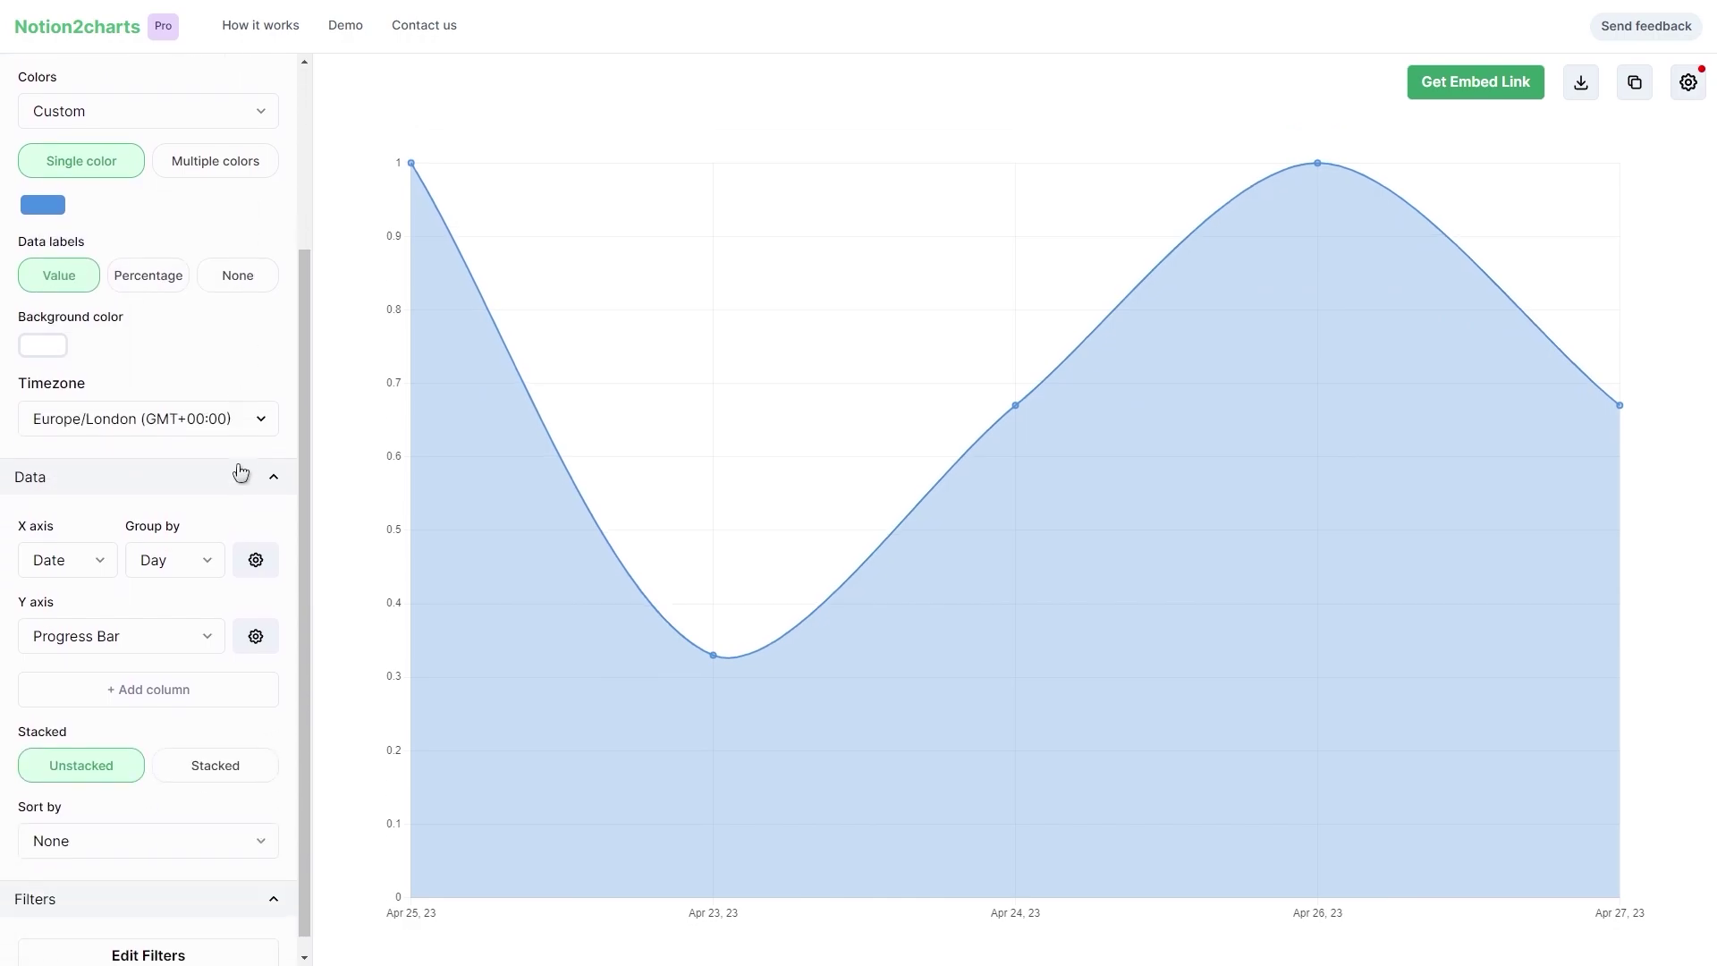
pyautogui.click(165, 542)
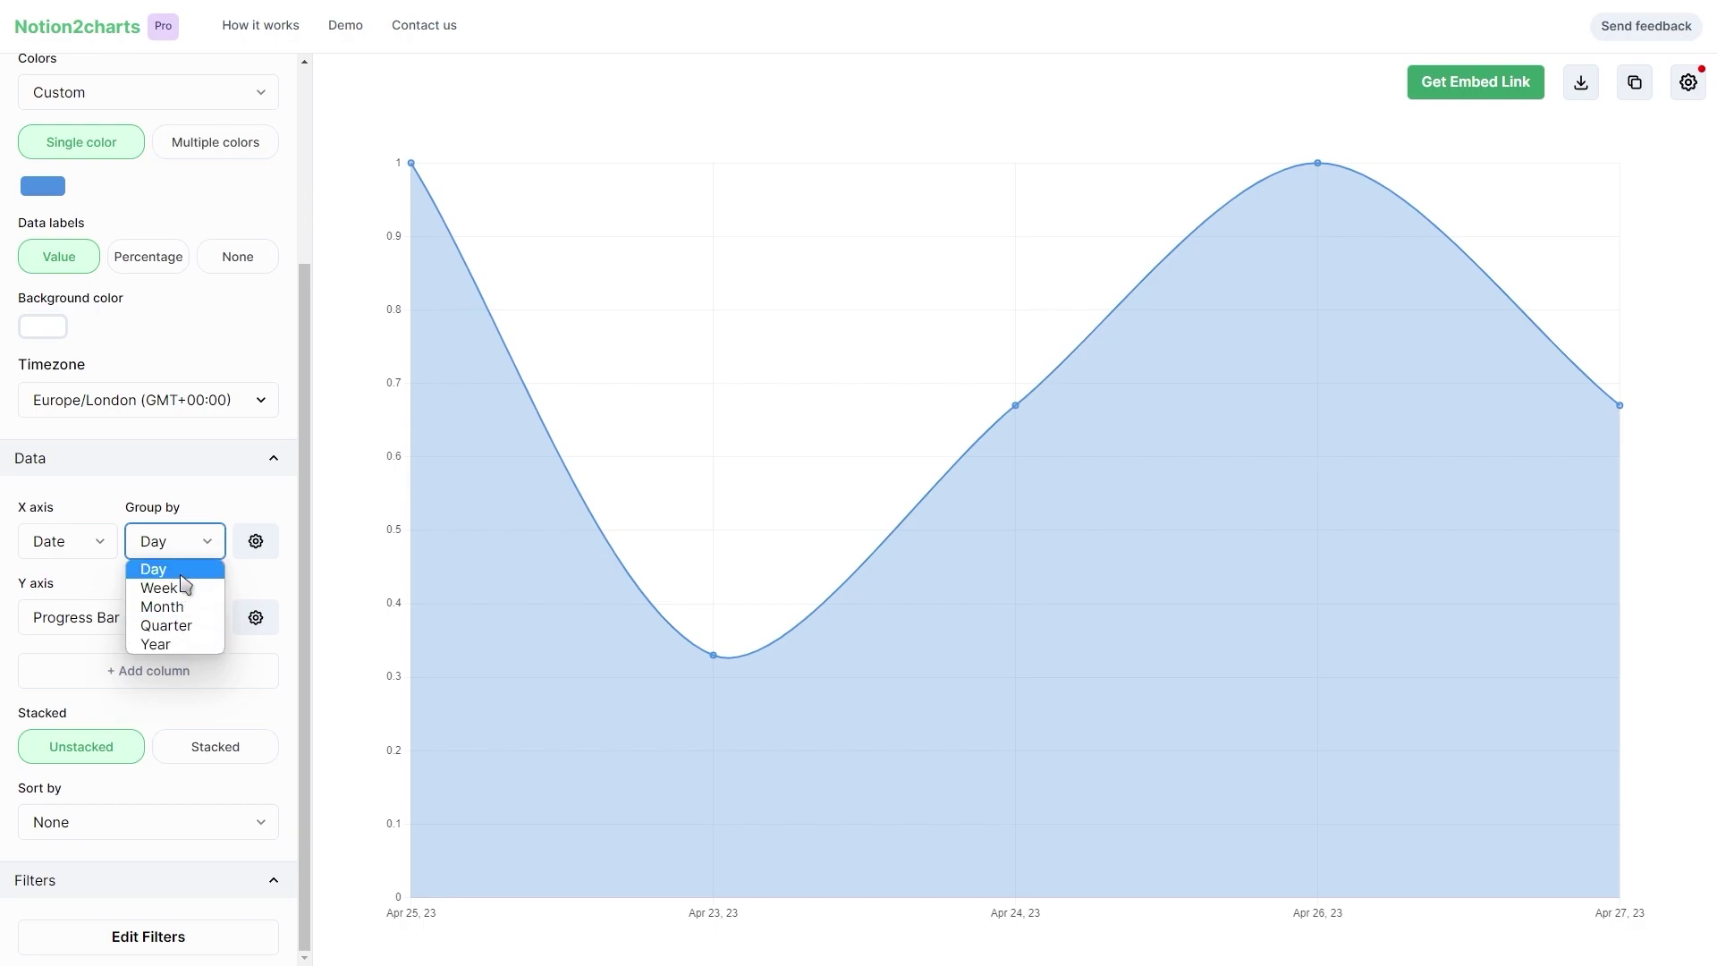
# - Keep Day grouping, sort the chart by Date, and copy its cached embed link
pyautogui.click(181, 576)
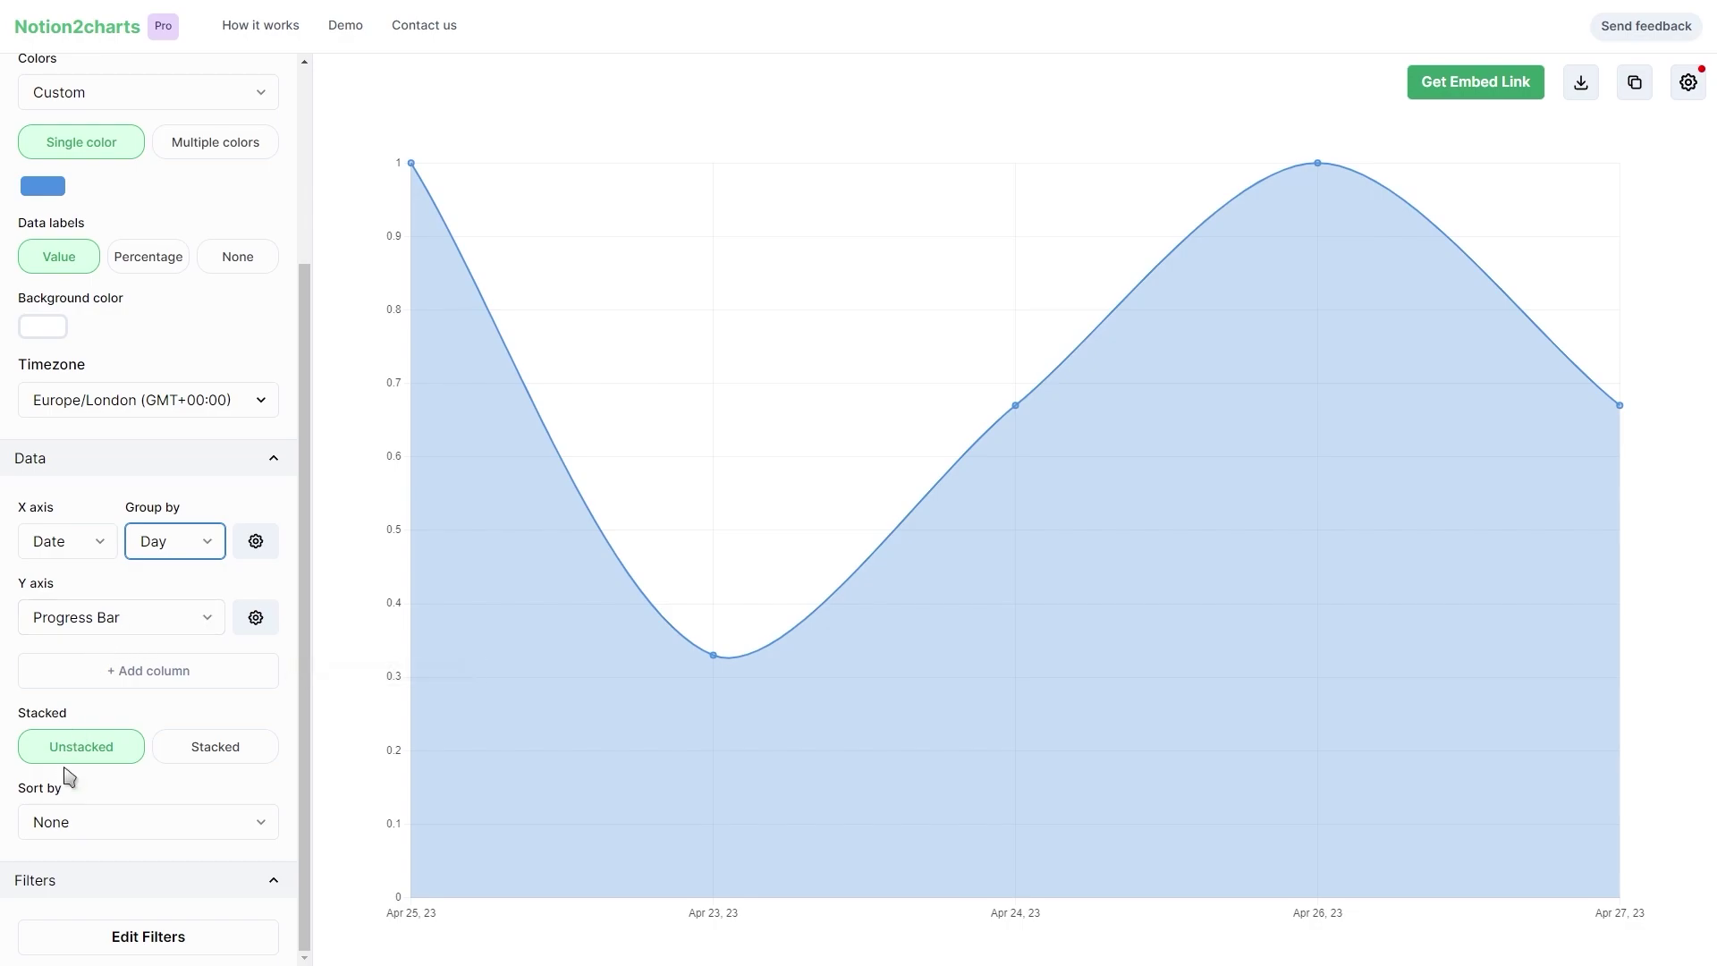
pyautogui.click(88, 832)
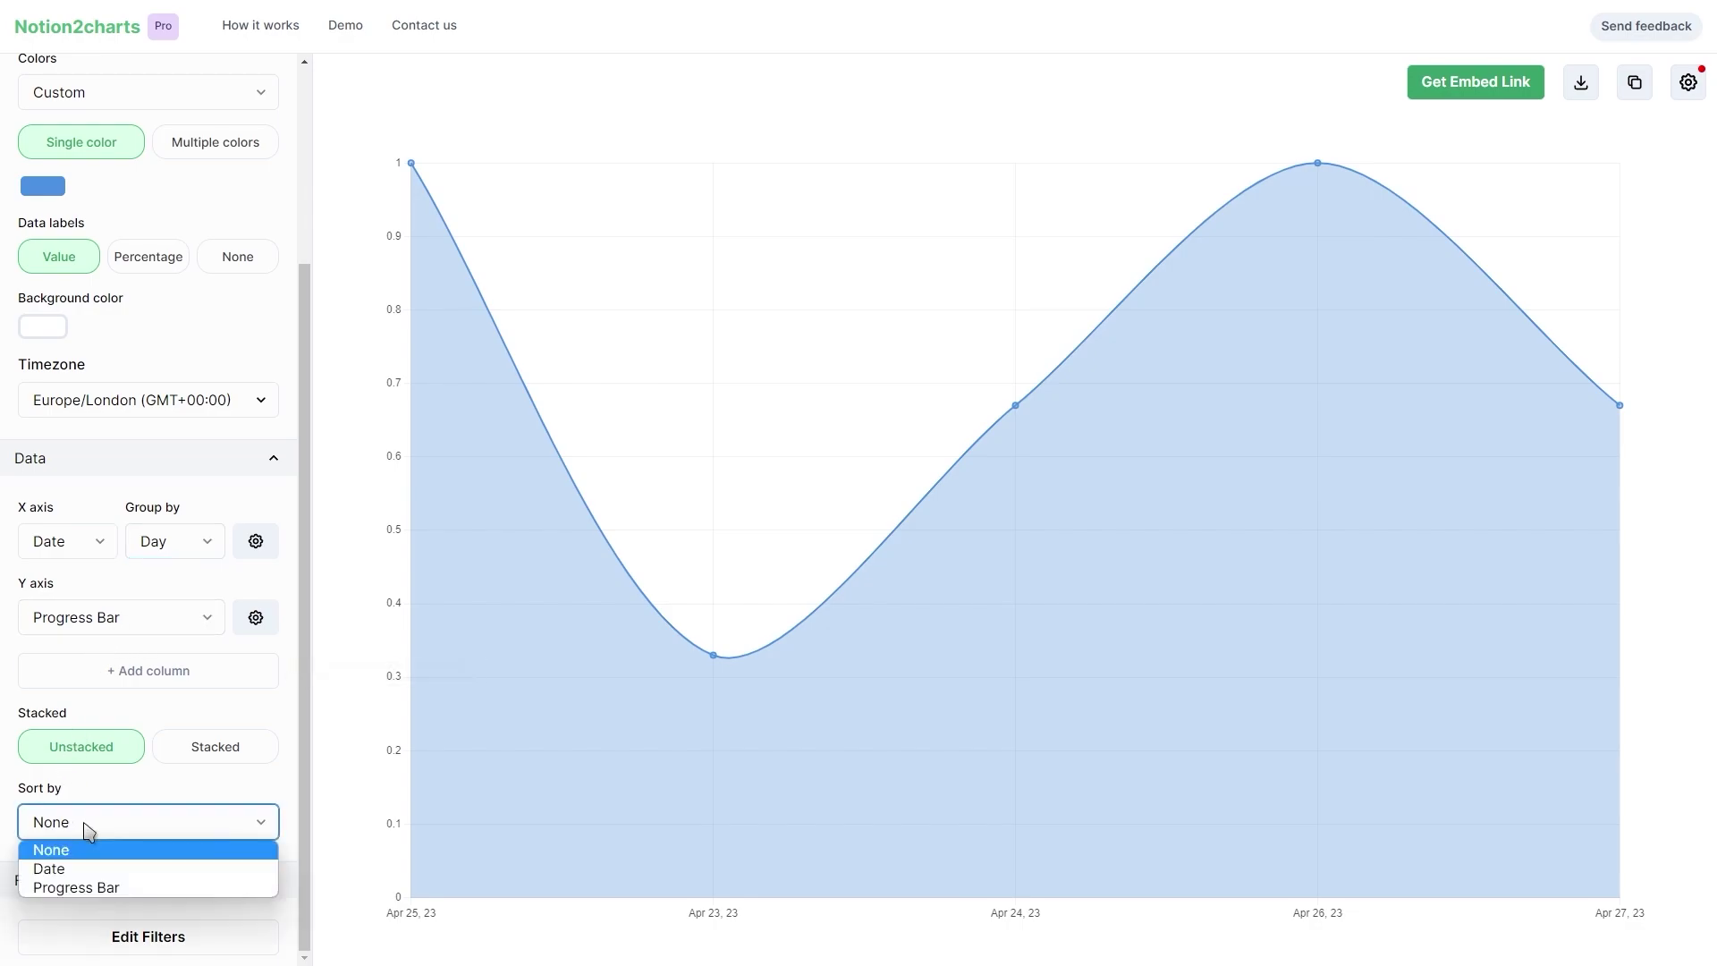
pyautogui.click(83, 870)
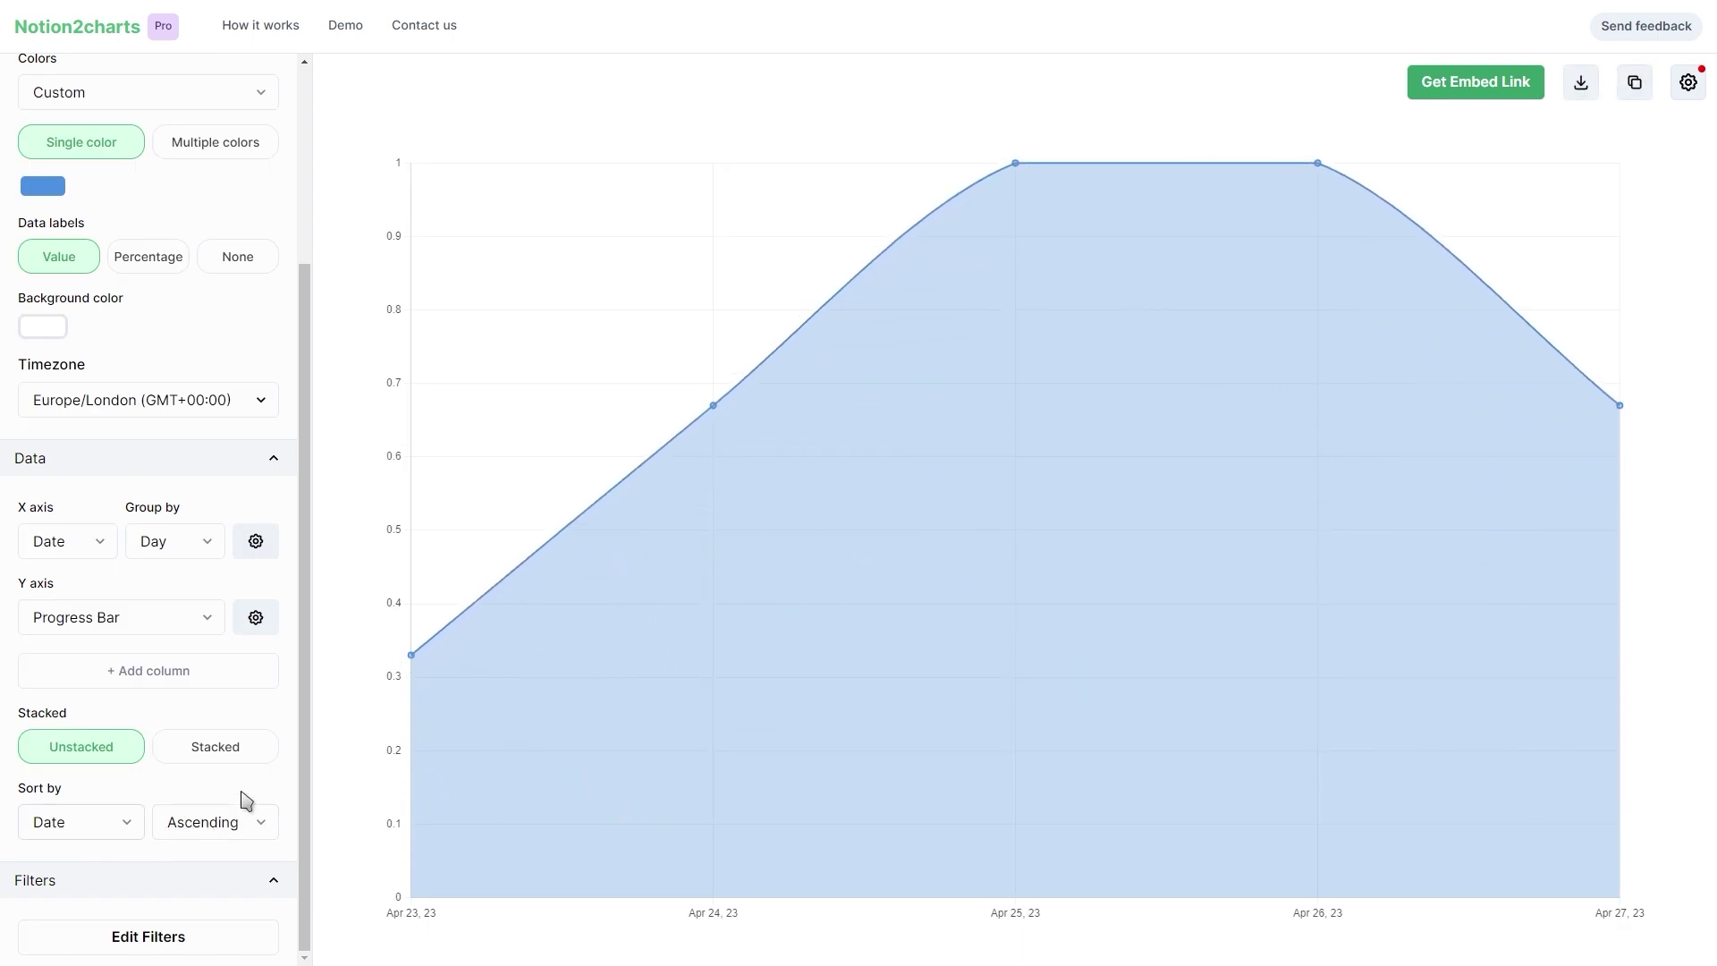
pyautogui.click(1467, 84)
pyautogui.click(1405, 256)
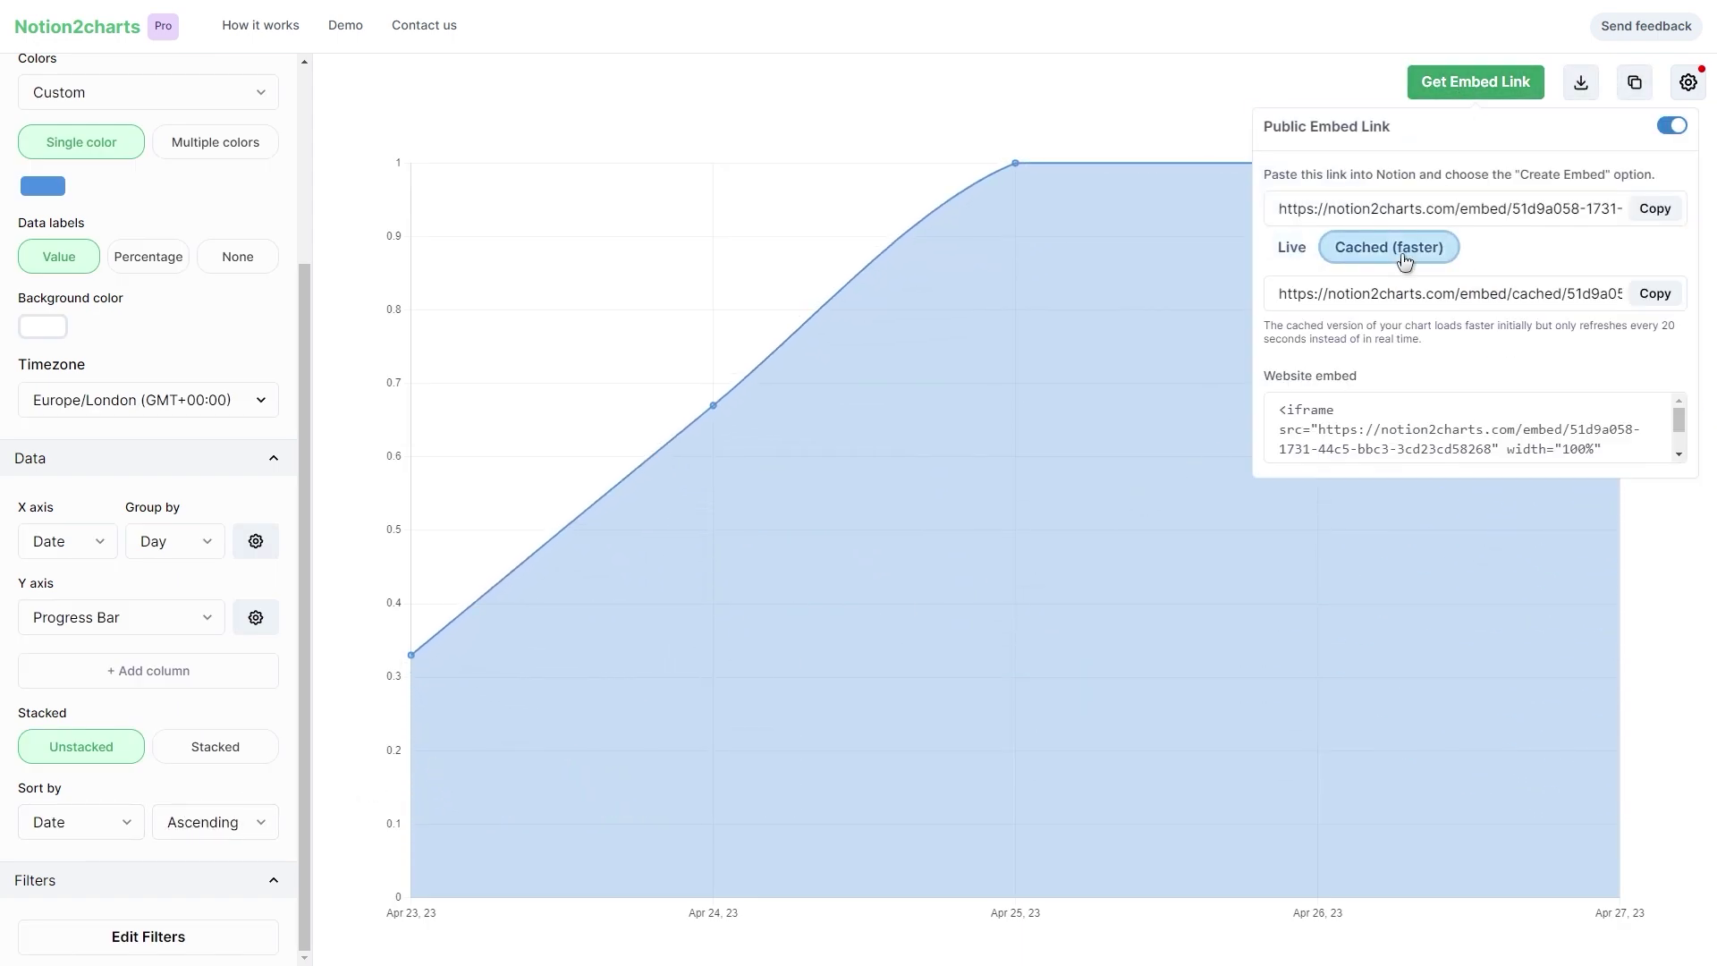
pyautogui.click(1656, 294)
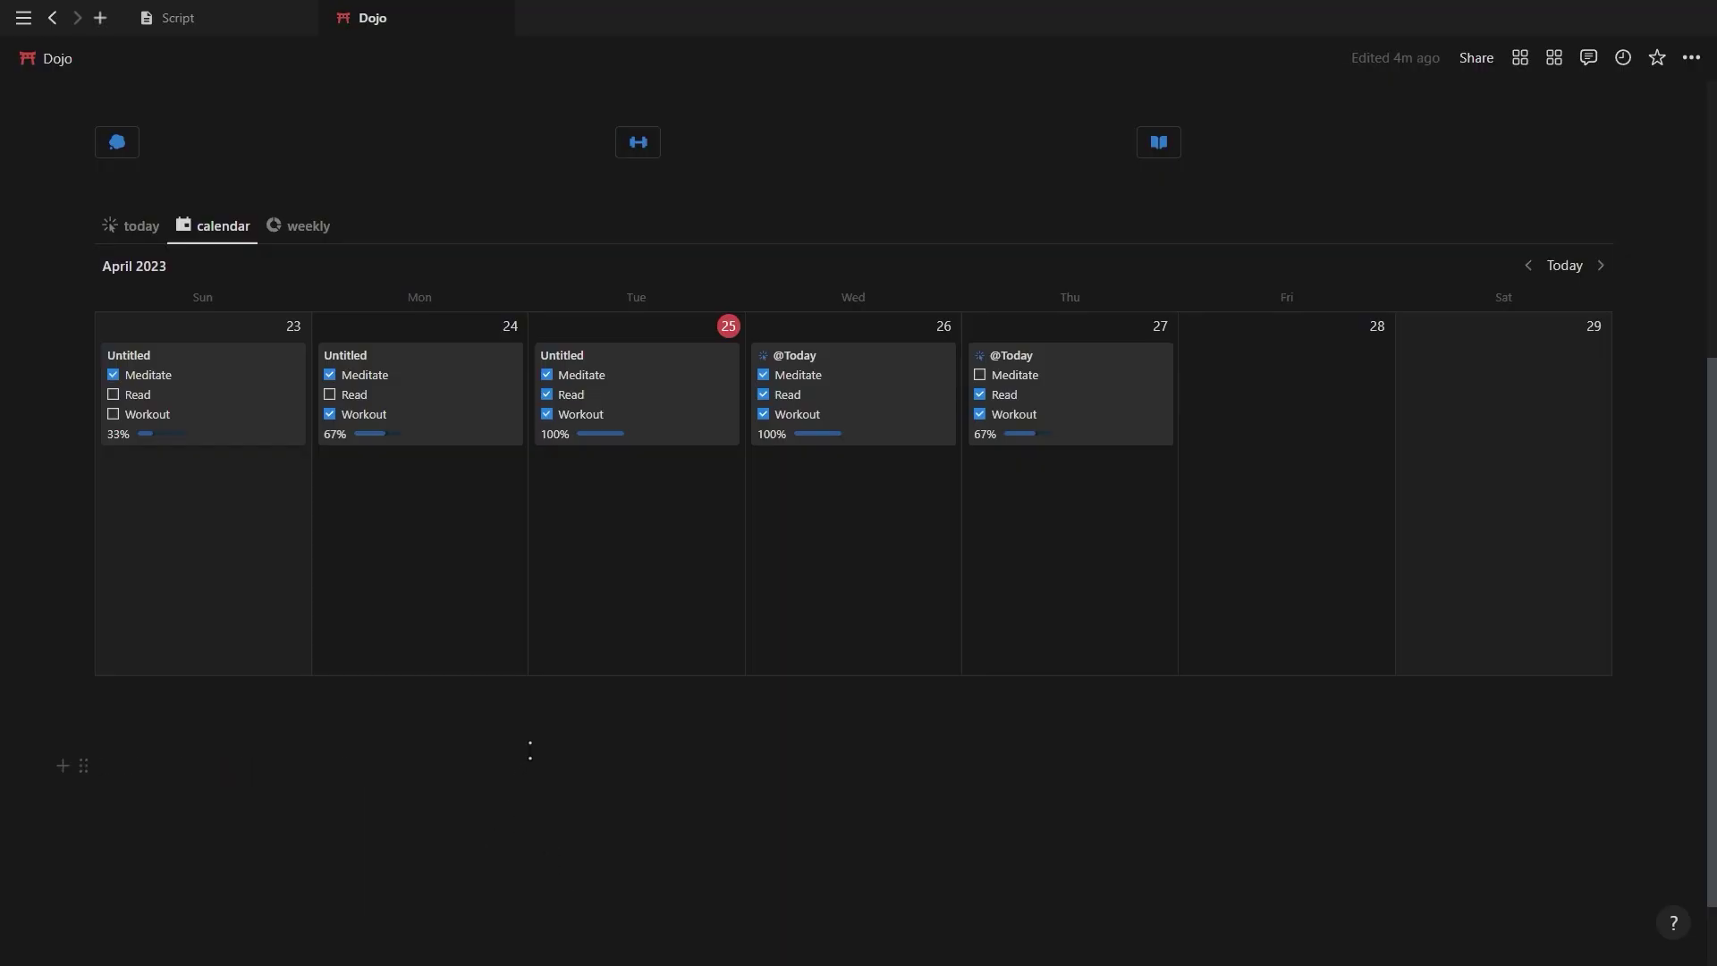
# - Embed the chart below the calendar on the Dojo page and switch it to dark theme
pyautogui.click(530, 751)
pyautogui.hotkey('ctrl', 'v')
pyautogui.click(723, 849)
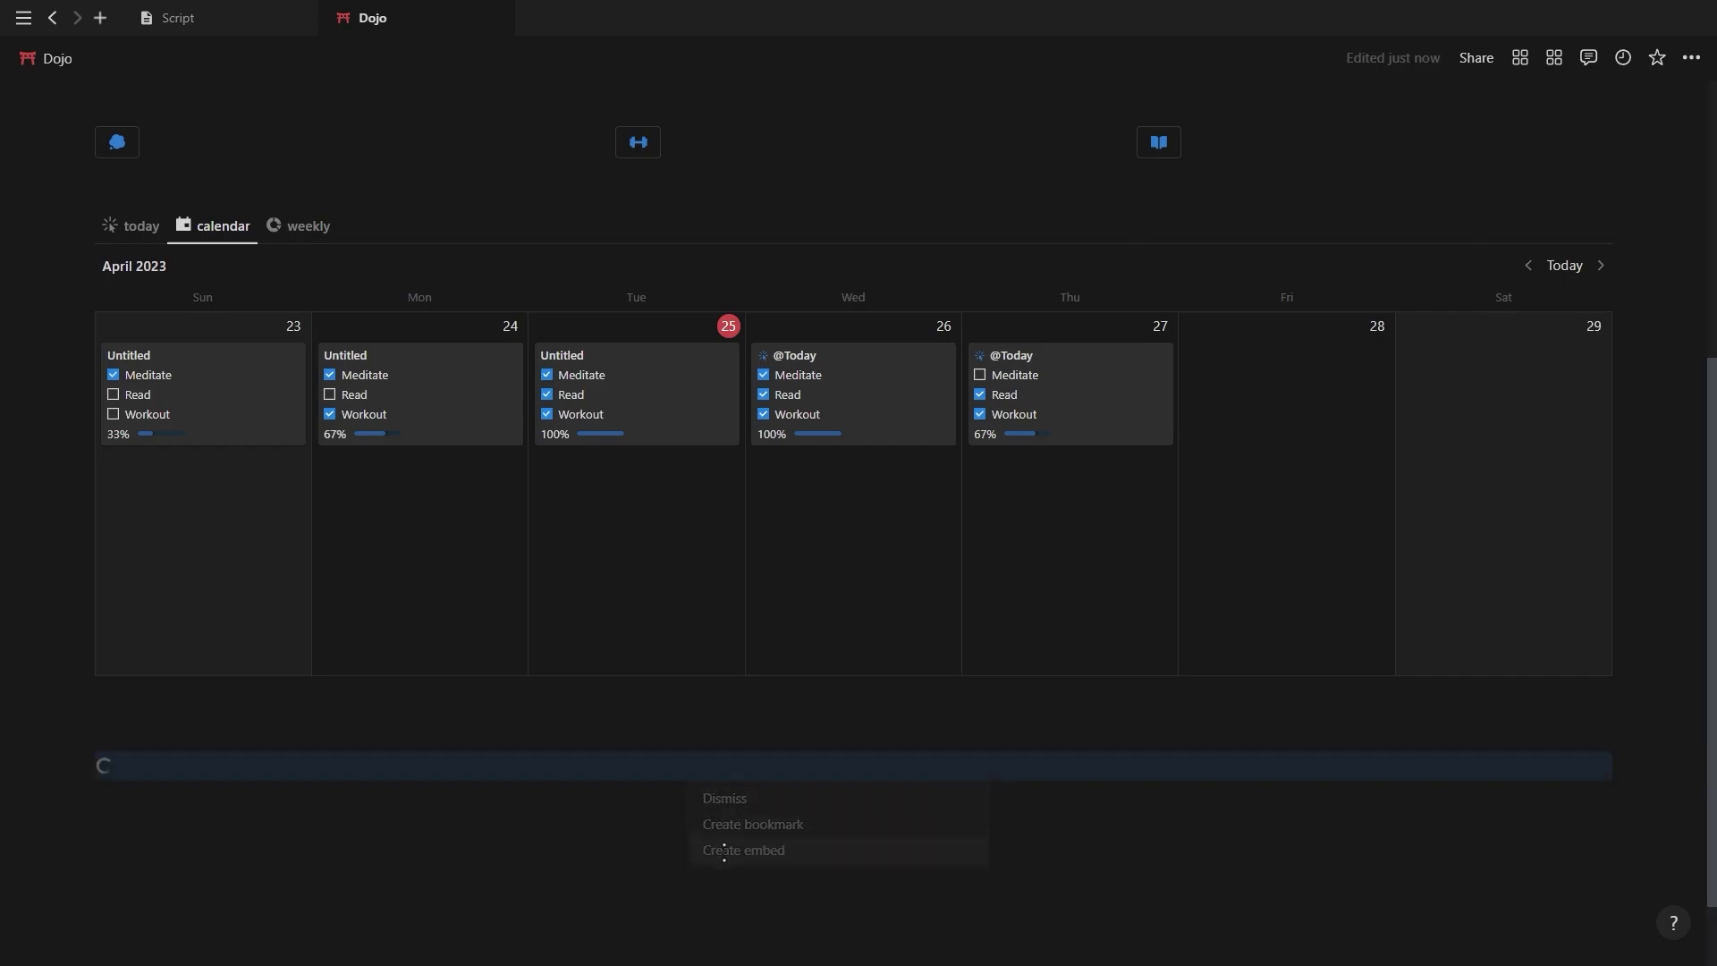
pyautogui.scroll(-2, 850, 778)
pyautogui.click(1520, 353)
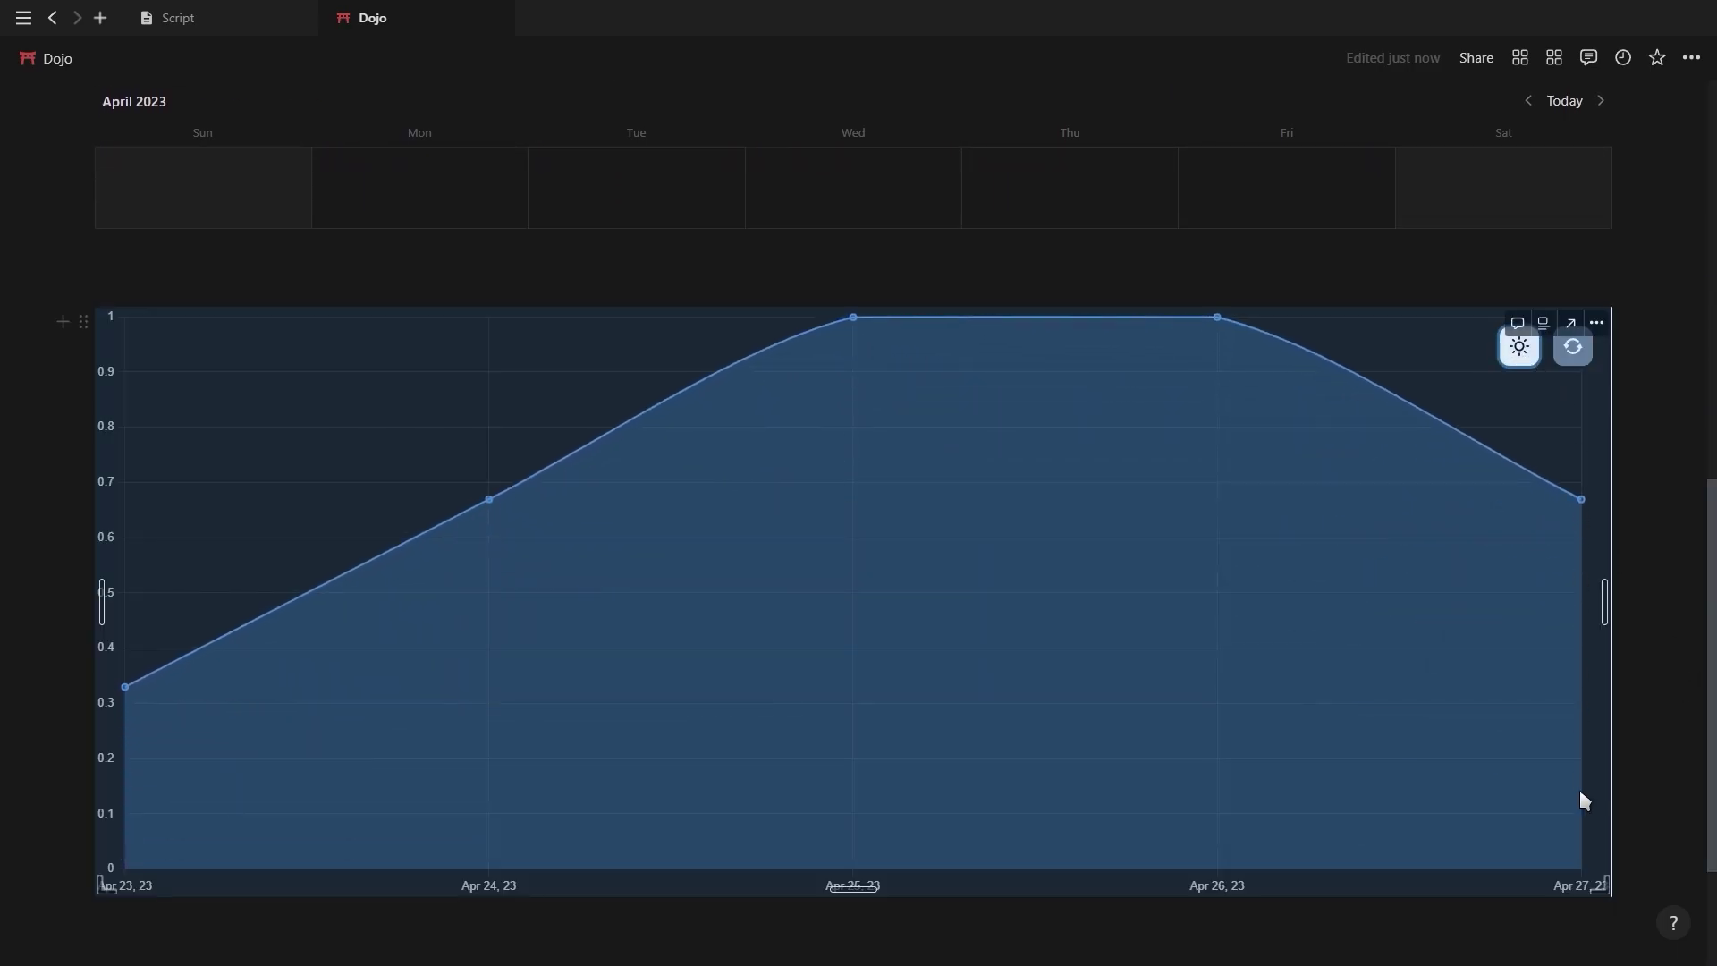